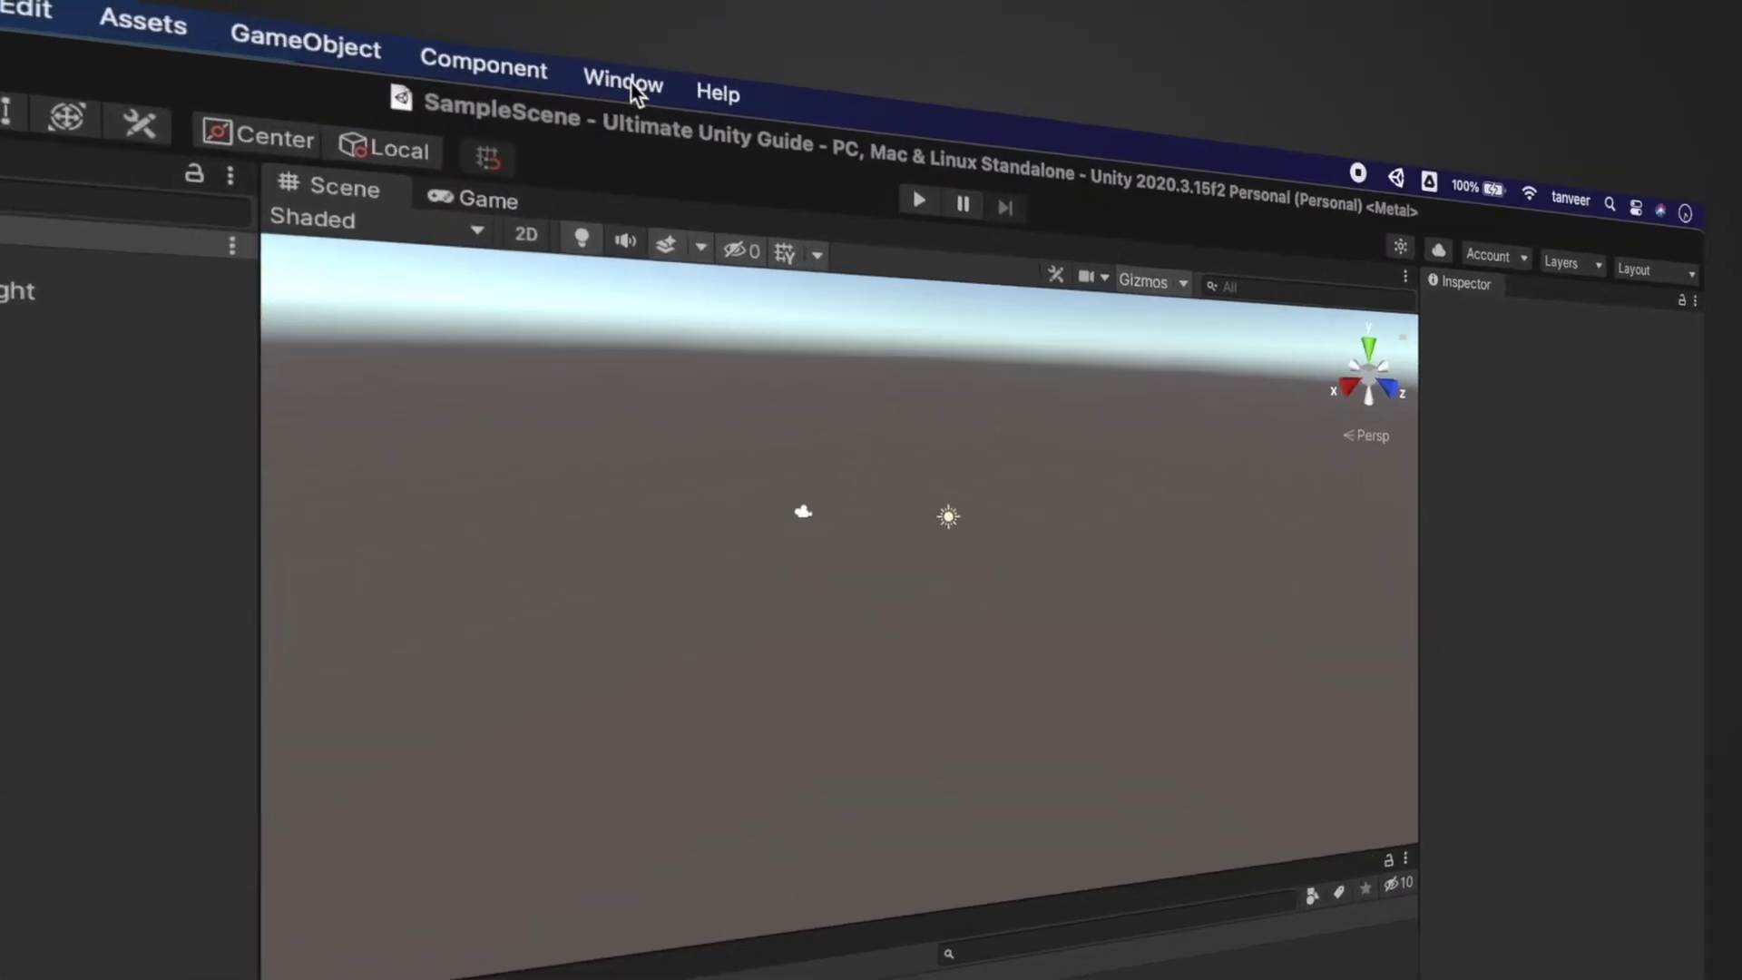
- Open Window > Package Manager to list the project's installed Unity packages
left_click(567, 12)
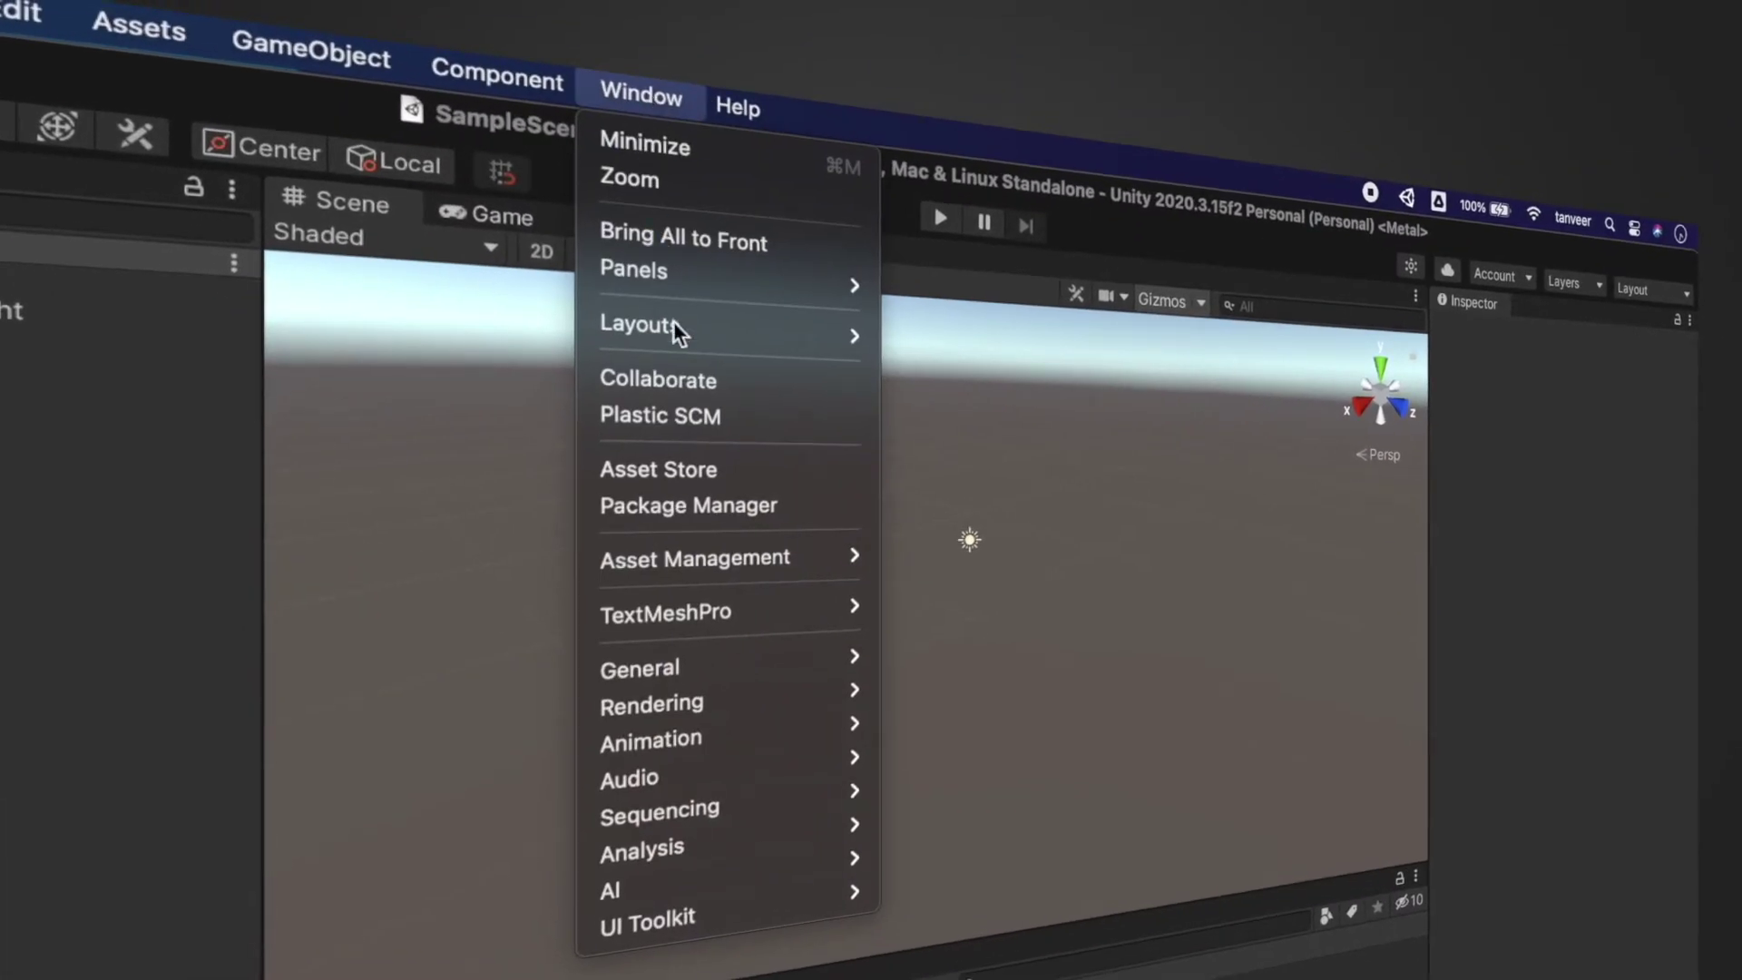
left_click(724, 501)
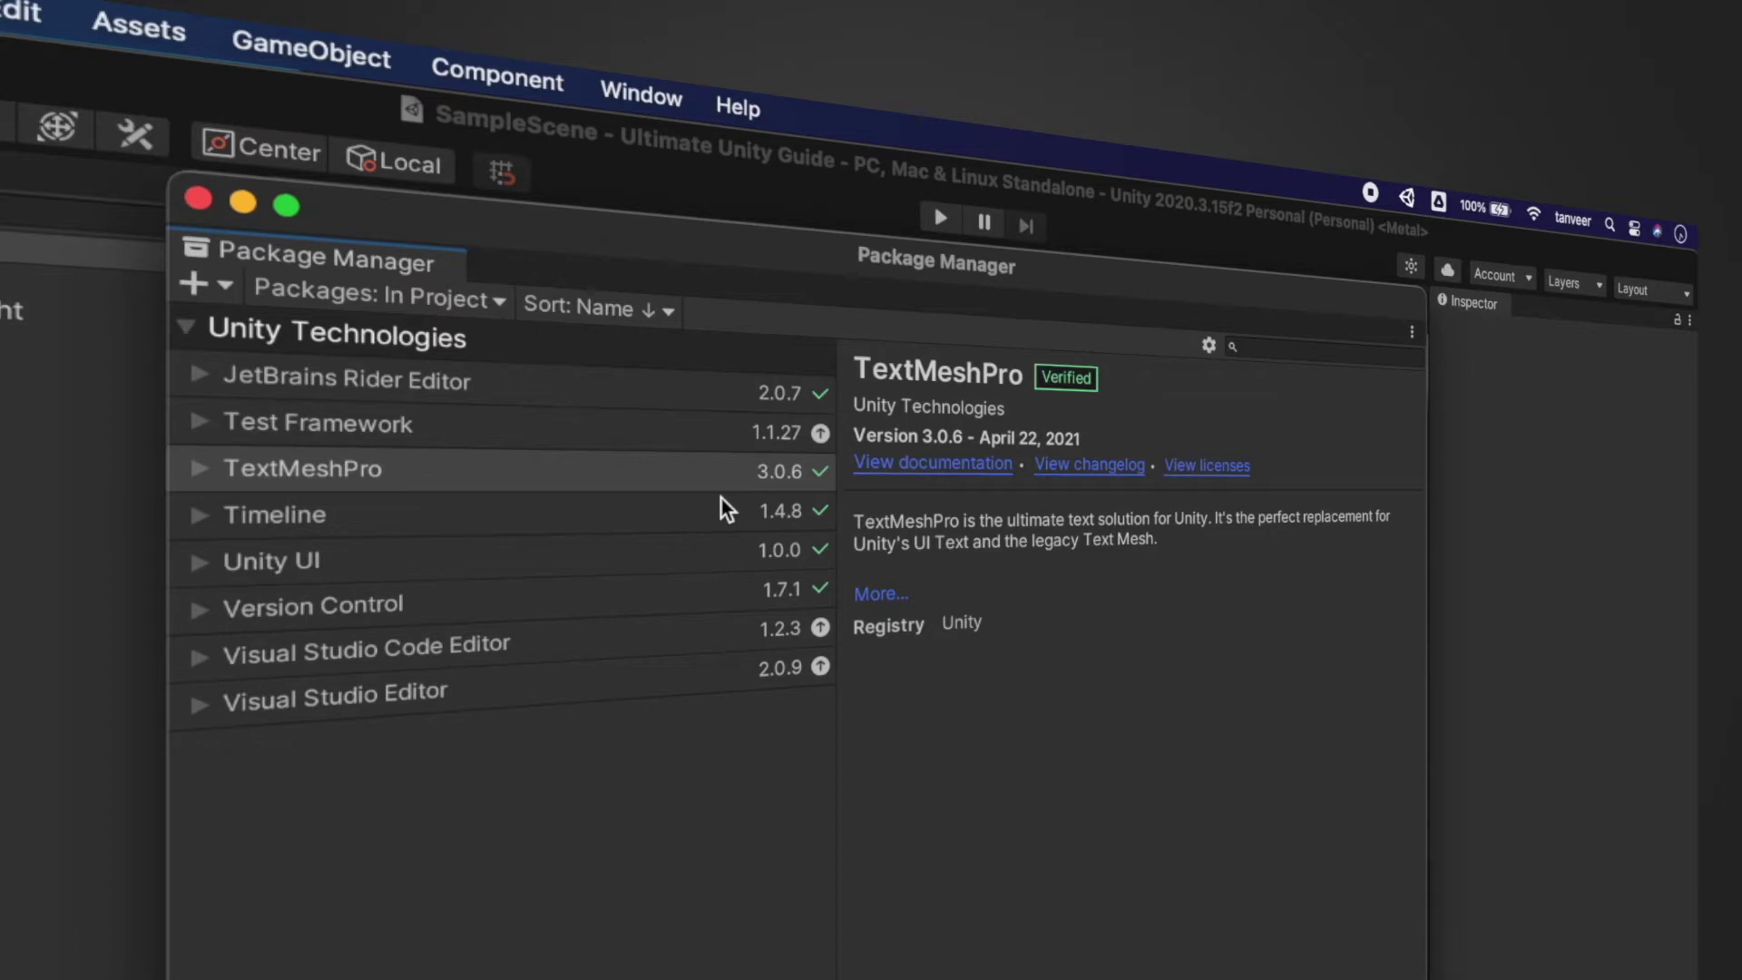
- Browse Rider, Test Framework, TextMeshPro, Timeline, Unity UI, Version Control, VS Code details, ending on Visual Studio Editor
left_click(595, 386)
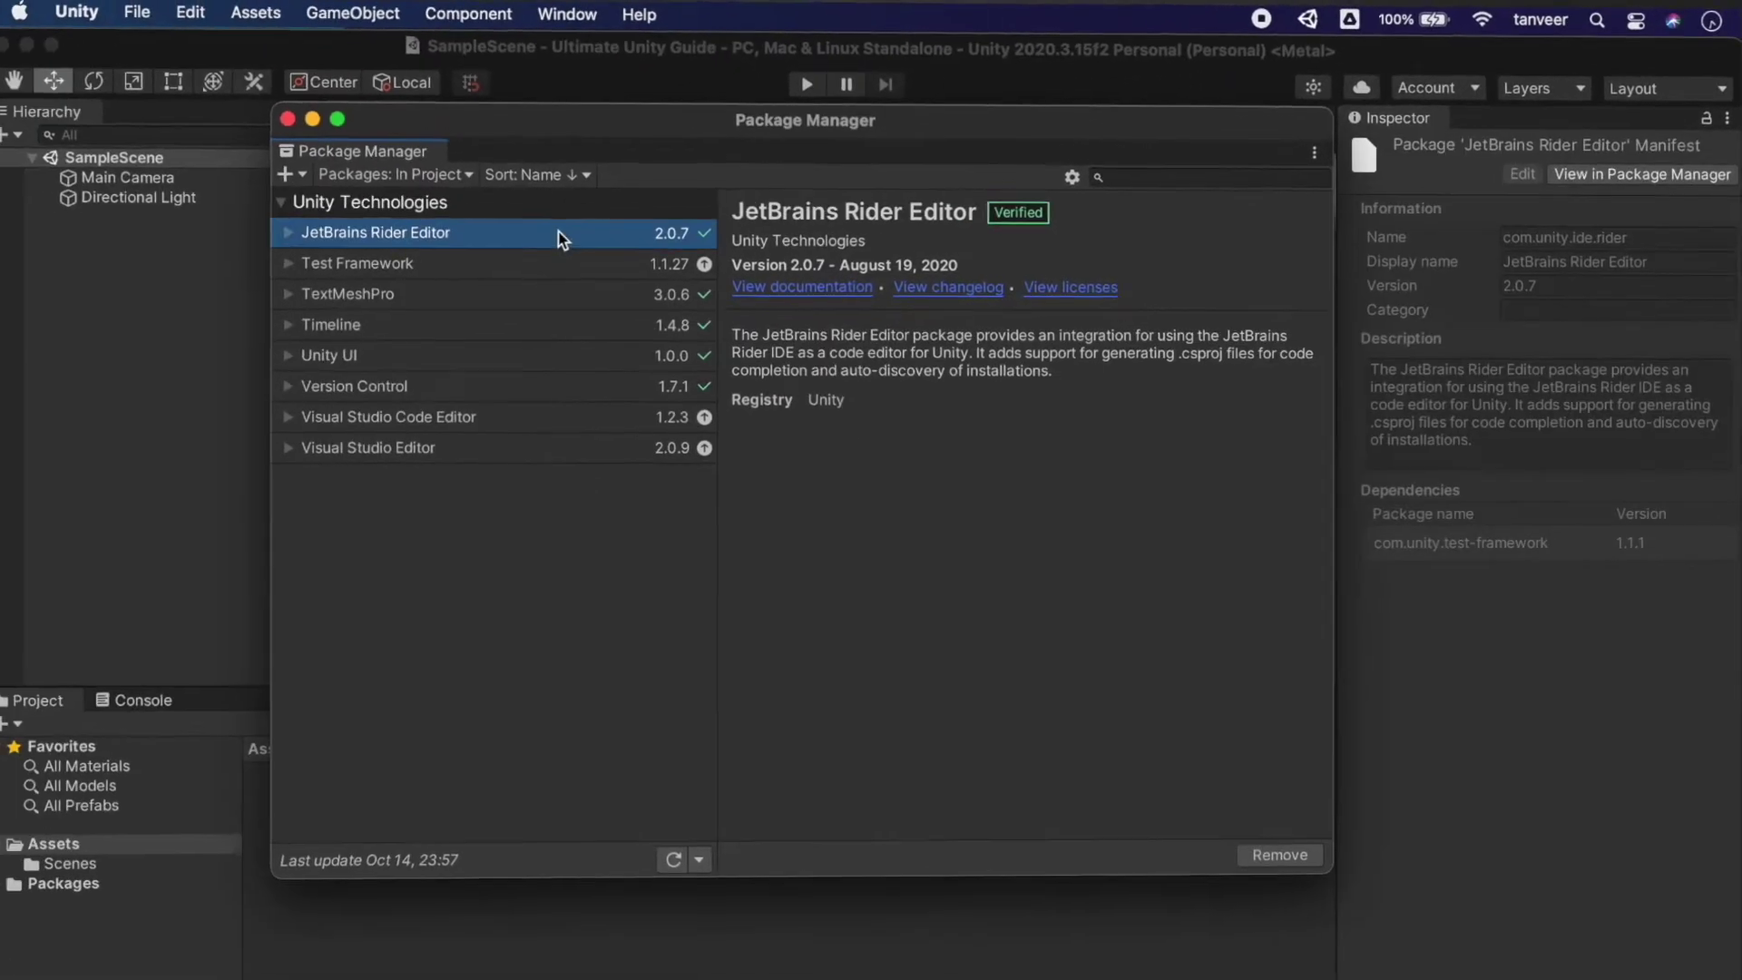
left_click(554, 261)
left_click(557, 293)
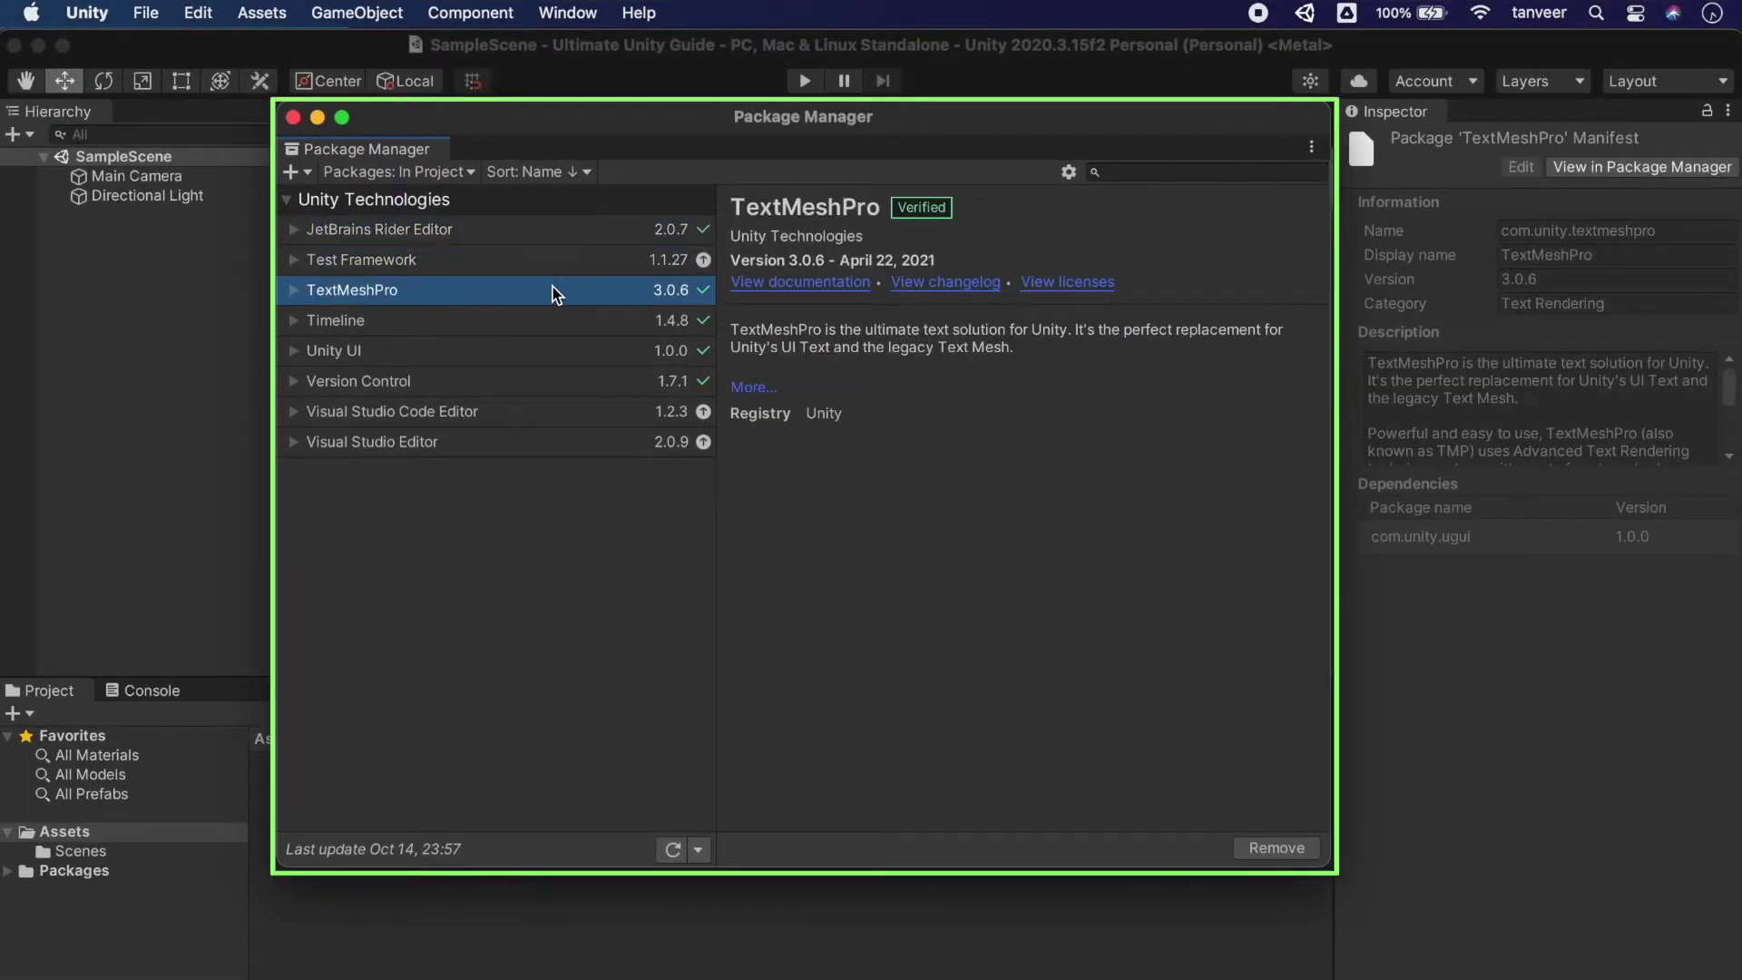
left_click(553, 319)
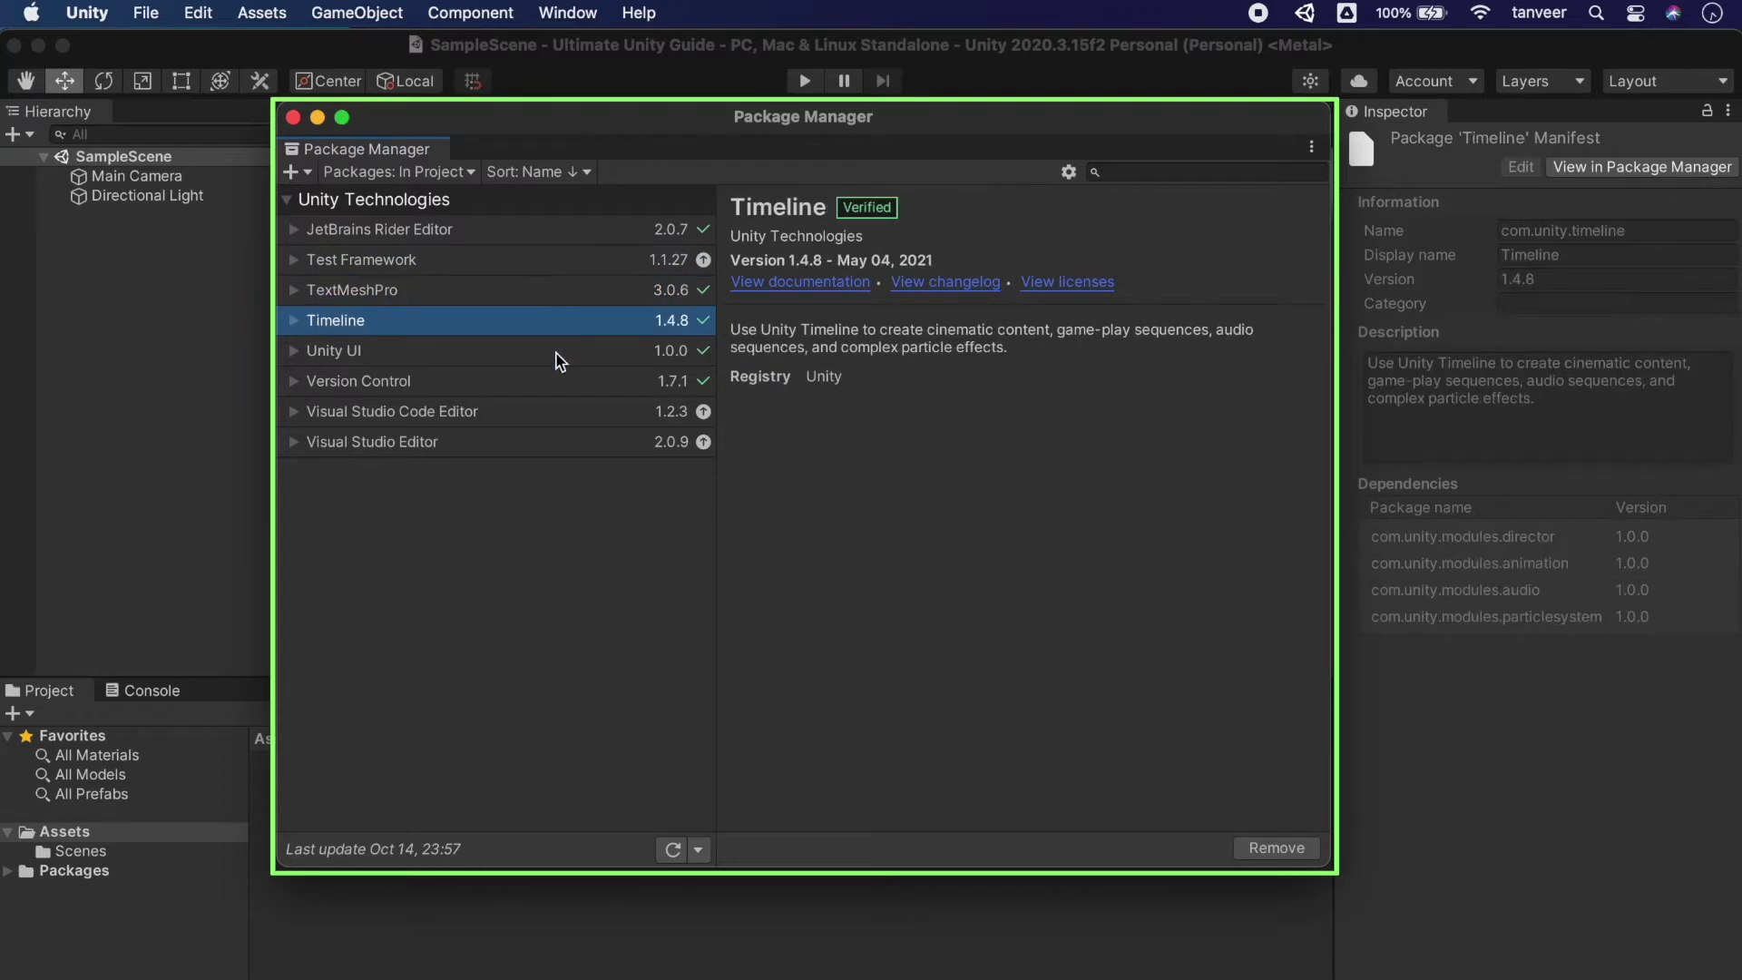
left_click(558, 359)
left_click(559, 389)
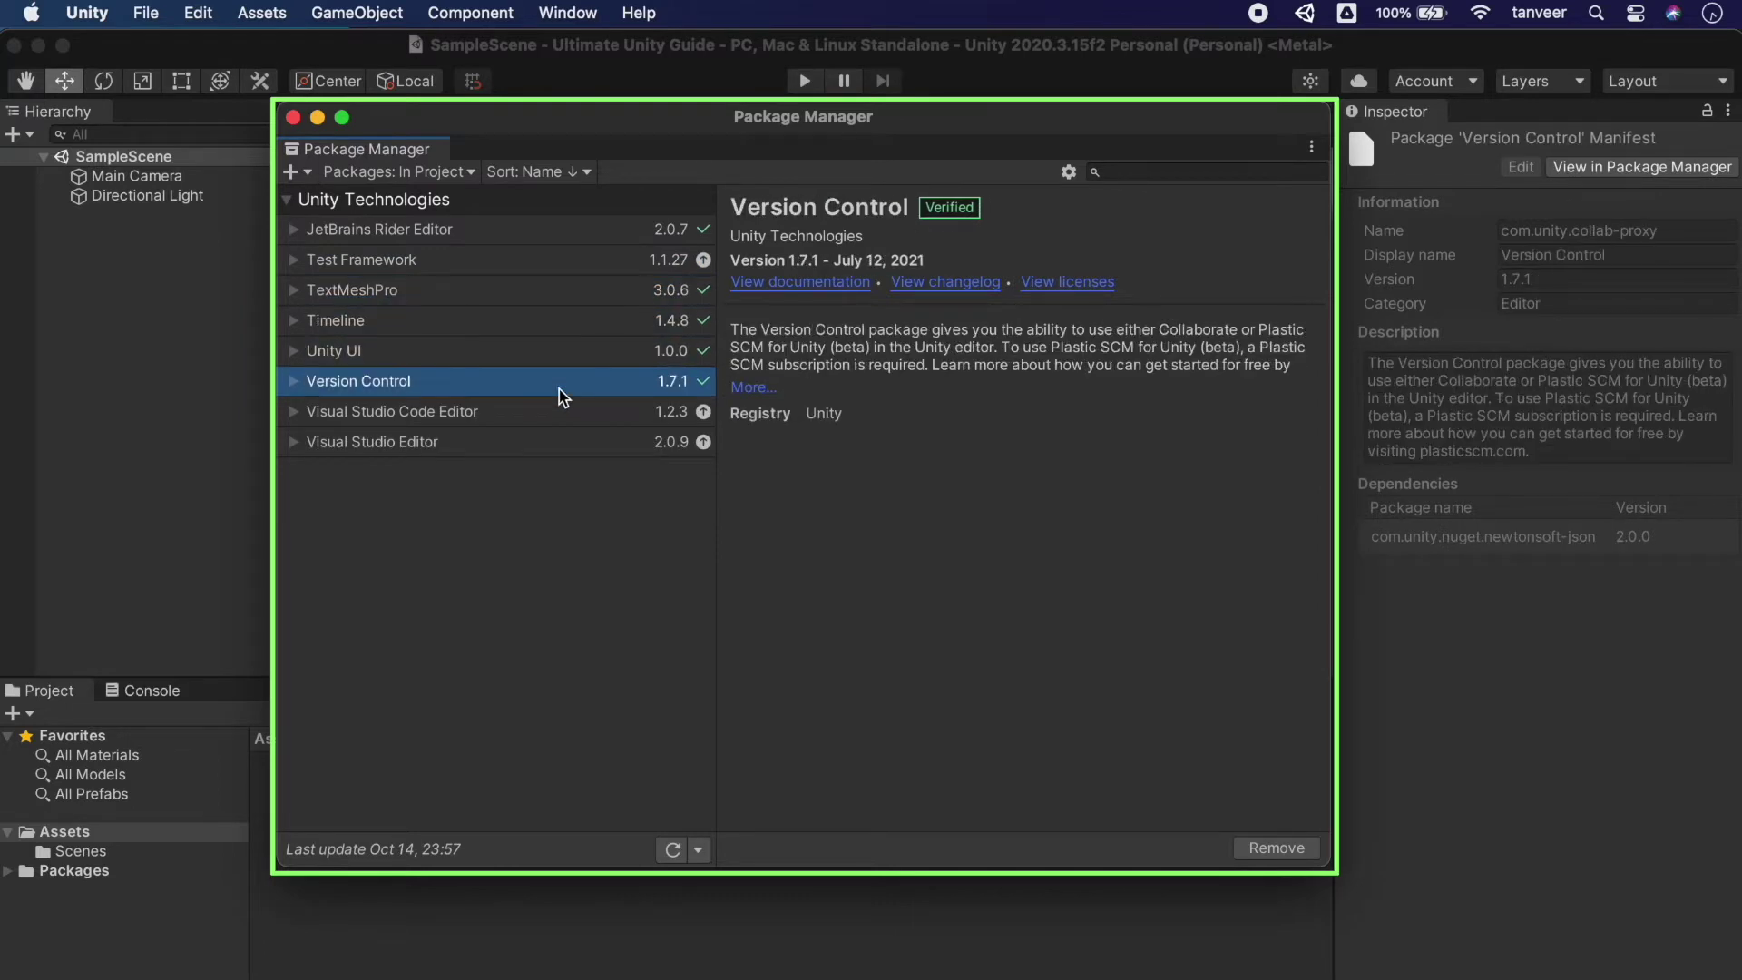
left_click(563, 410)
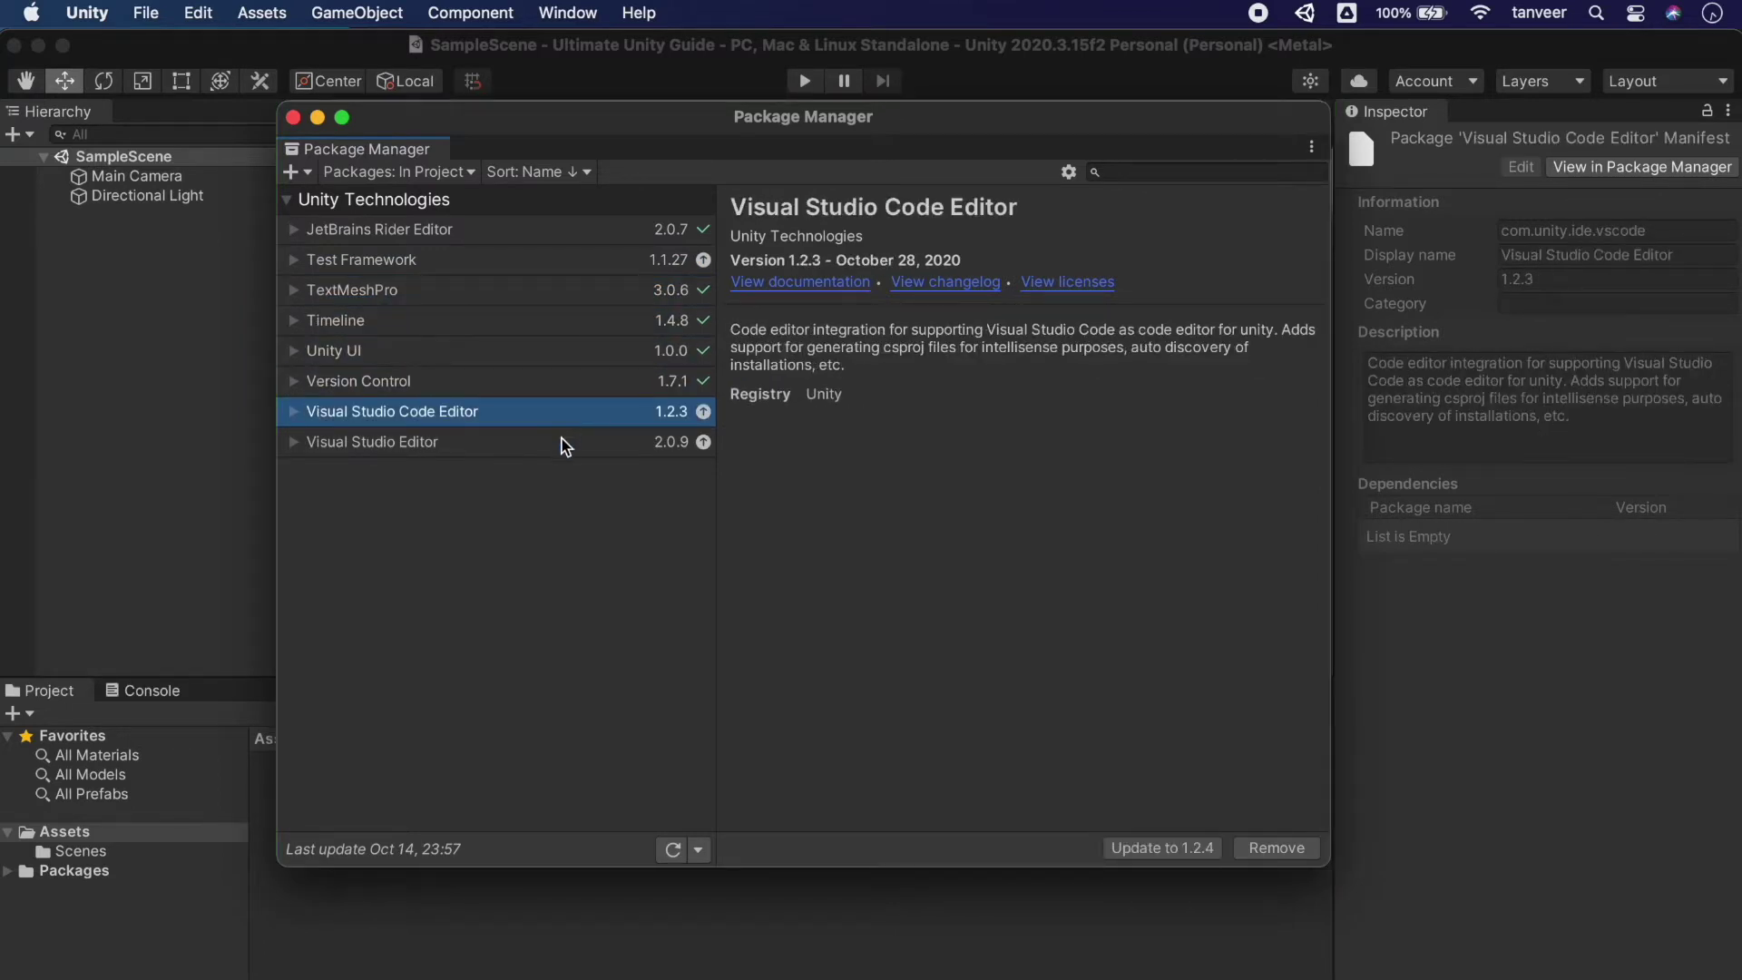
left_click(564, 443)
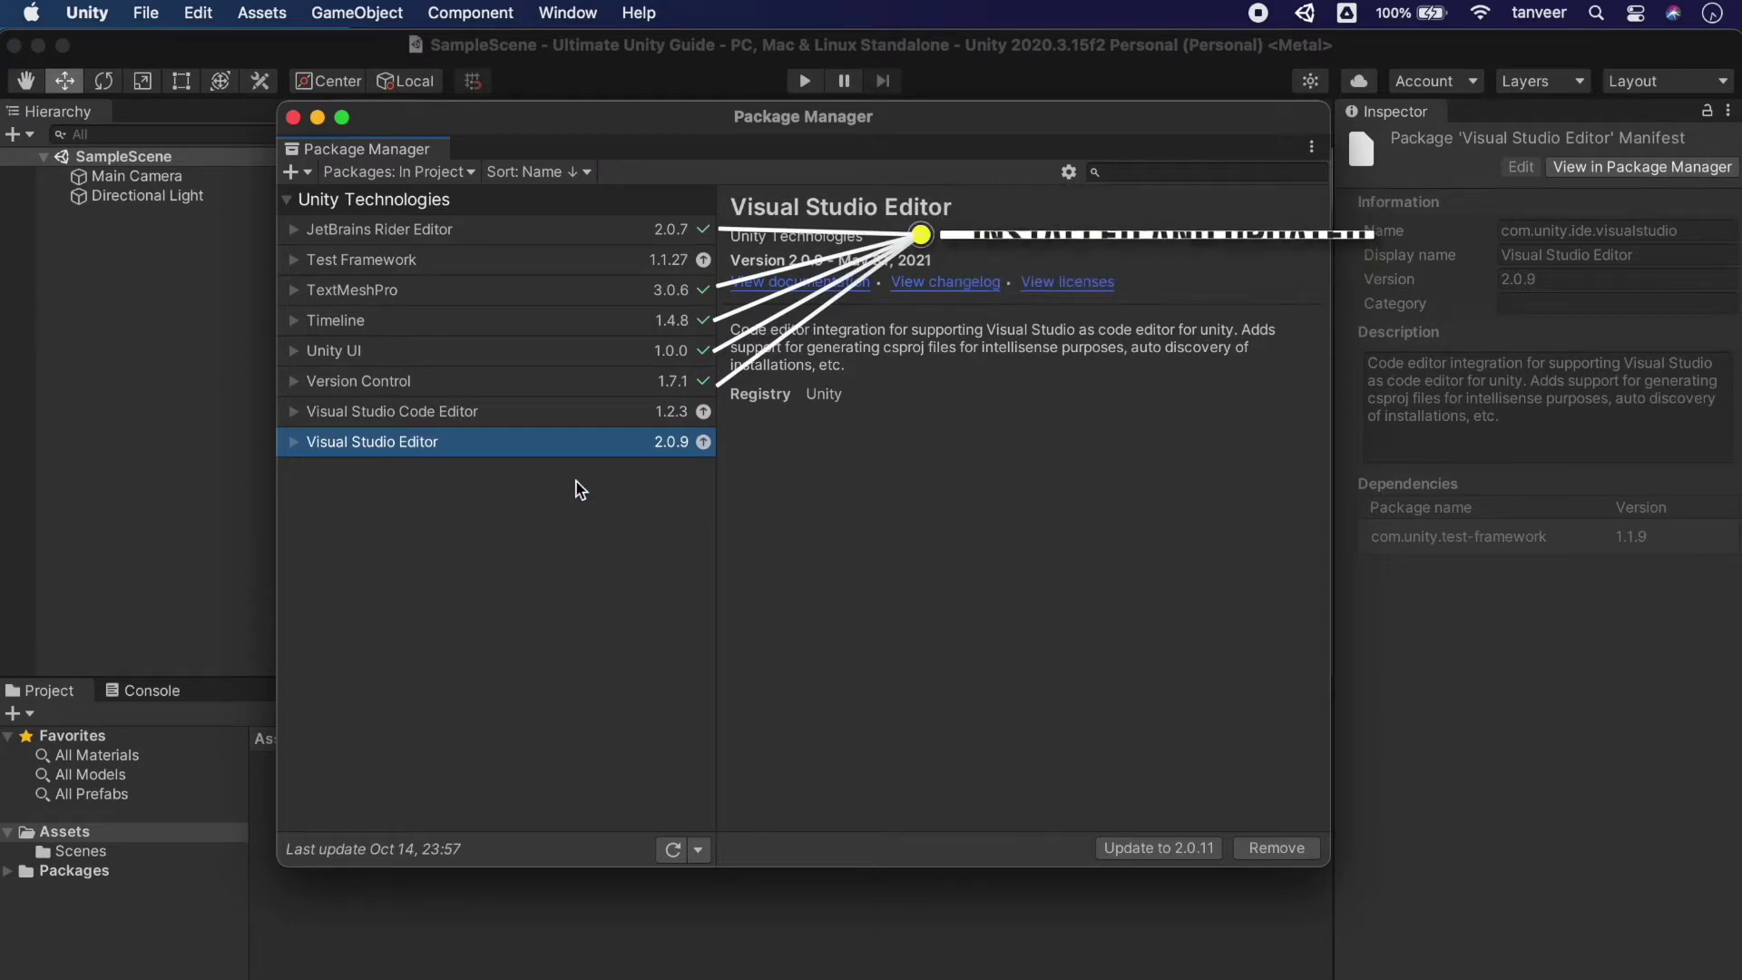
- Select Test Framework and update it to version 1.1.29
left_click(525, 260)
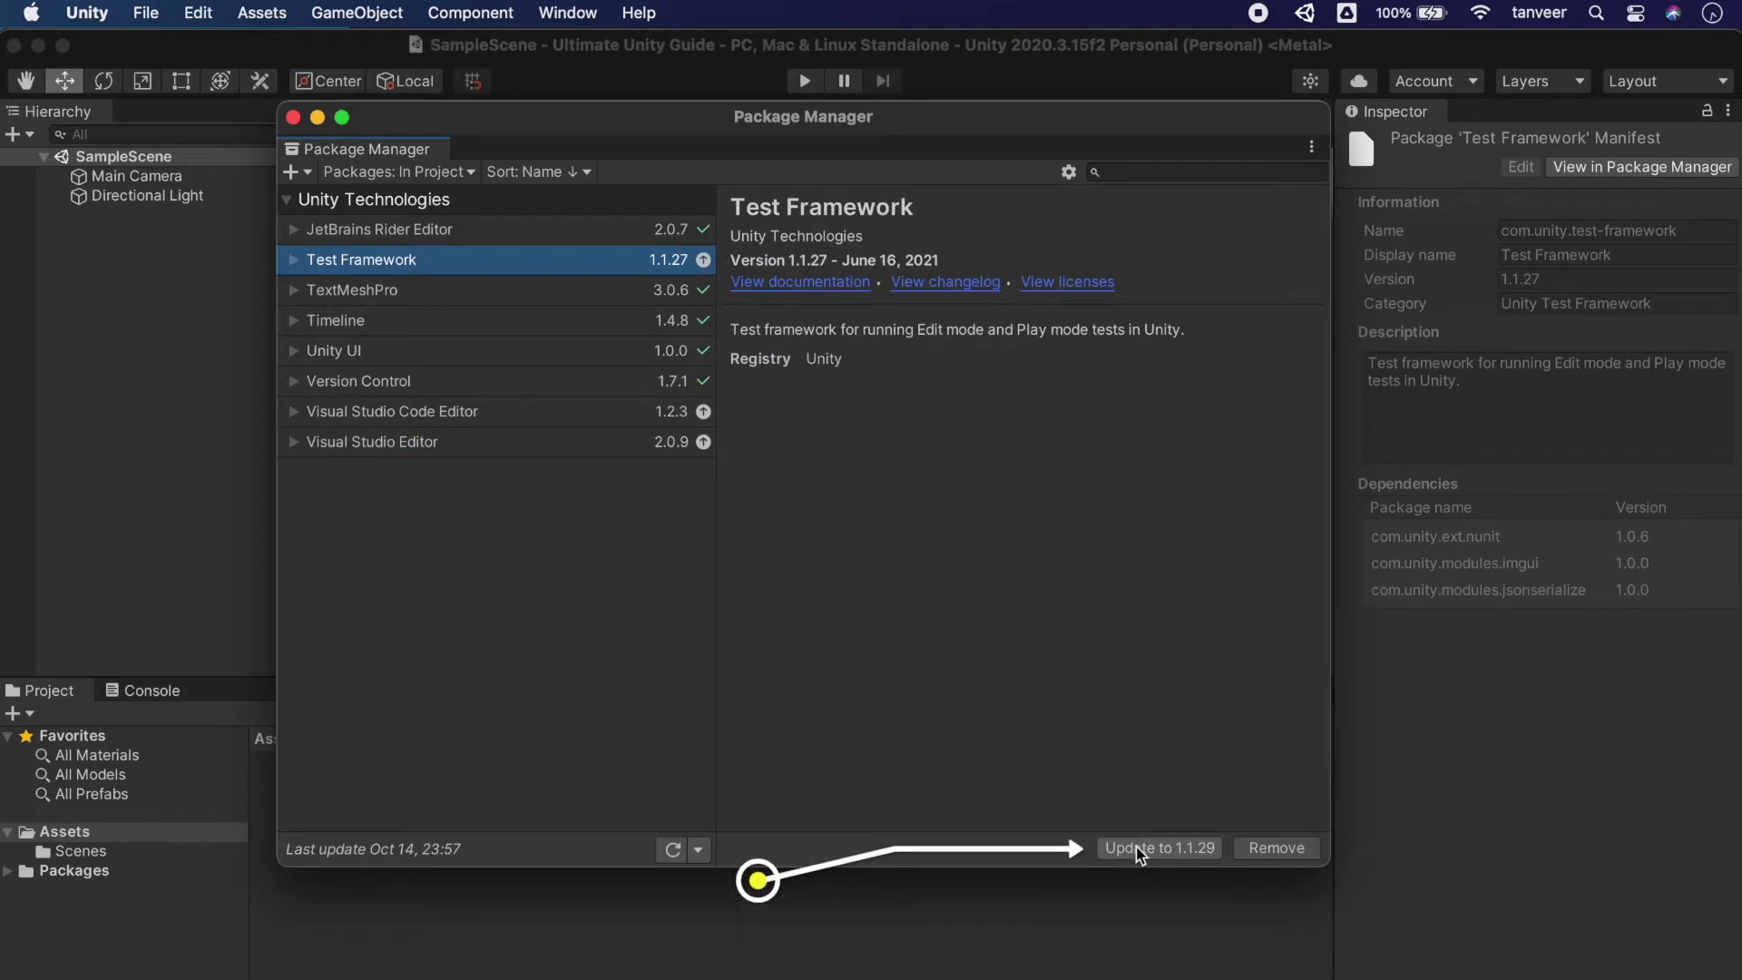
left_click(1160, 852)
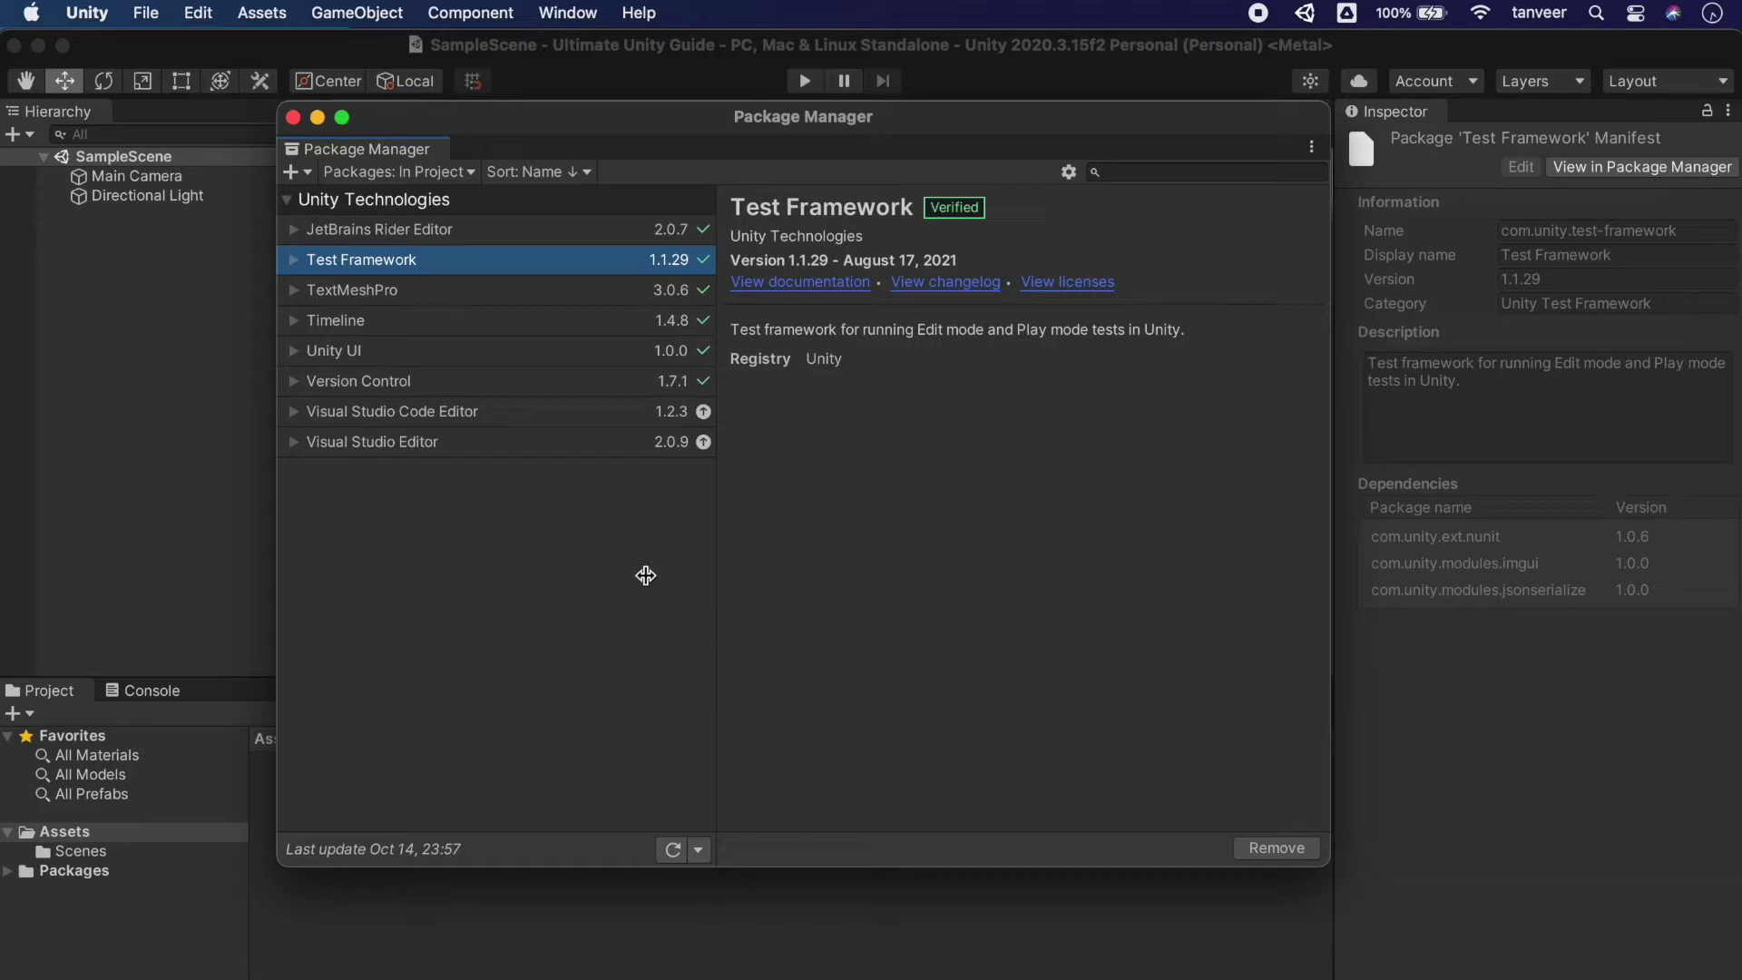
- Show all Visual Studio Editor versions, pick the 2.0.11 update and install it
left_click(376, 445)
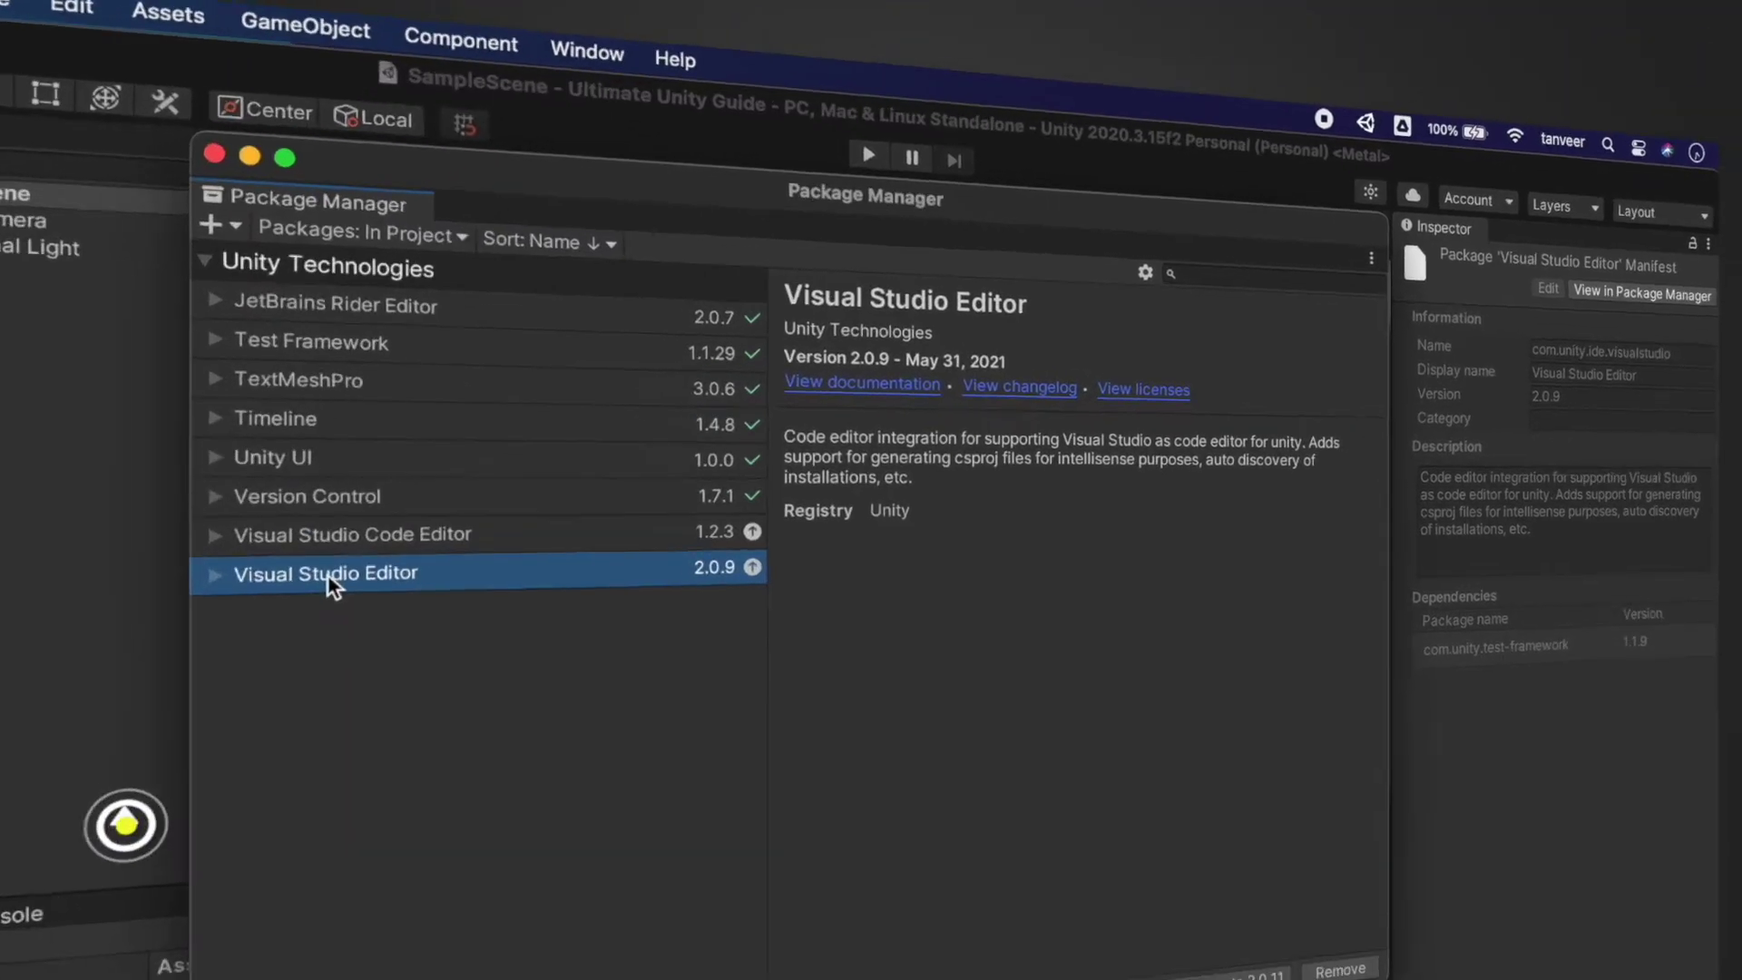
left_click(201, 708)
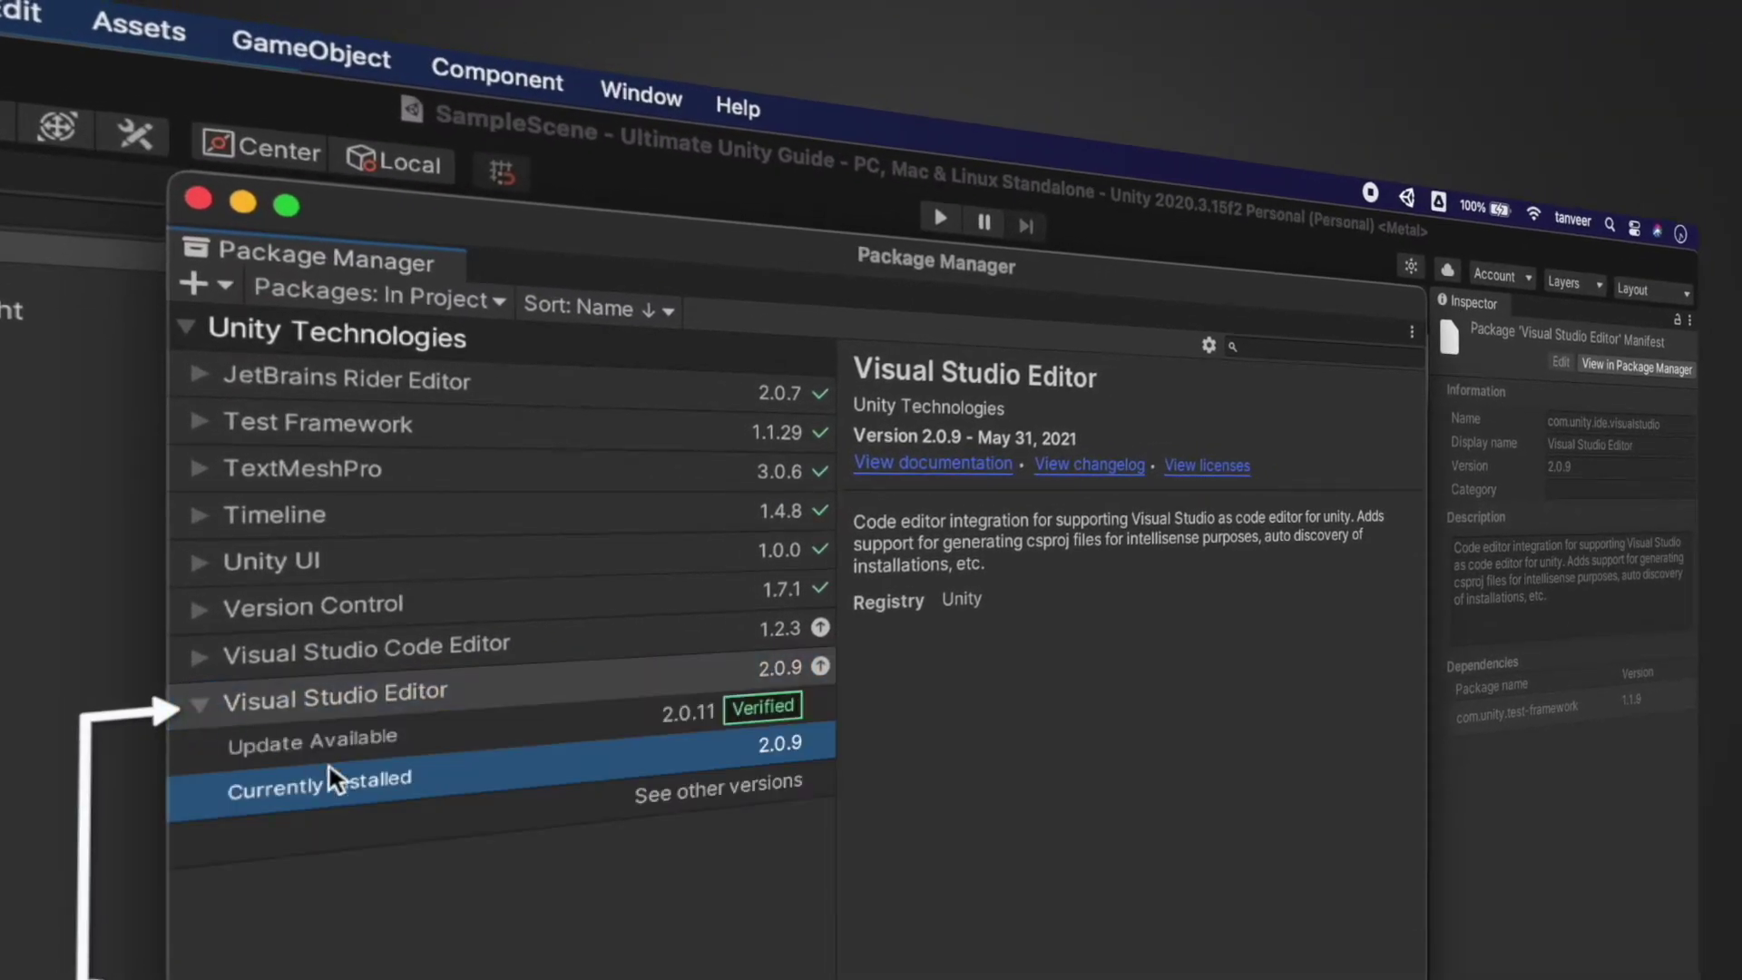
left_click(738, 792)
left_click_drag(821, 753, 826, 802)
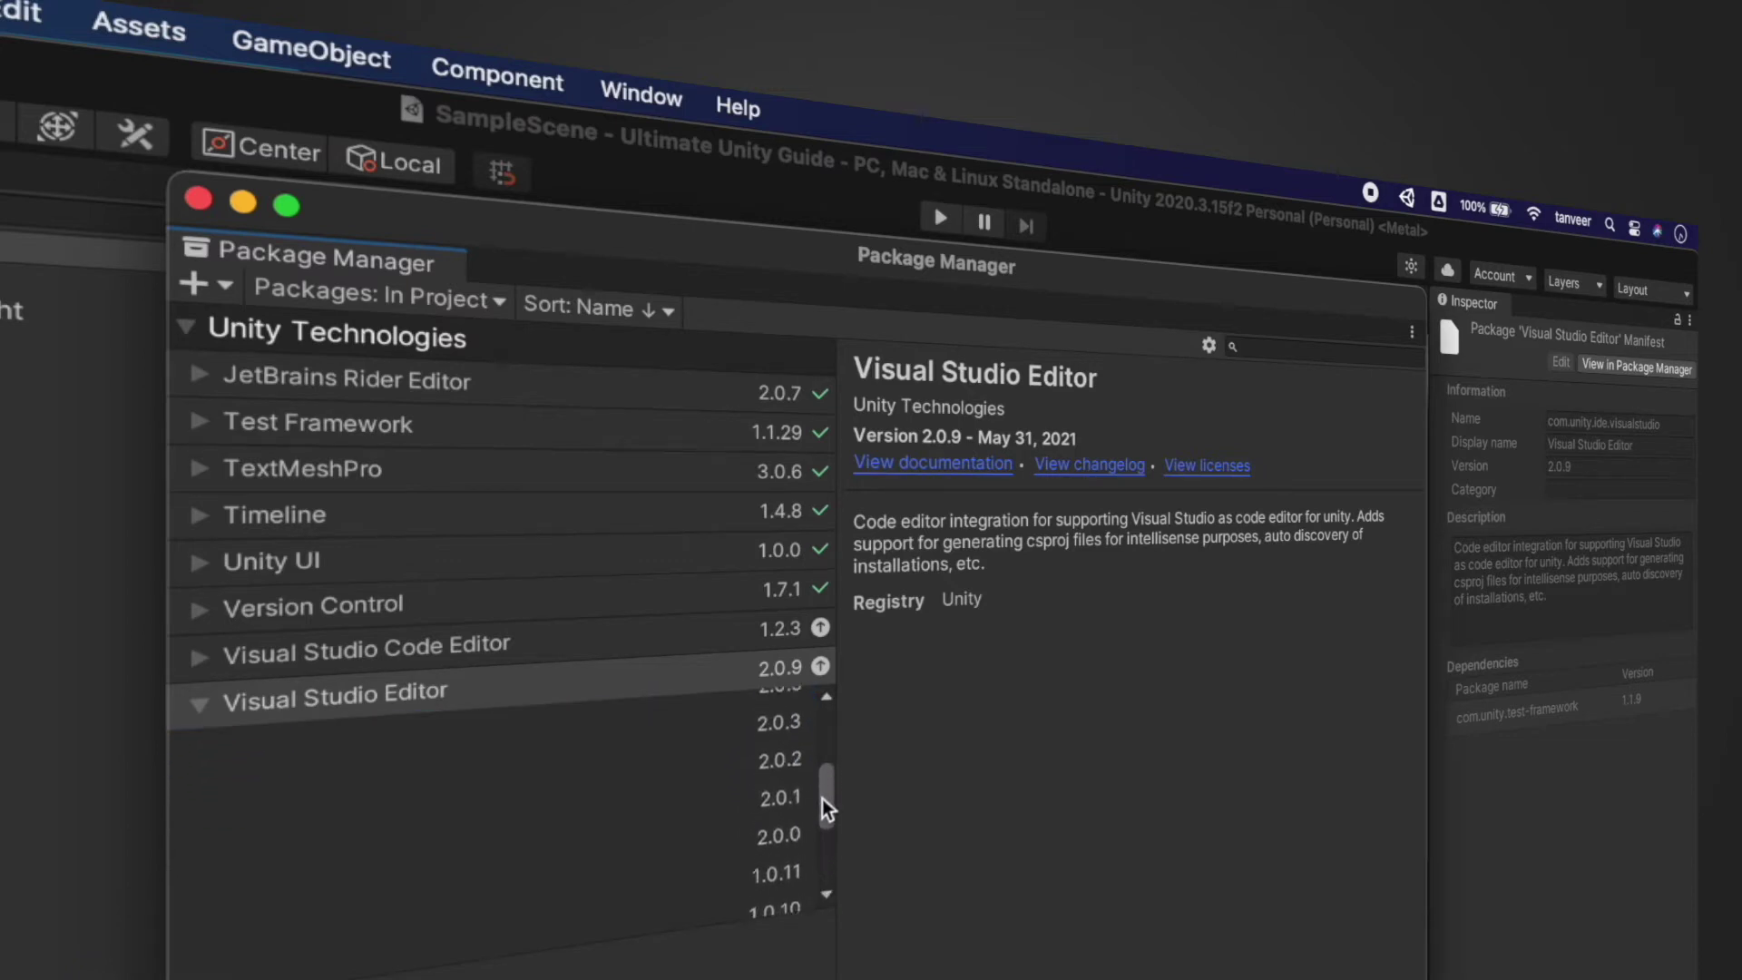
left_click(742, 801)
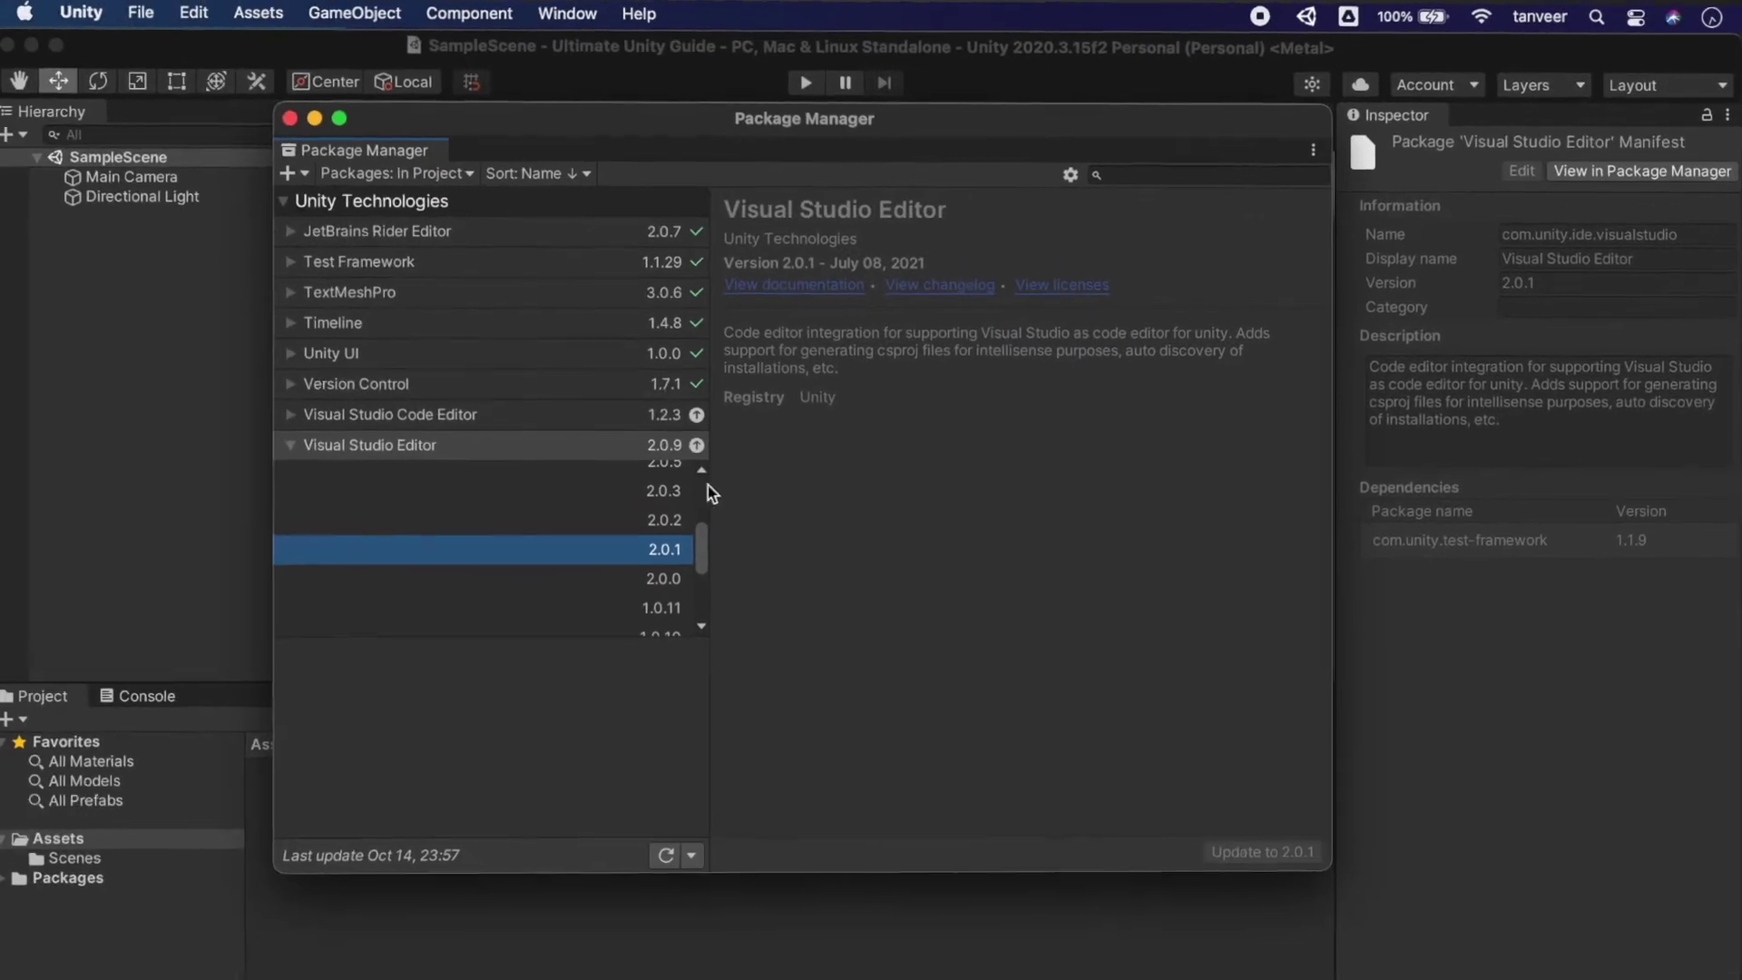
scroll(788, 695, "up", 1)
left_click_drag(698, 506, 700, 461)
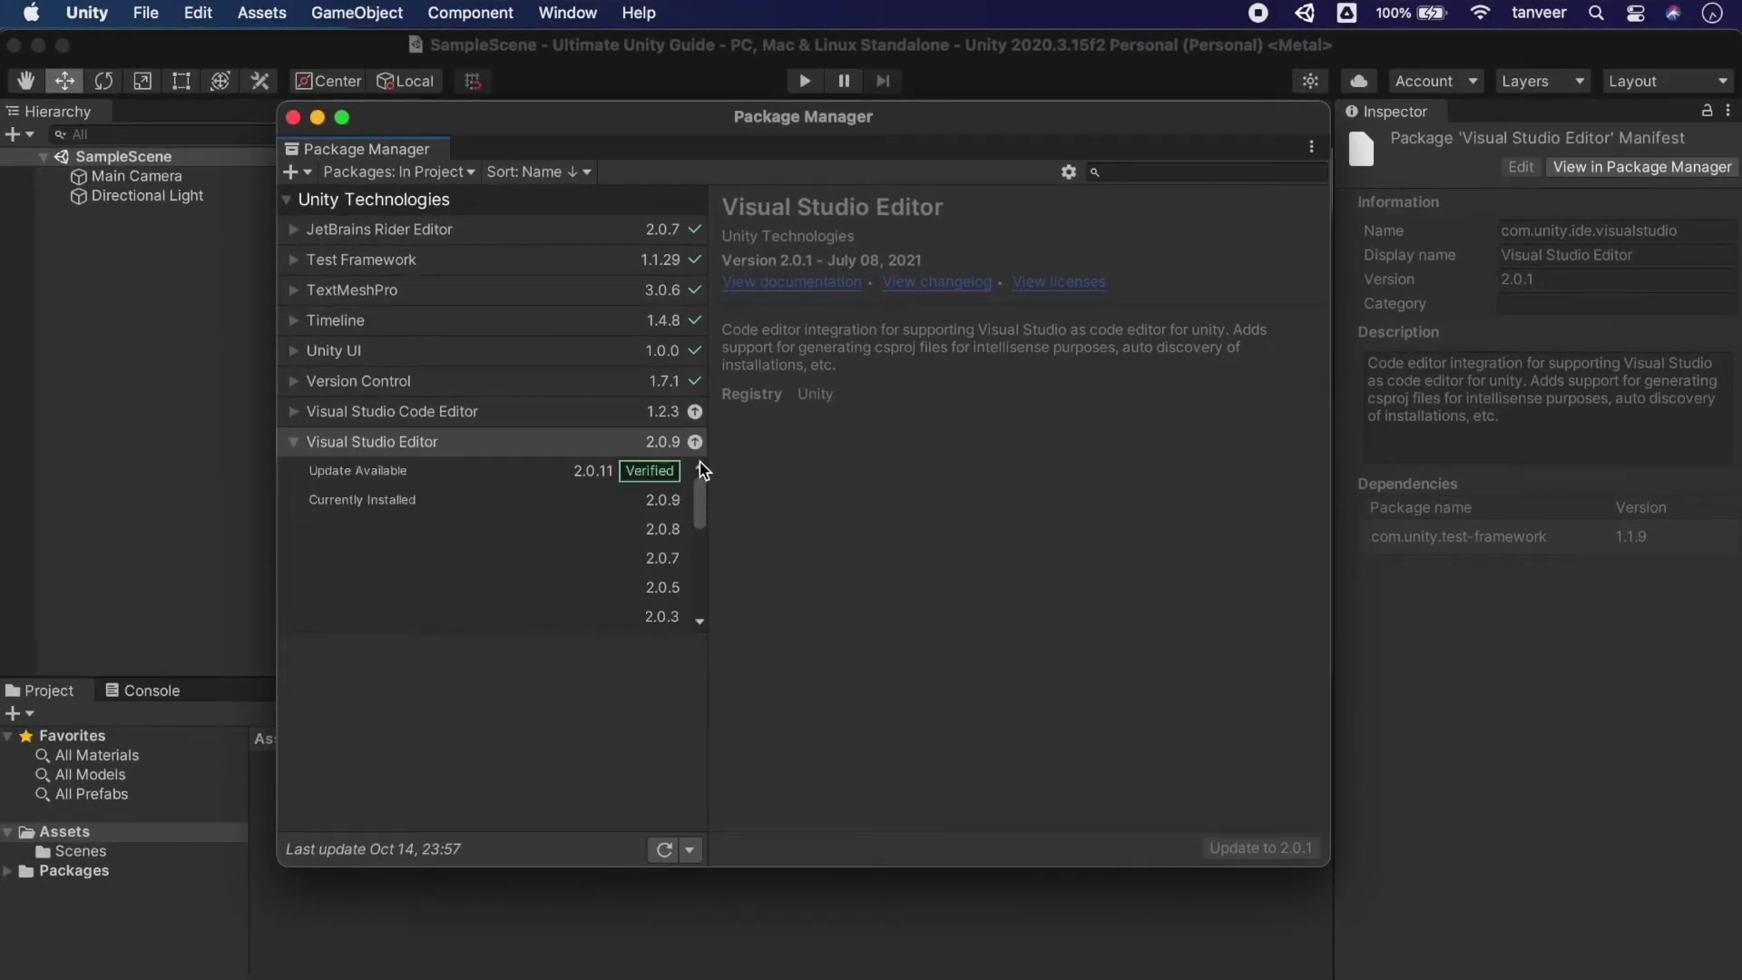
left_click(552, 459)
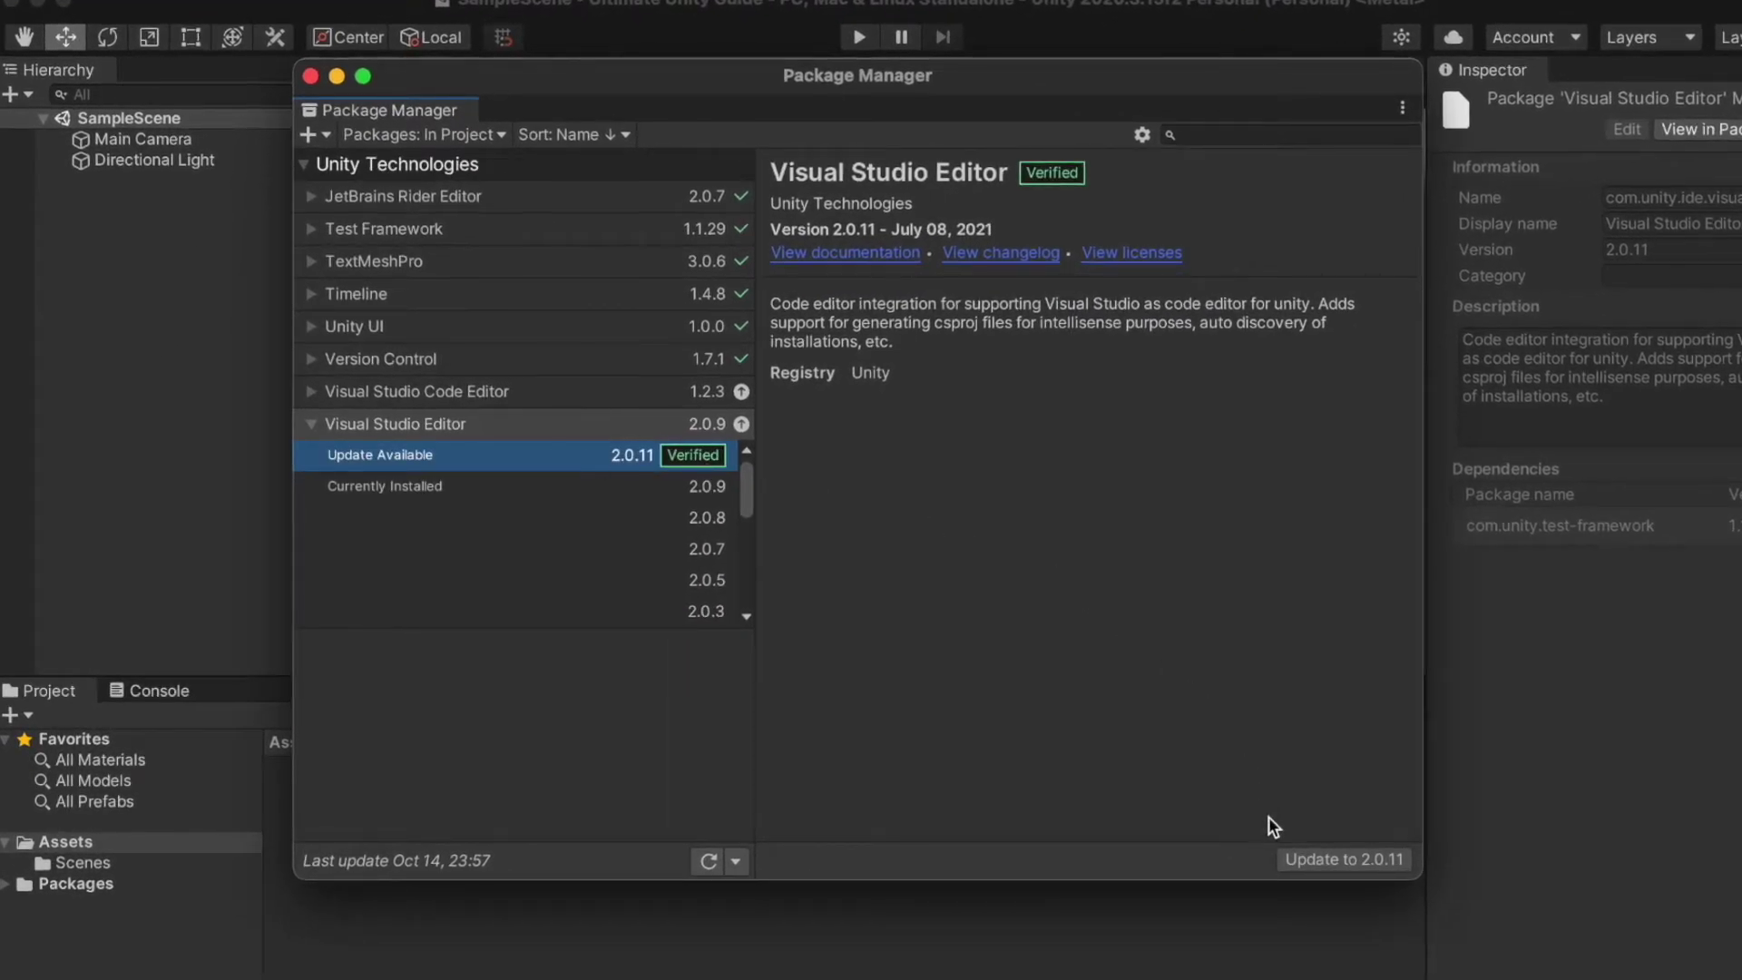
left_click(1309, 853)
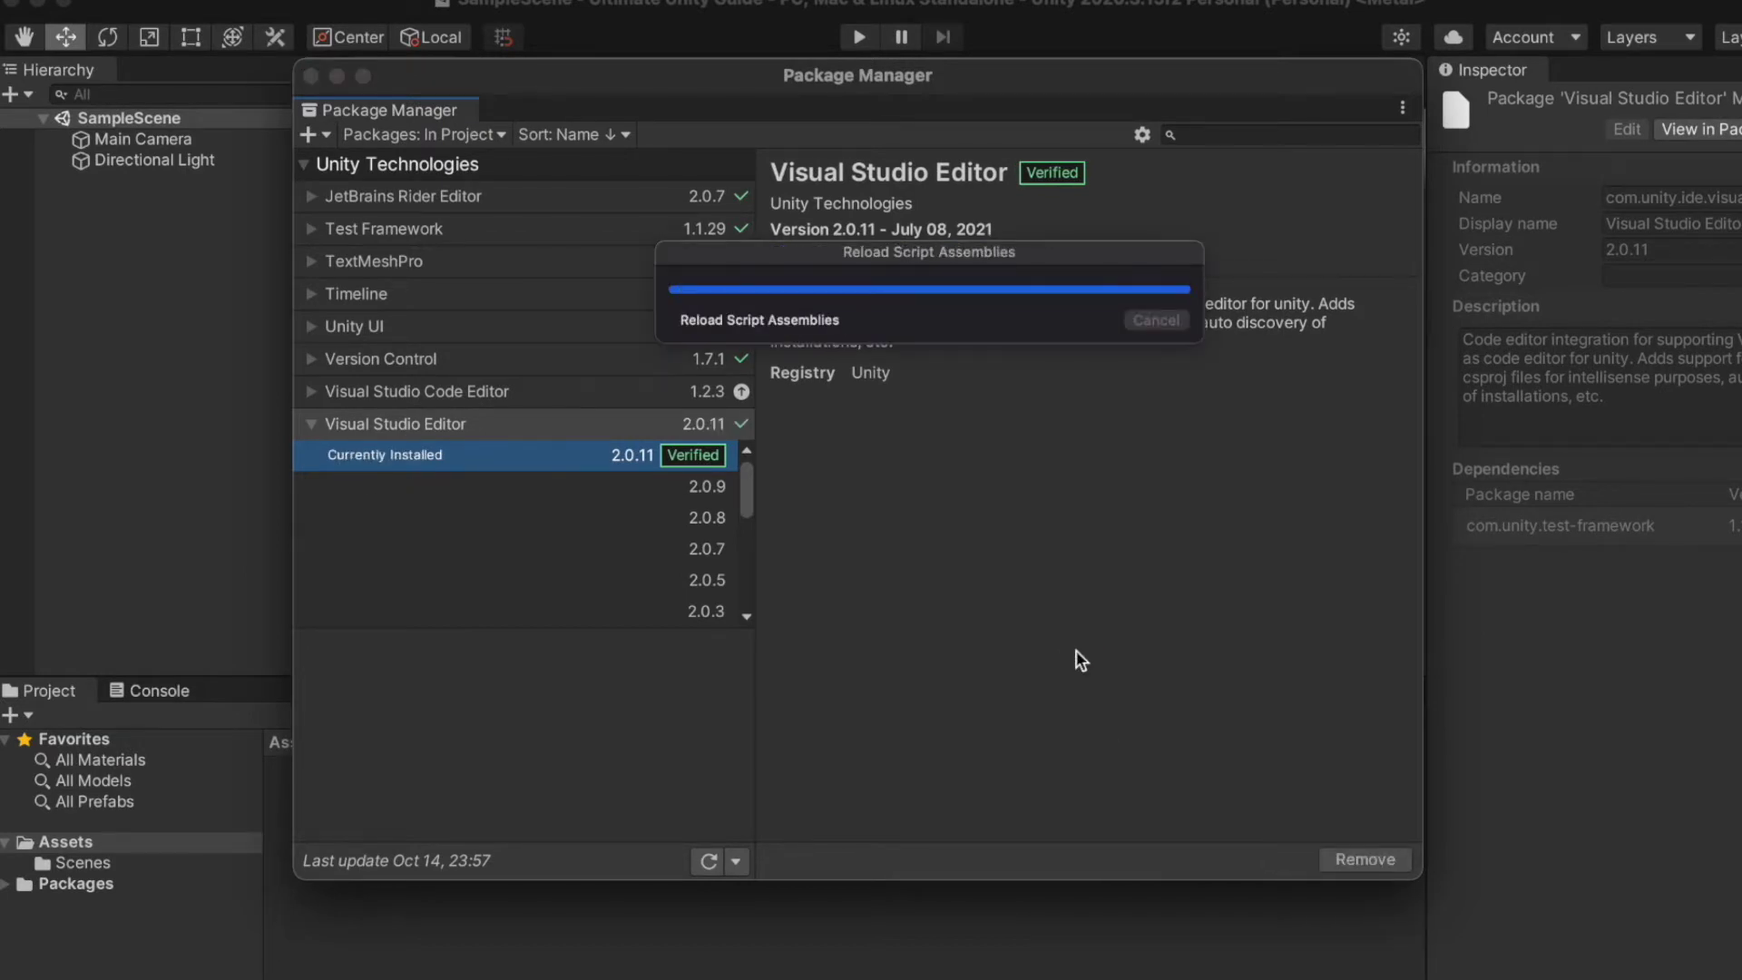
left_click(310, 424)
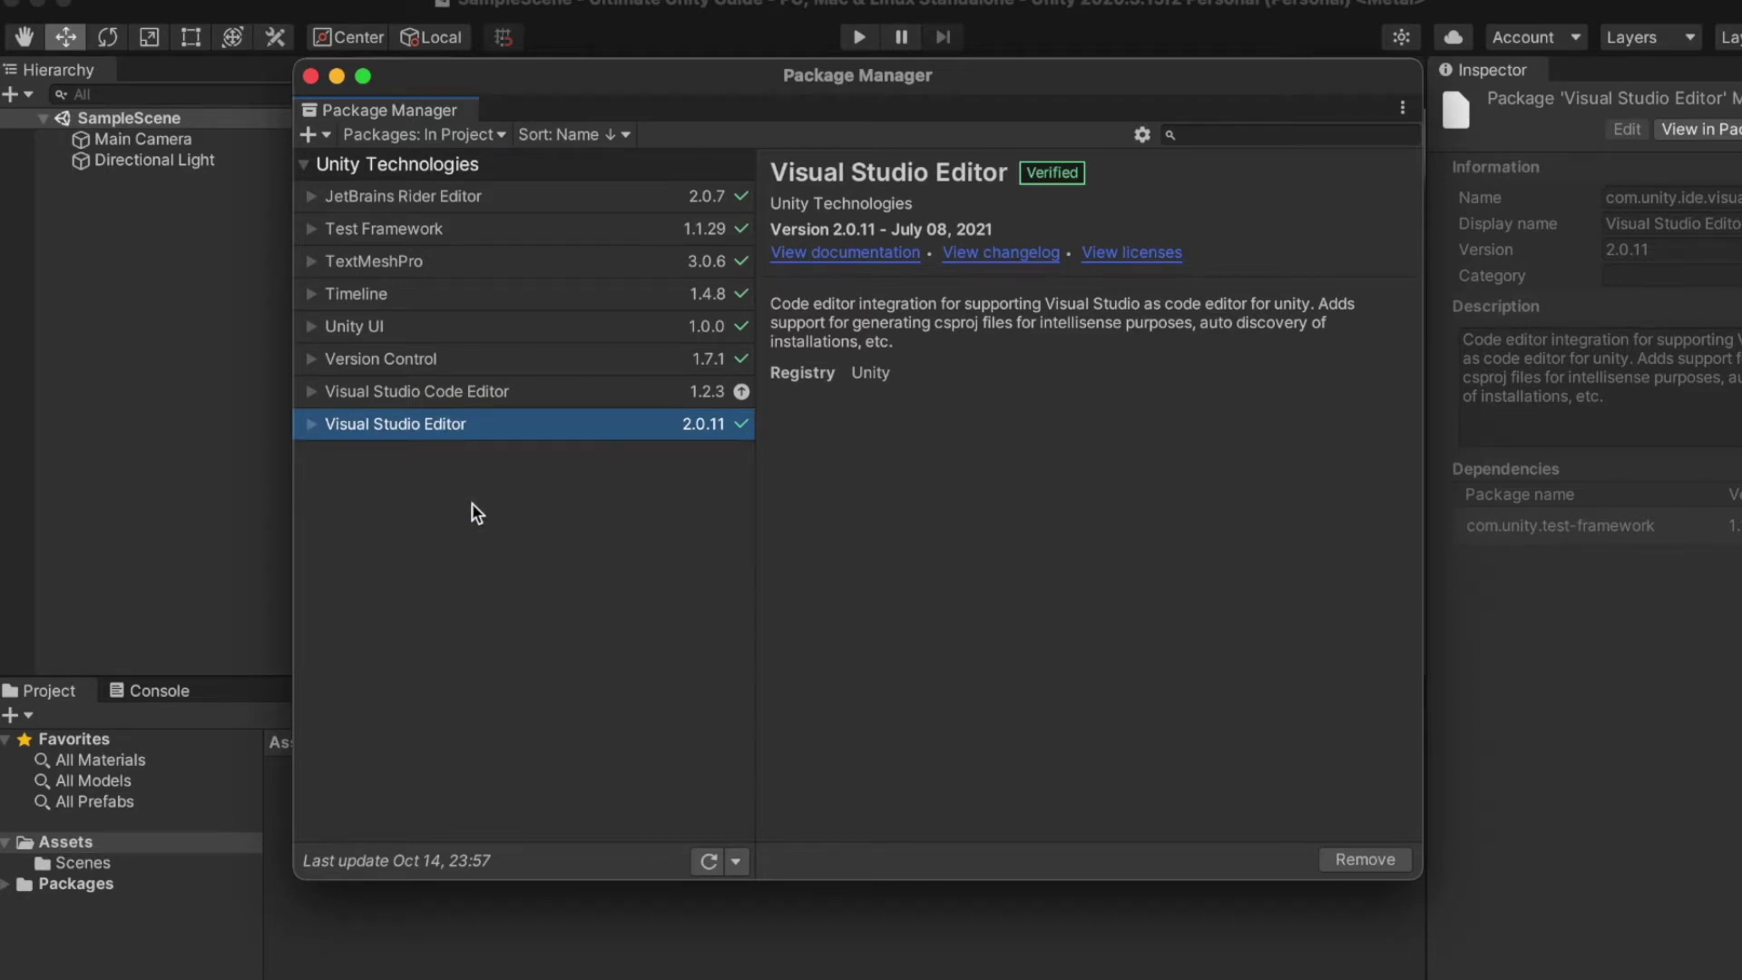
left_click(477, 131)
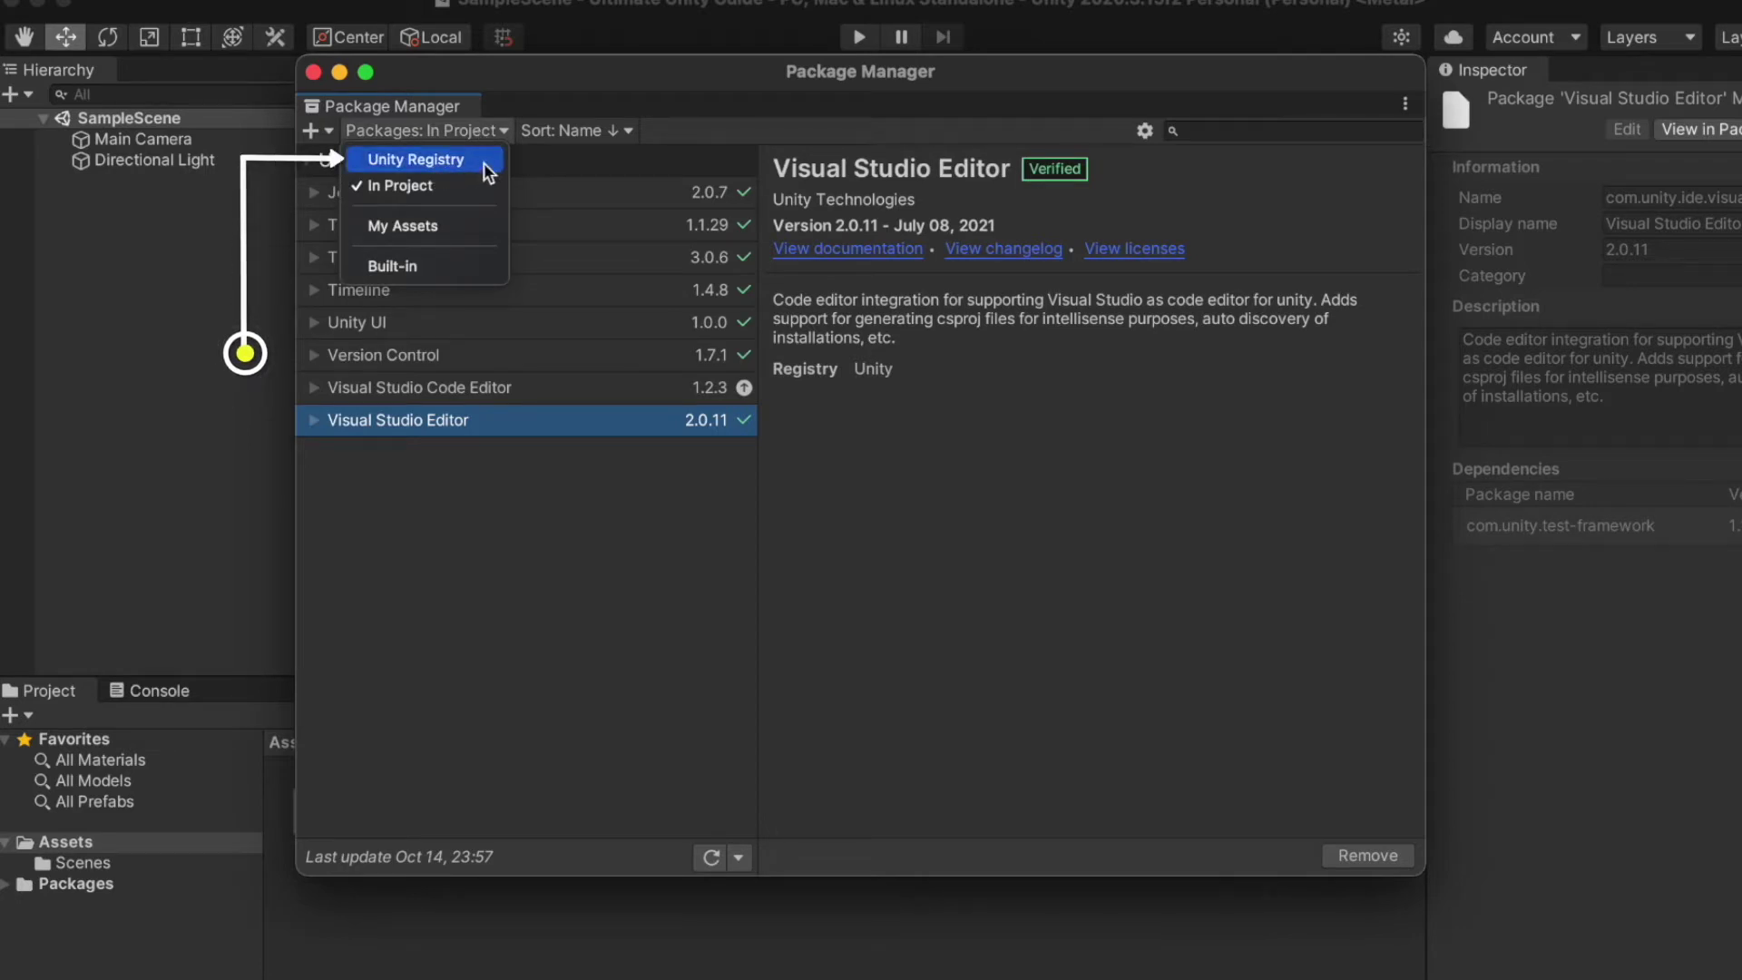
- Switch the list to Unity Registry and browse 2D Animation, Pixel Perfect, PSD Importer and 2D Sprite
left_click(481, 161)
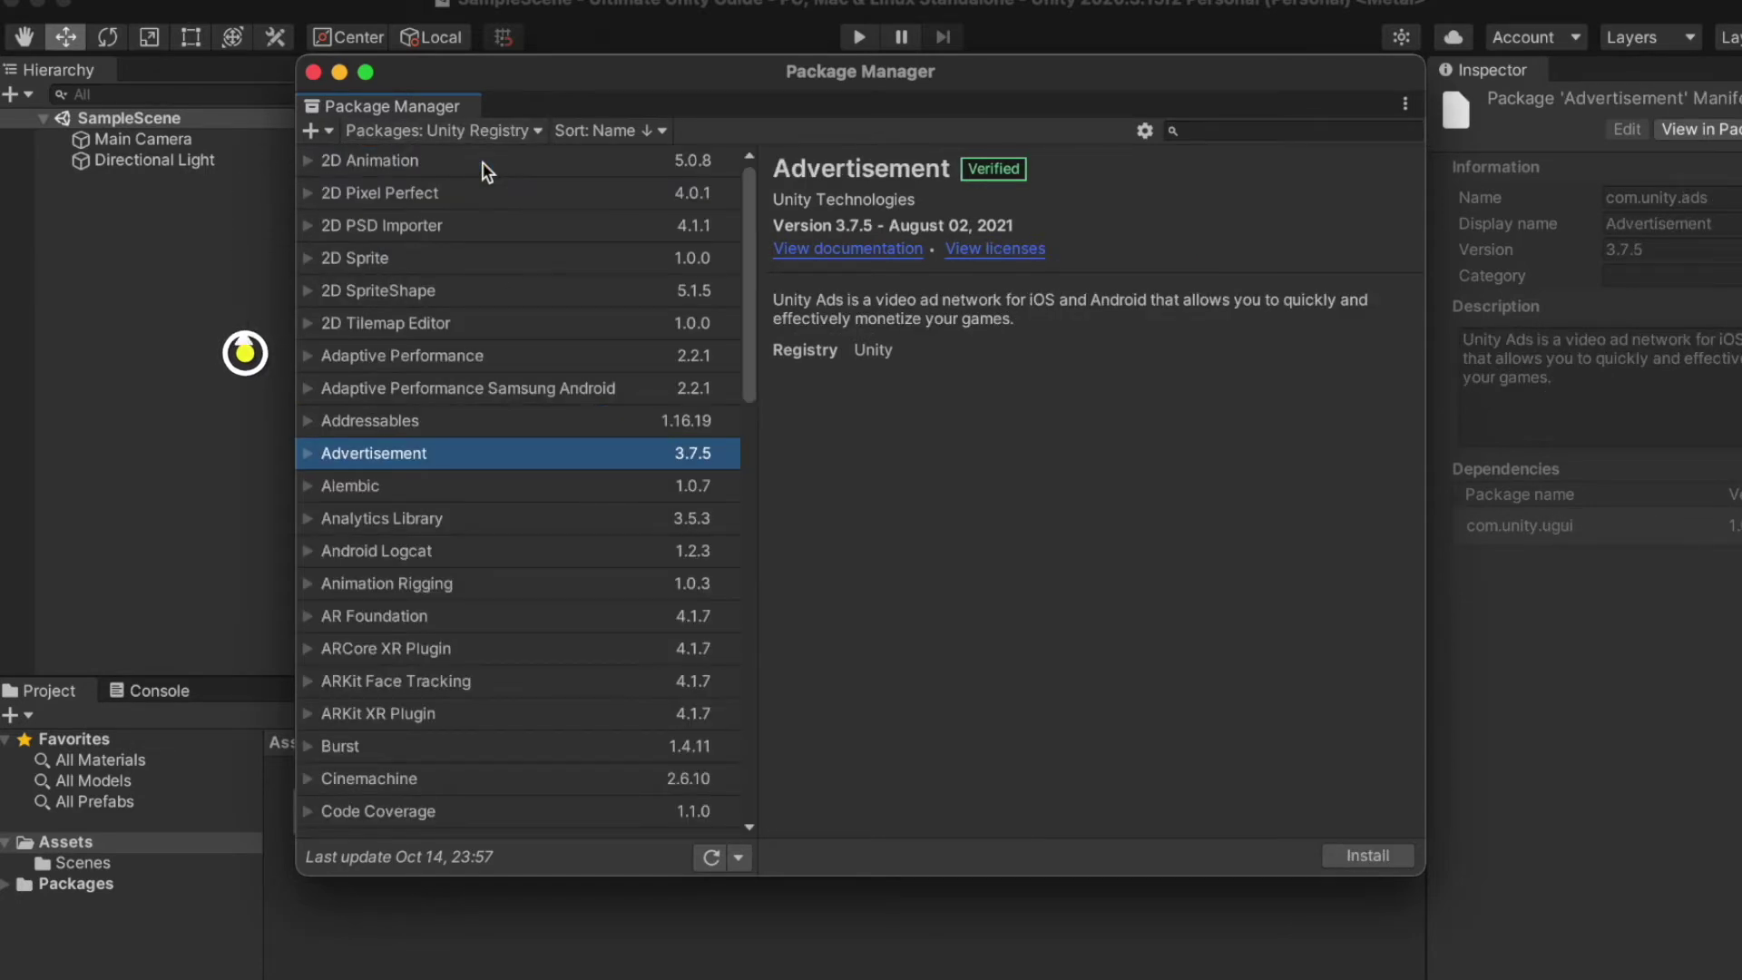
left_click(482, 161)
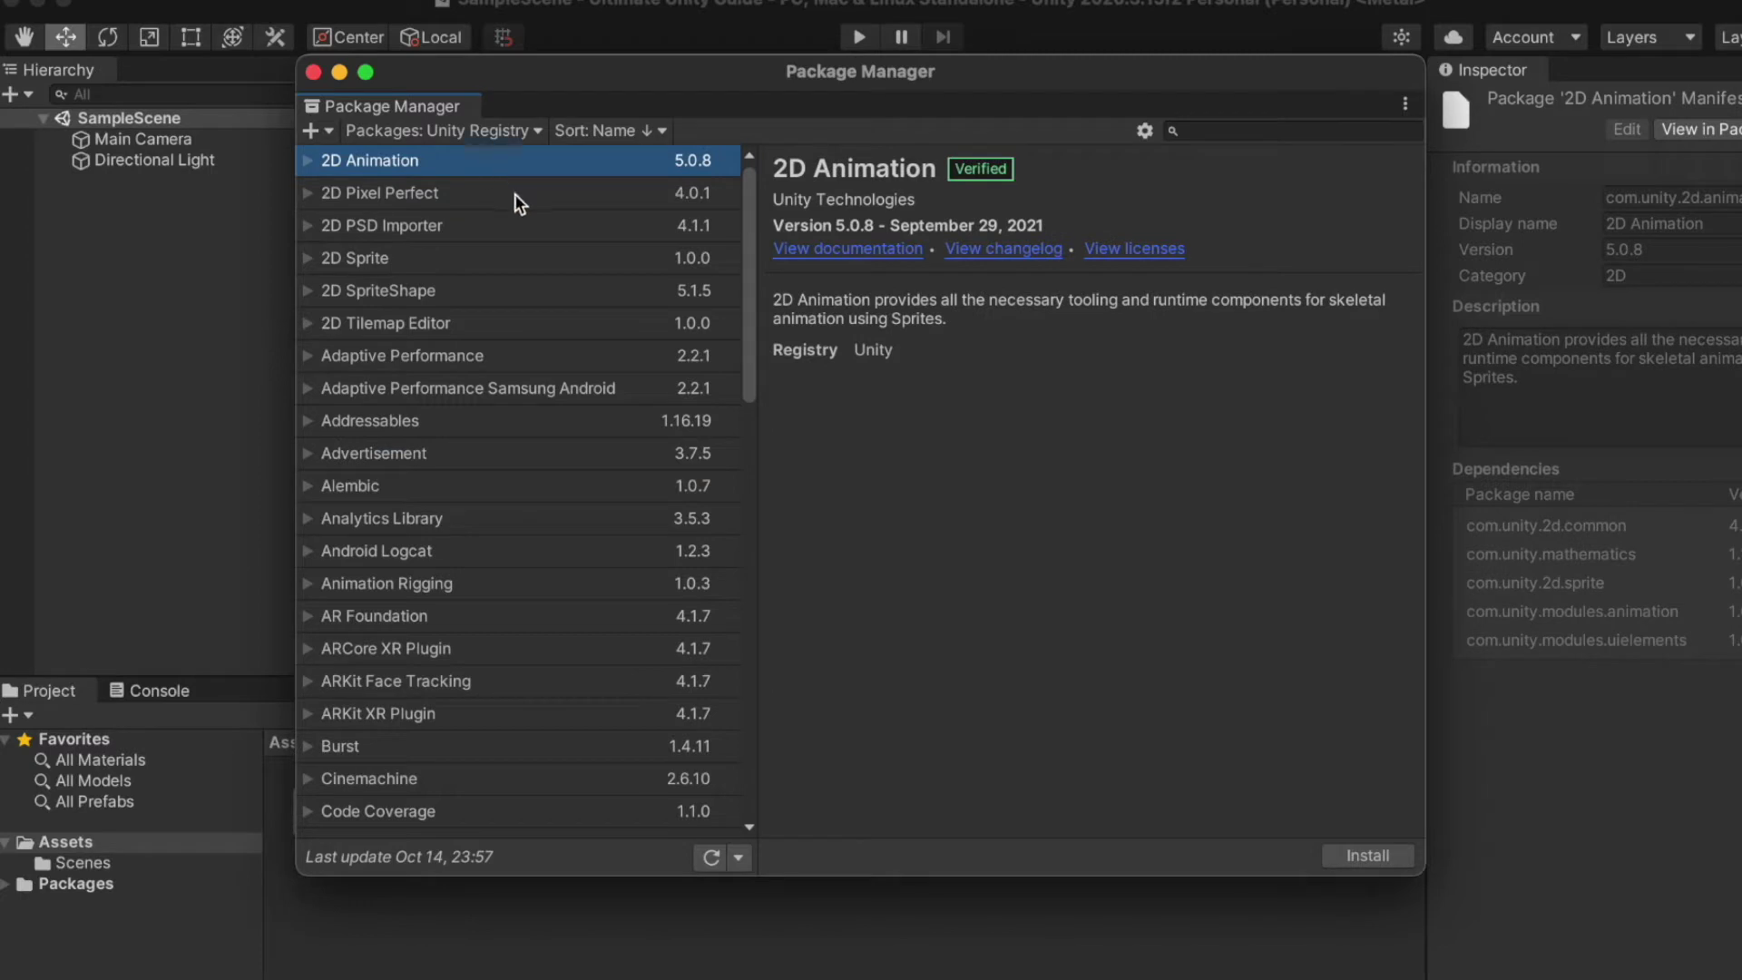
left_click(514, 193)
left_click(519, 223)
left_click(535, 258)
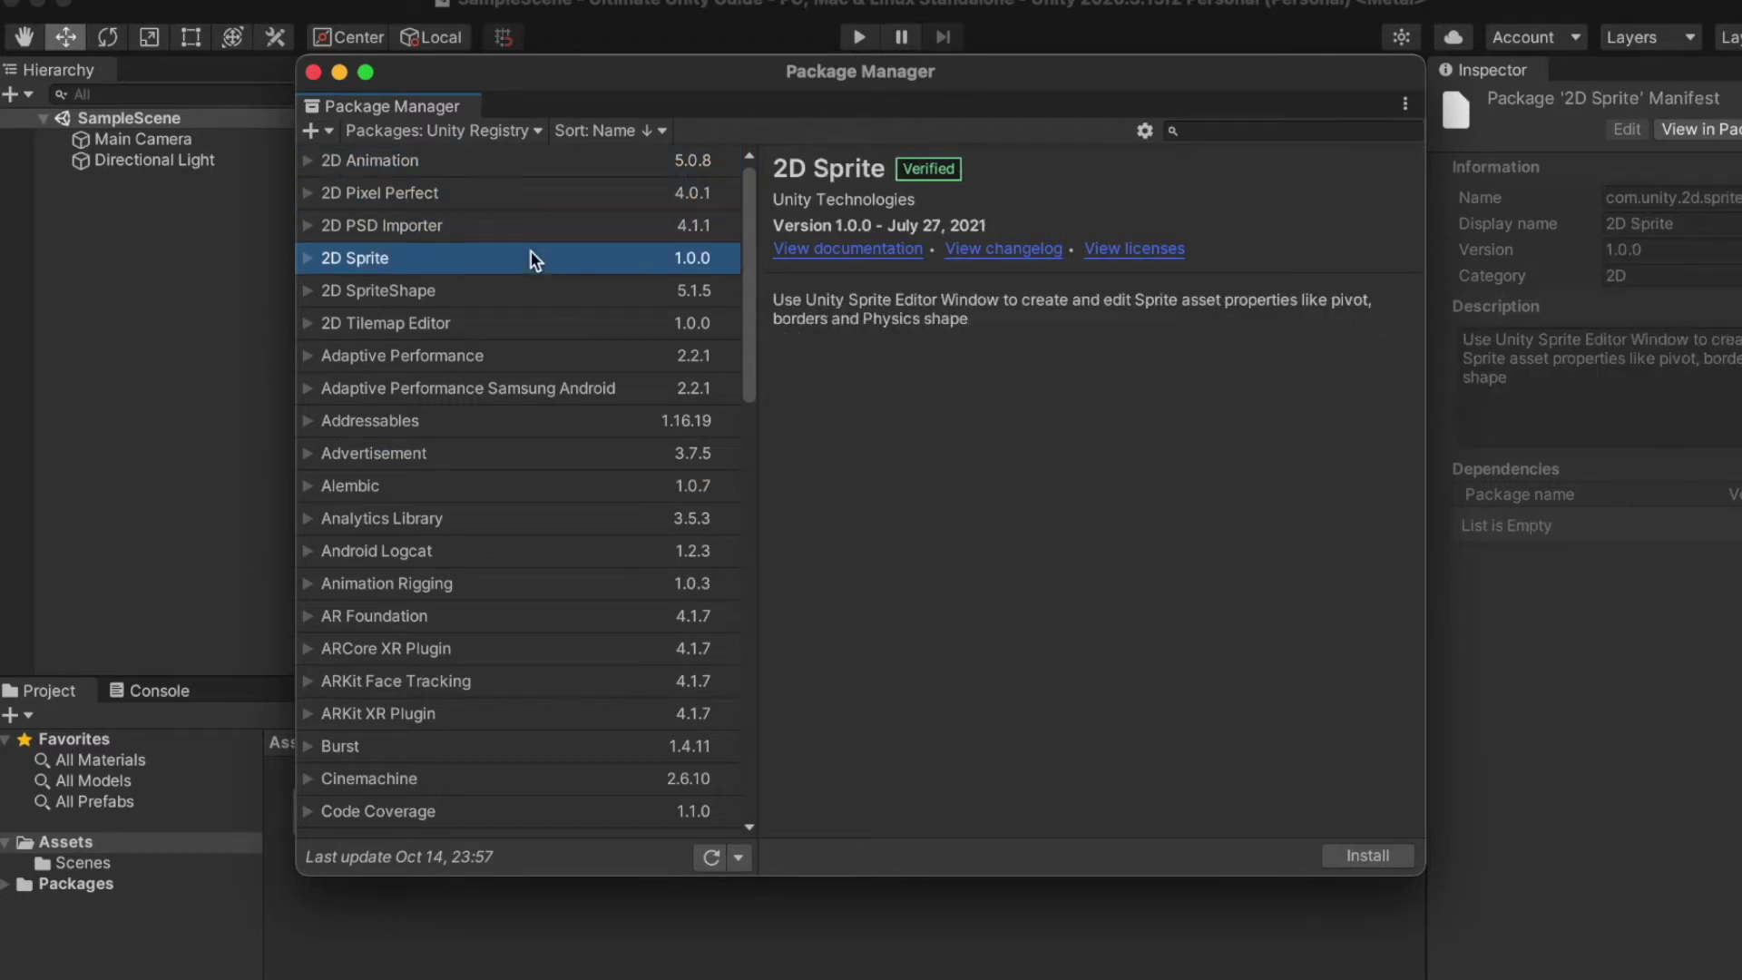
scroll(535, 260, "down", 5)
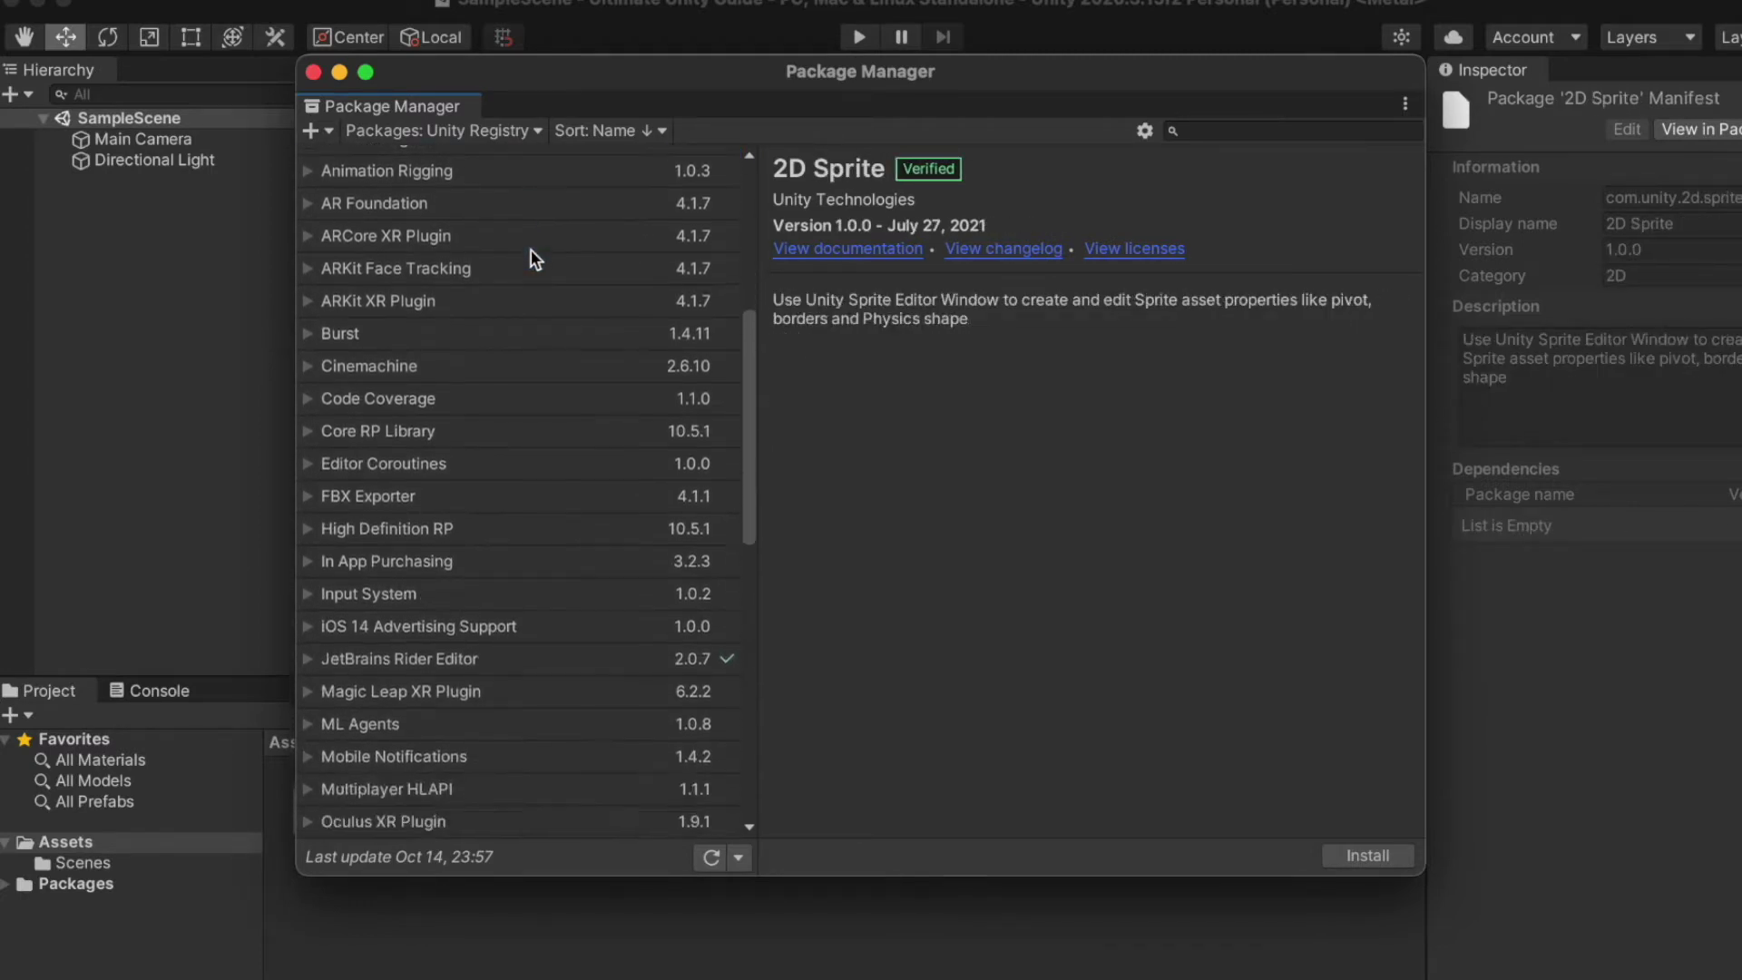
scroll(536, 260, "down", 5)
scroll(535, 261, "down", 5)
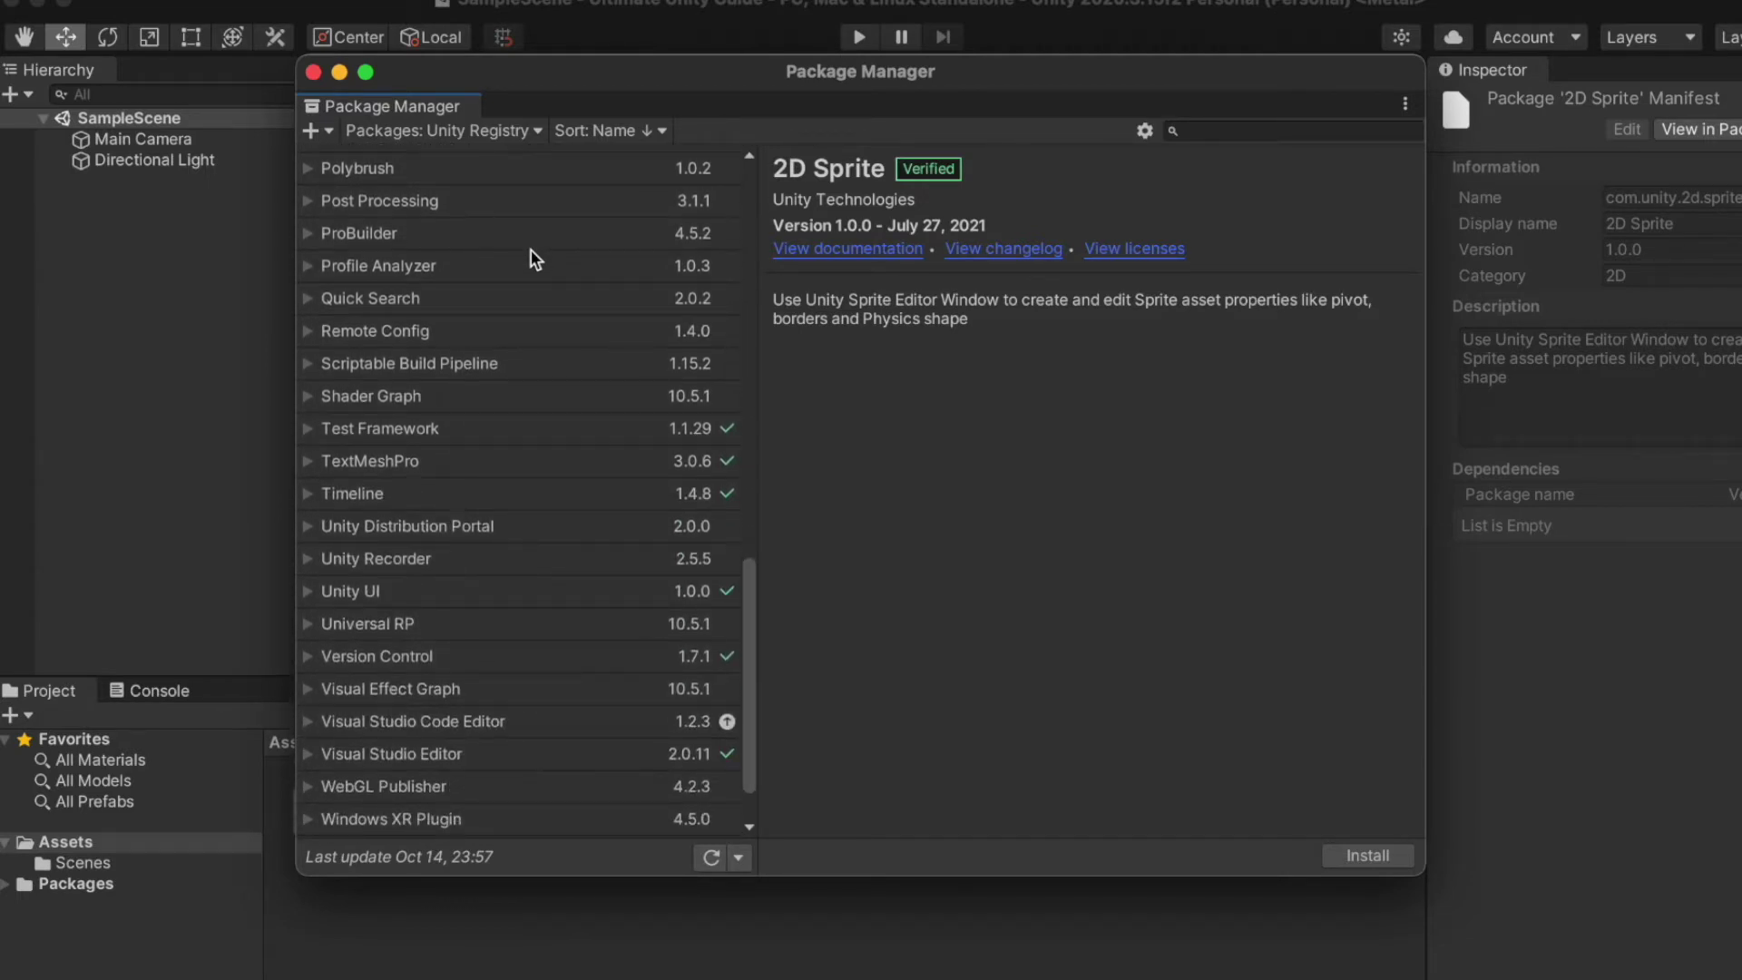
scroll(536, 261, "down", 1)
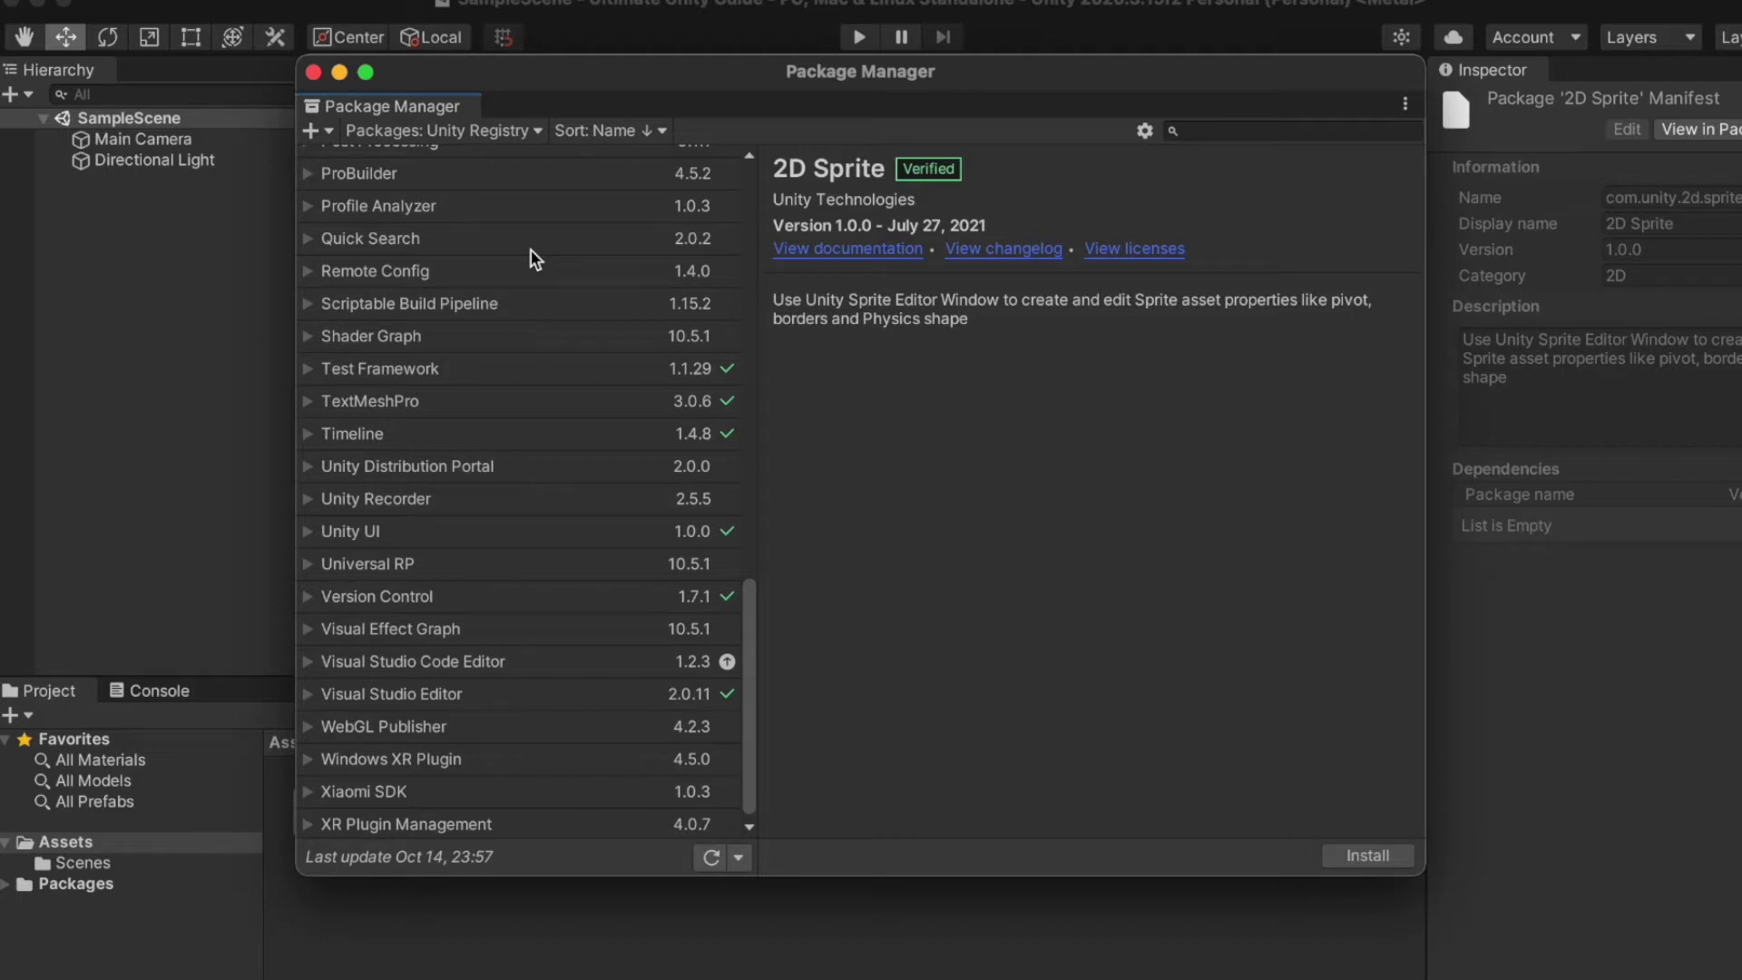
scroll(536, 260, "down", 1)
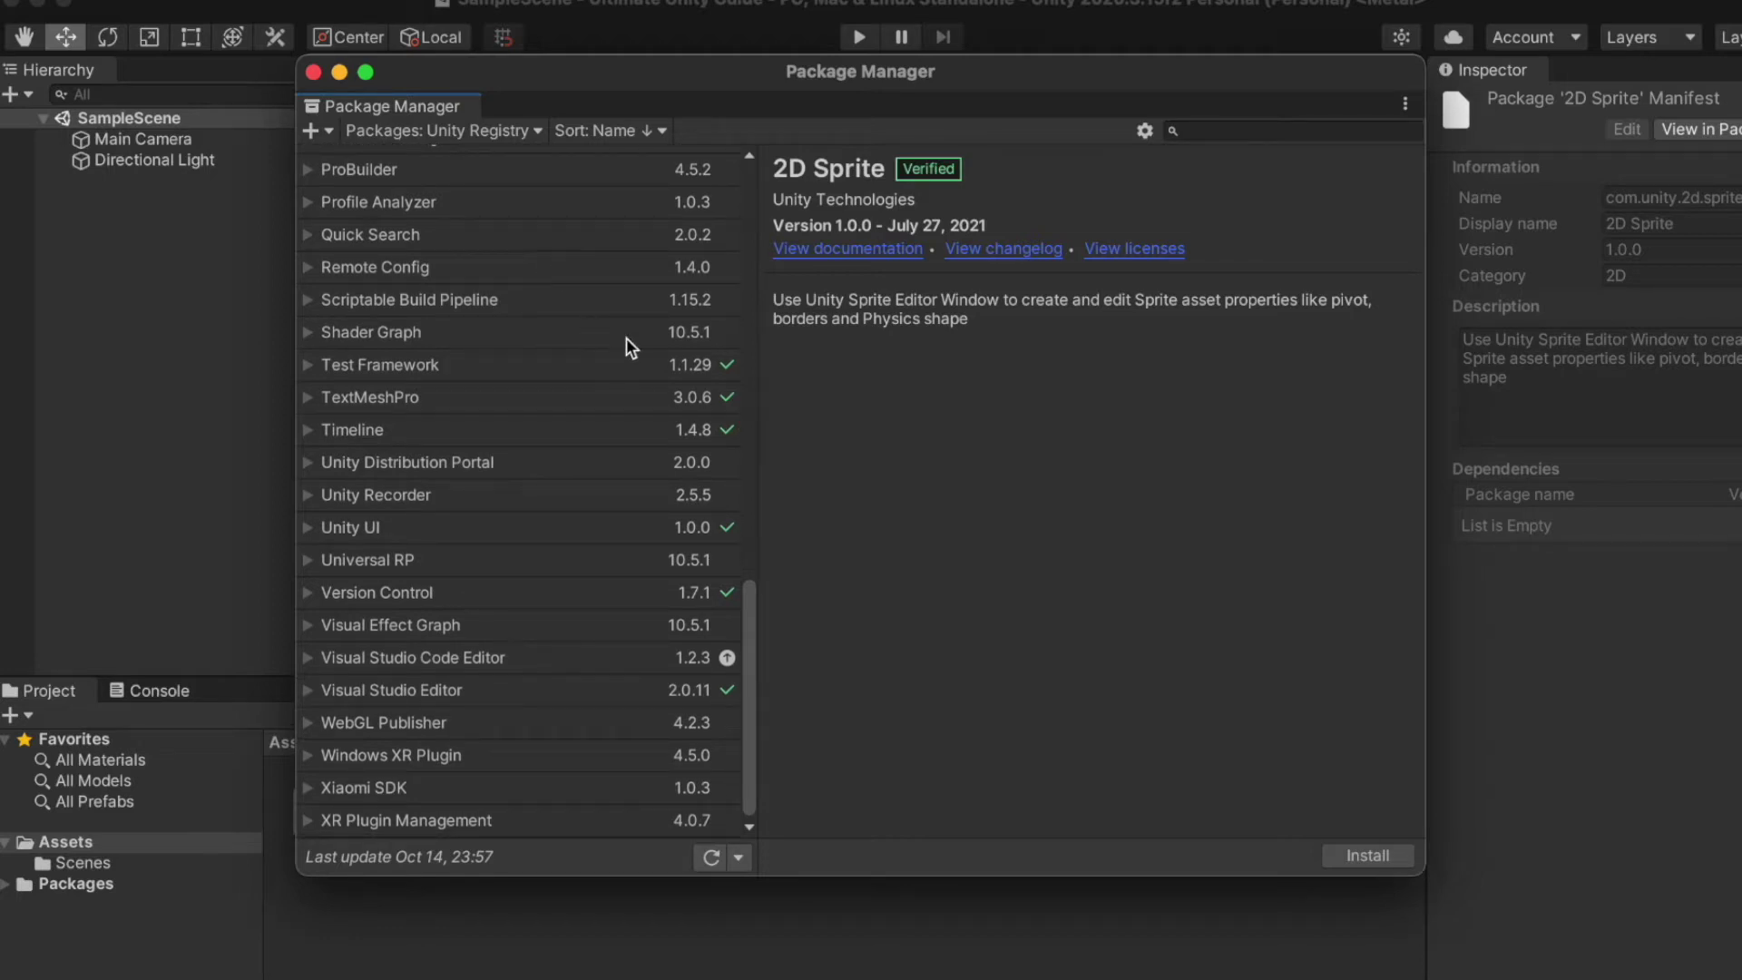
scroll(624, 340, "up", 15)
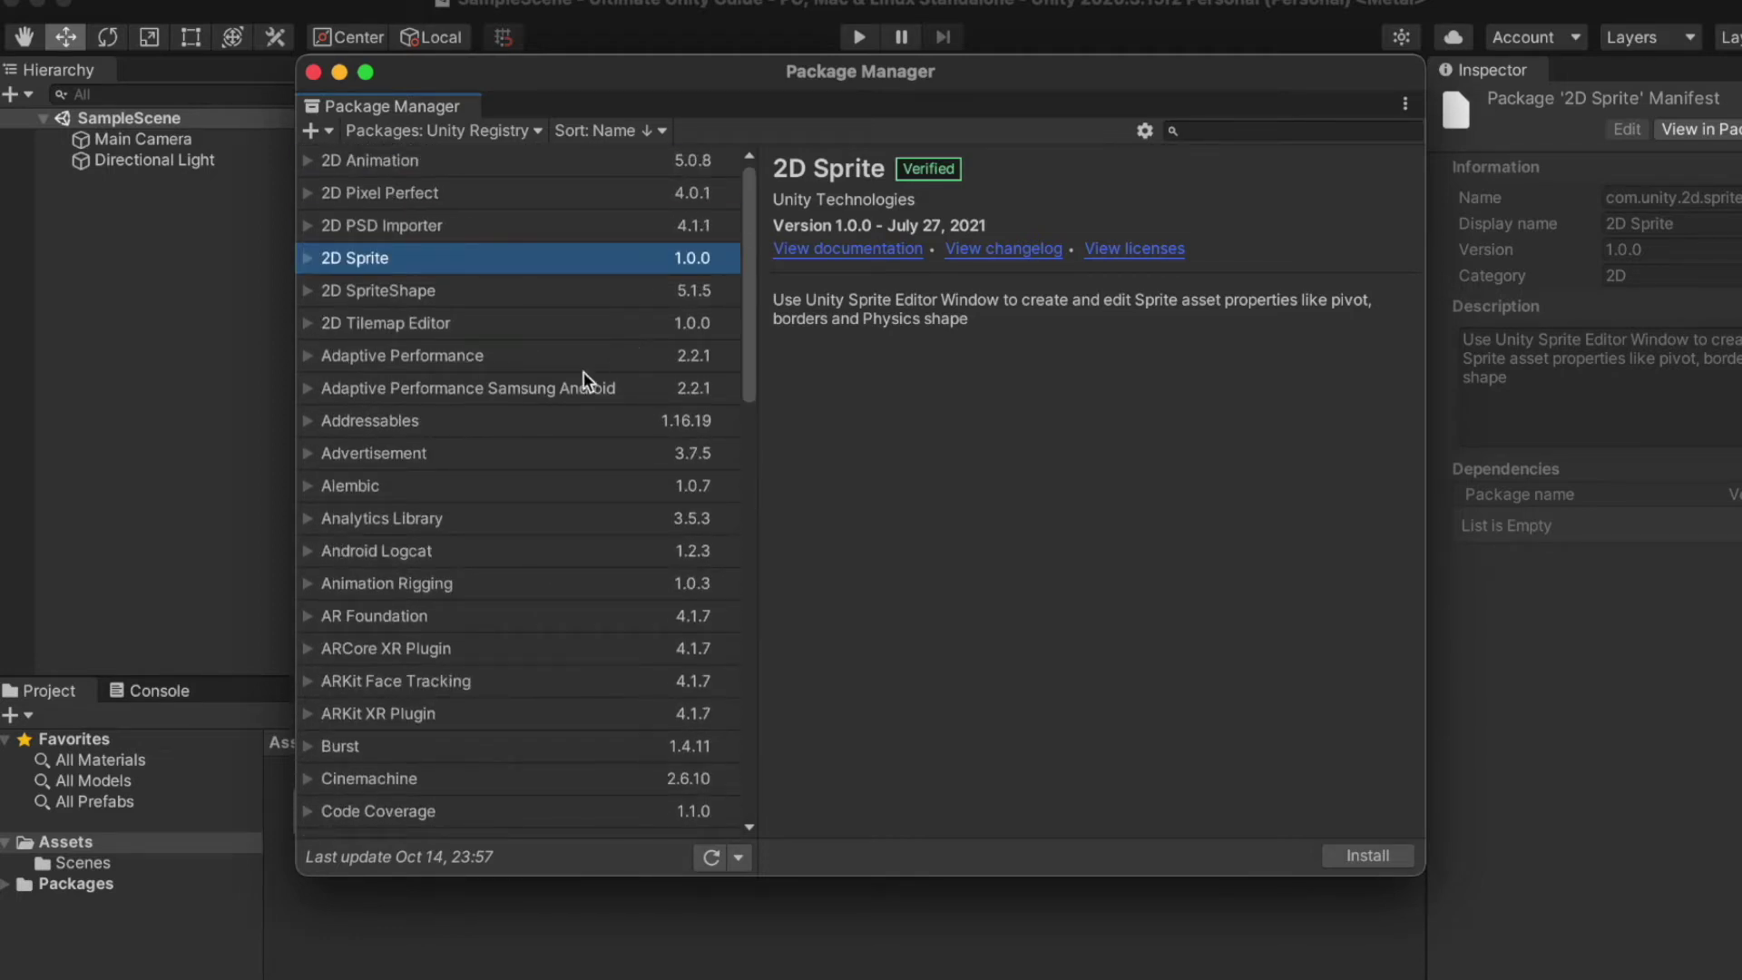
- Select Advertisement in the registry list and install version 3.7.5
left_click(475, 454)
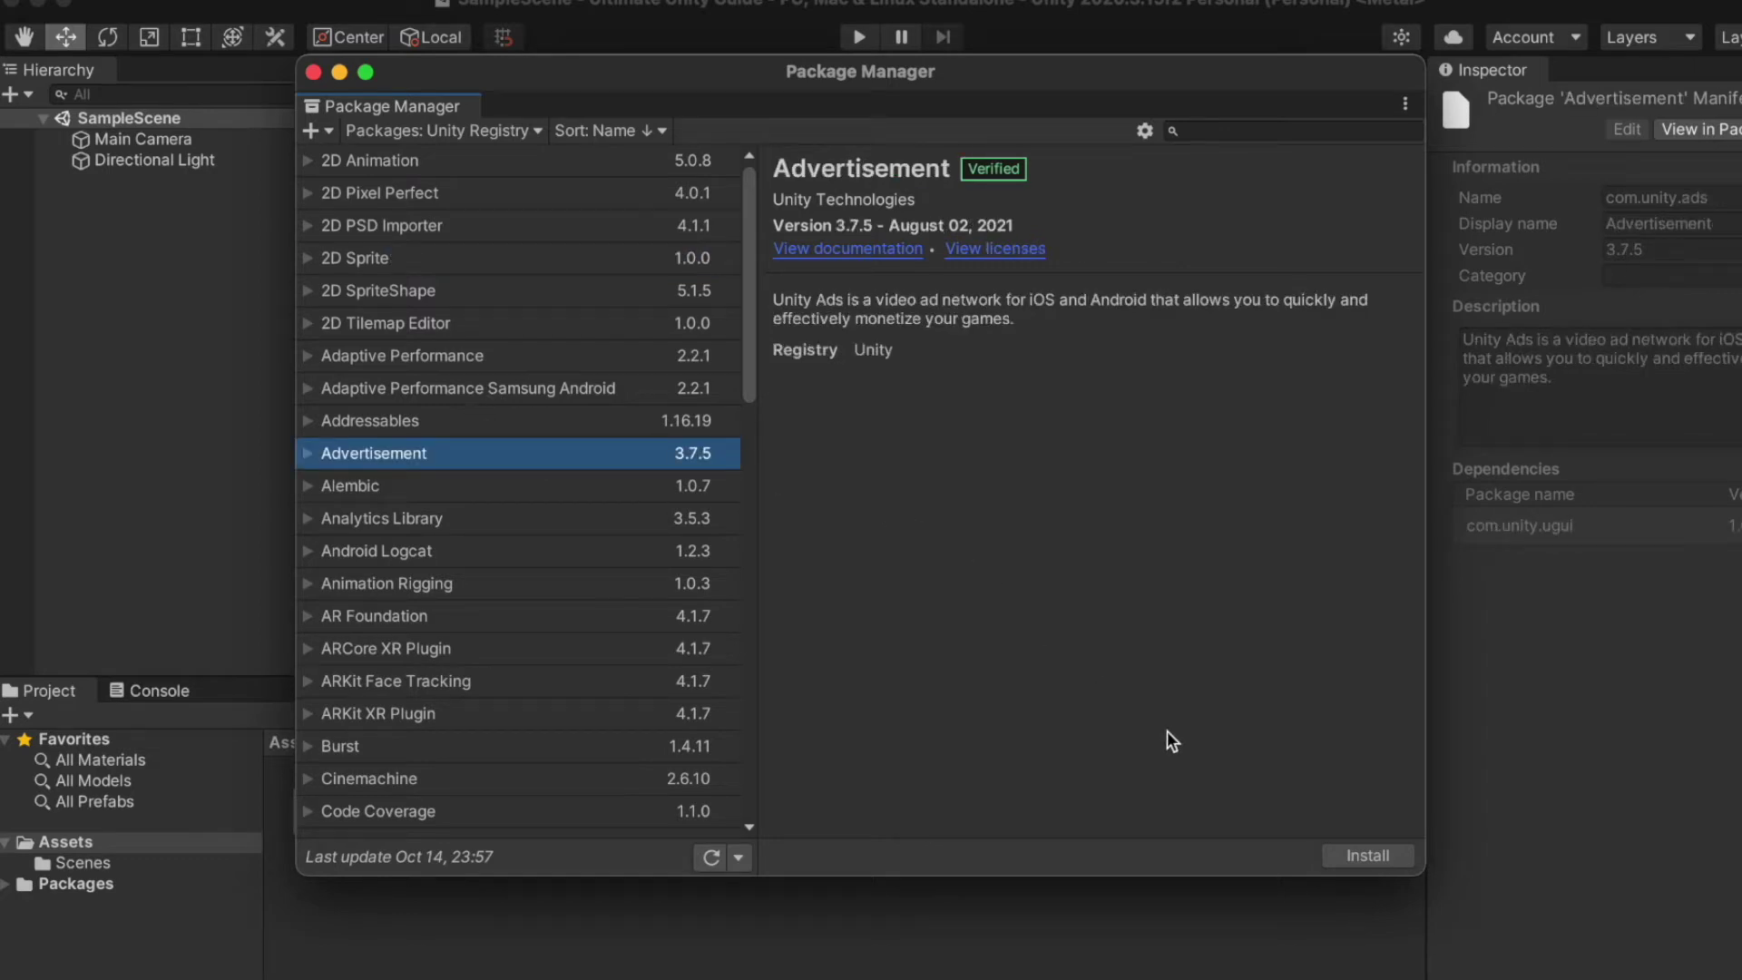
left_click(1403, 859)
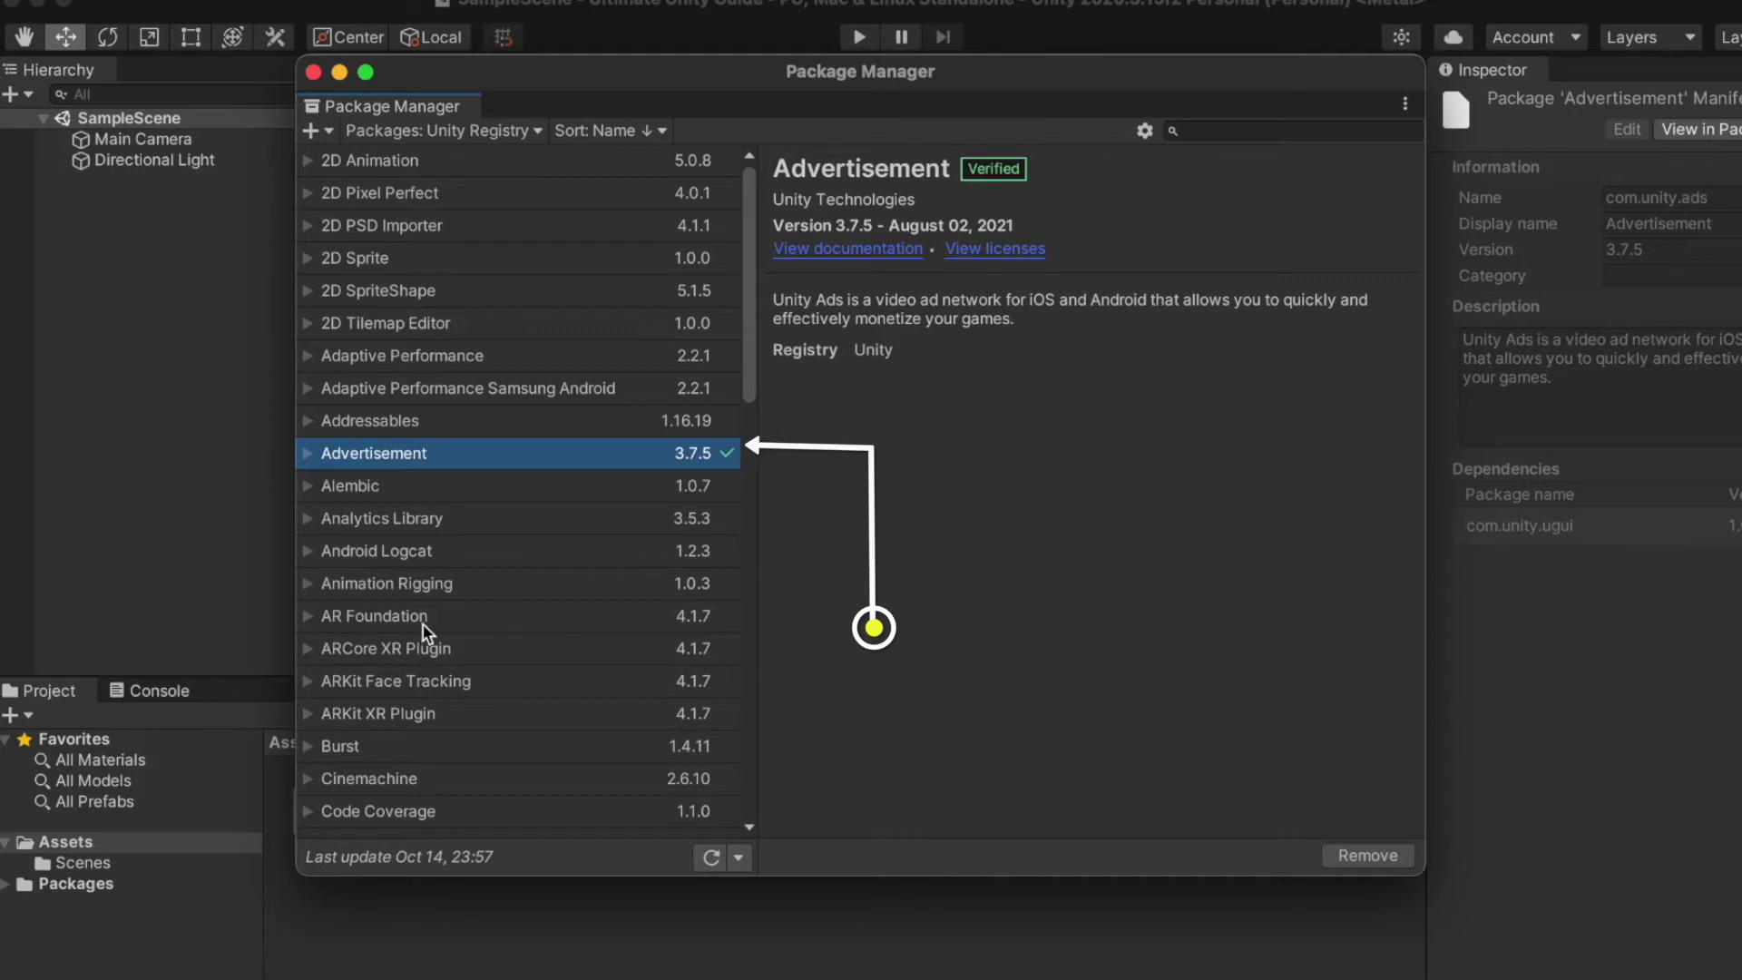
left_click(374, 616)
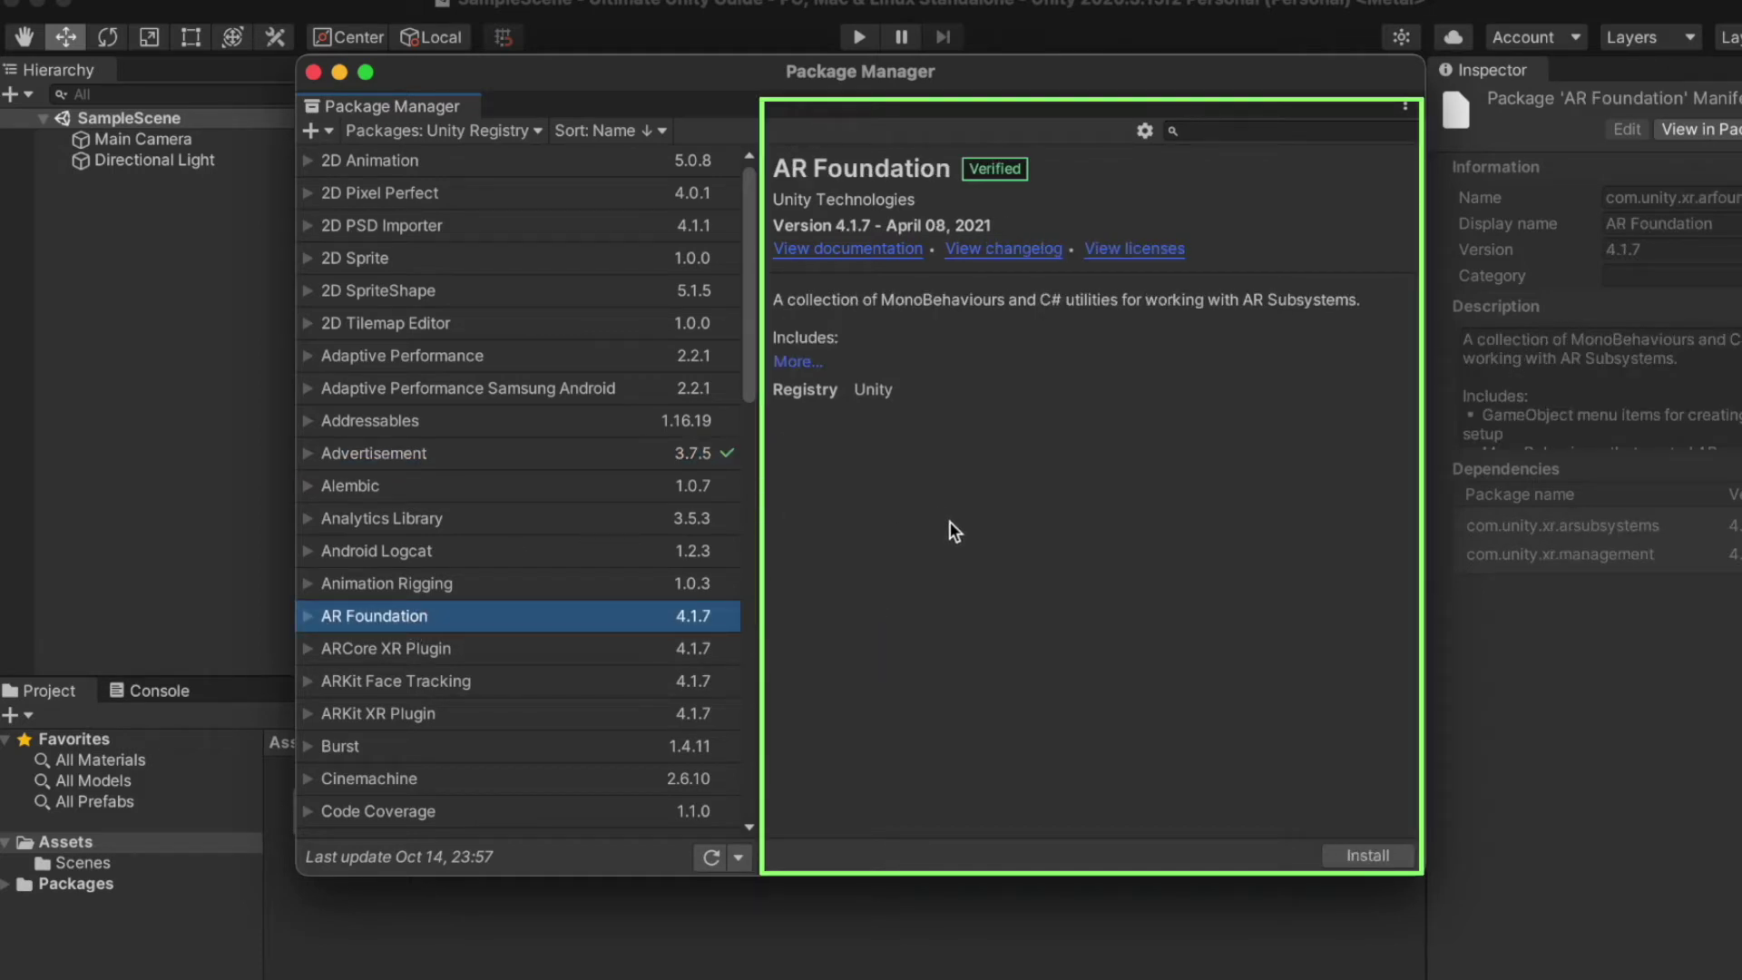
- Expand AR Foundation's description and open its documentation page in Chrome
left_click(798, 361)
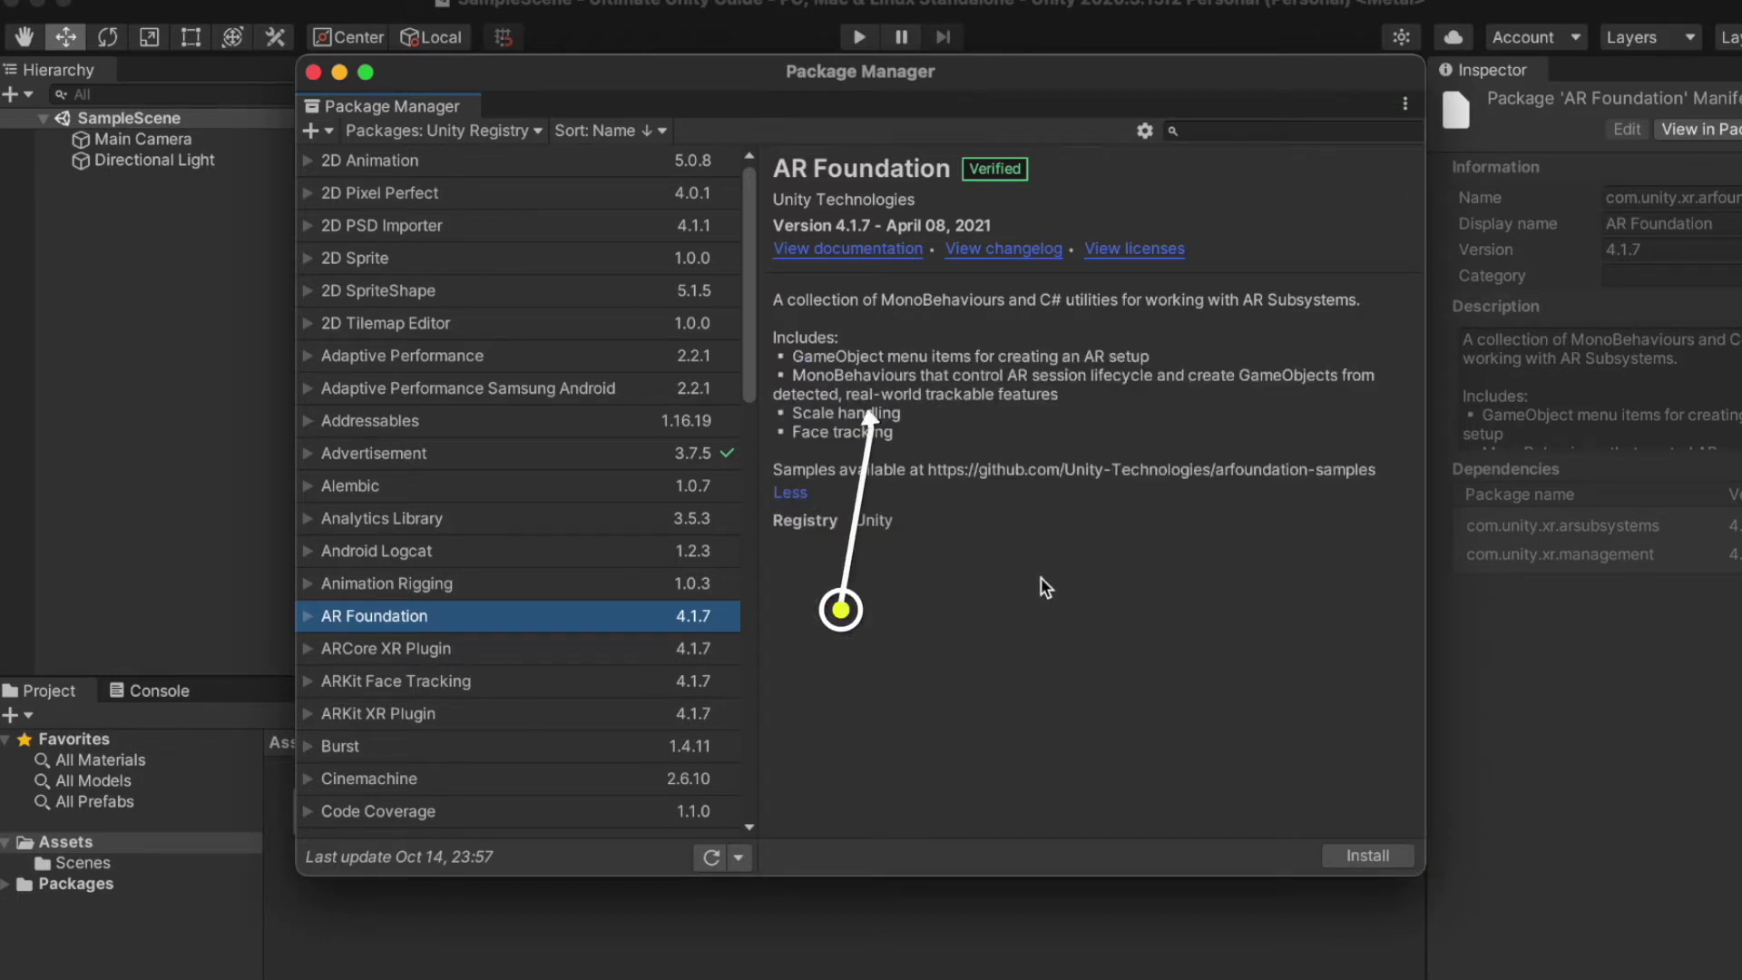
left_click(887, 262)
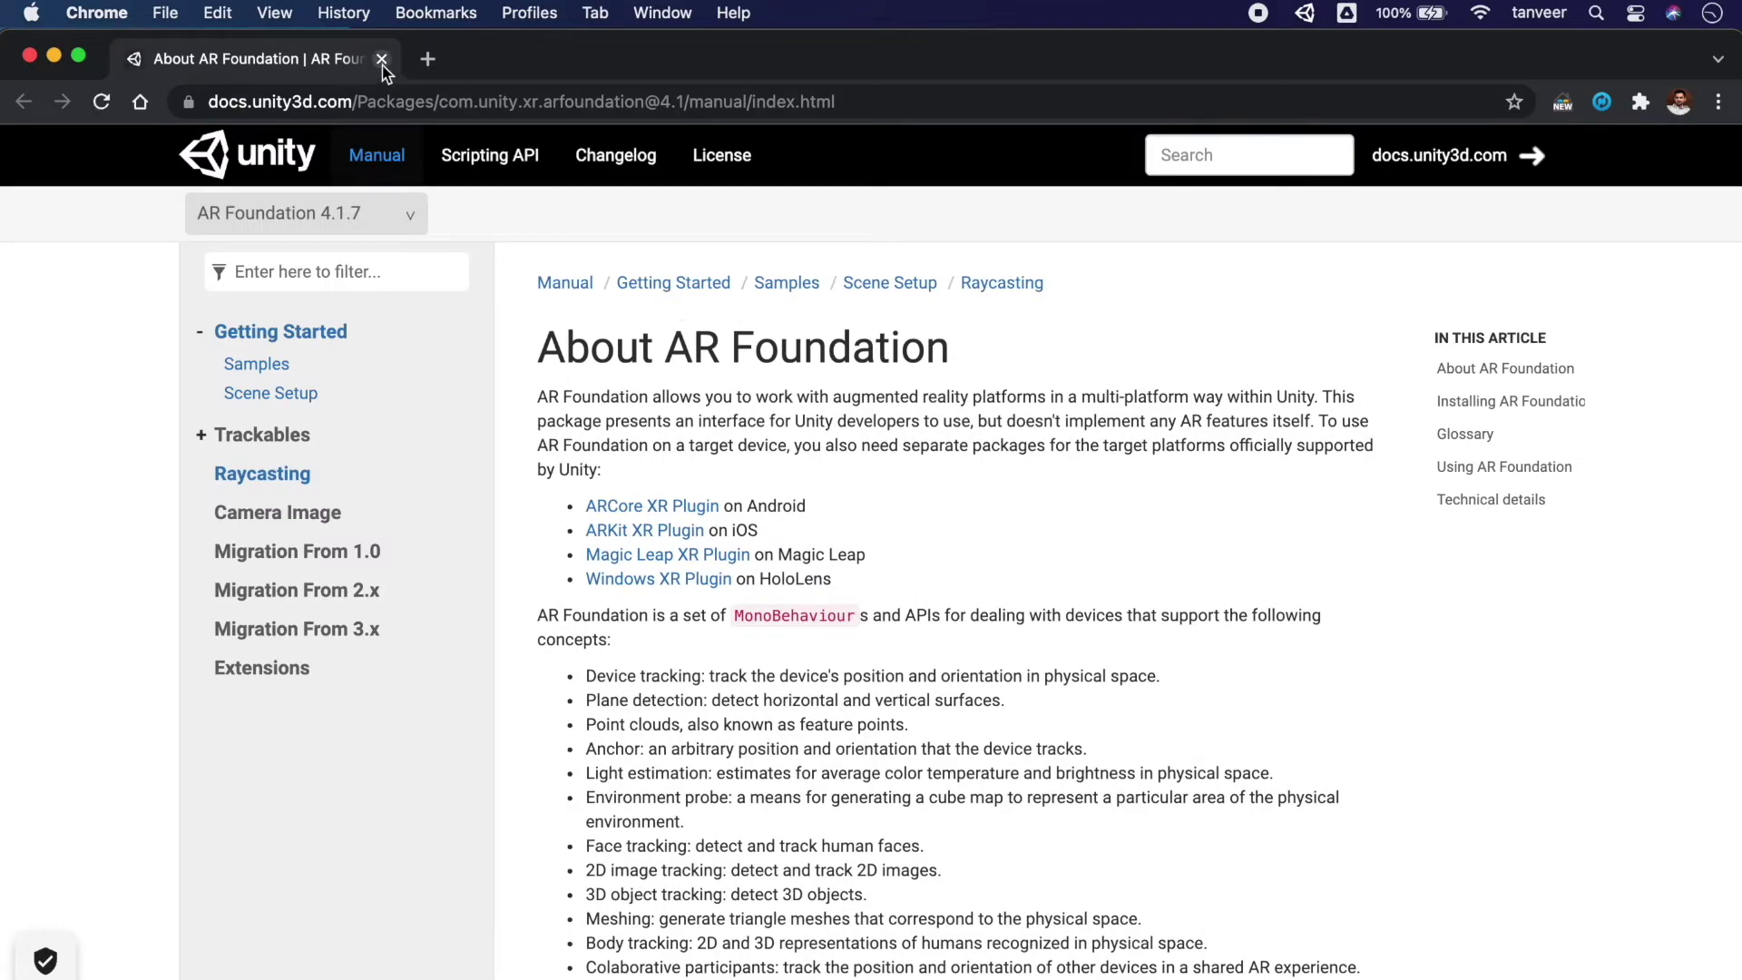
- Back in Unity, open the Advertisement package's documentation, then close it
key("super+Tab")
left_click(387, 470)
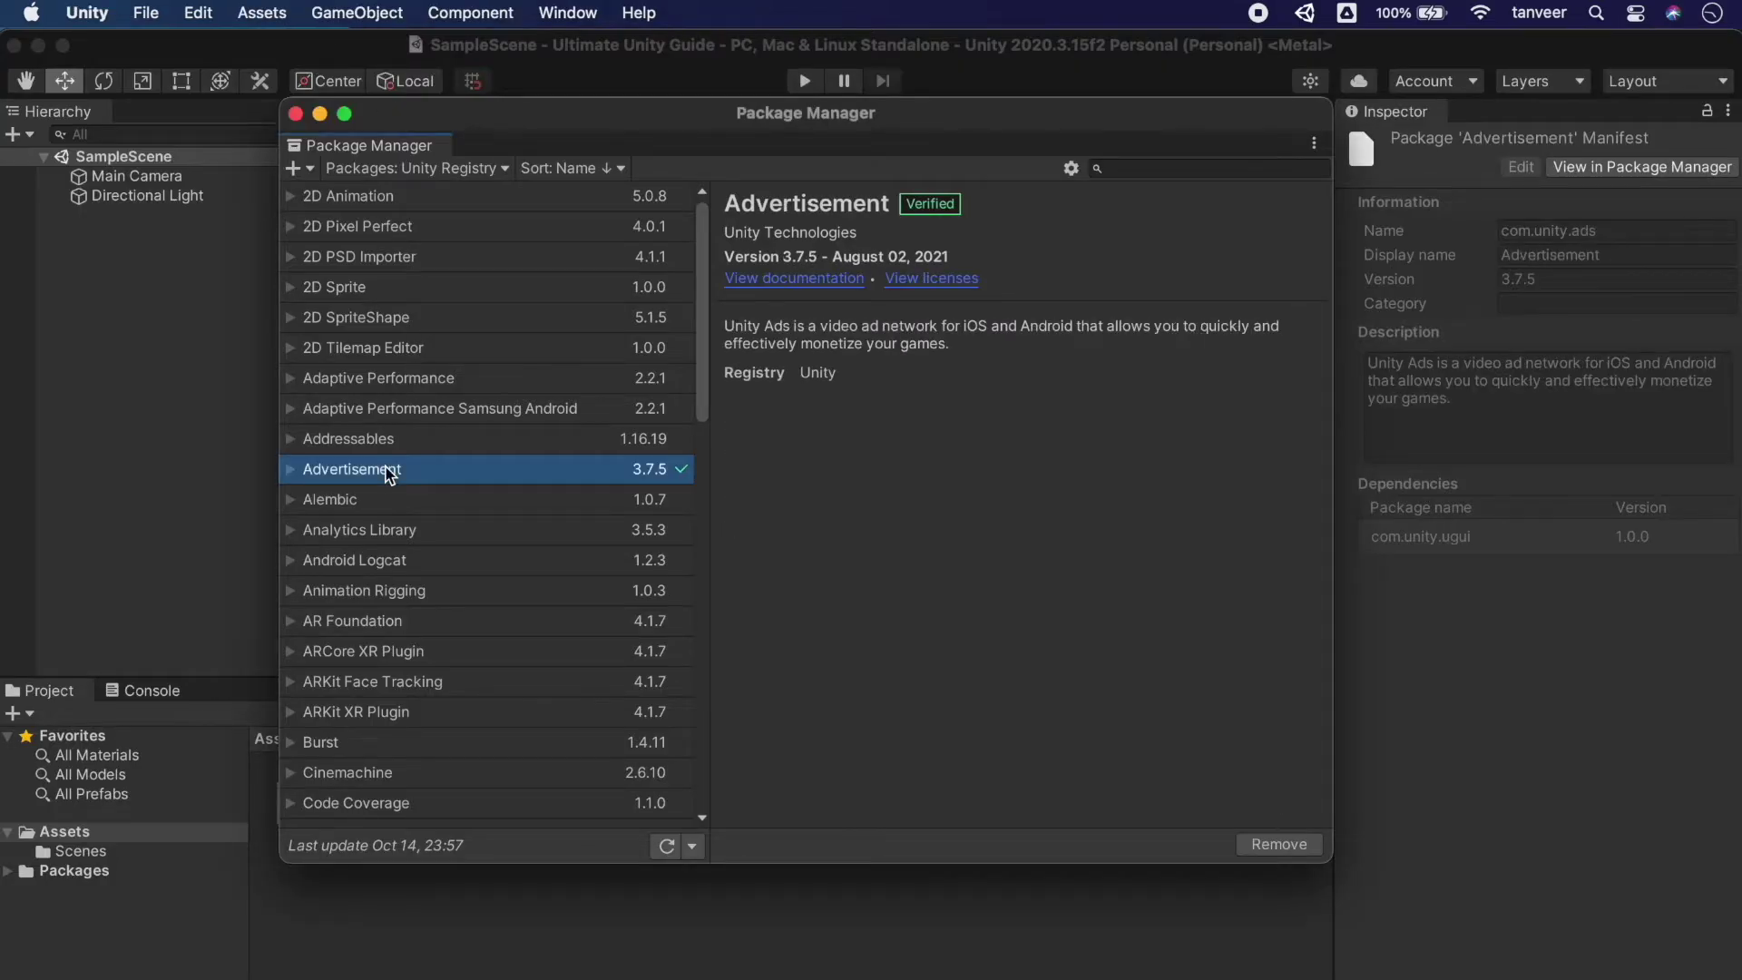
left_click(775, 286)
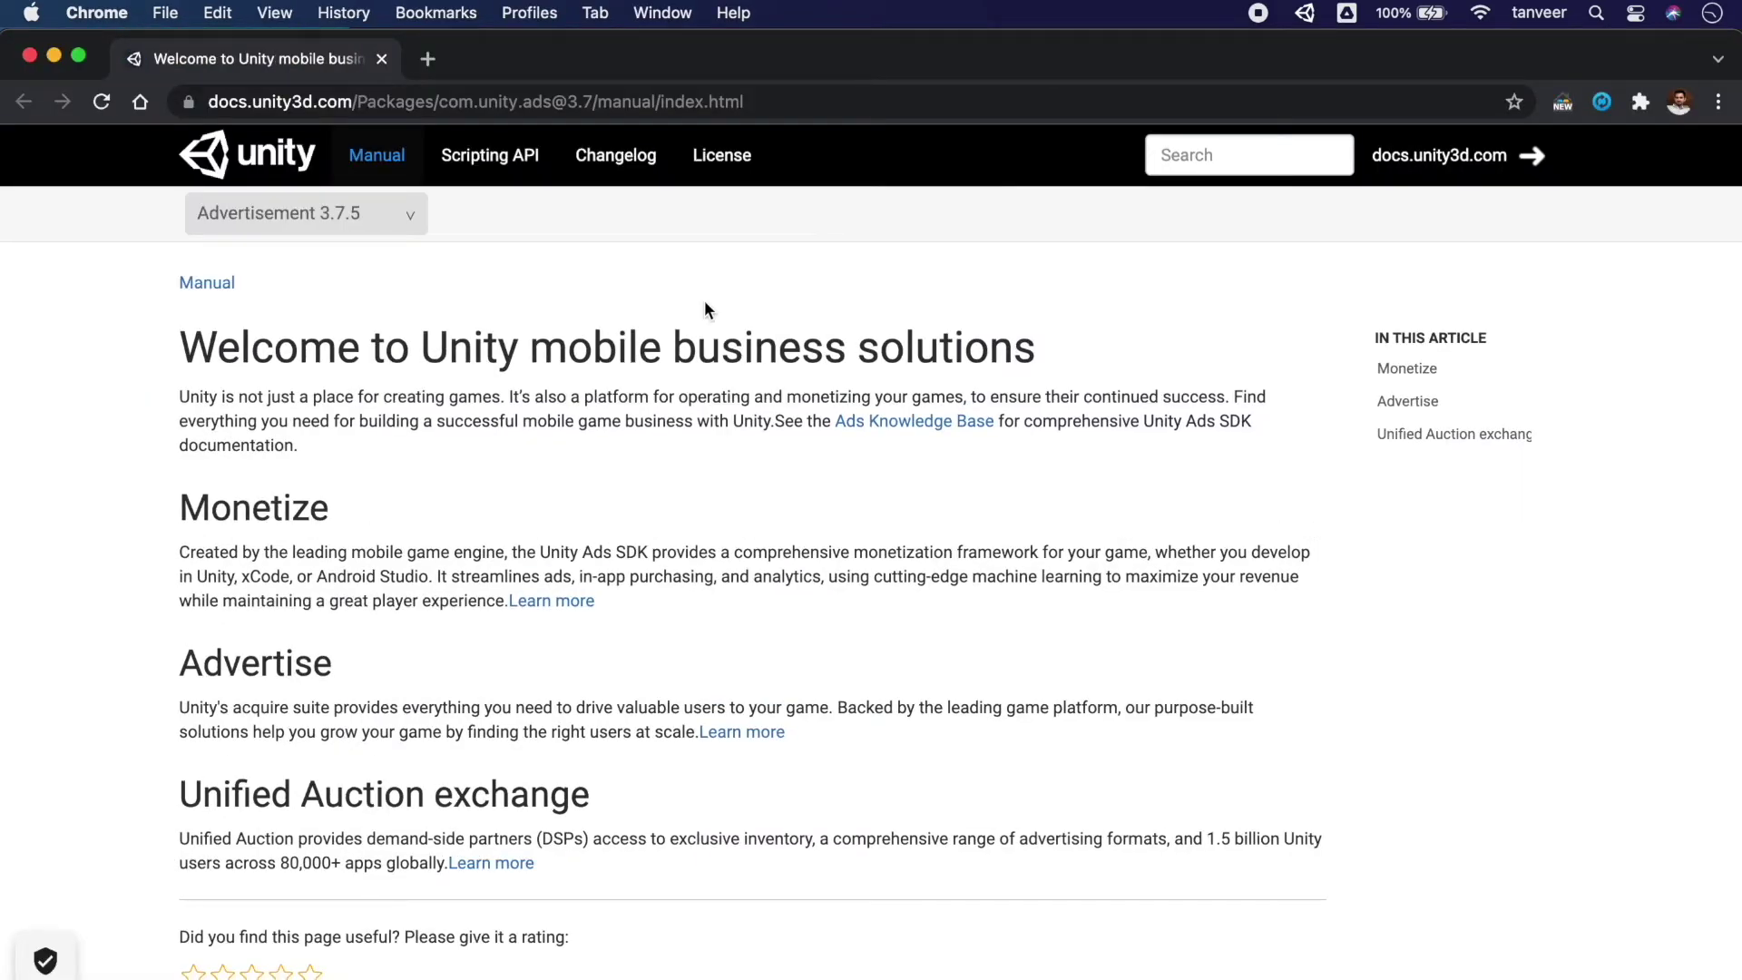
left_click(29, 55)
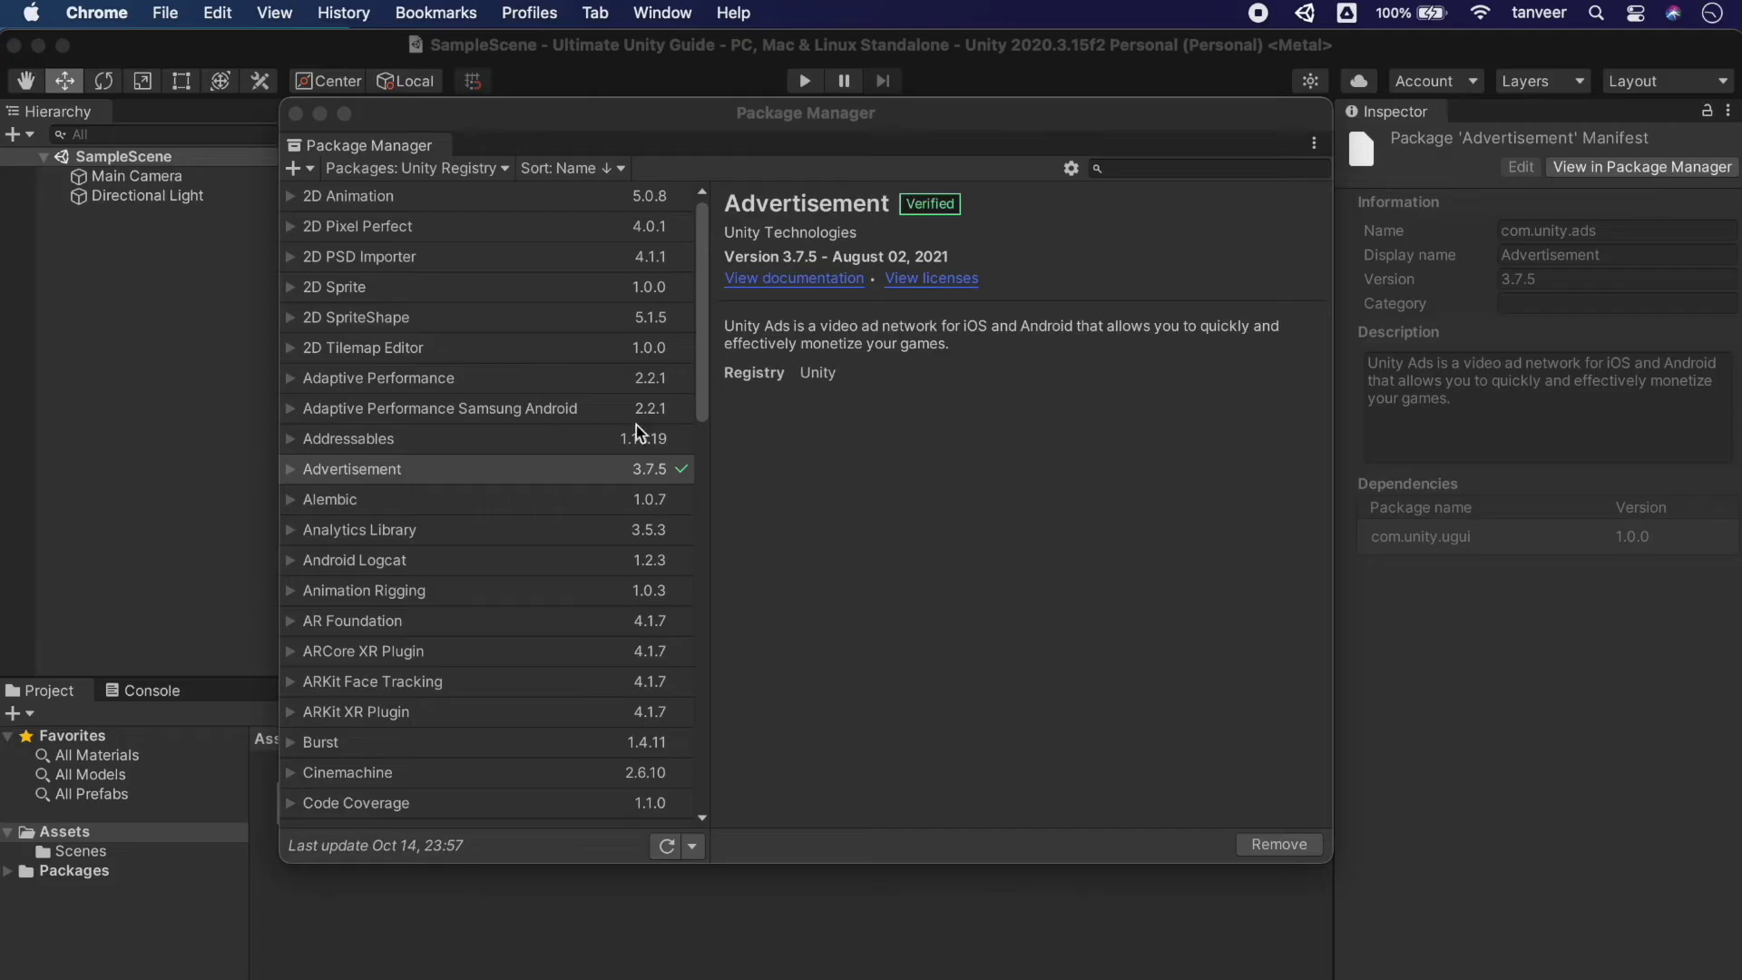
- Open the Advertisement license page, then minimize Chrome to return to Unity
left_click(939, 284)
left_click(939, 284)
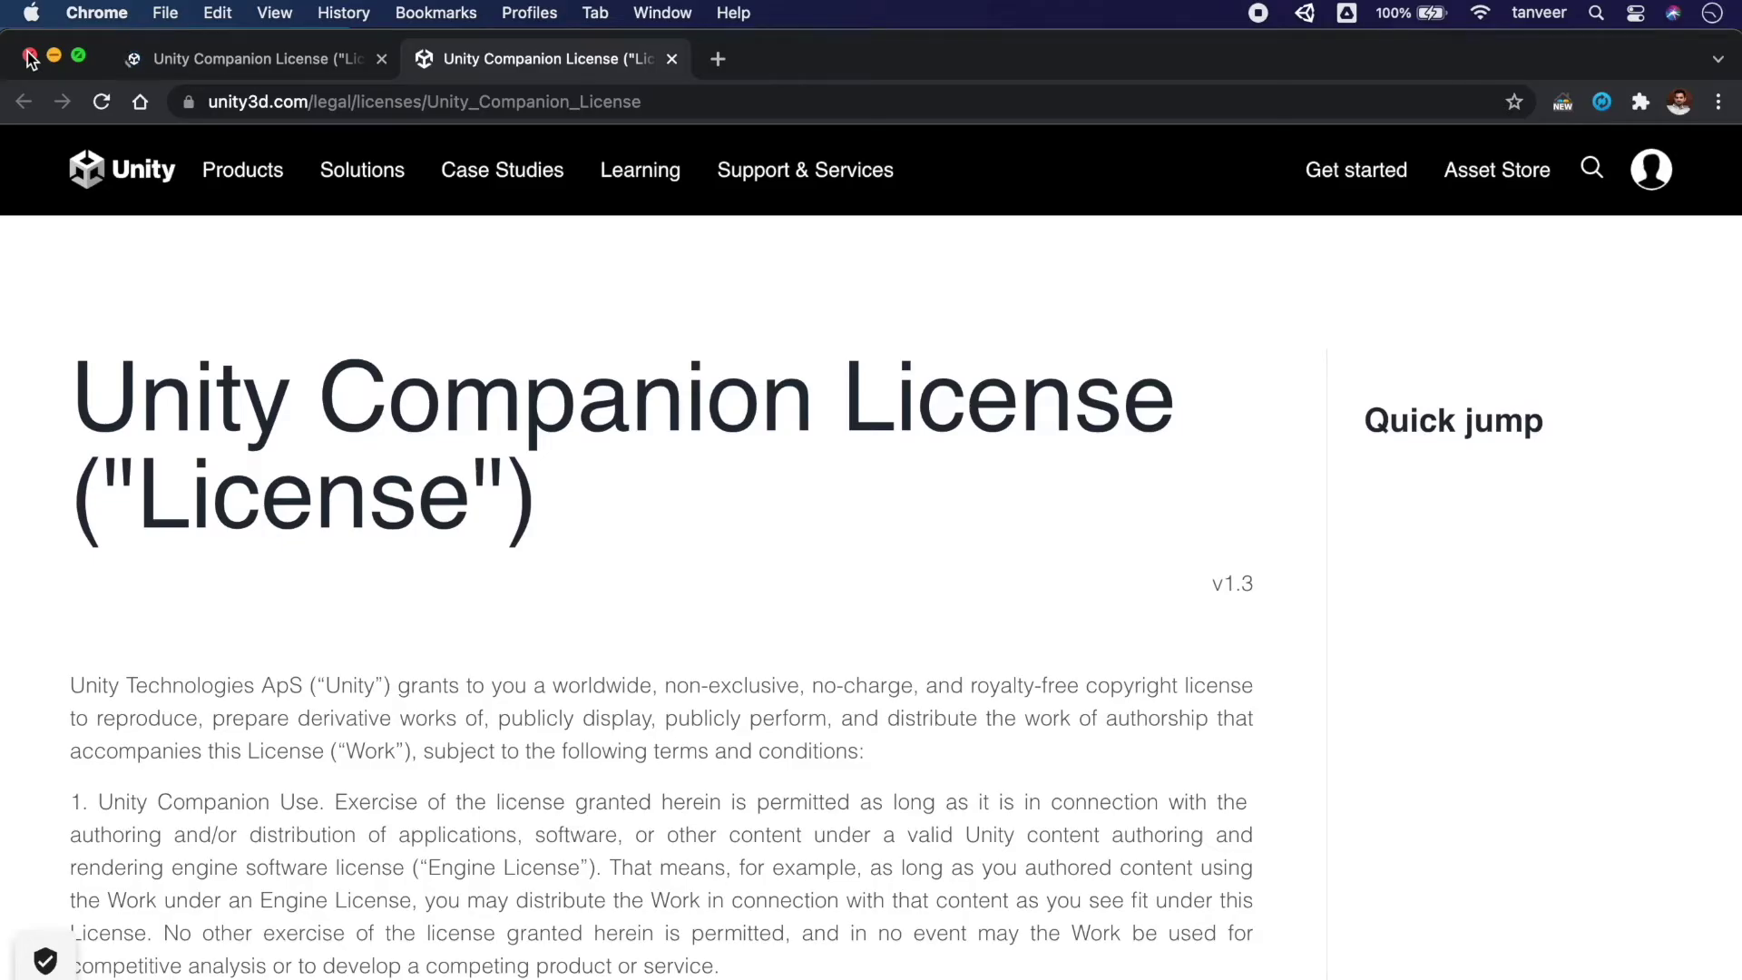
left_click(53, 56)
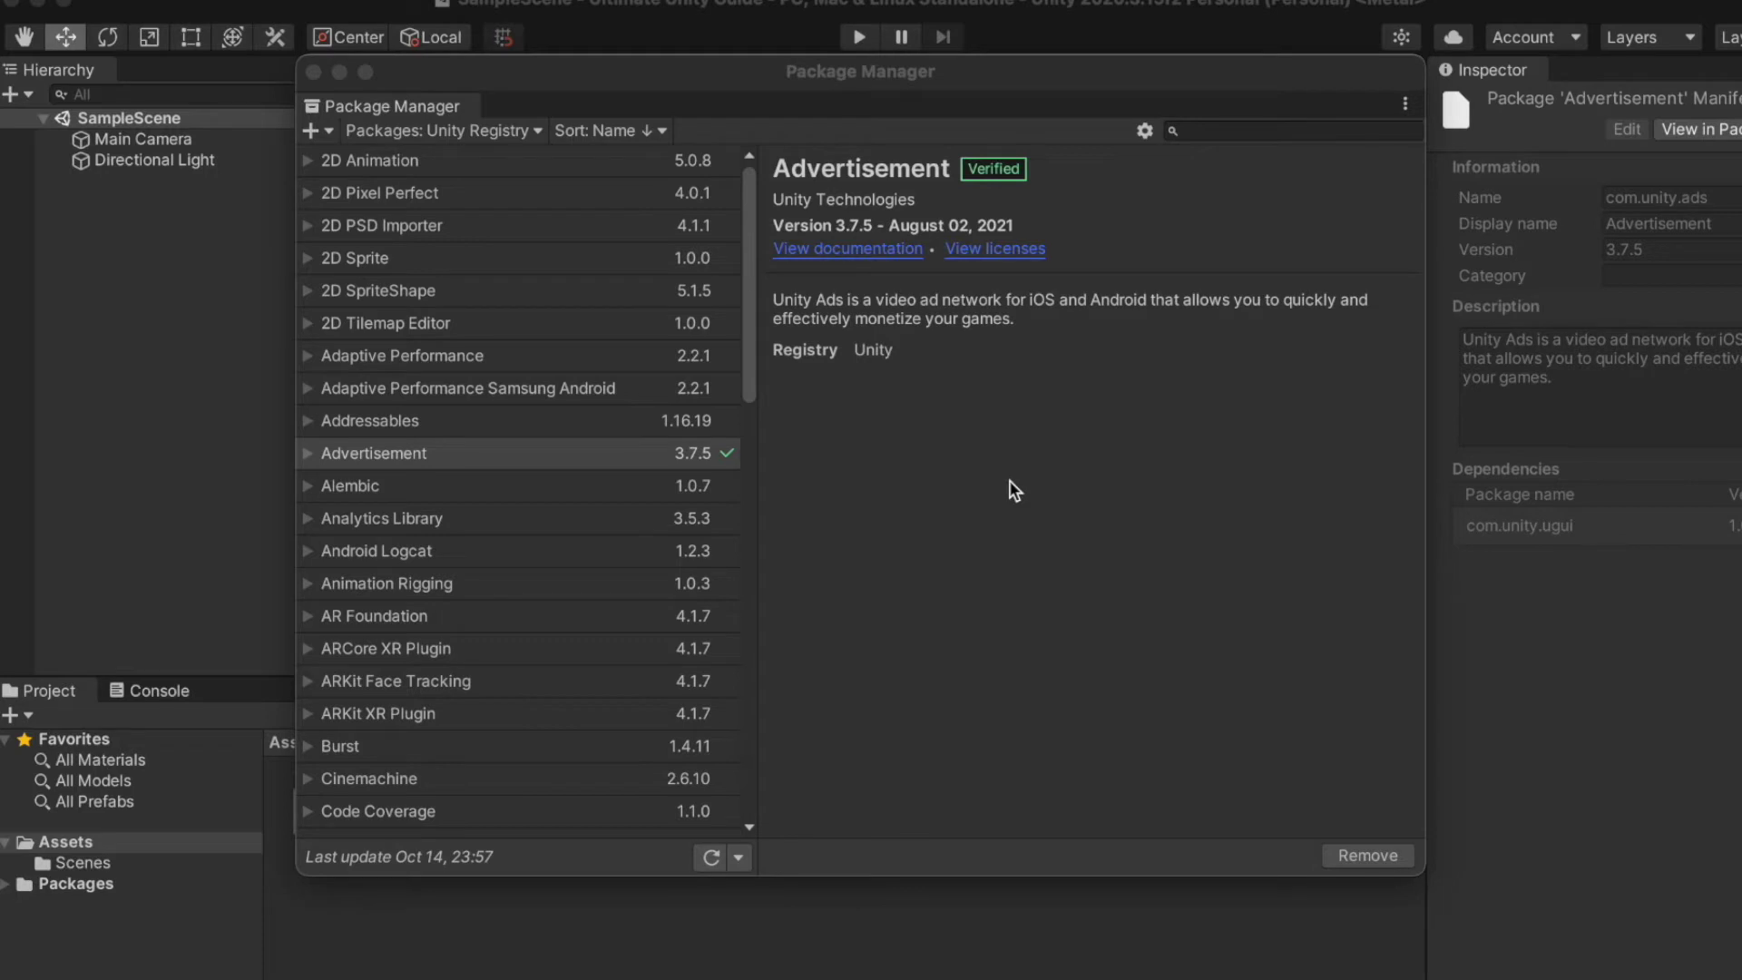
left_click(655, 132)
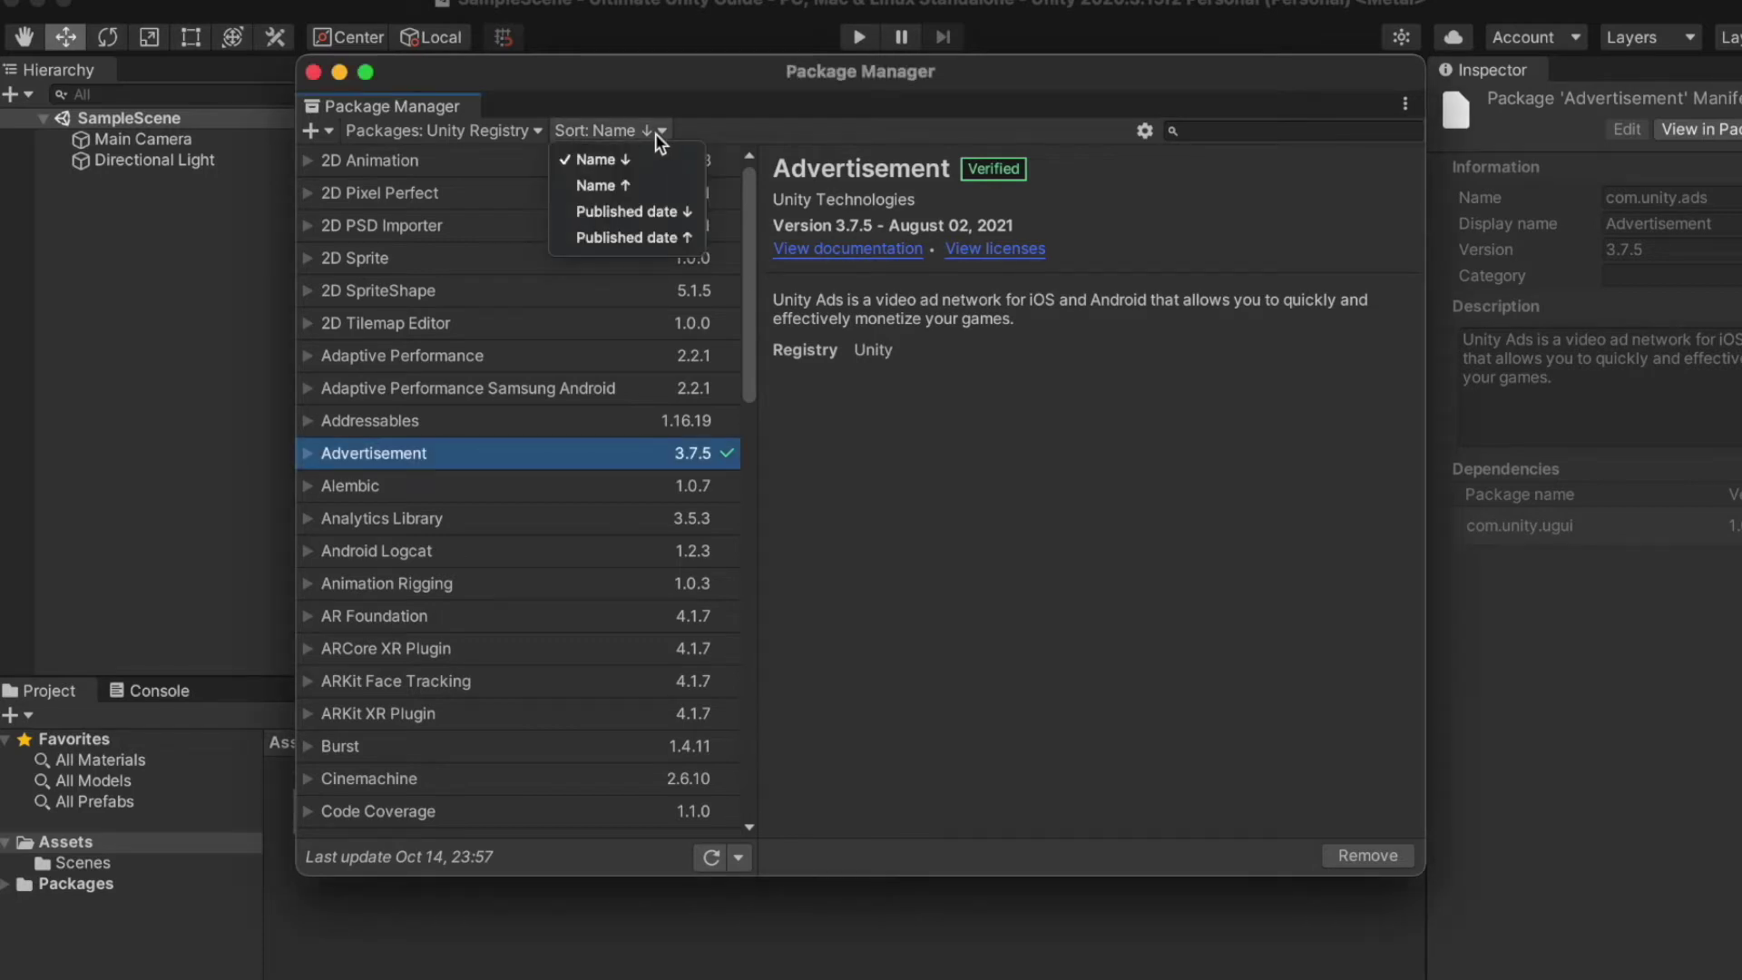
- Sort the package list by name in reverse, then by published date
left_click(651, 185)
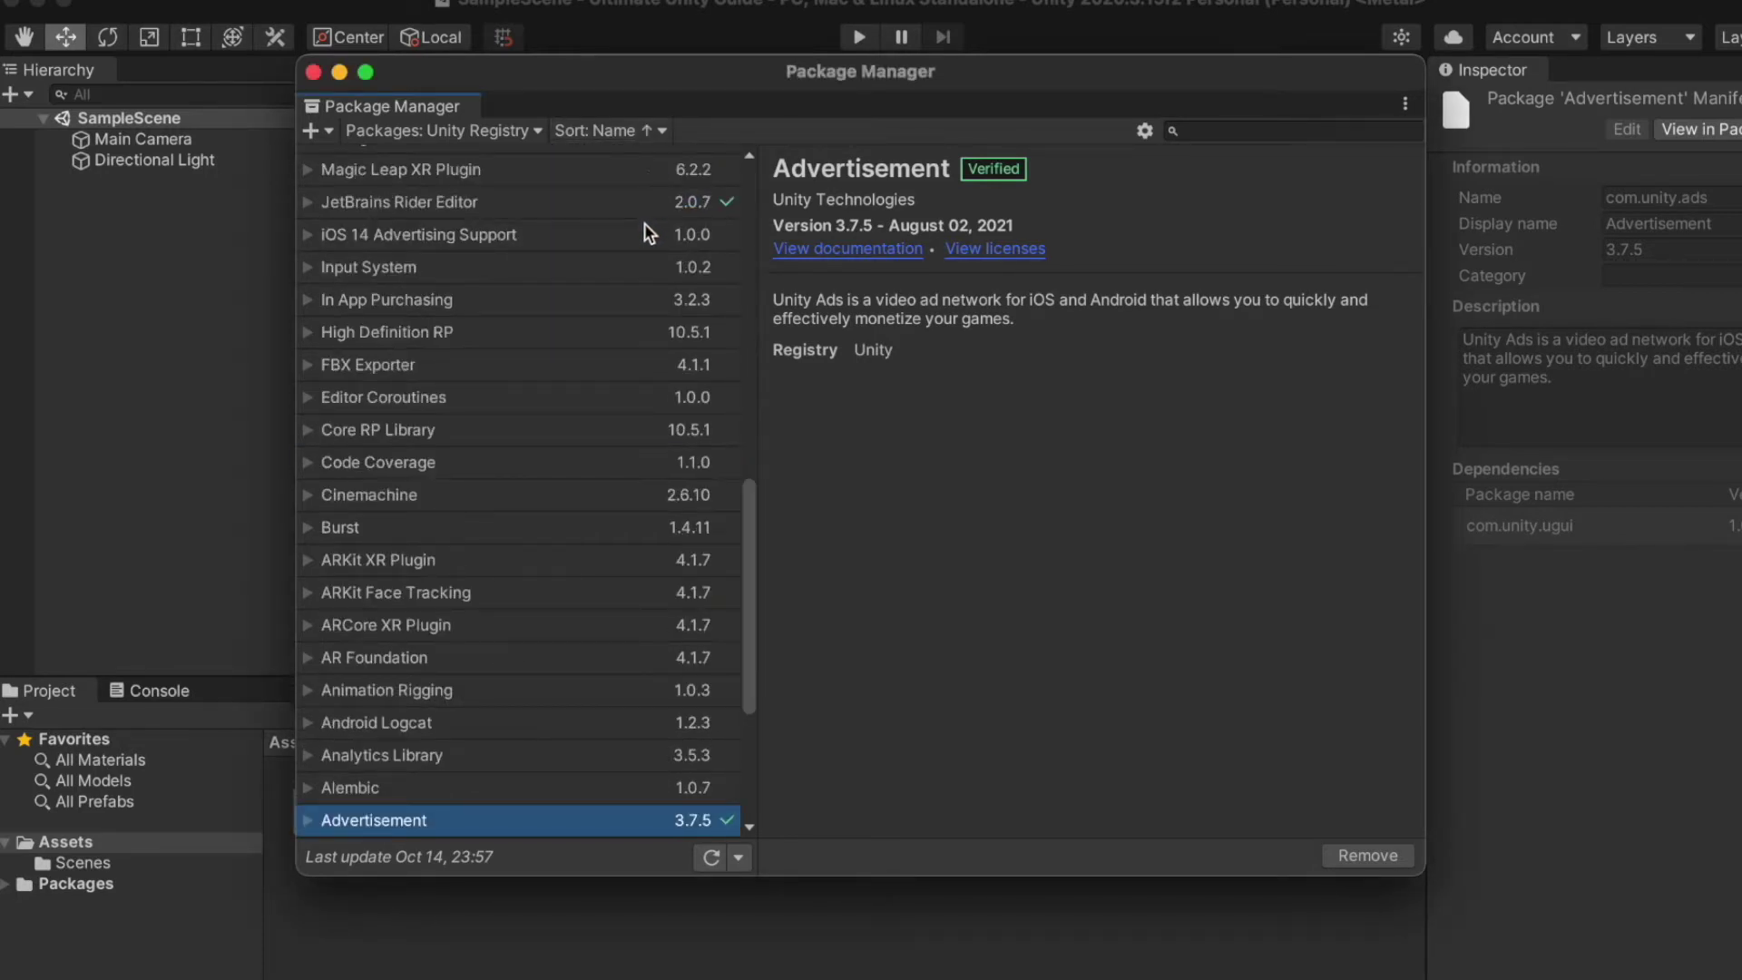
scroll(647, 233, "up", 10)
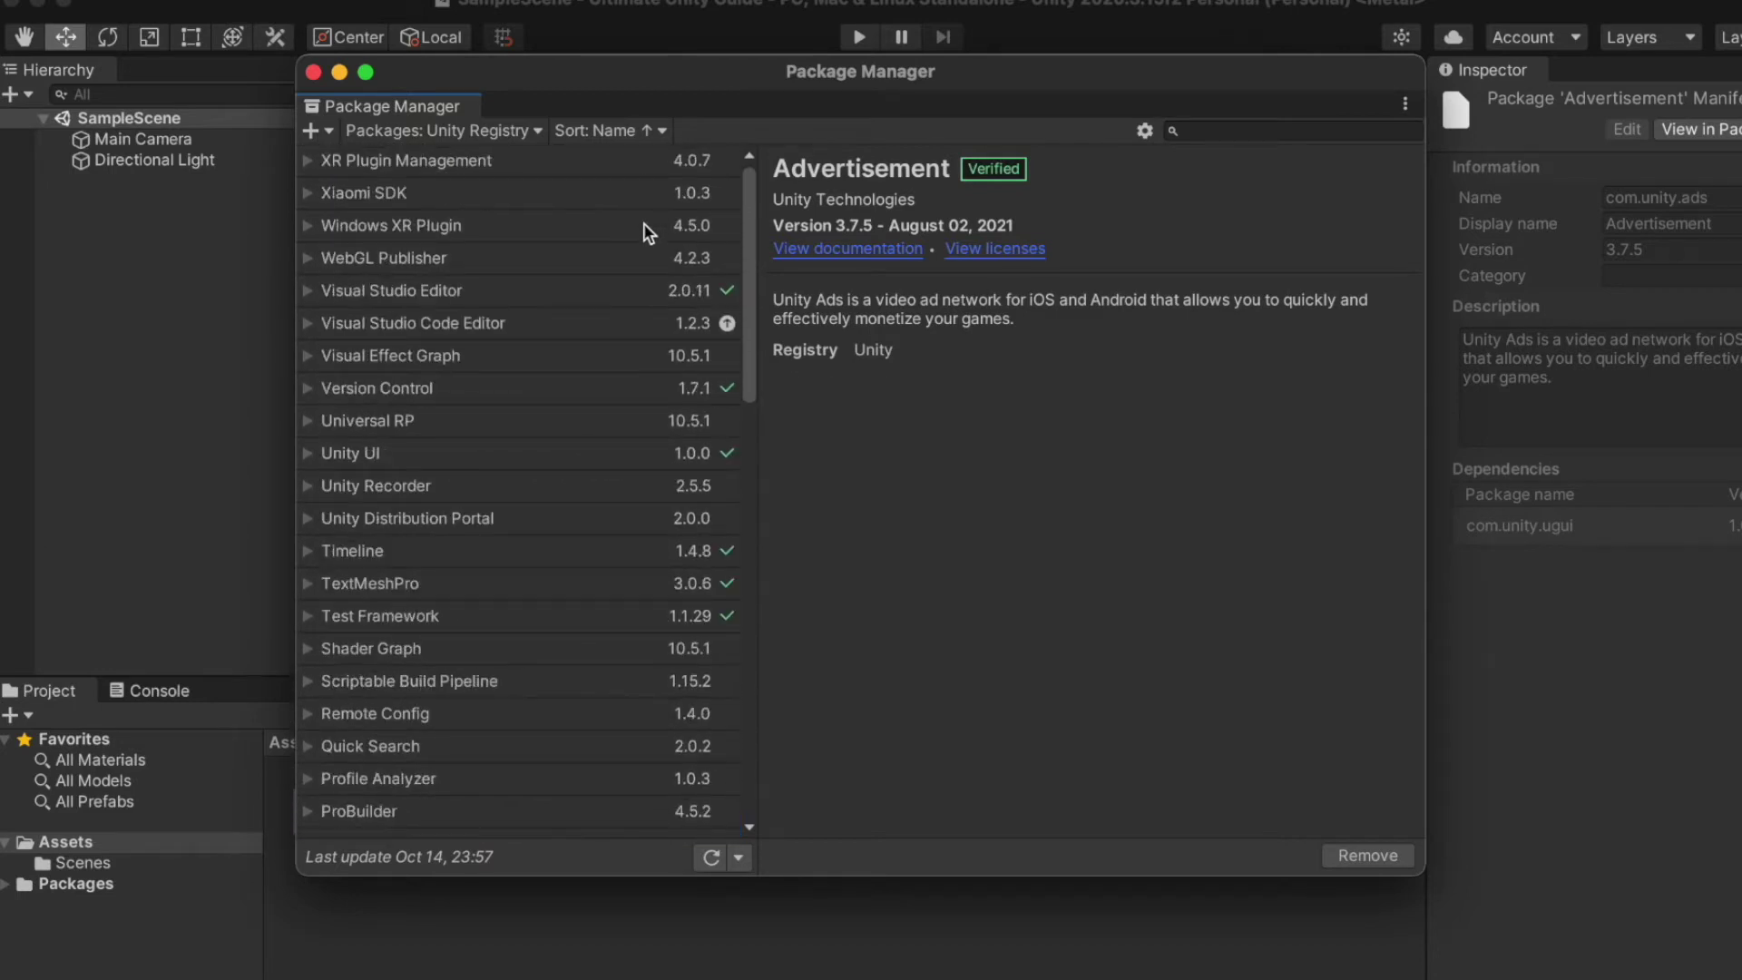
left_click(627, 128)
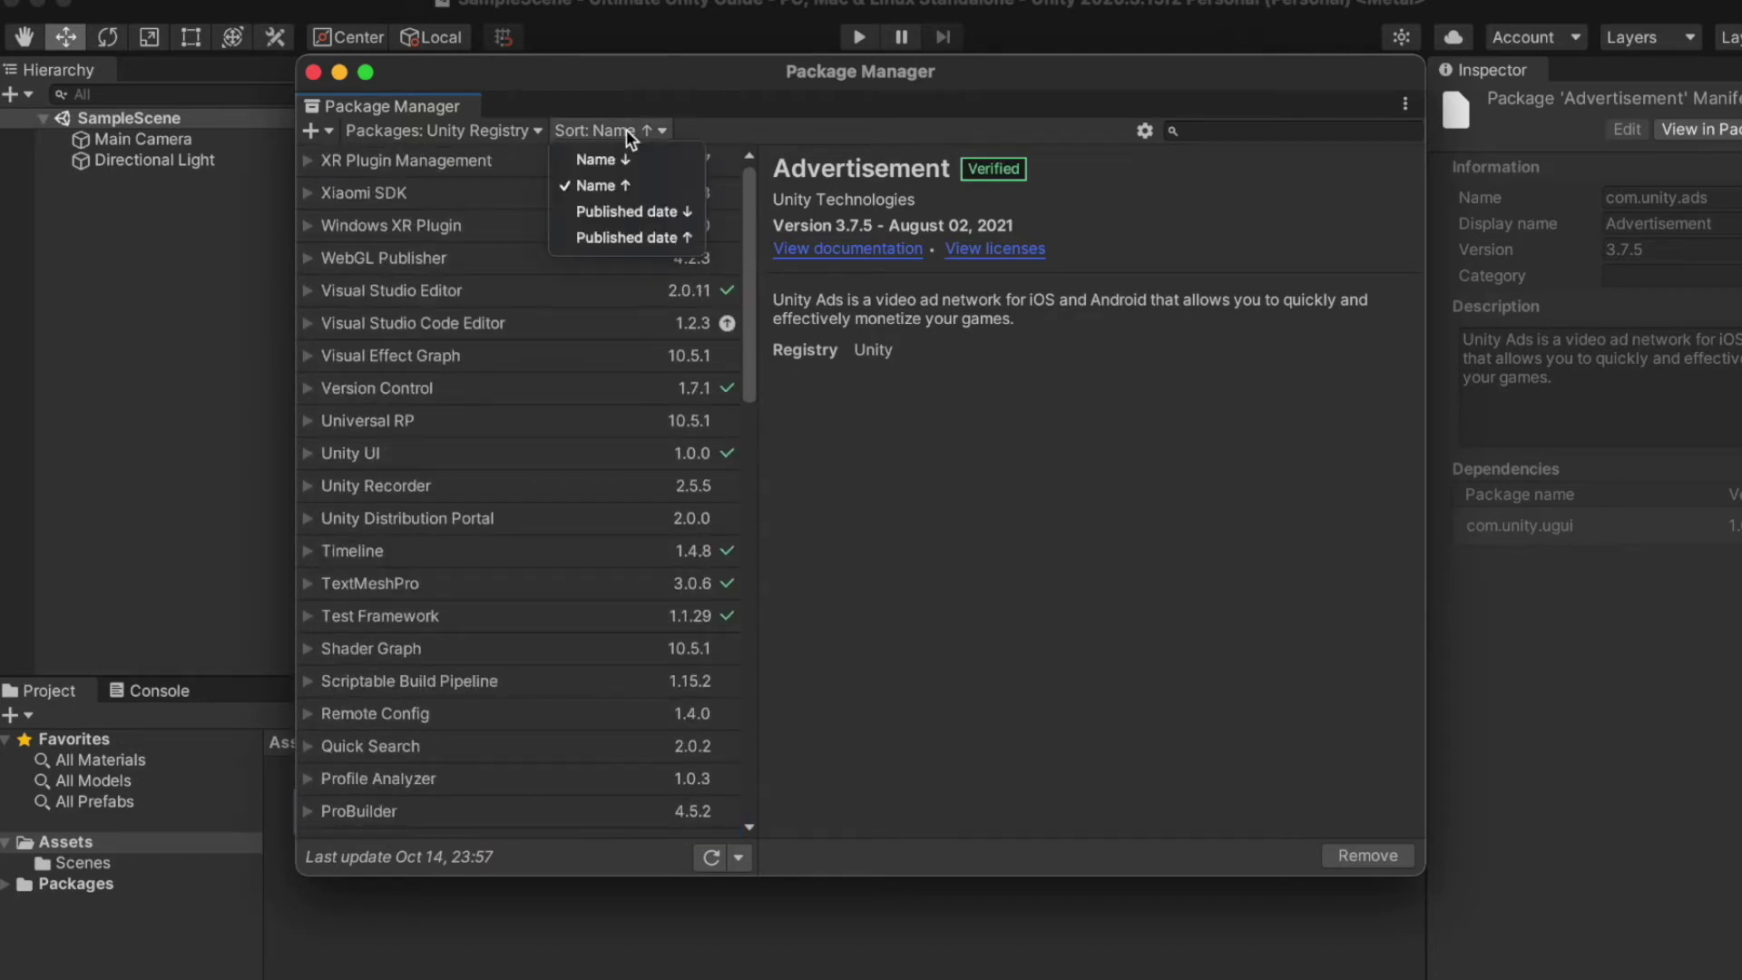
left_click(661, 211)
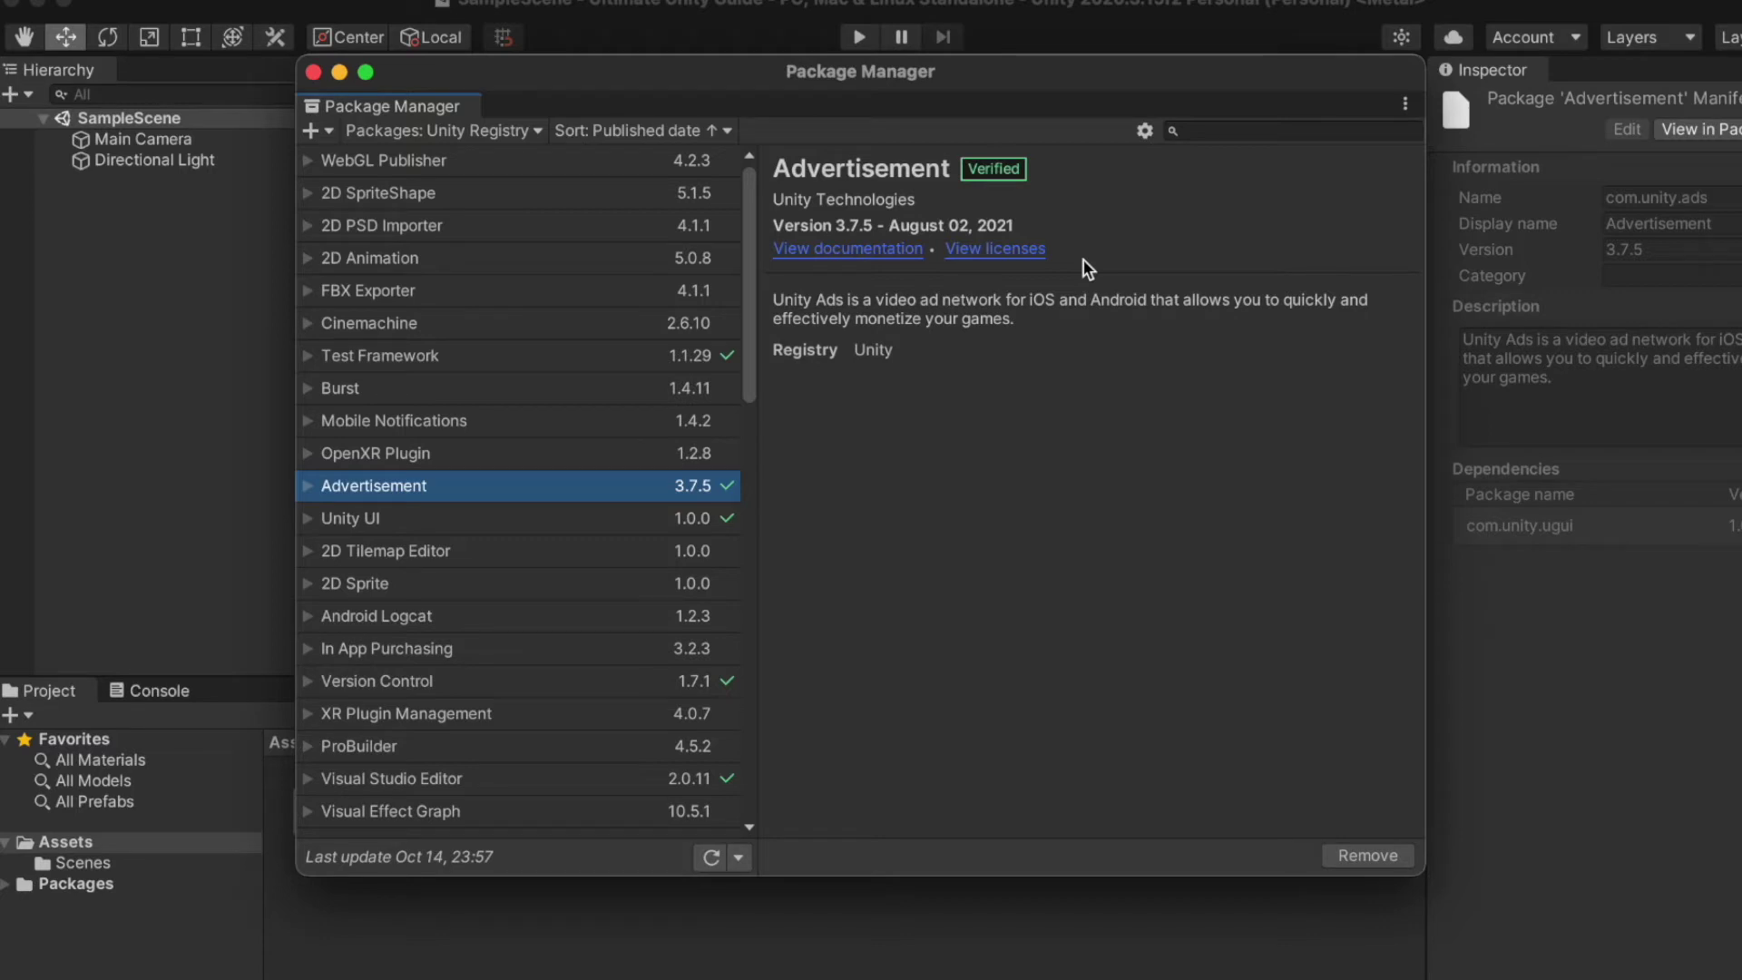
- Tick Enable Preview Packages in Advanced Project Settings and accept the warning
left_click(1144, 131)
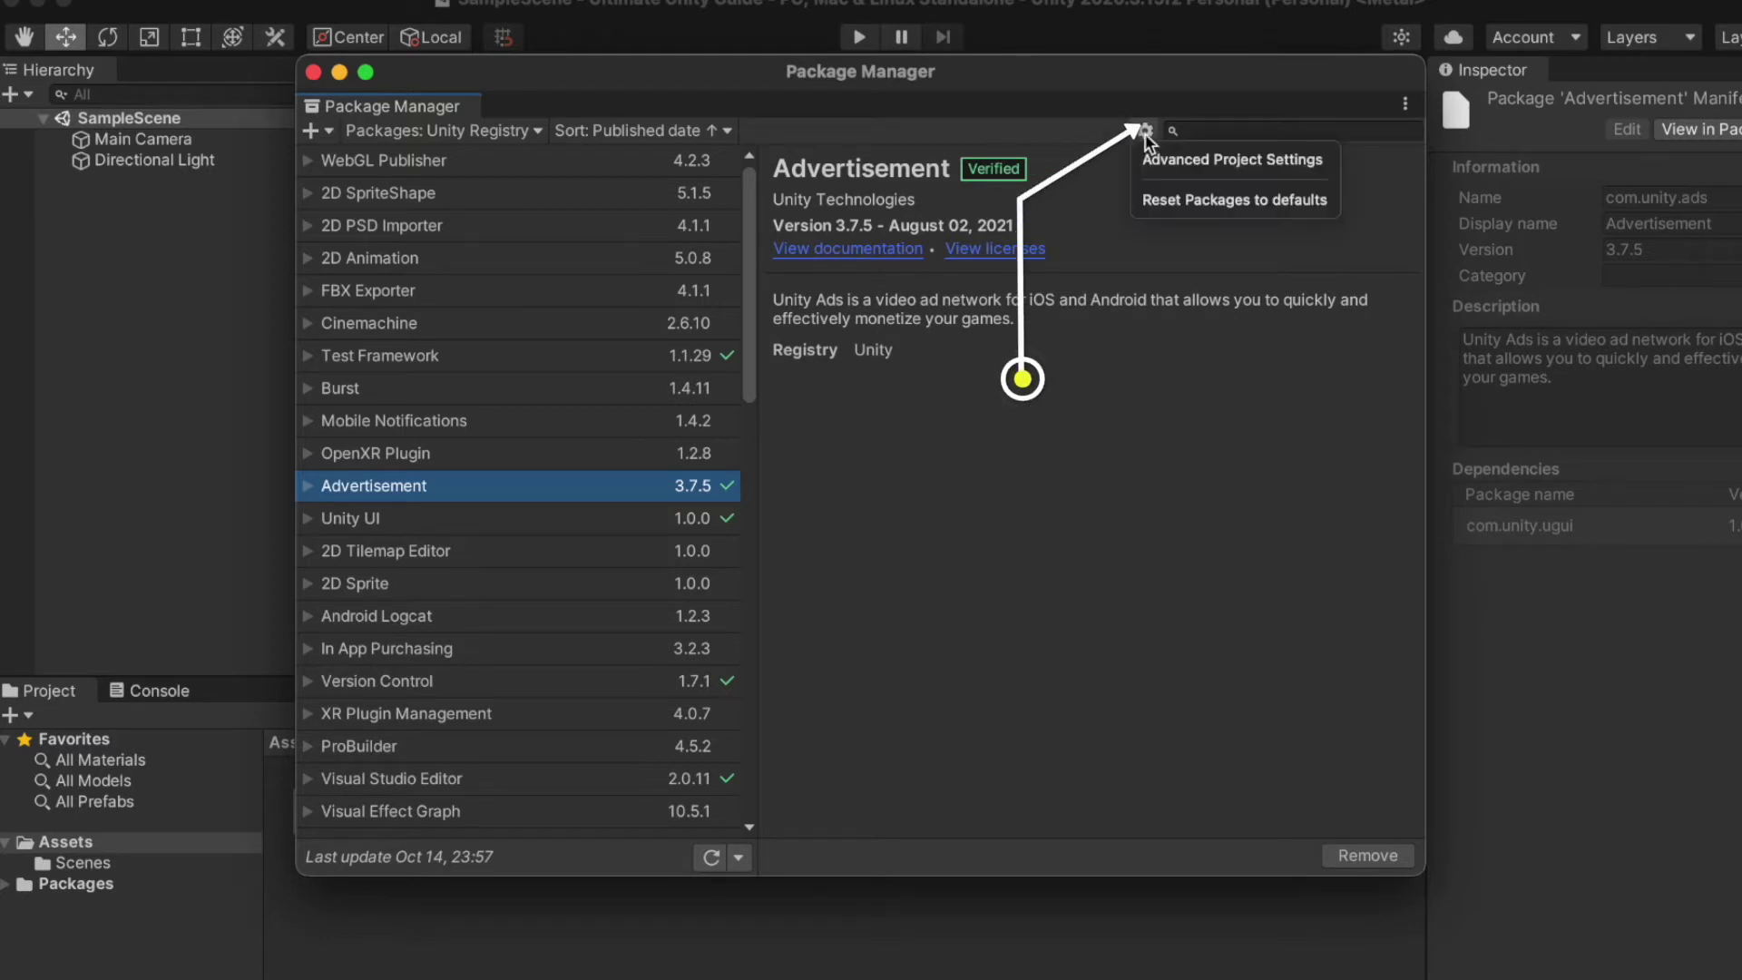
left_click(1160, 159)
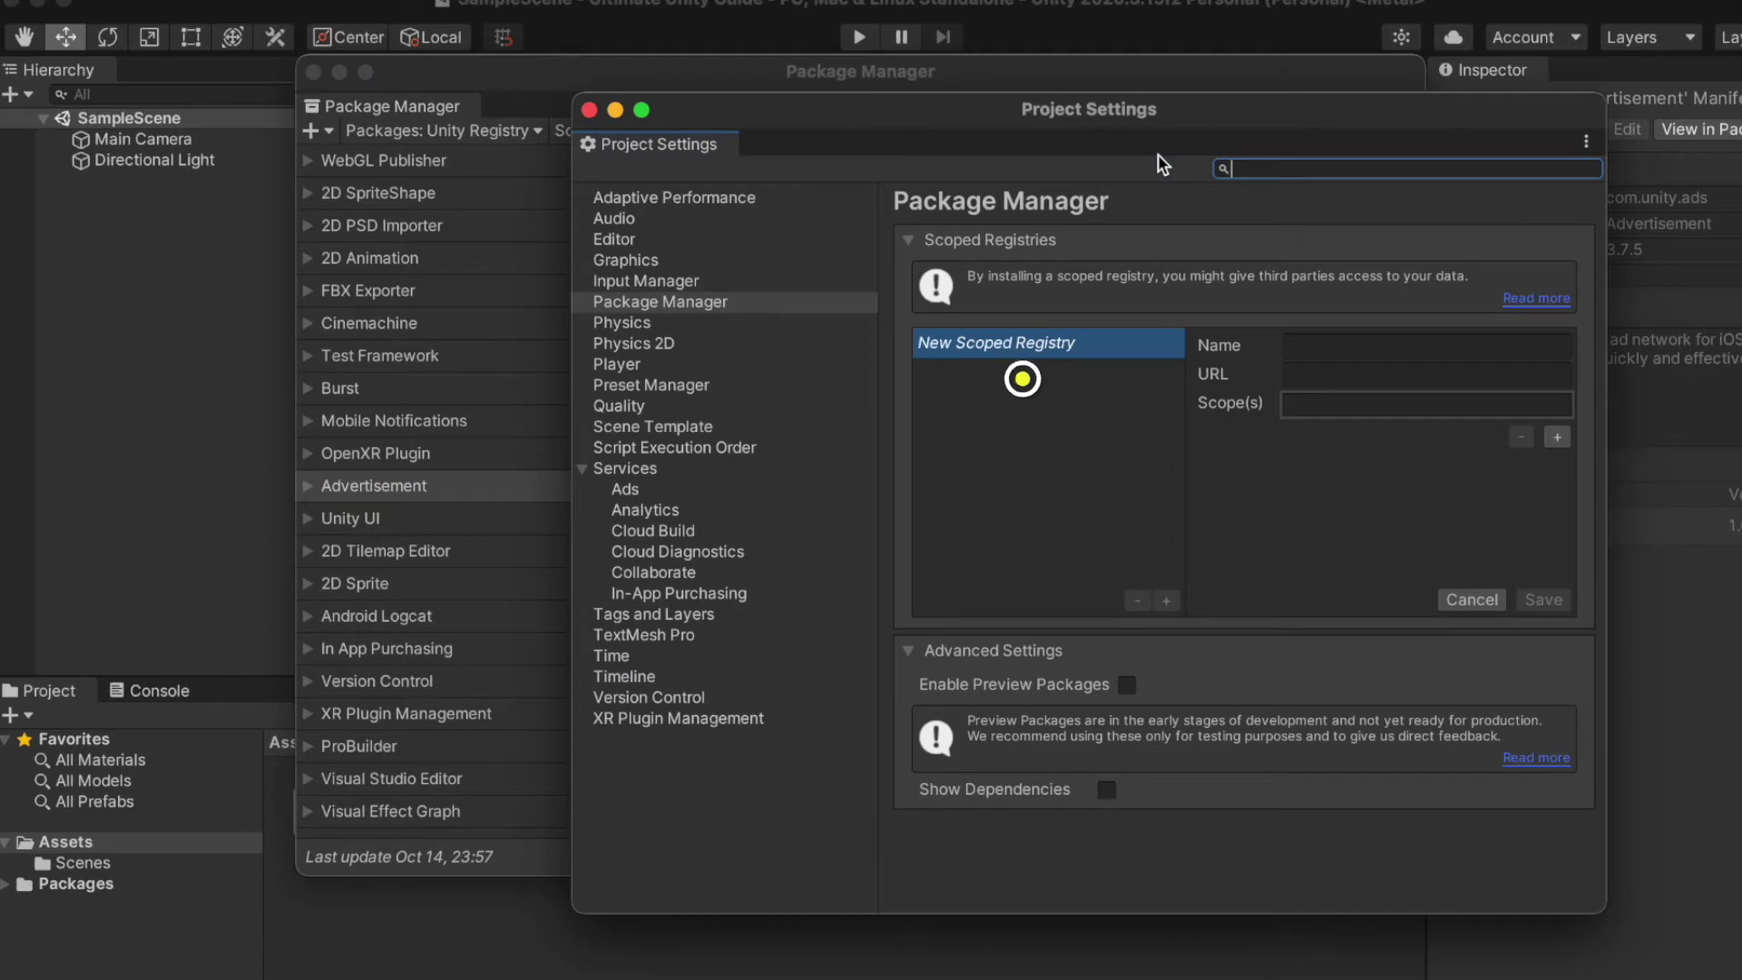
left_click(1126, 686)
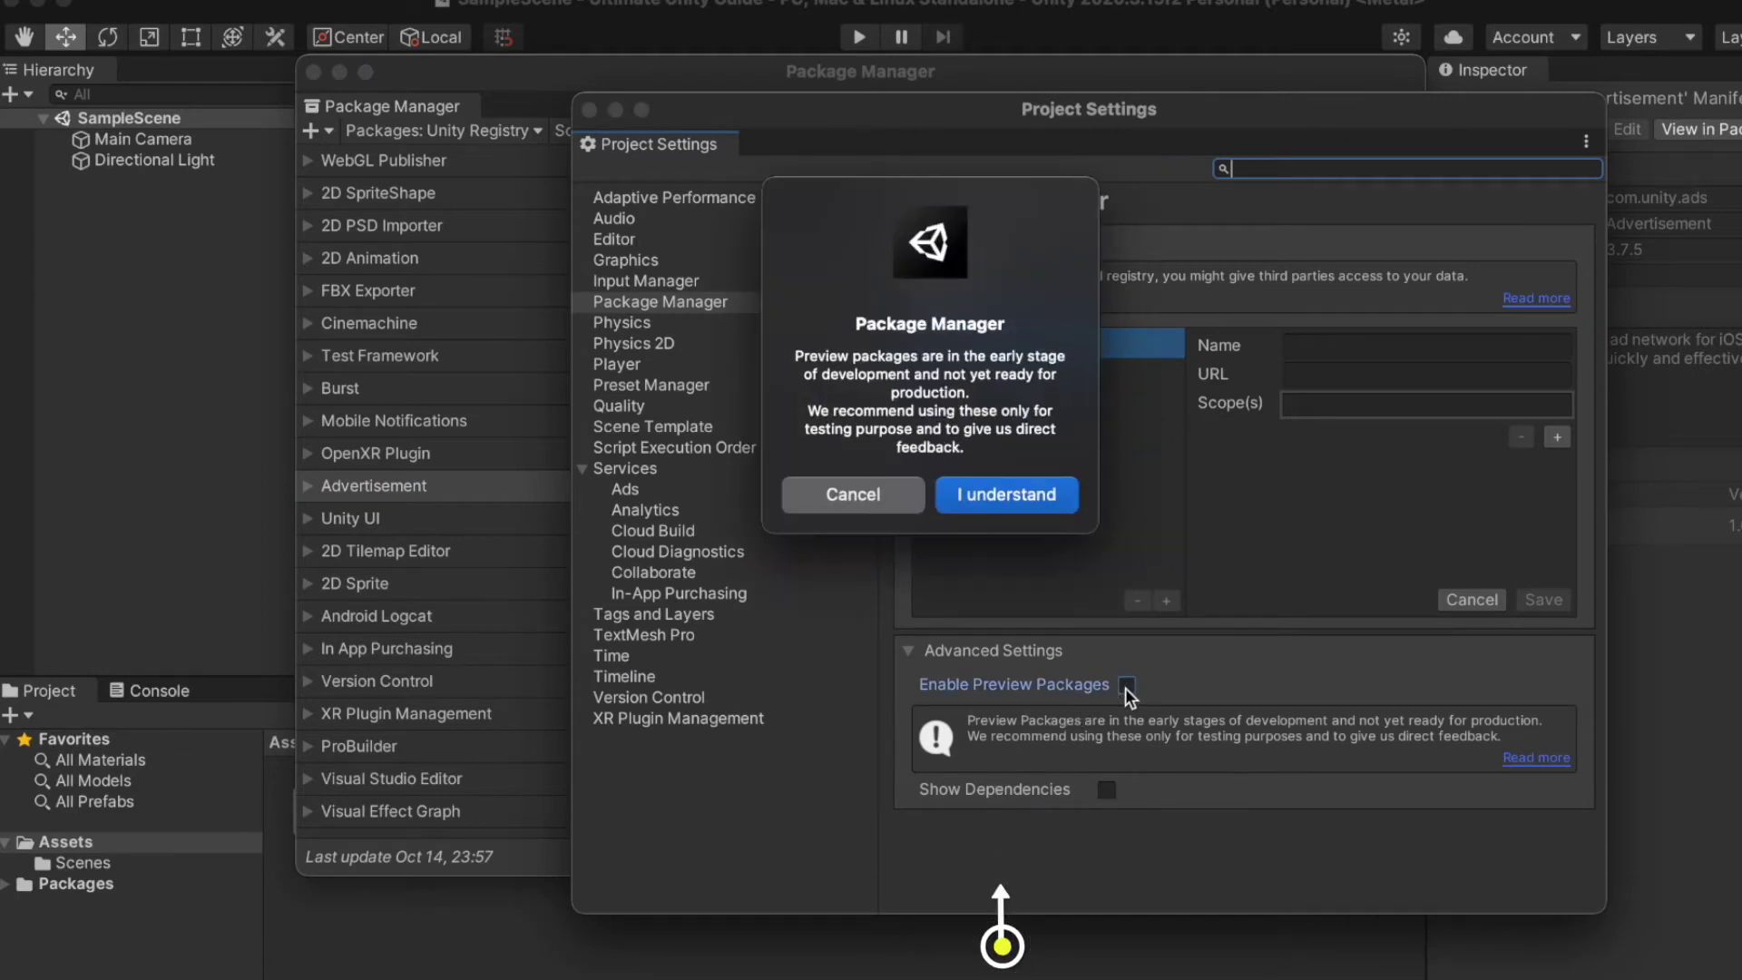
left_click(1065, 499)
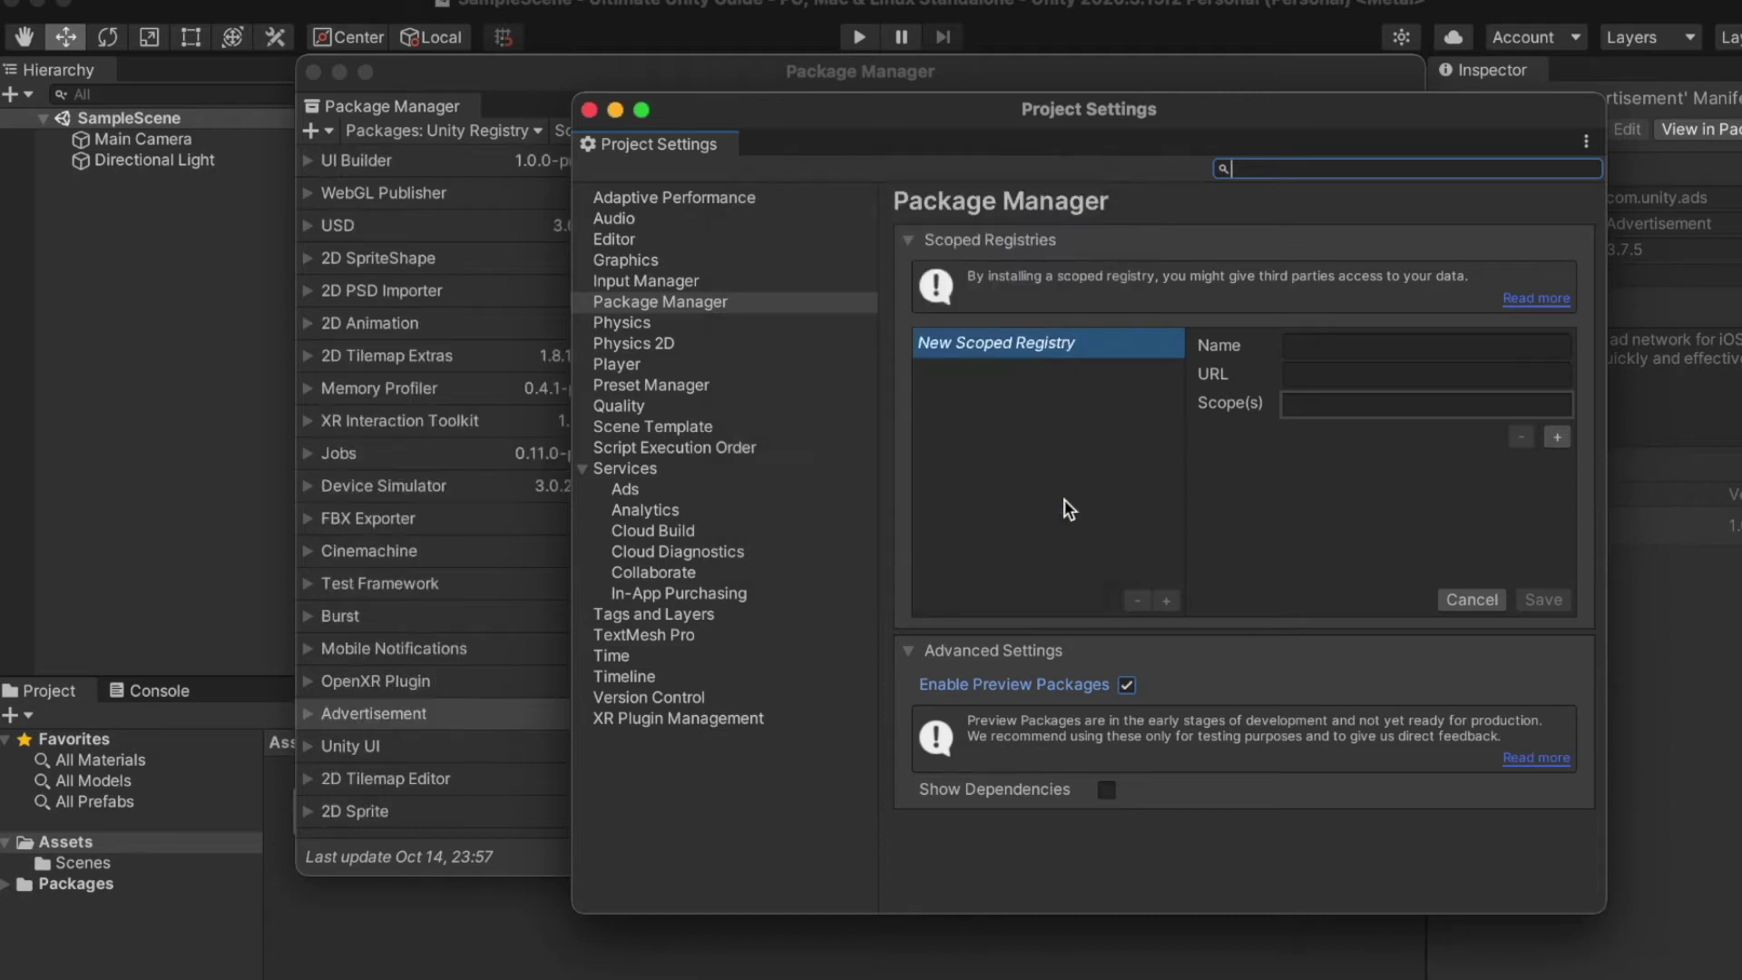
- Scroll the registry list past Terrain Tools and show the Kinematica 0.8.0-preview details
left_click(589, 109)
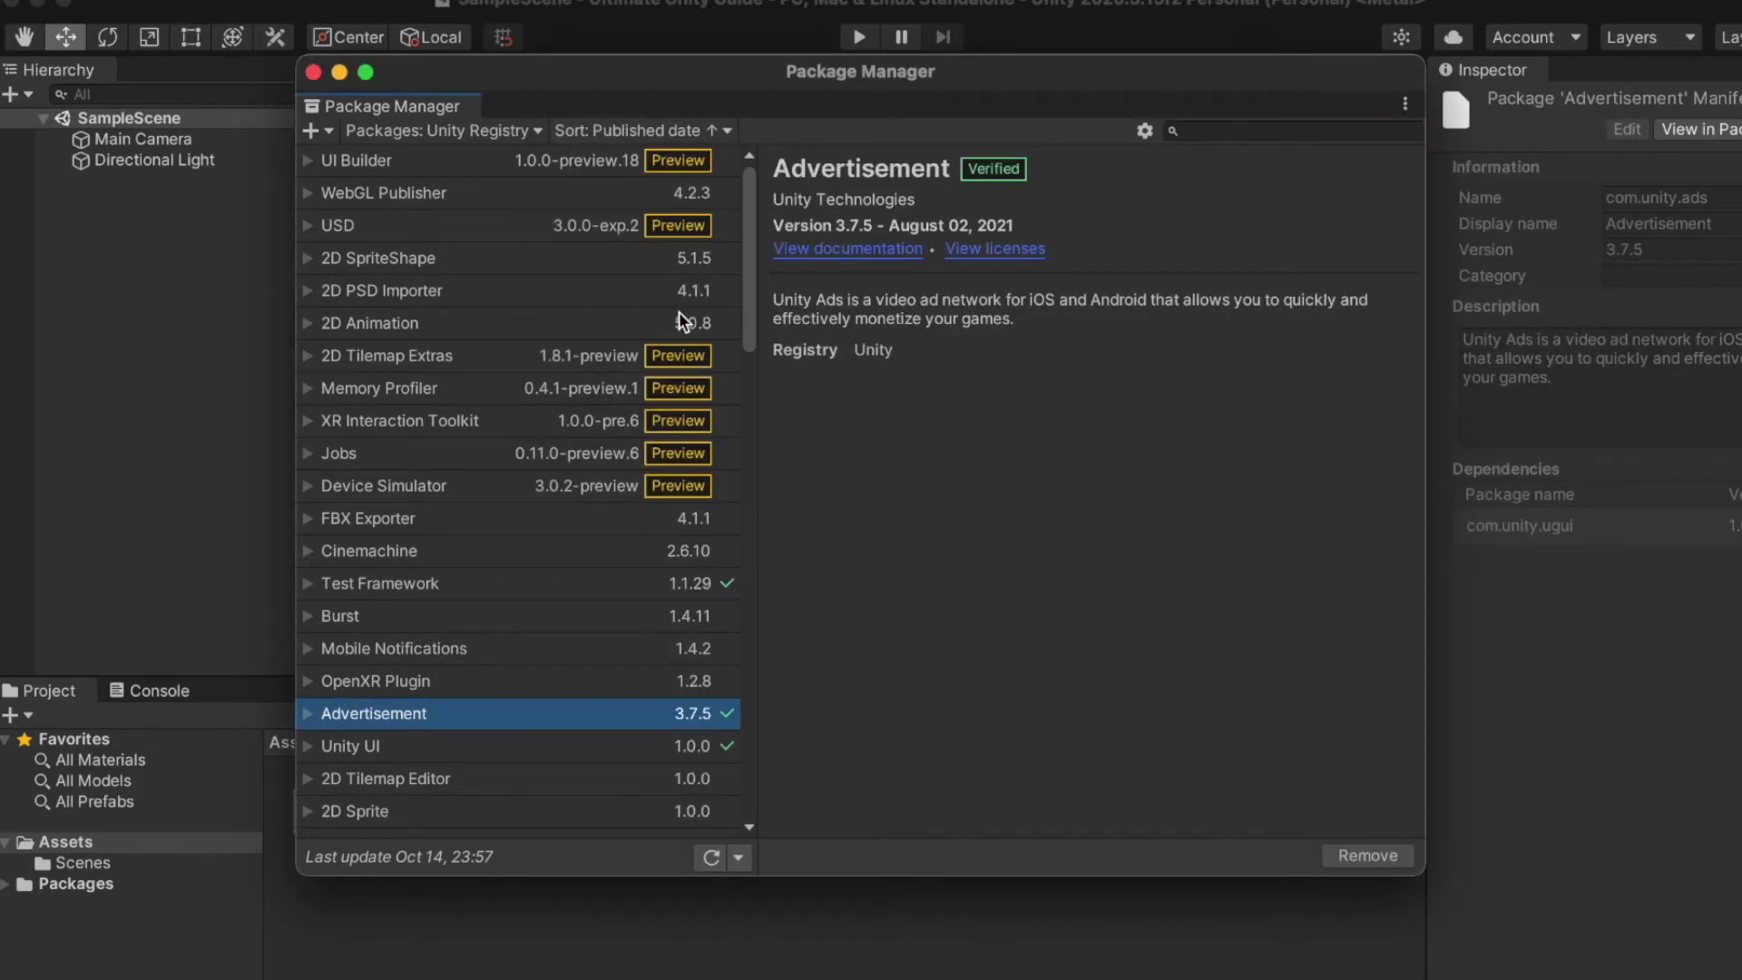
scroll(679, 312, "down", 10)
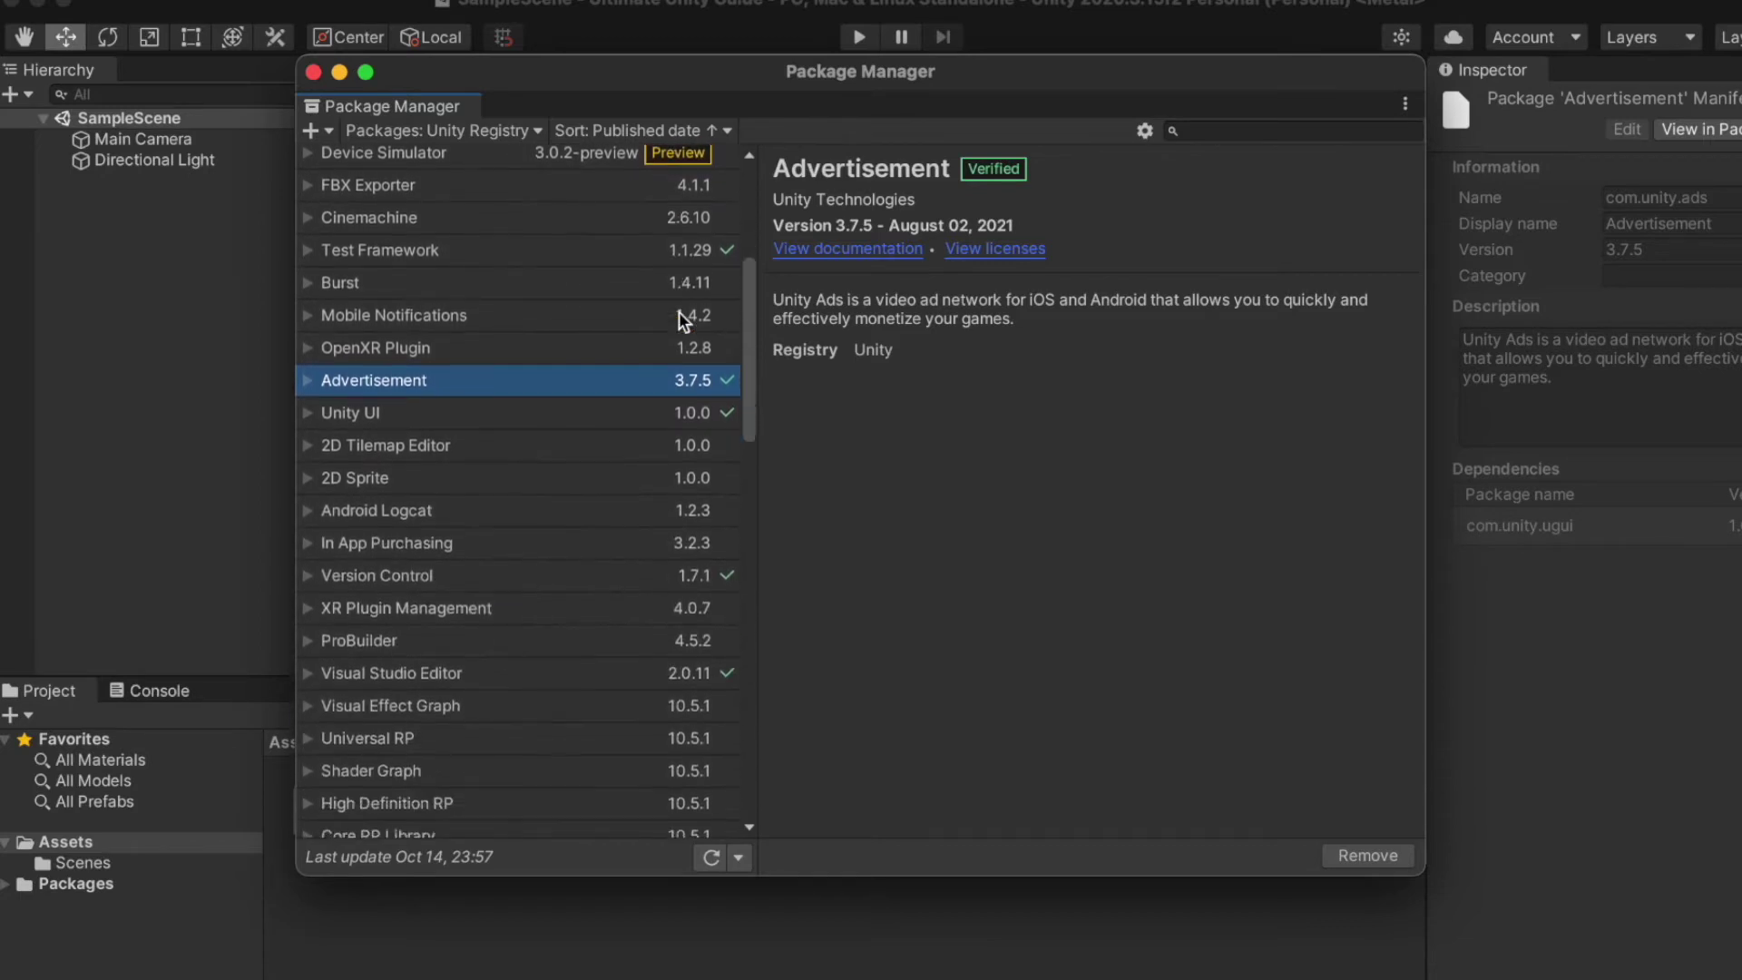
scroll(679, 312, "down", 15)
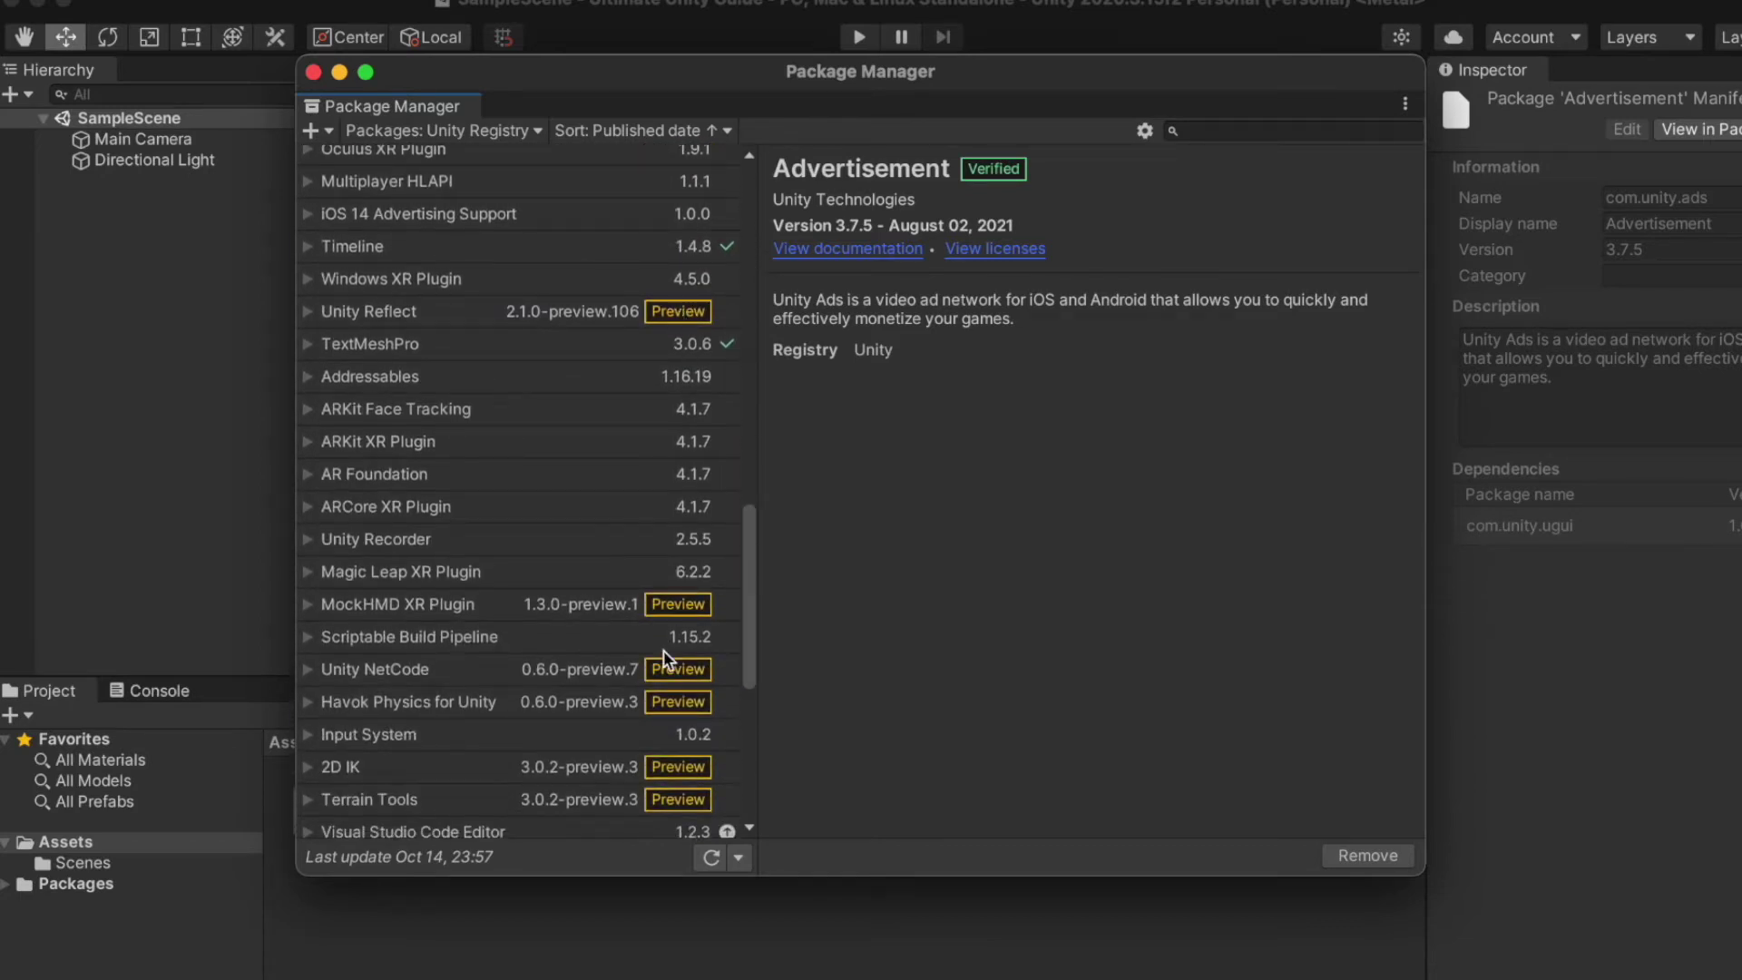
scroll(663, 650, "down", 5)
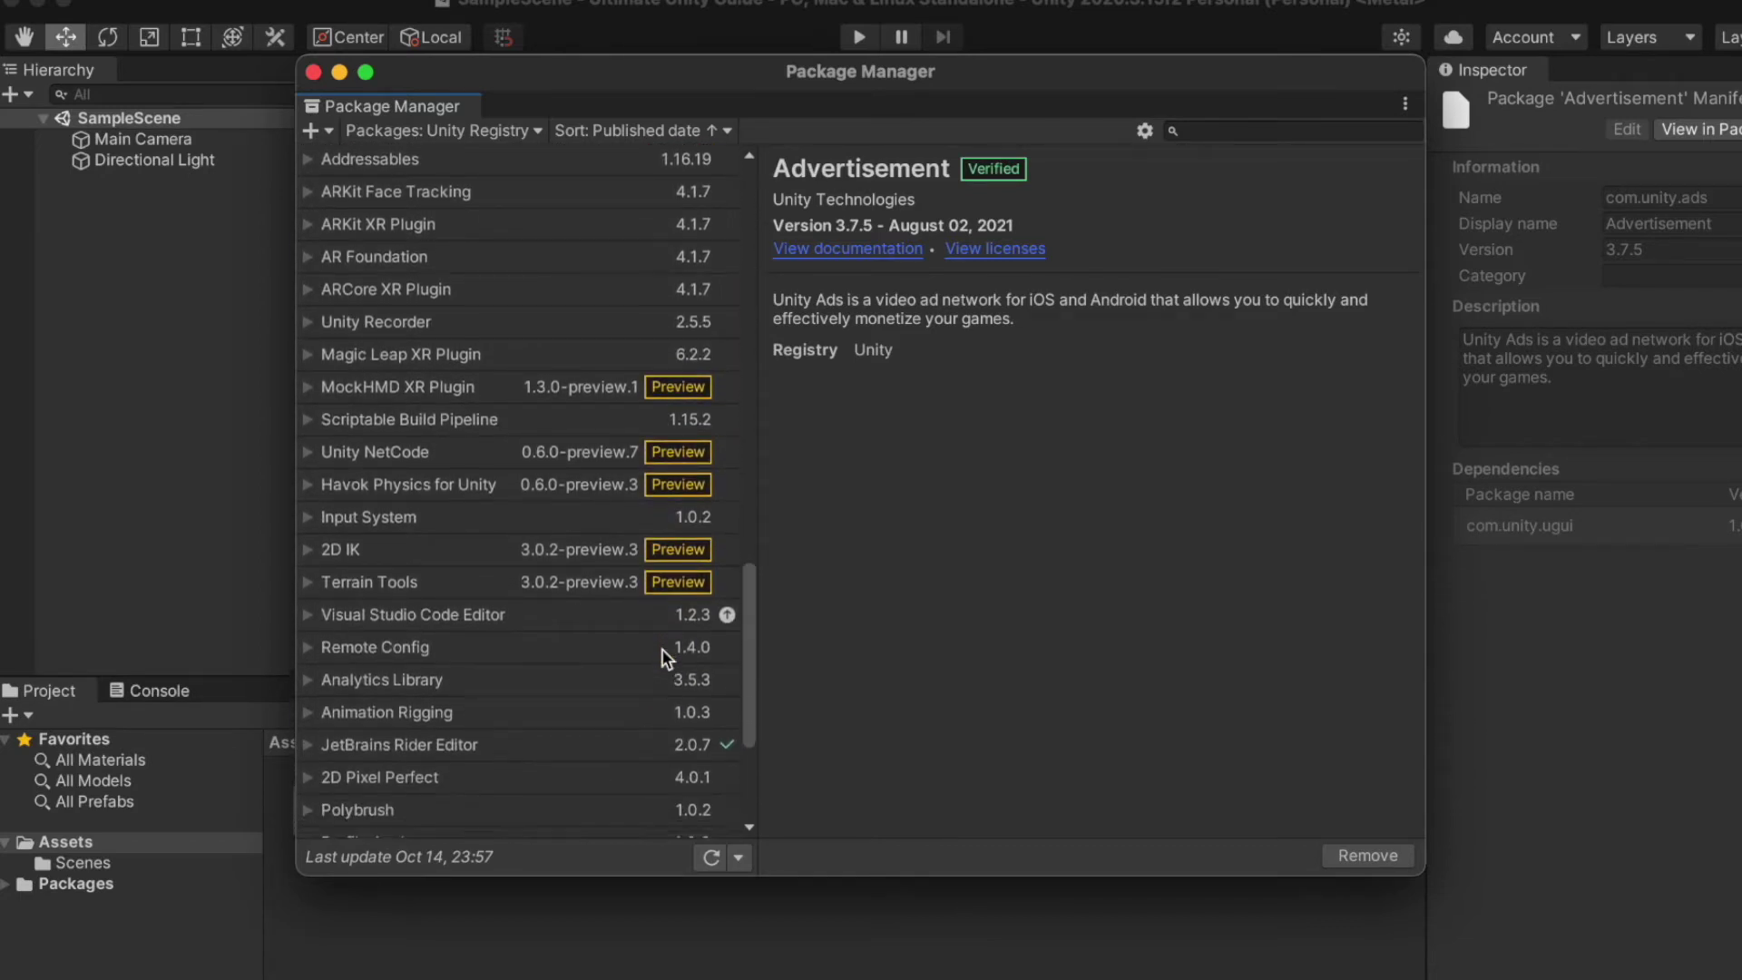
scroll(662, 650, "down", 3)
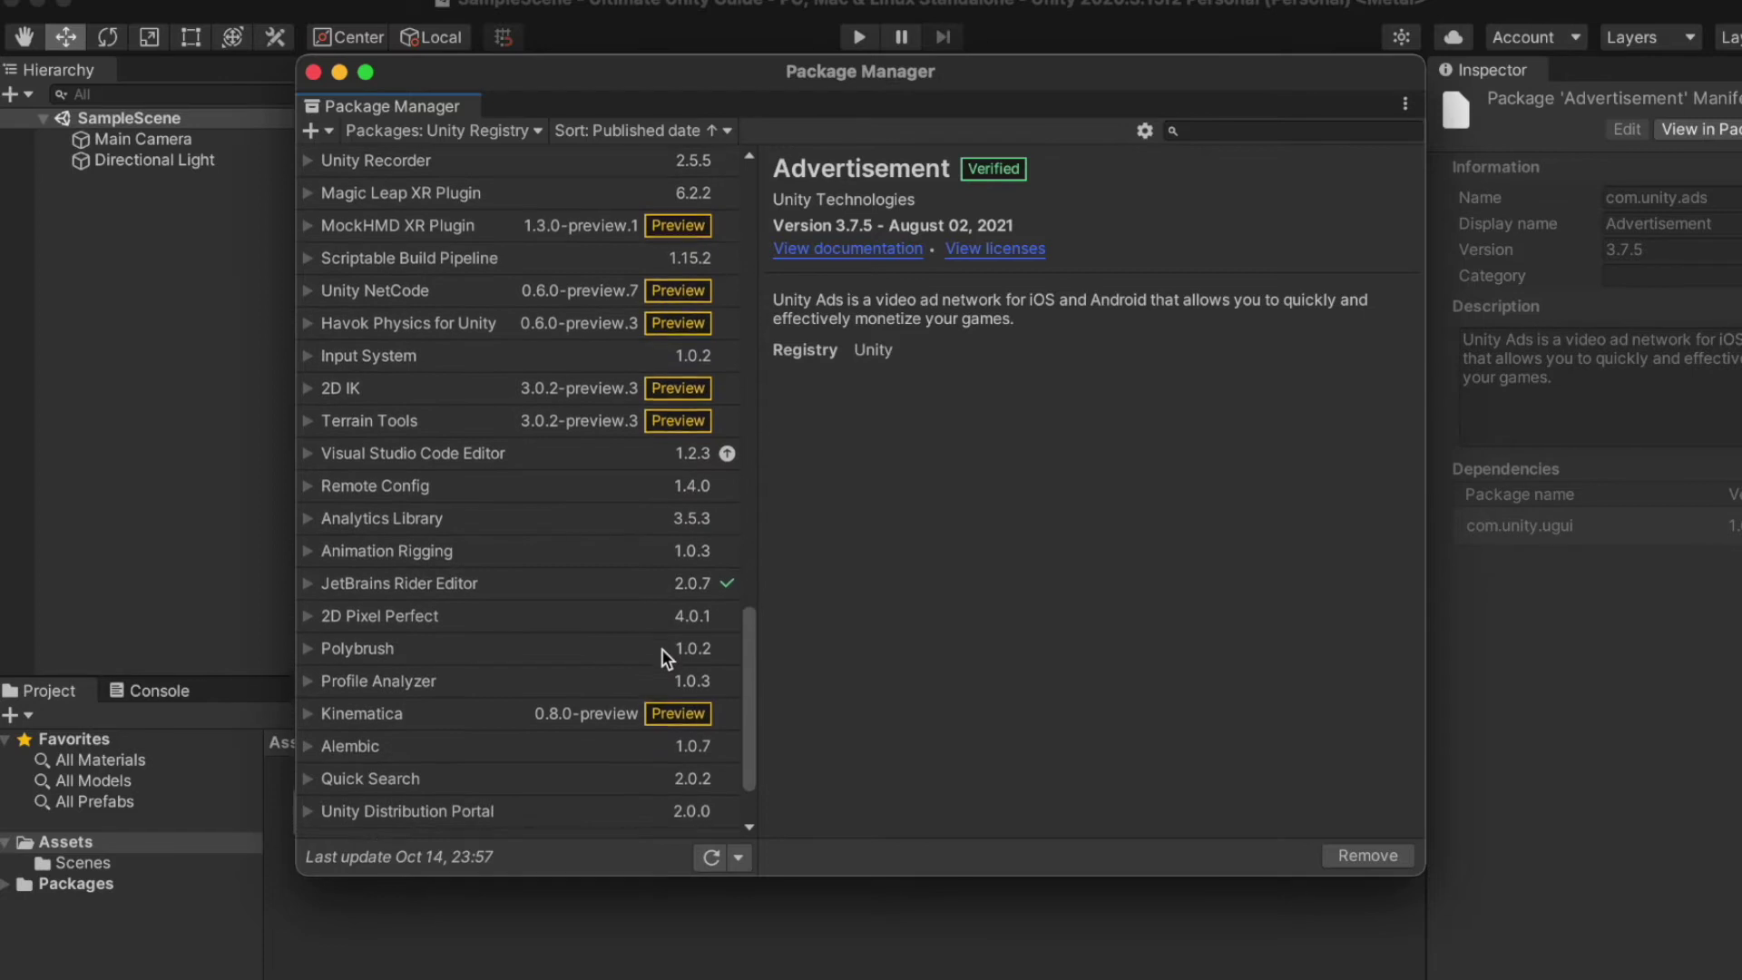
left_click(470, 422)
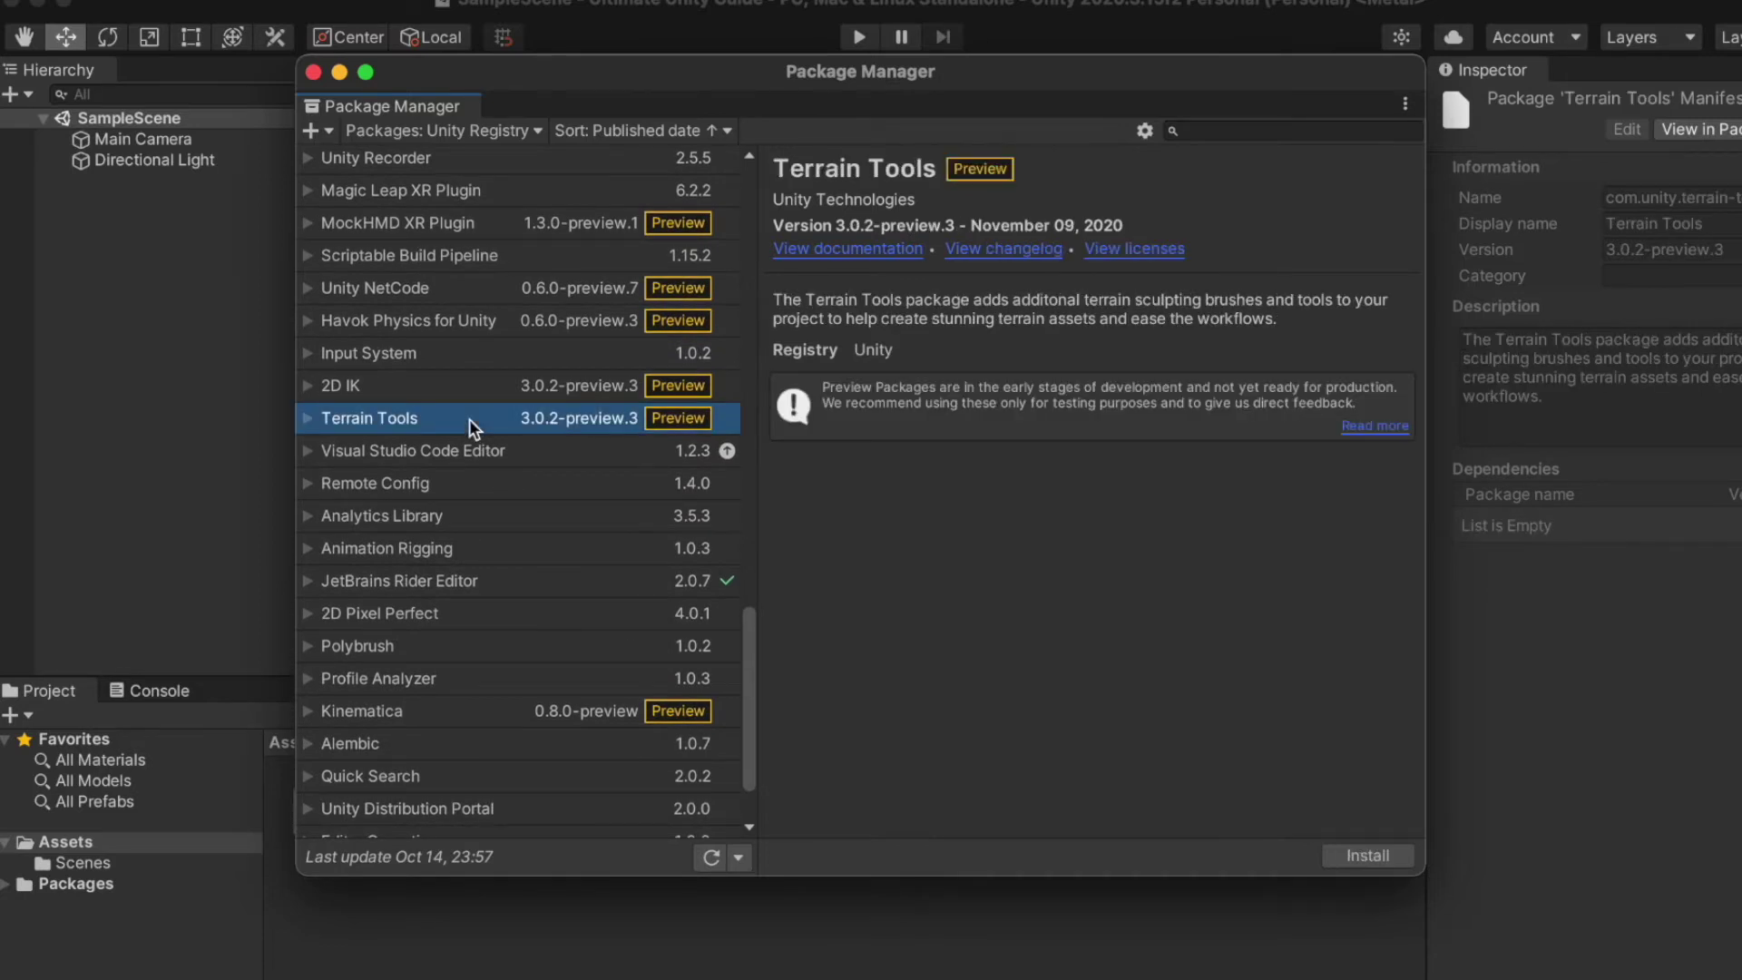
left_click(488, 714)
scroll(640, 541, "up", 10)
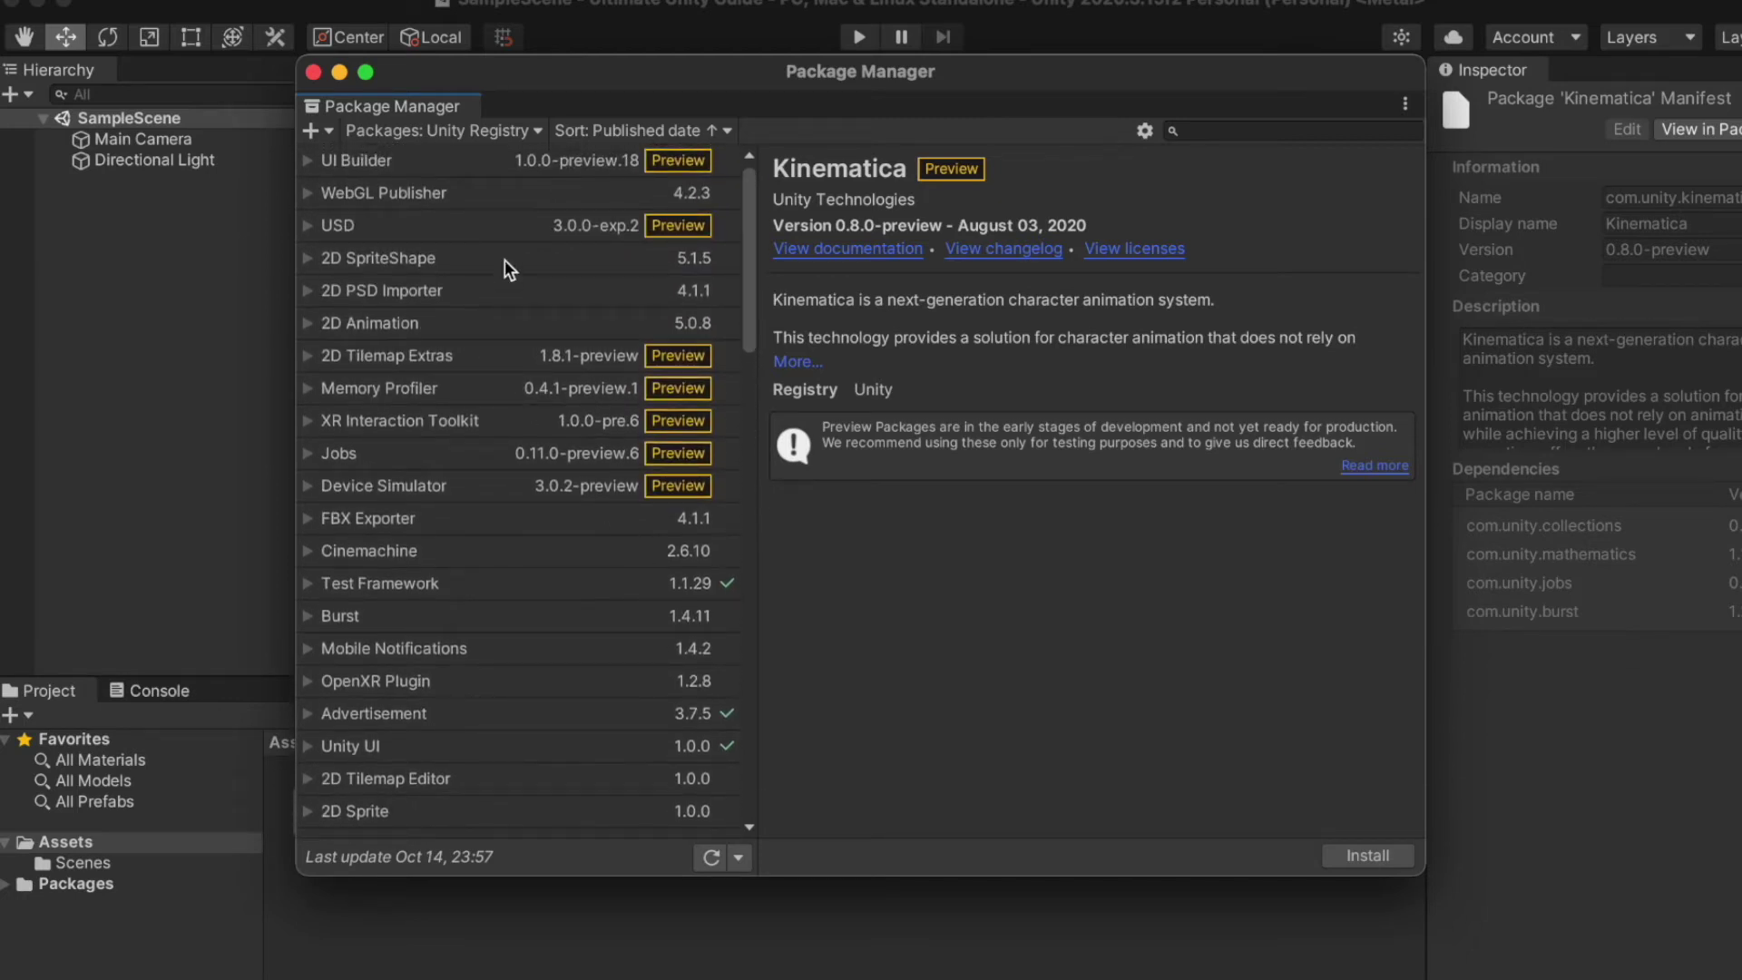
- Expand UI Builder's full description and enable Show Dependencies in Advanced Project Settings
left_click(581, 165)
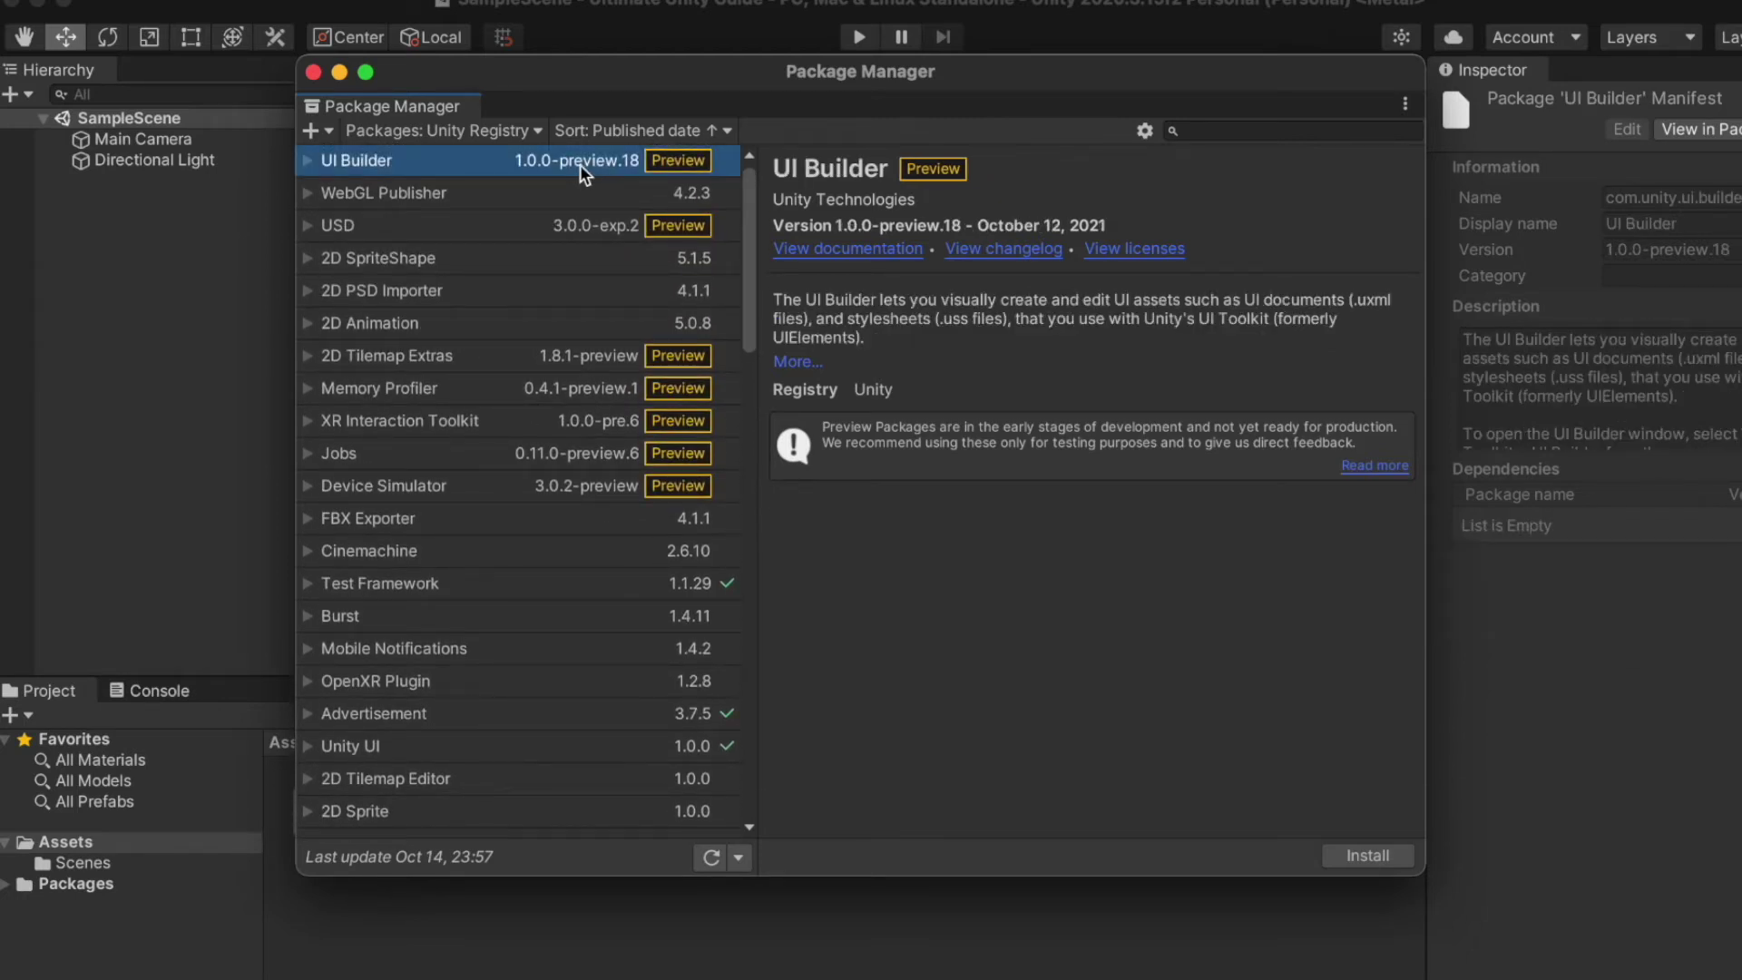
left_click(790, 361)
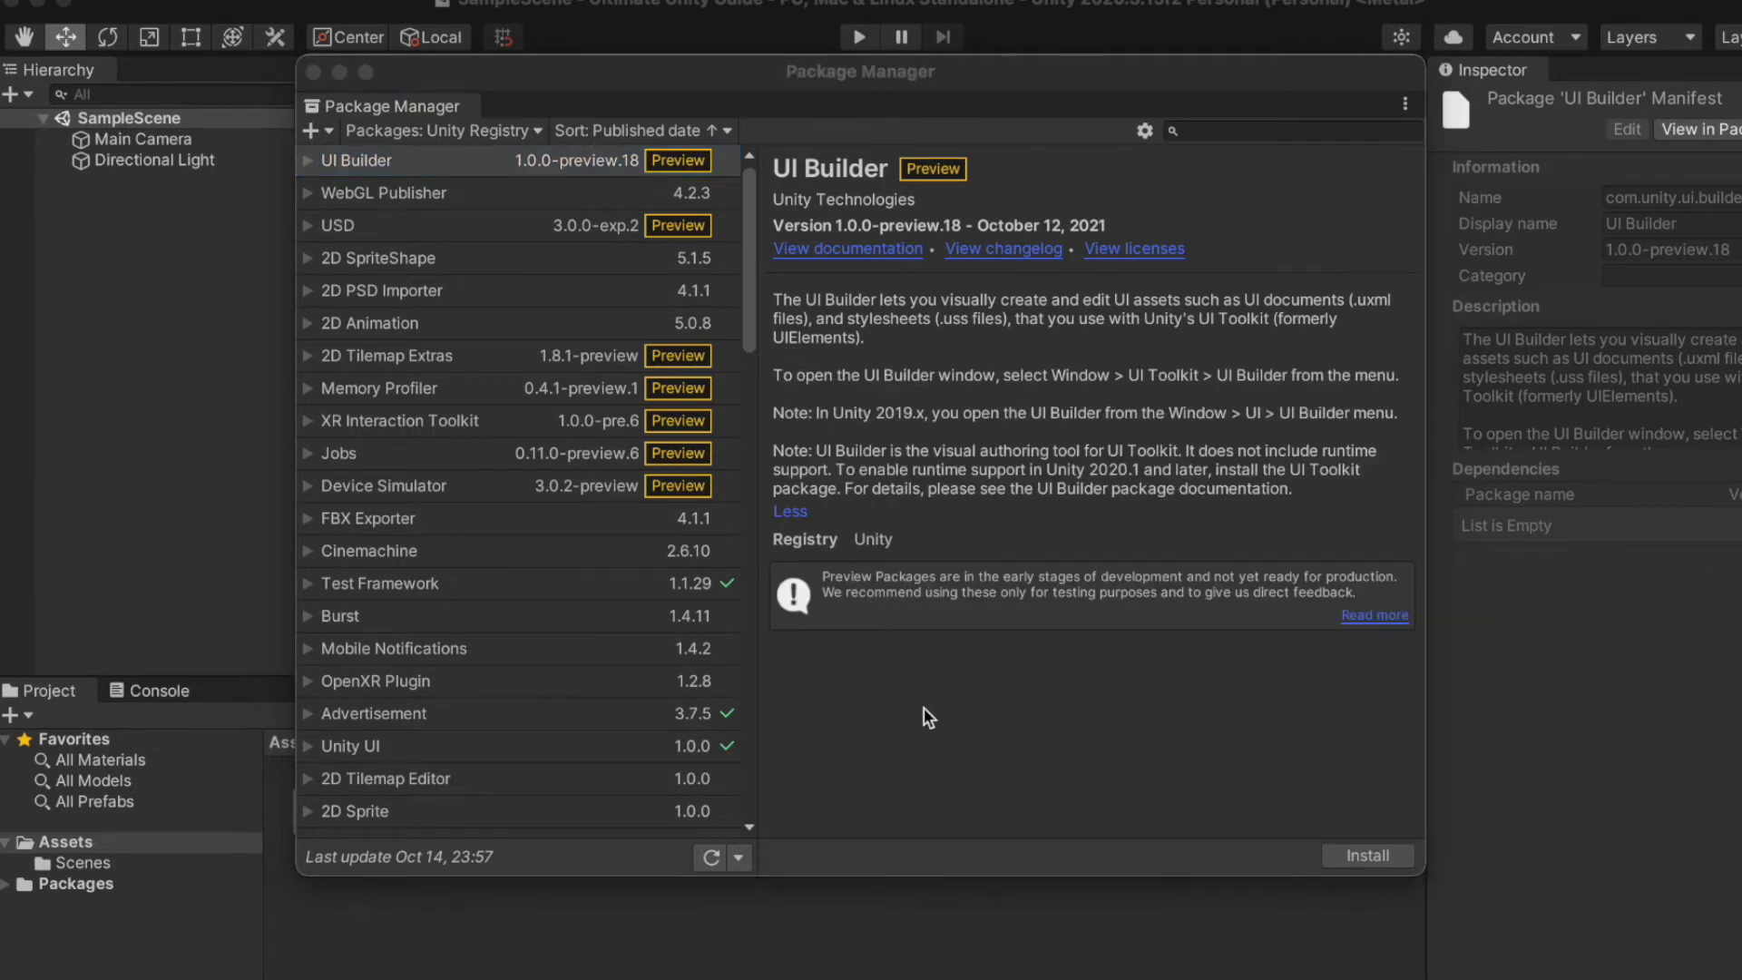
left_click(1146, 129)
left_click(1161, 150)
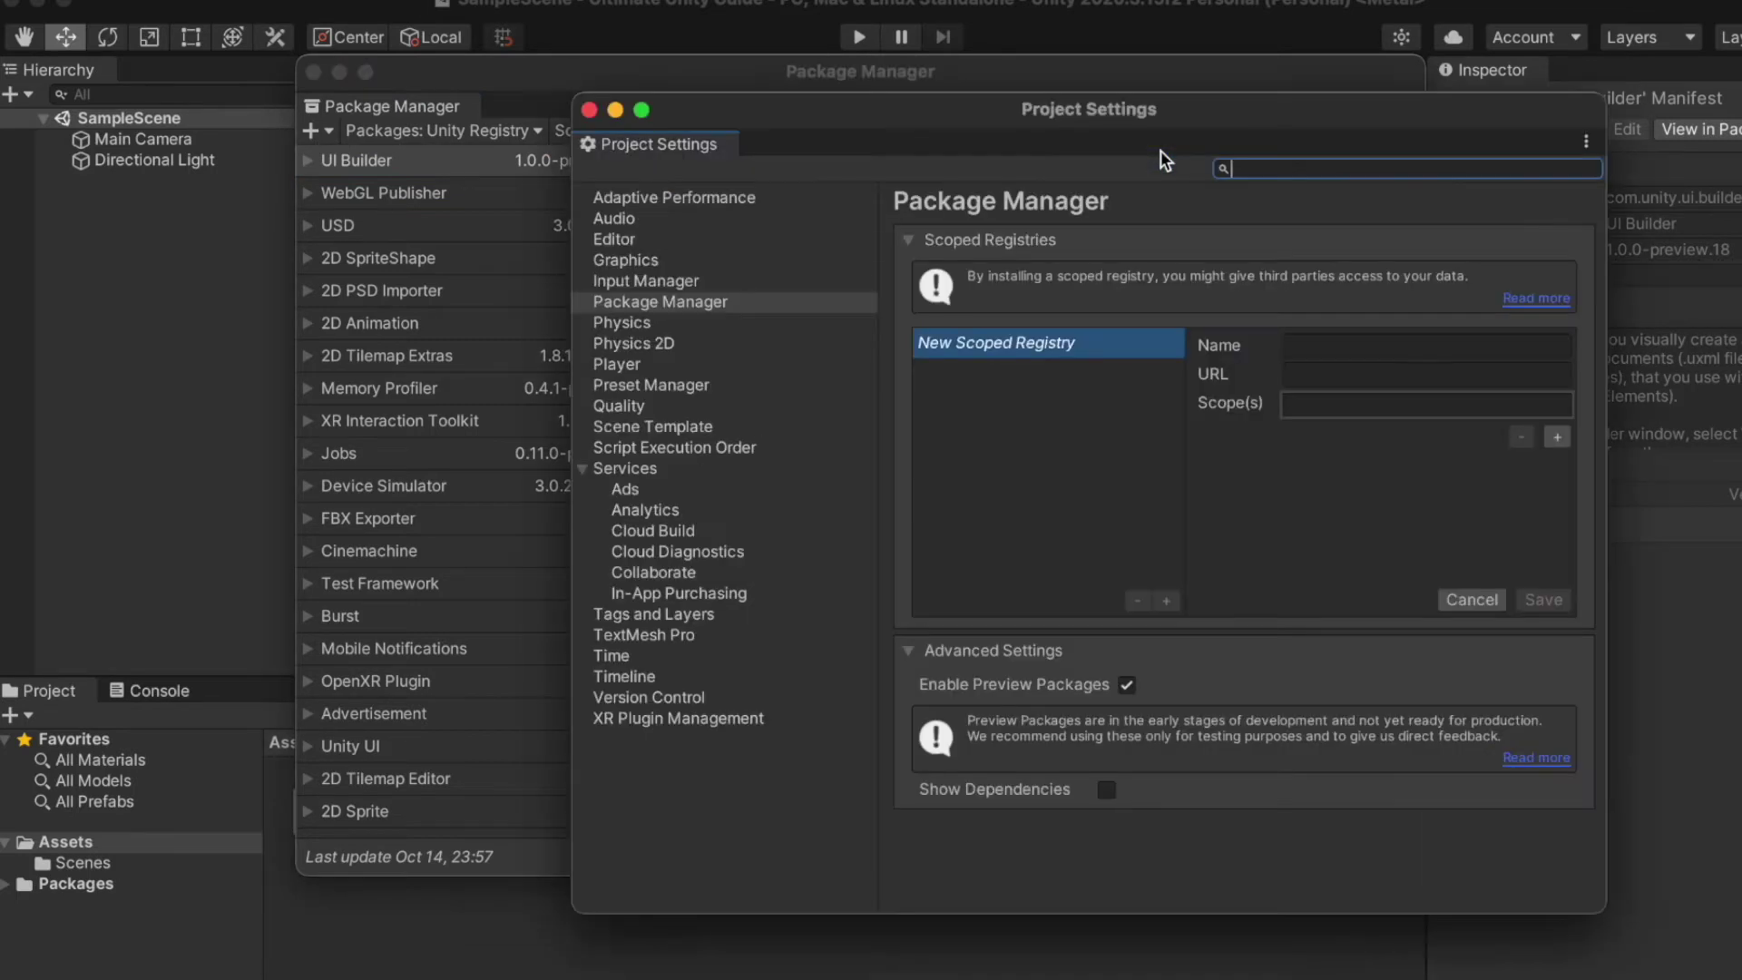
left_click(1107, 790)
left_click(590, 110)
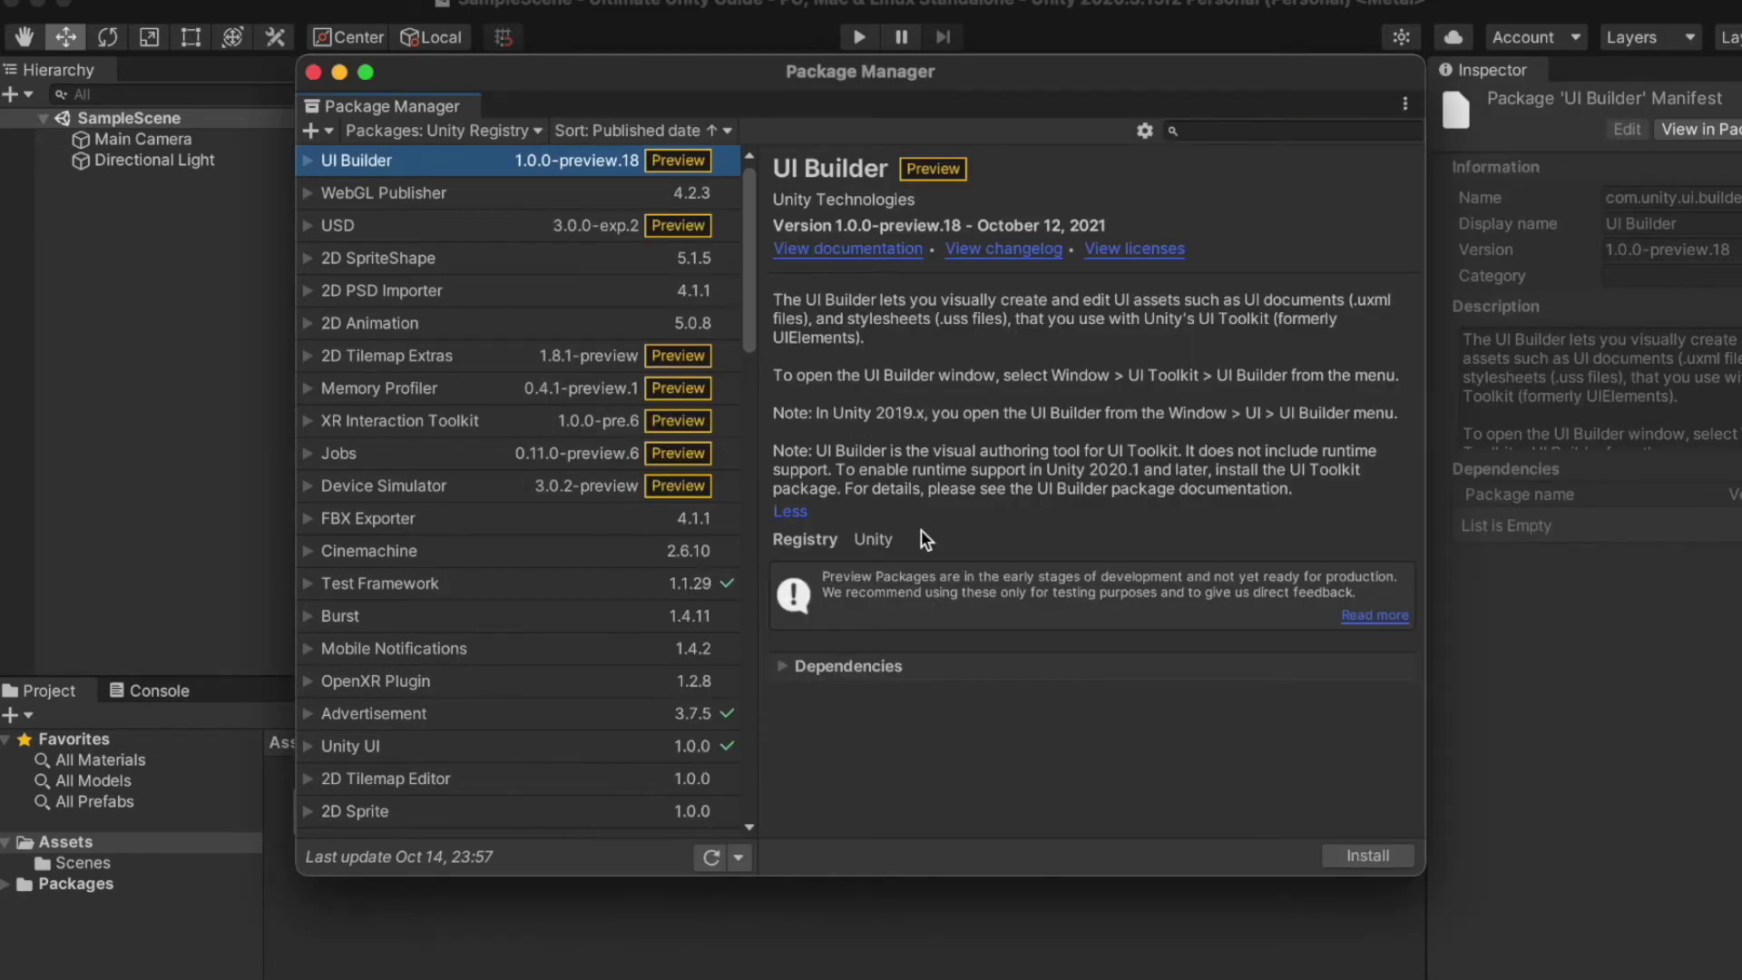
- Compare dependencies of UI Builder, USD and 2D Tilemap Extras, then install UI Builder 1.0.0-preview.18
left_click(780, 668)
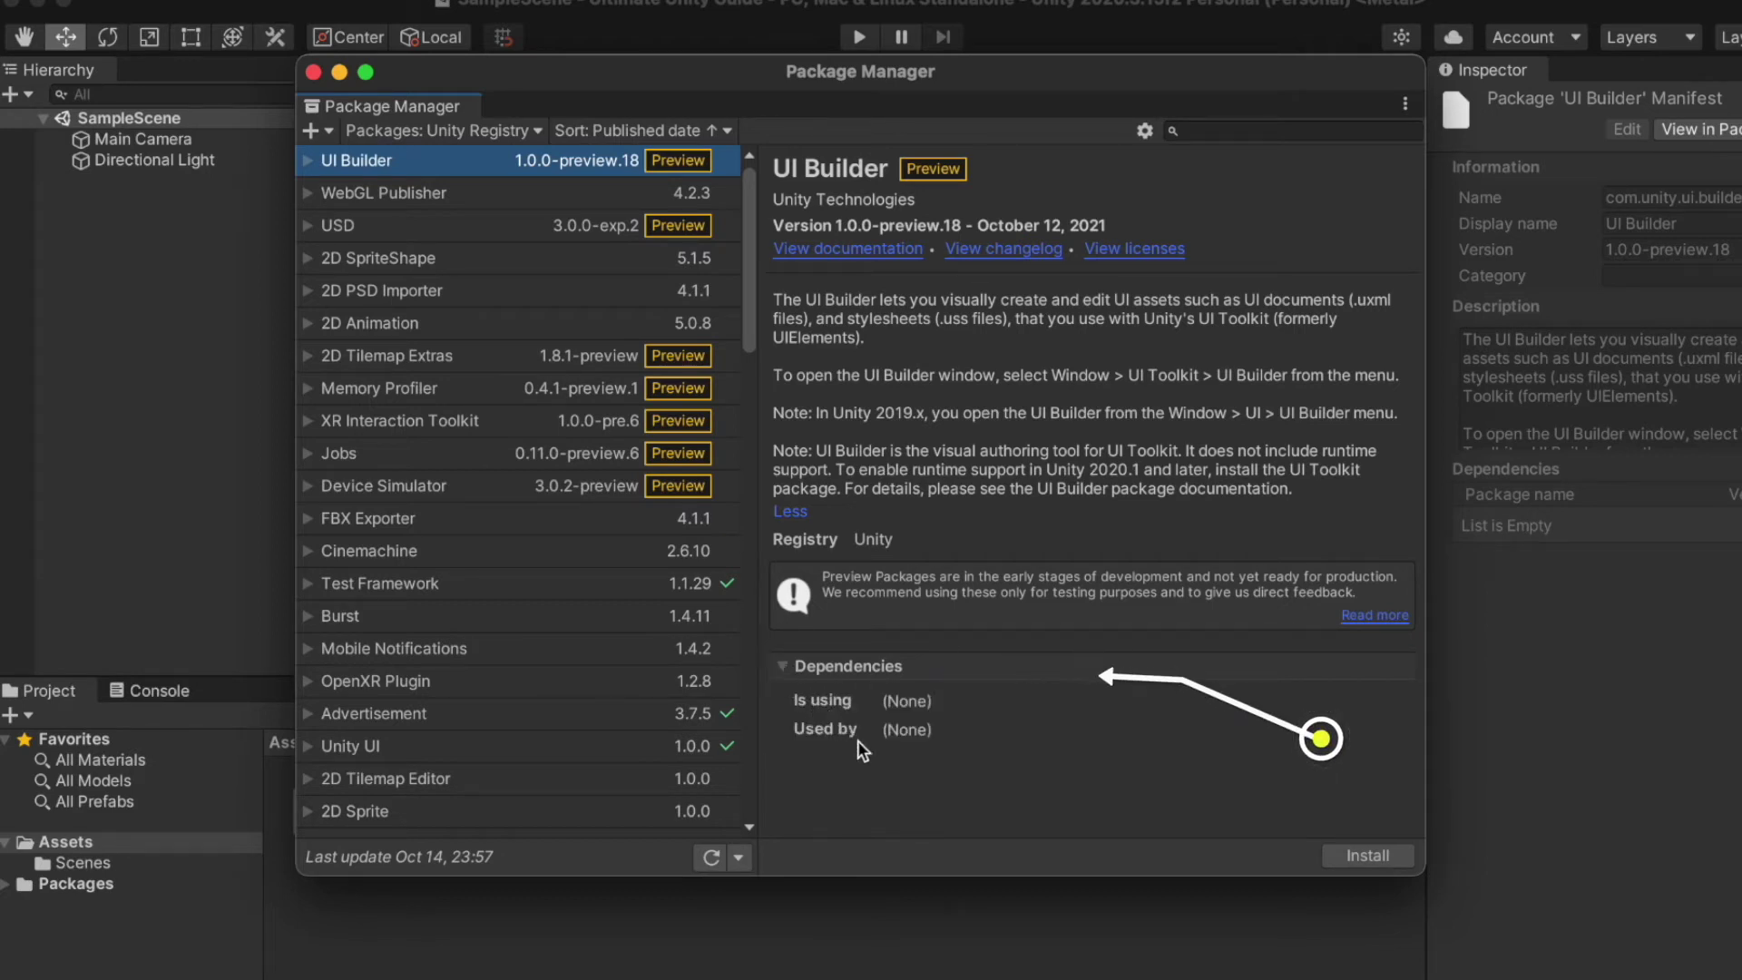
left_click(454, 233)
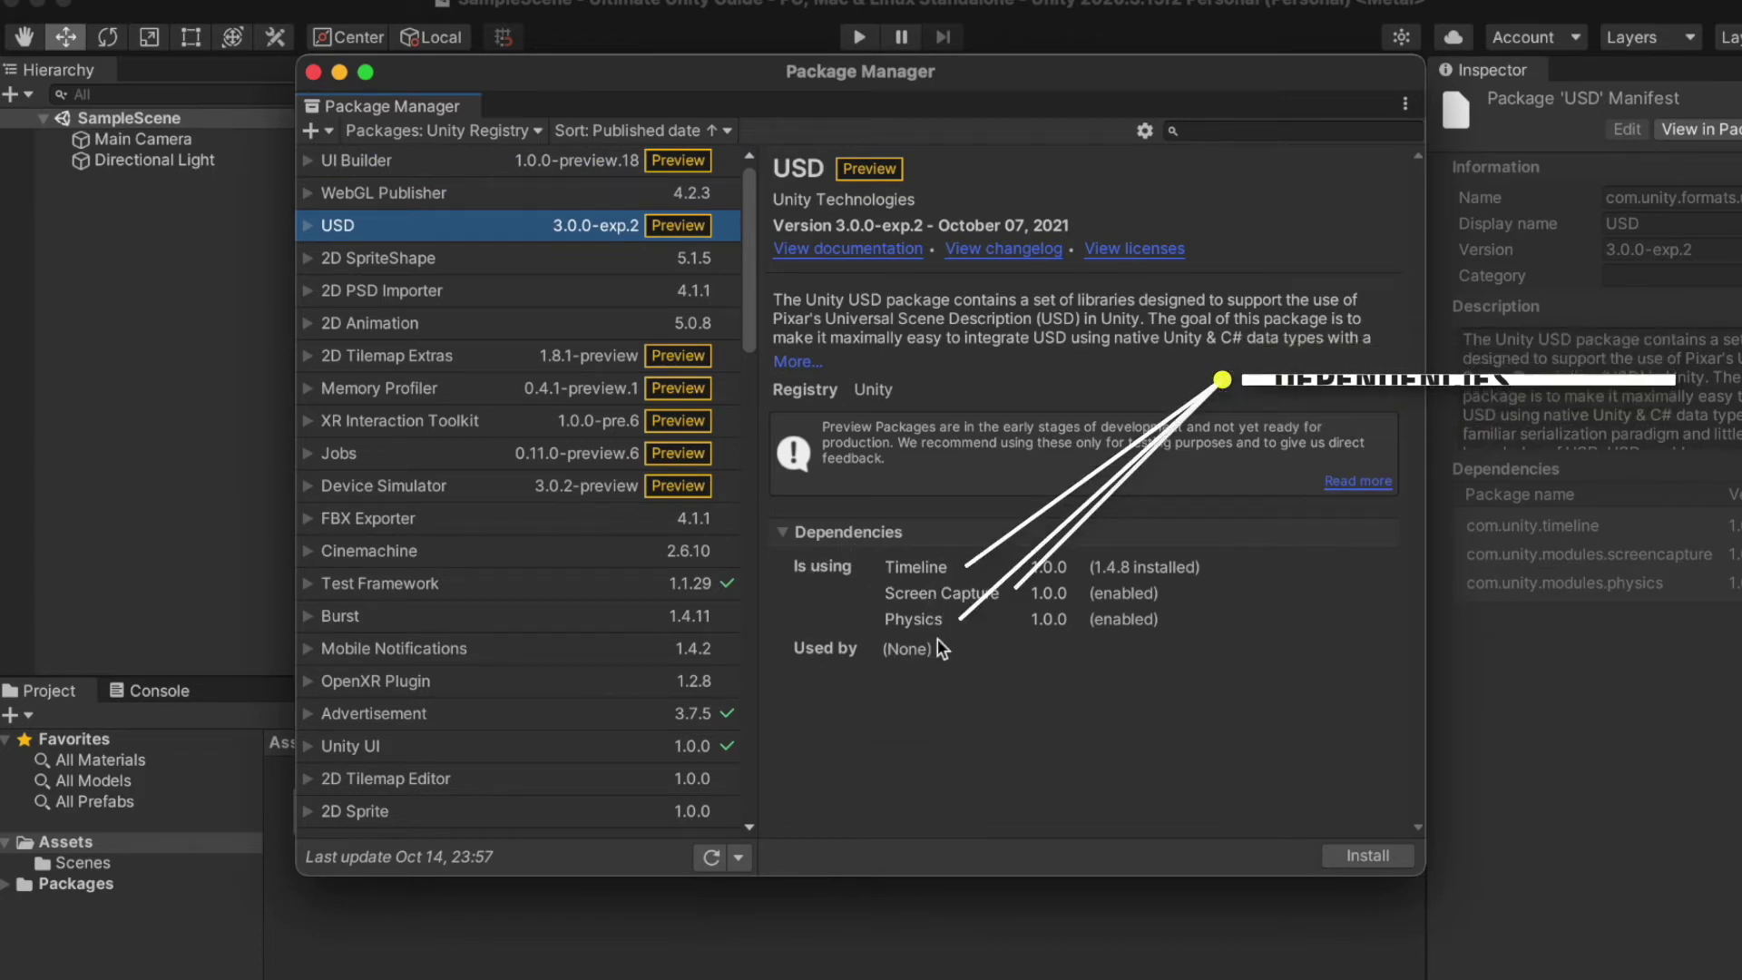
left_click(436, 356)
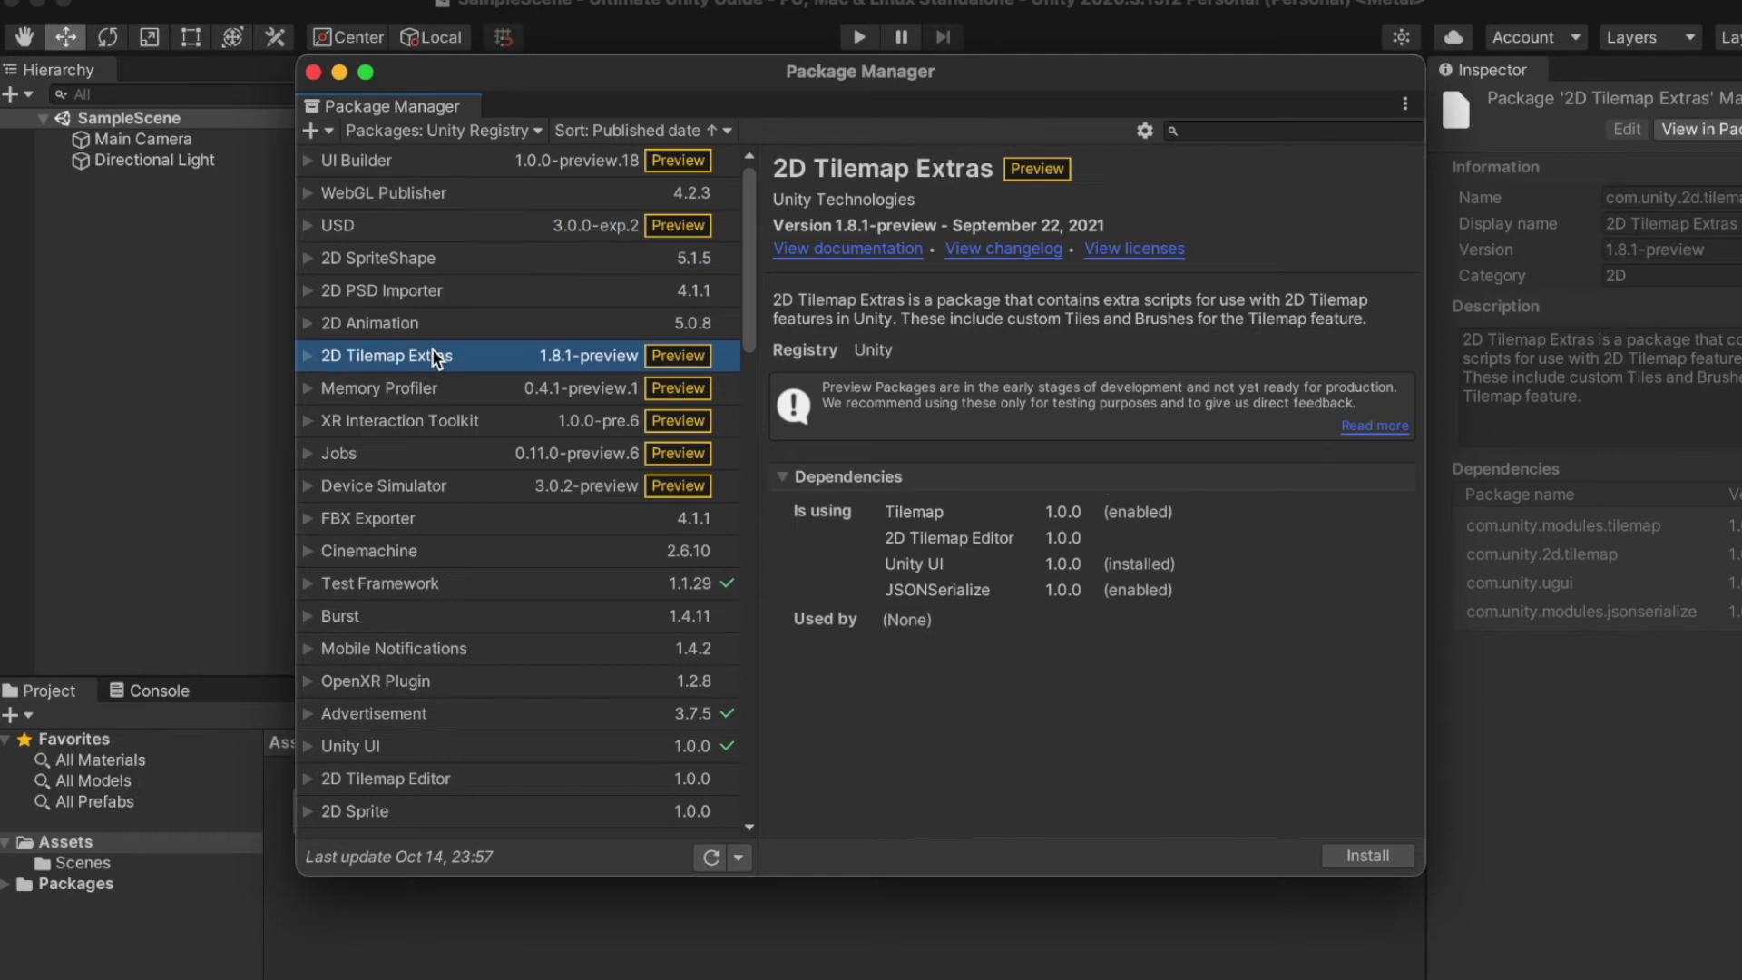
left_click(381, 160)
left_click(1365, 853)
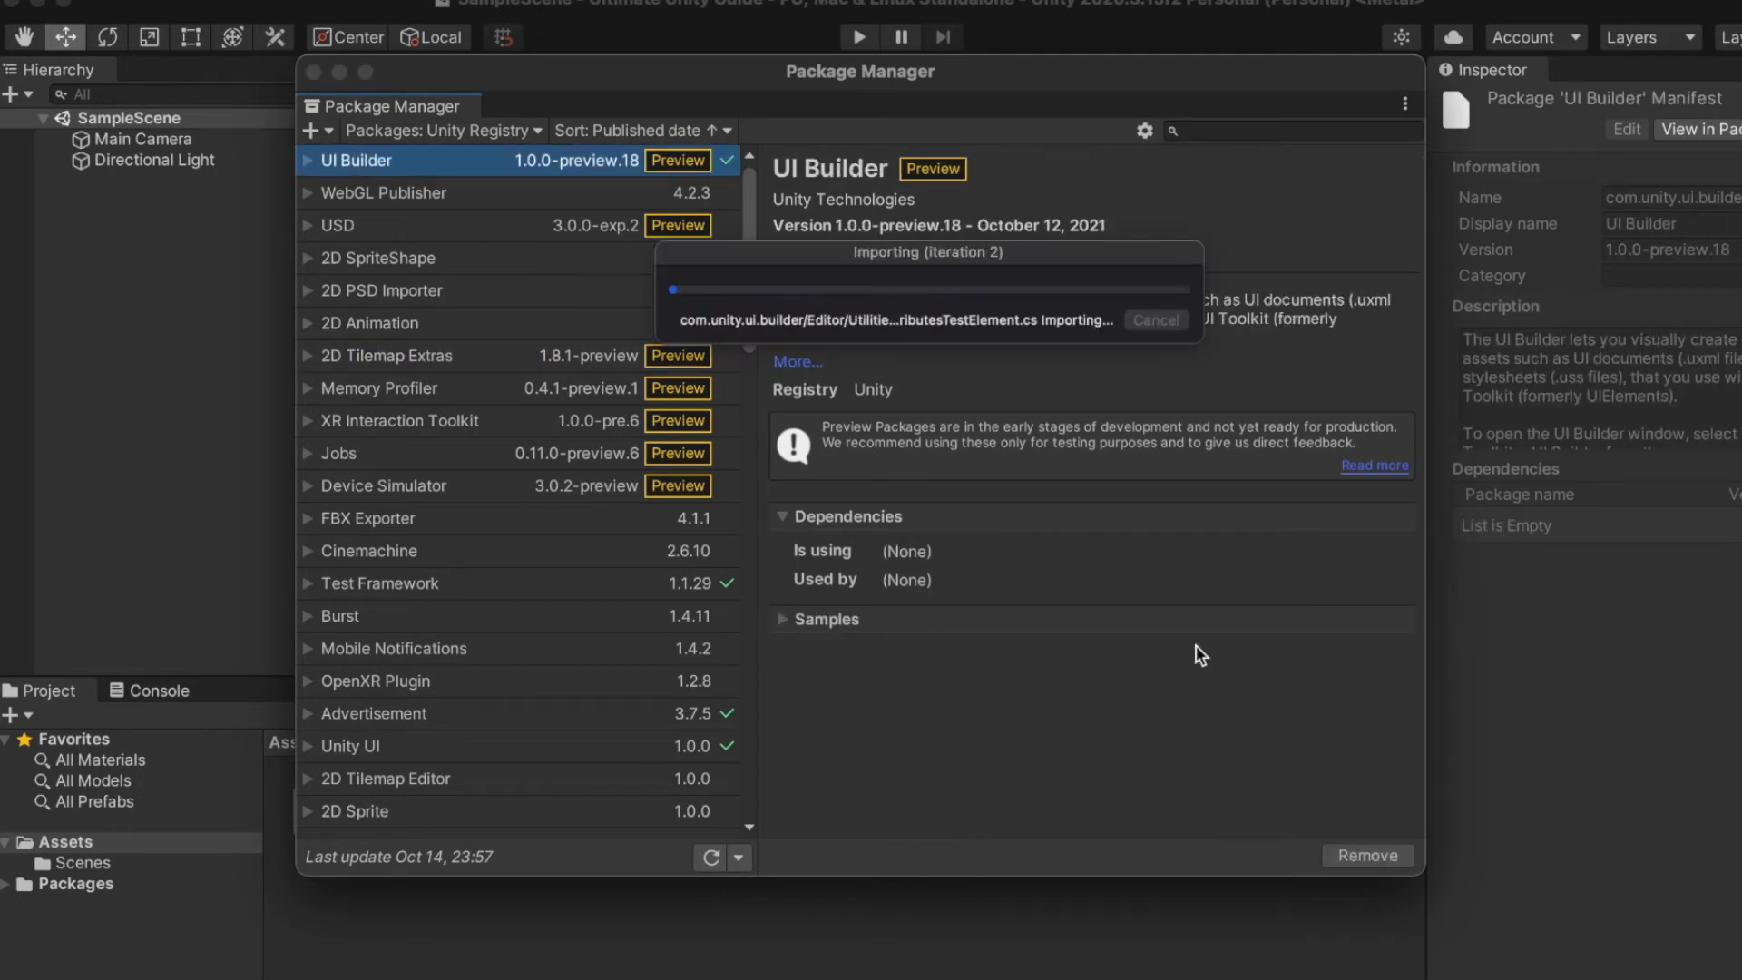
- Import the OptionsPanel, TanksGameScreen, TanksMainMenu, TanksPlayerListItem and TanksStatsBox samples
left_click(786, 621)
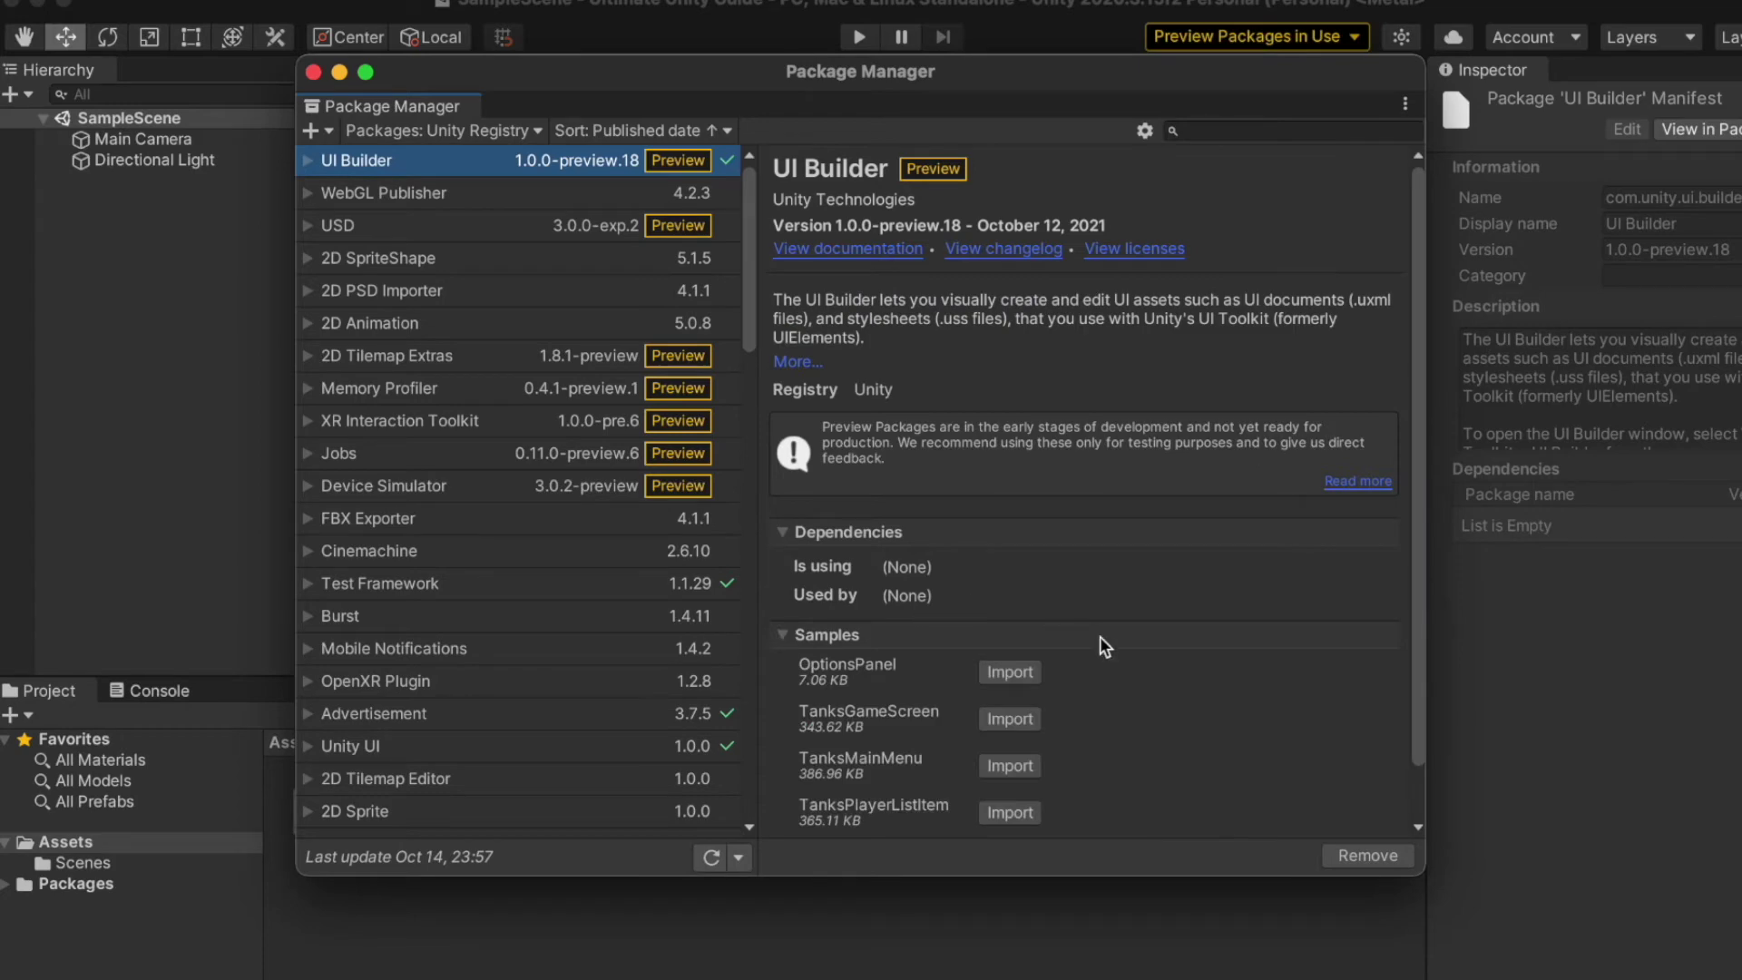
scroll(1100, 635, "down", 2)
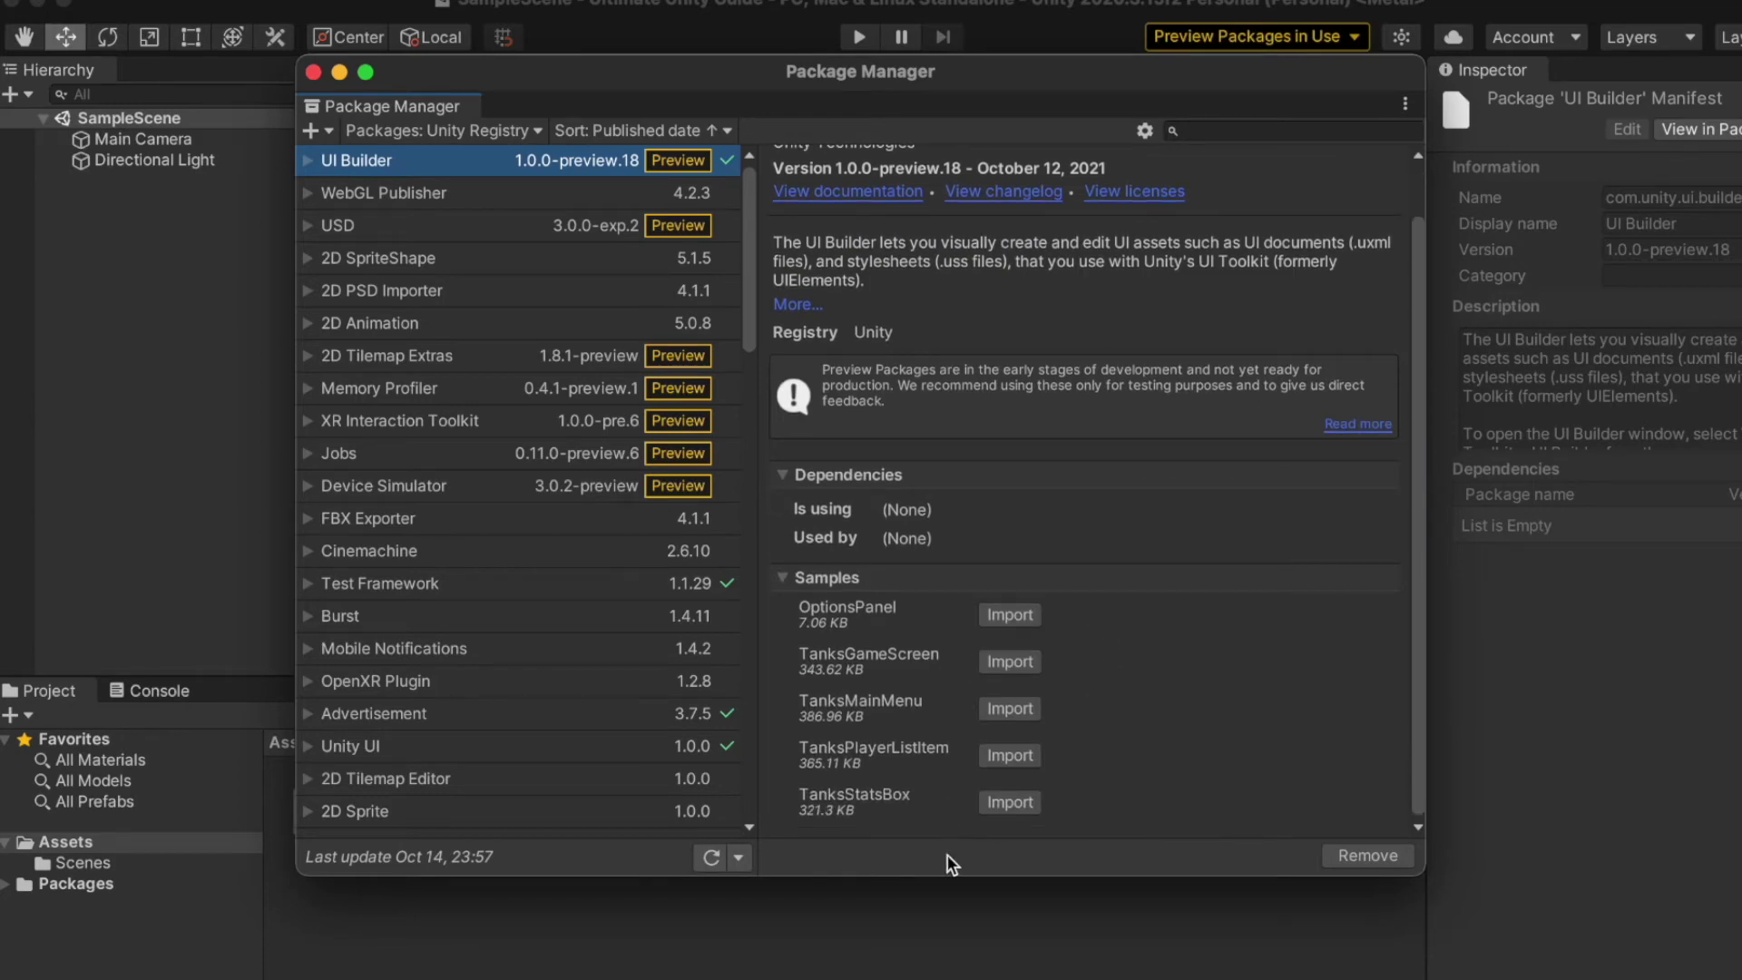
left_click(1009, 615)
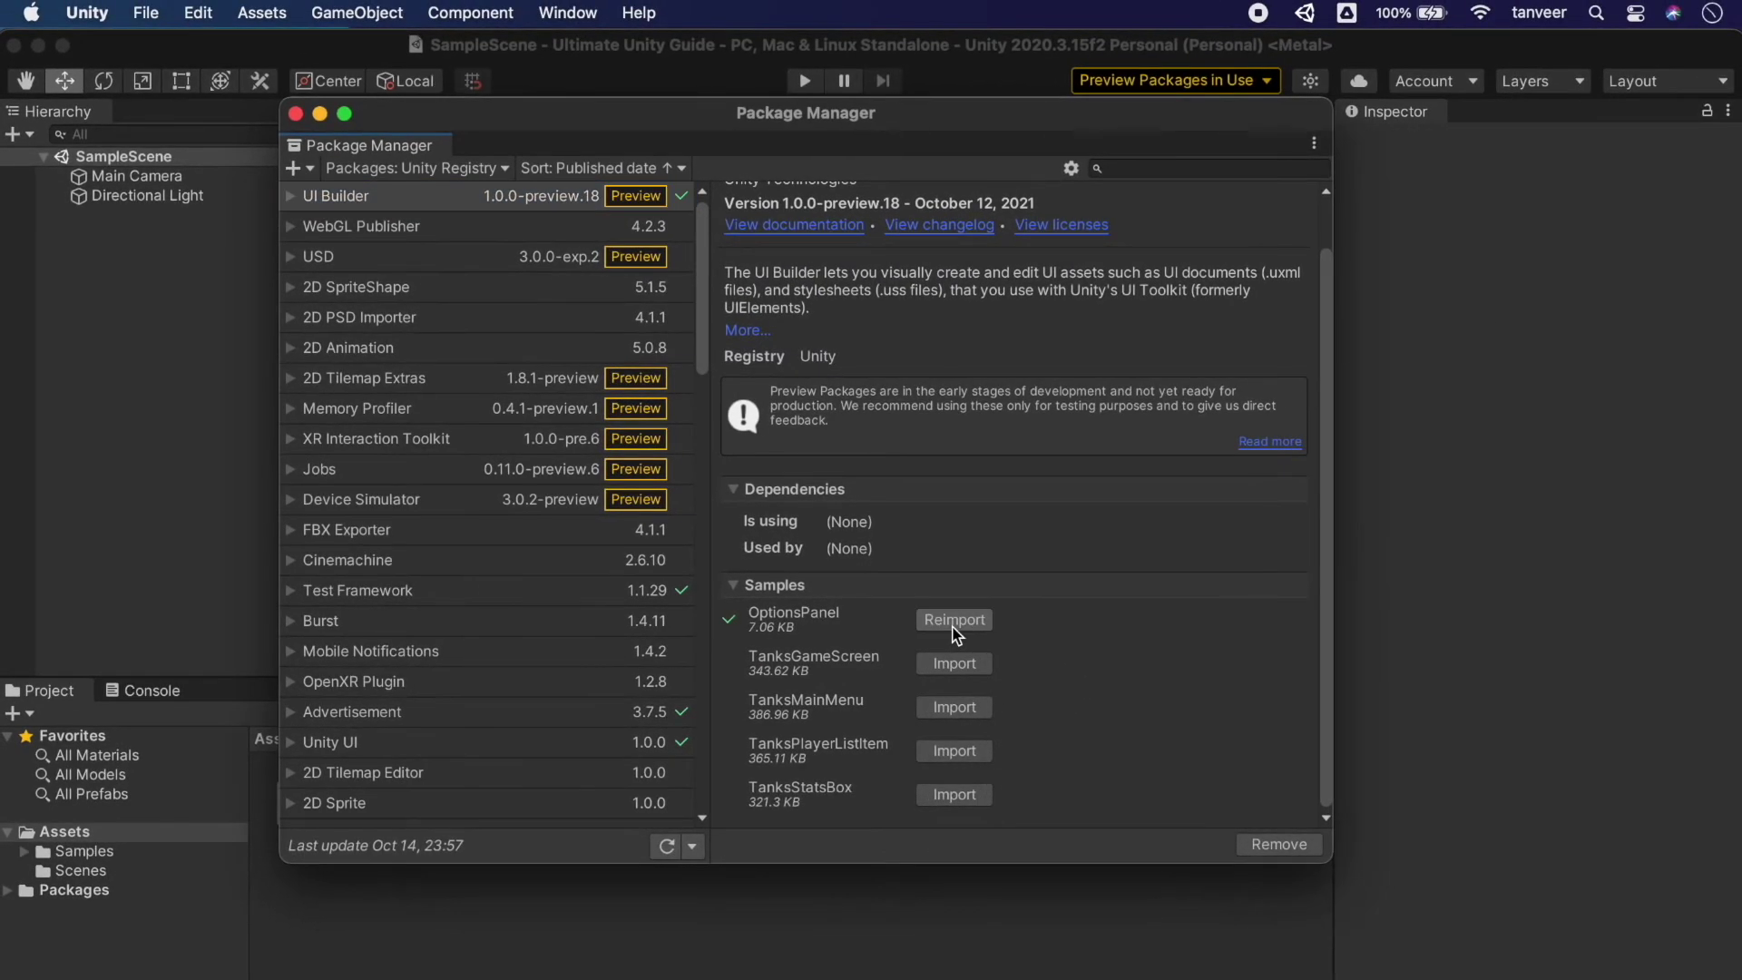
left_click(970, 669)
left_click(967, 711)
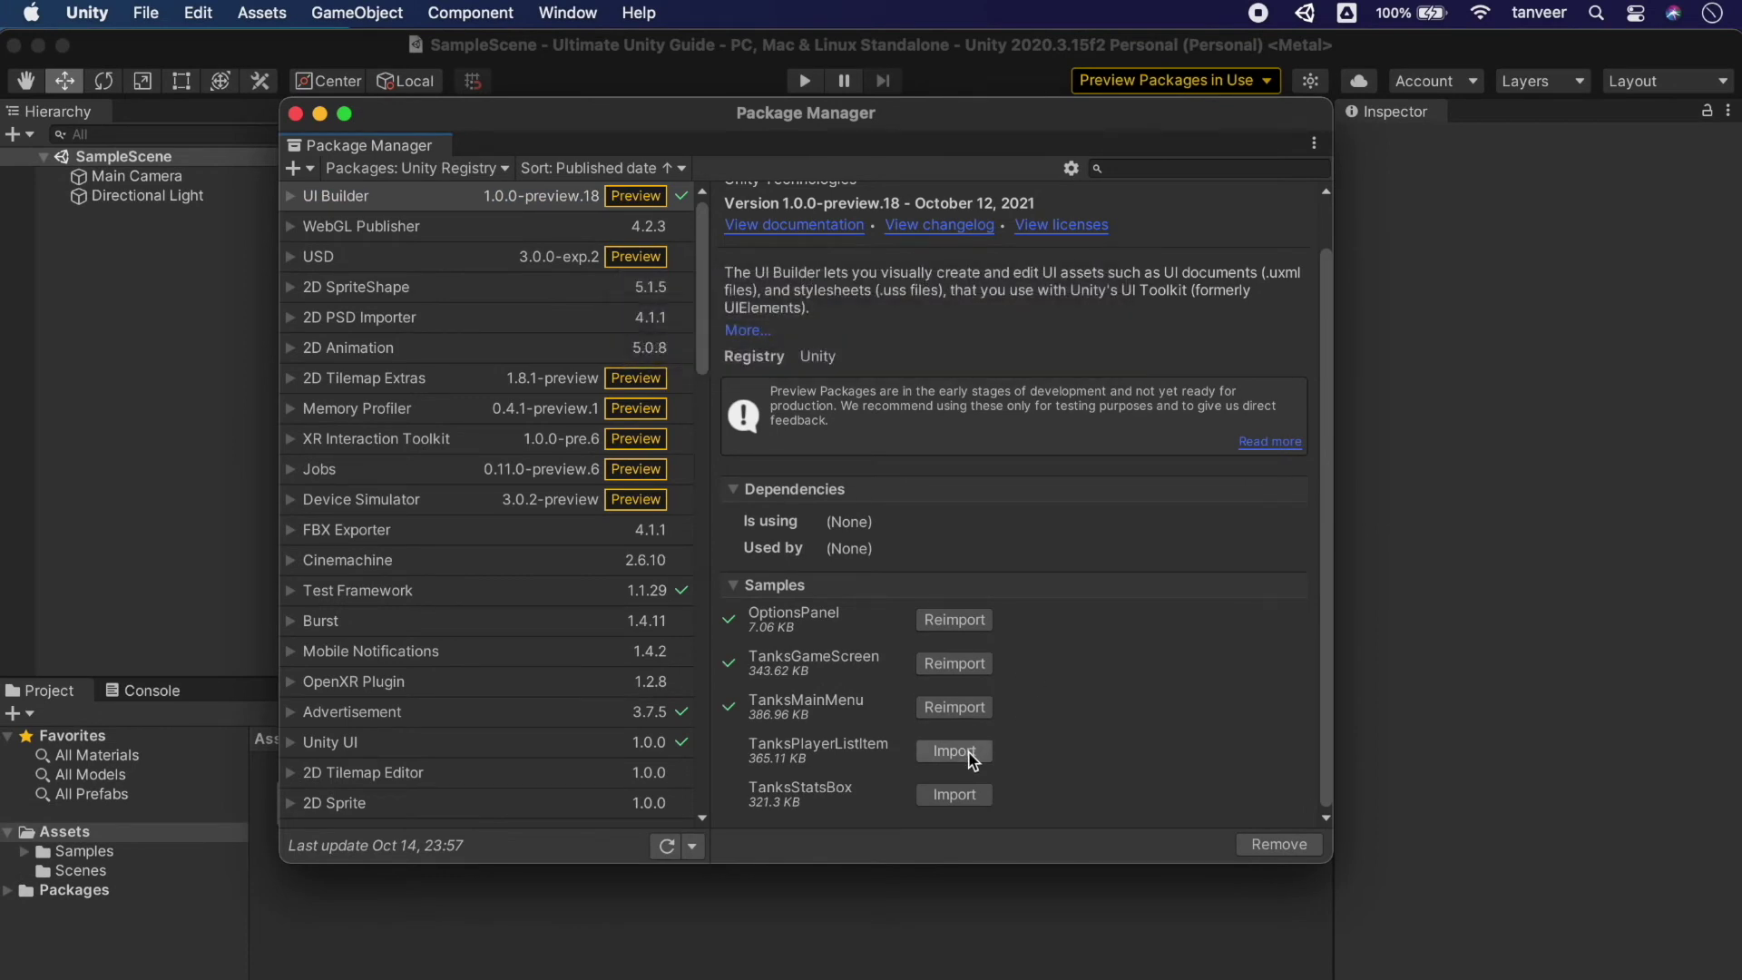
left_click(973, 761)
left_click(971, 799)
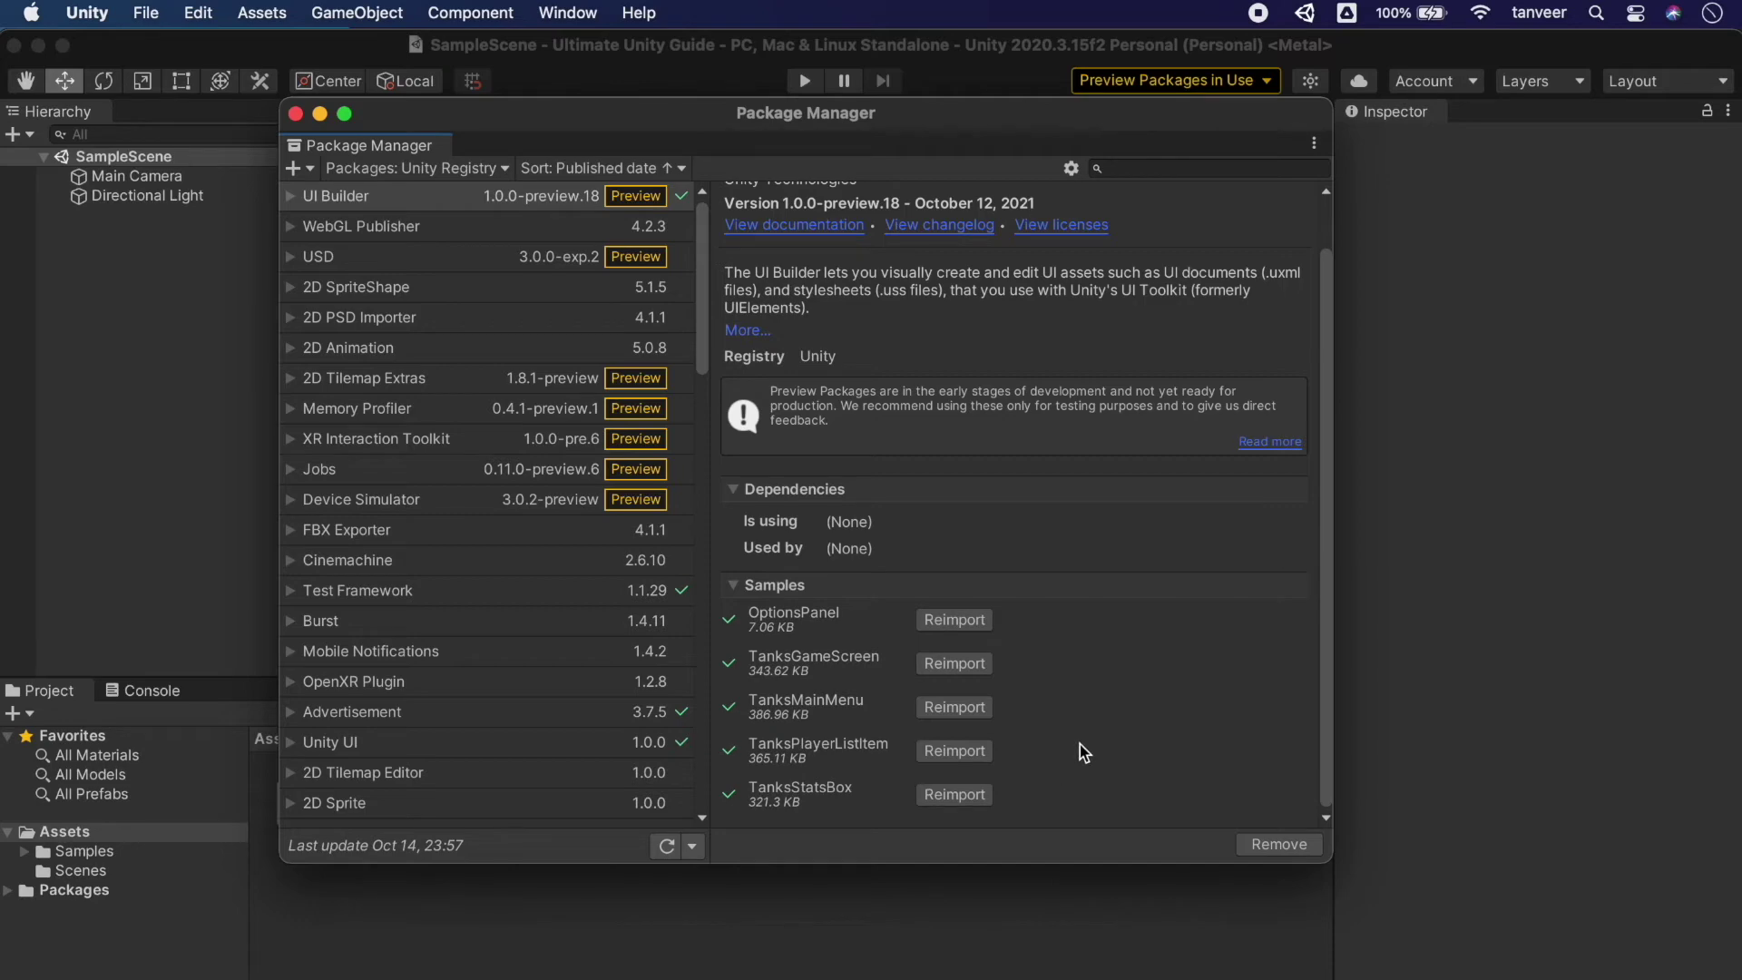
scroll(1080, 745, "up", 3)
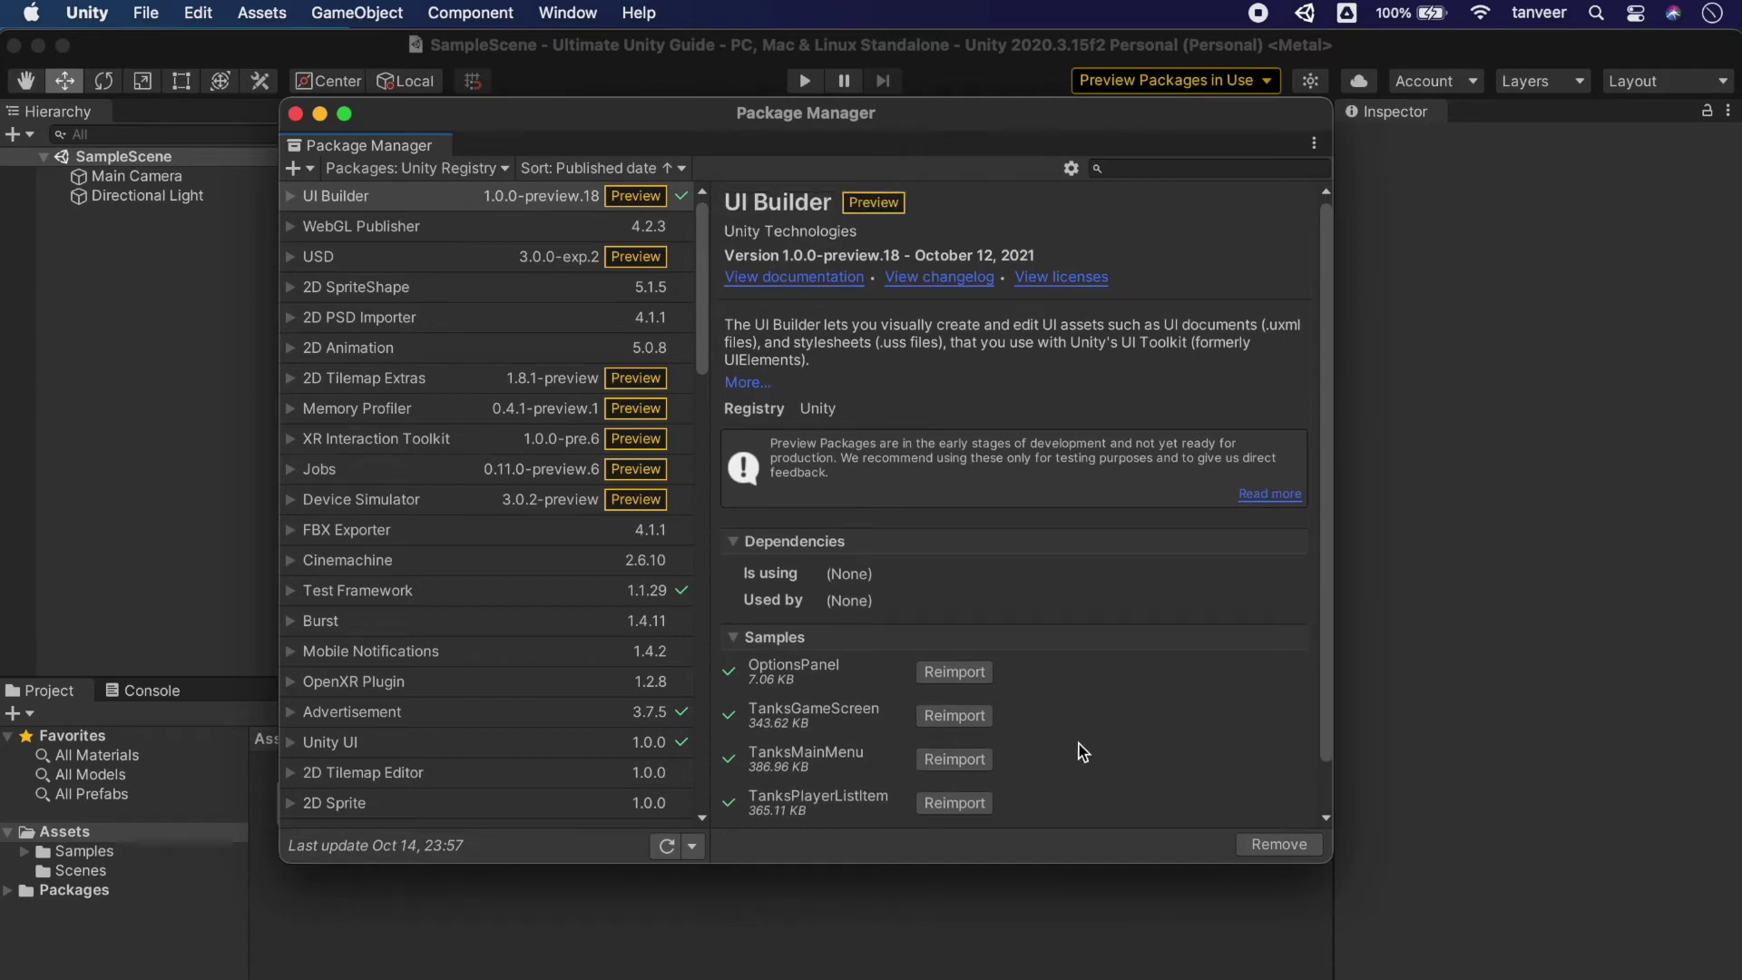
left_click(1176, 80)
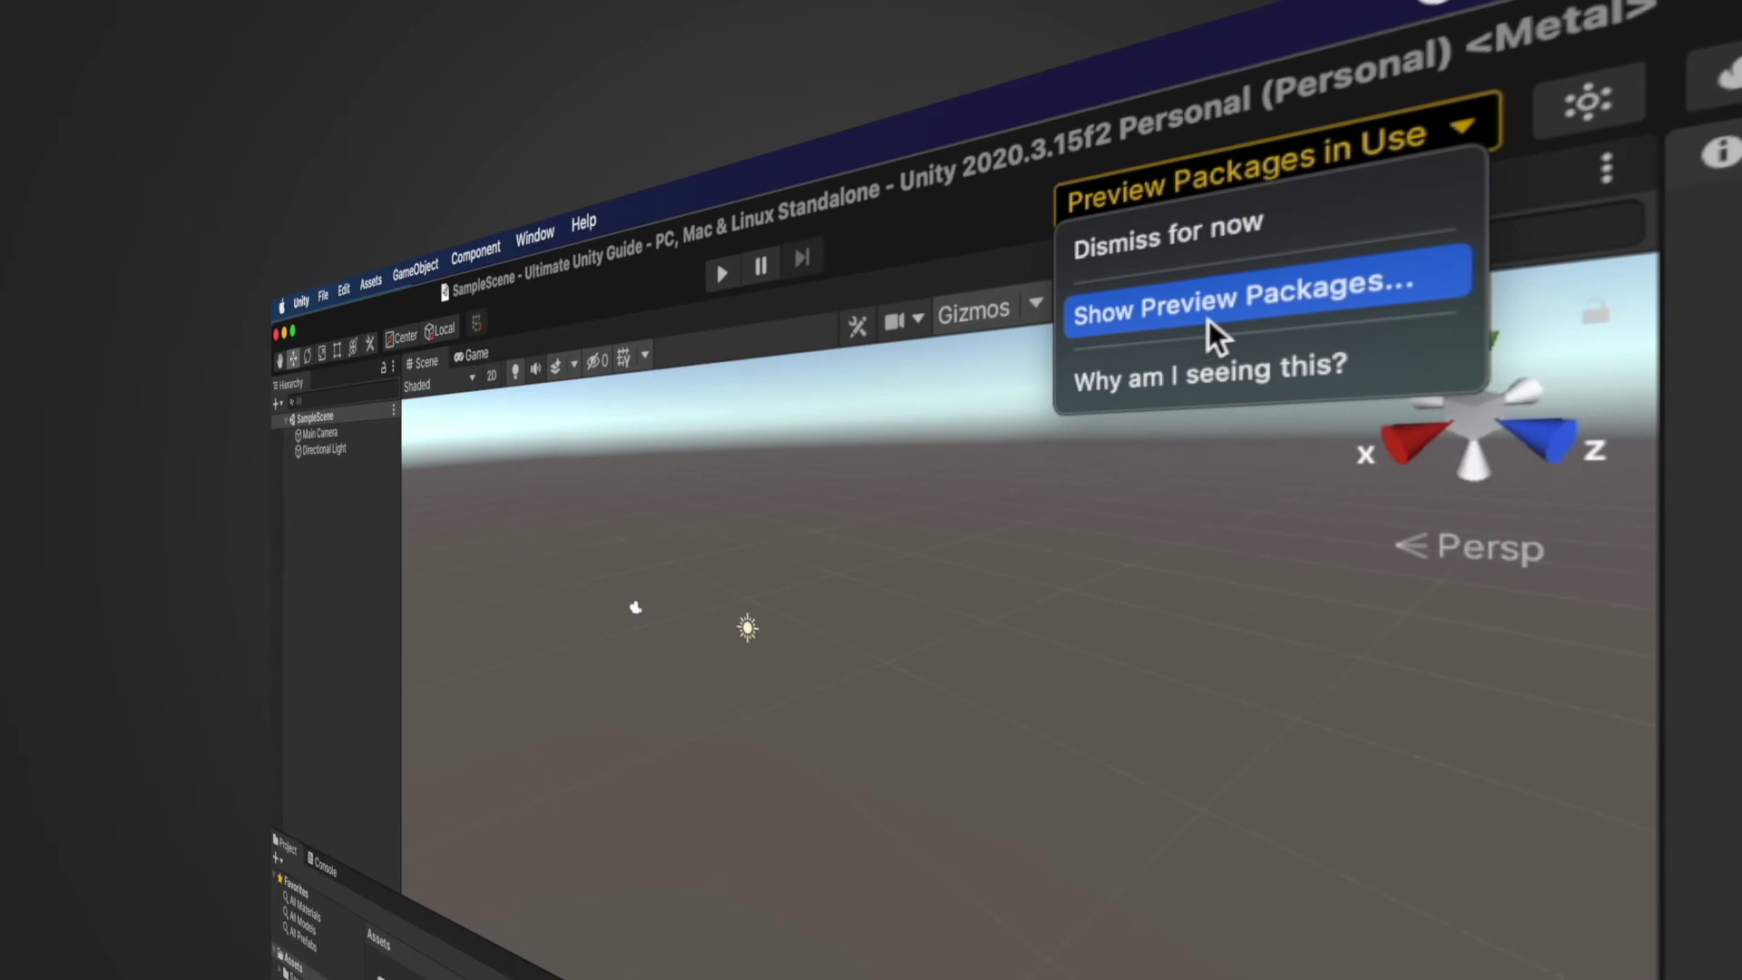
- Show the preview packages in use, then clear the 'preview' search to list all packages
left_click(1278, 300)
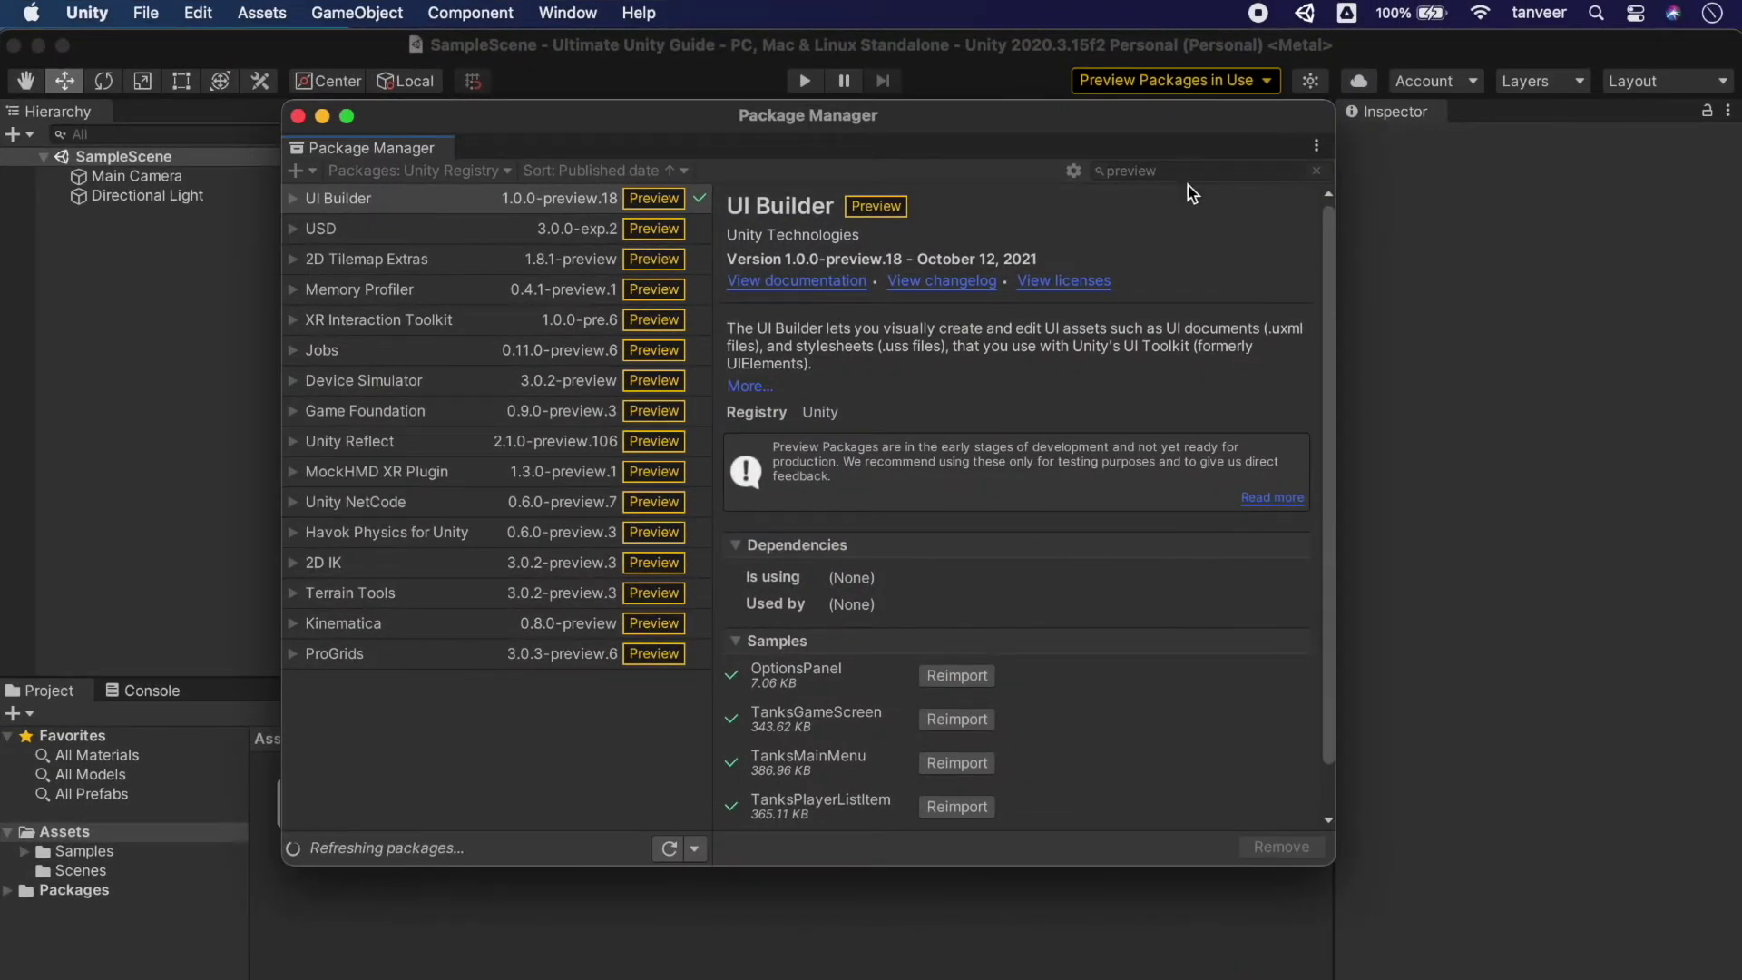
left_click(490, 210)
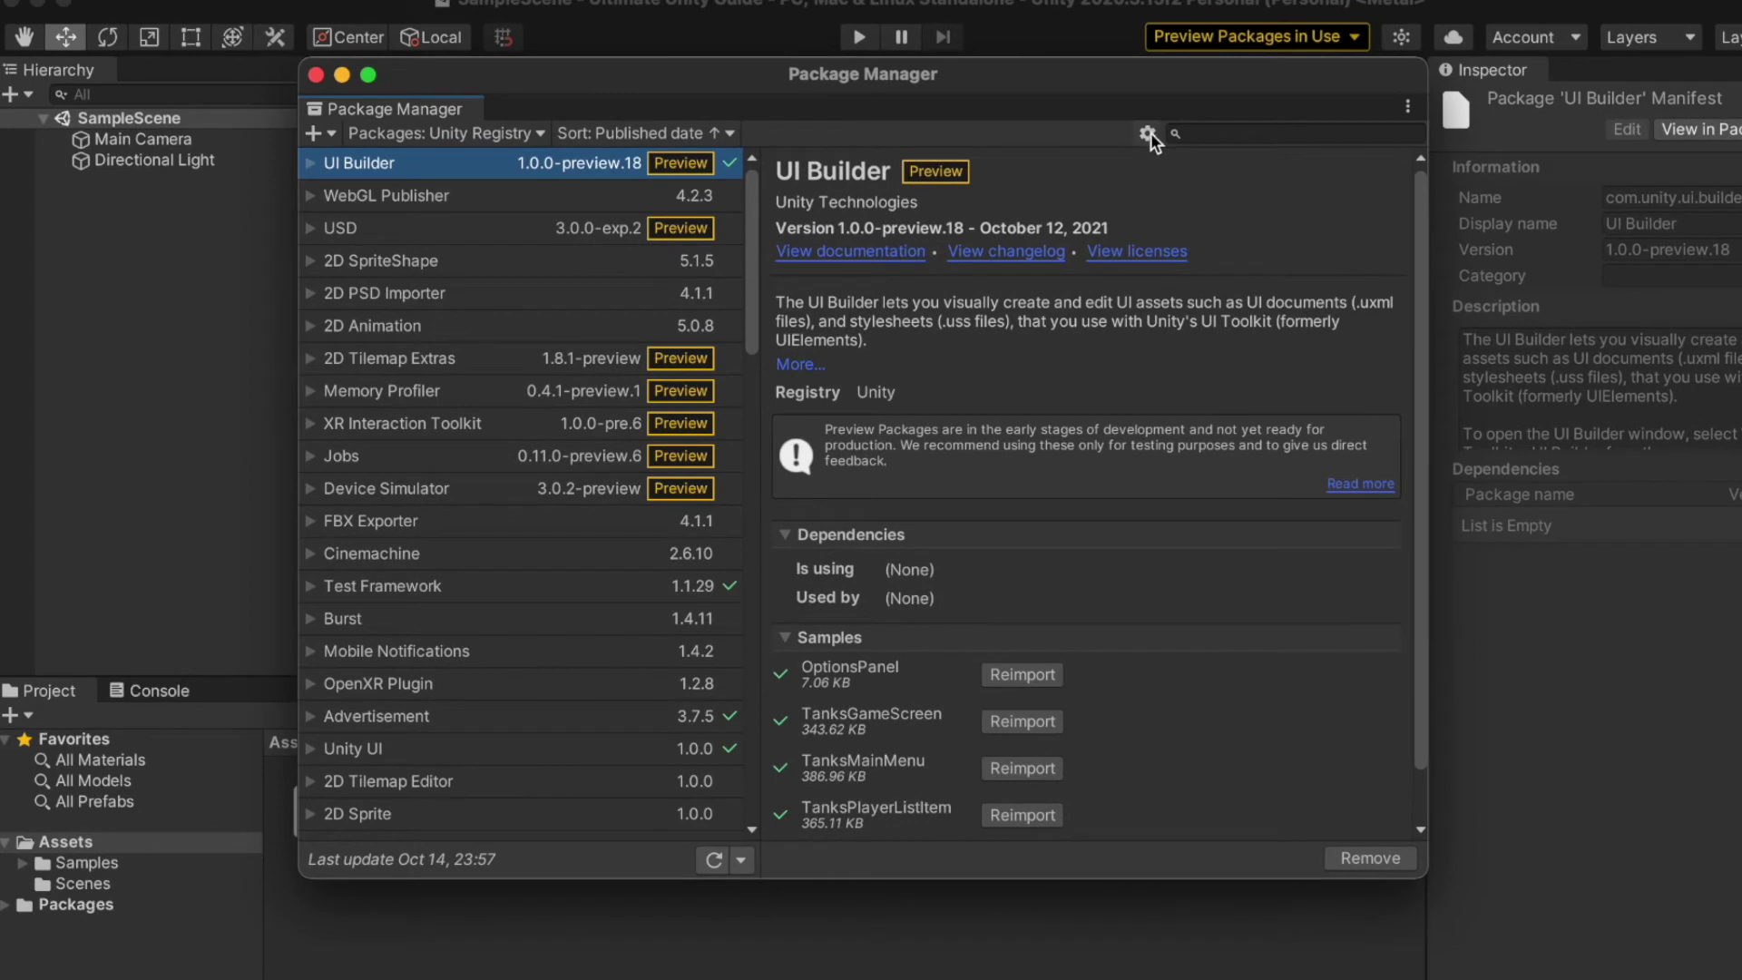
- Reset the project's packages to defaults from the gear menu, confirming with Yes
left_click(1149, 134)
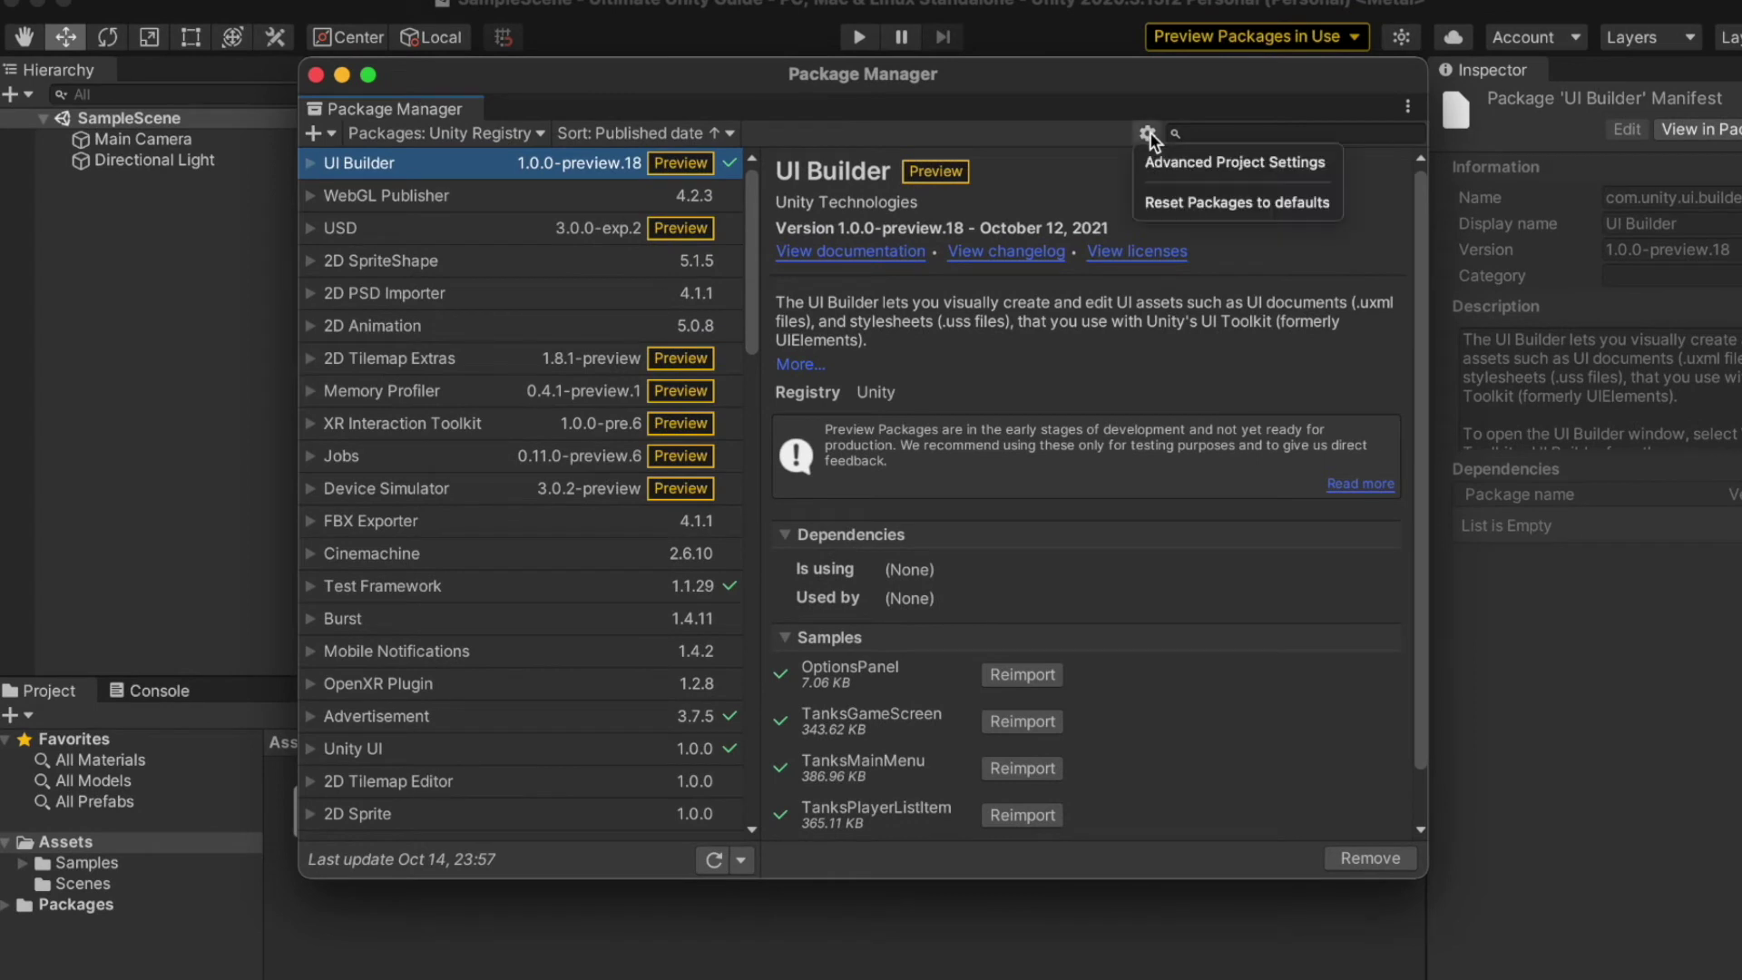
left_click(1191, 203)
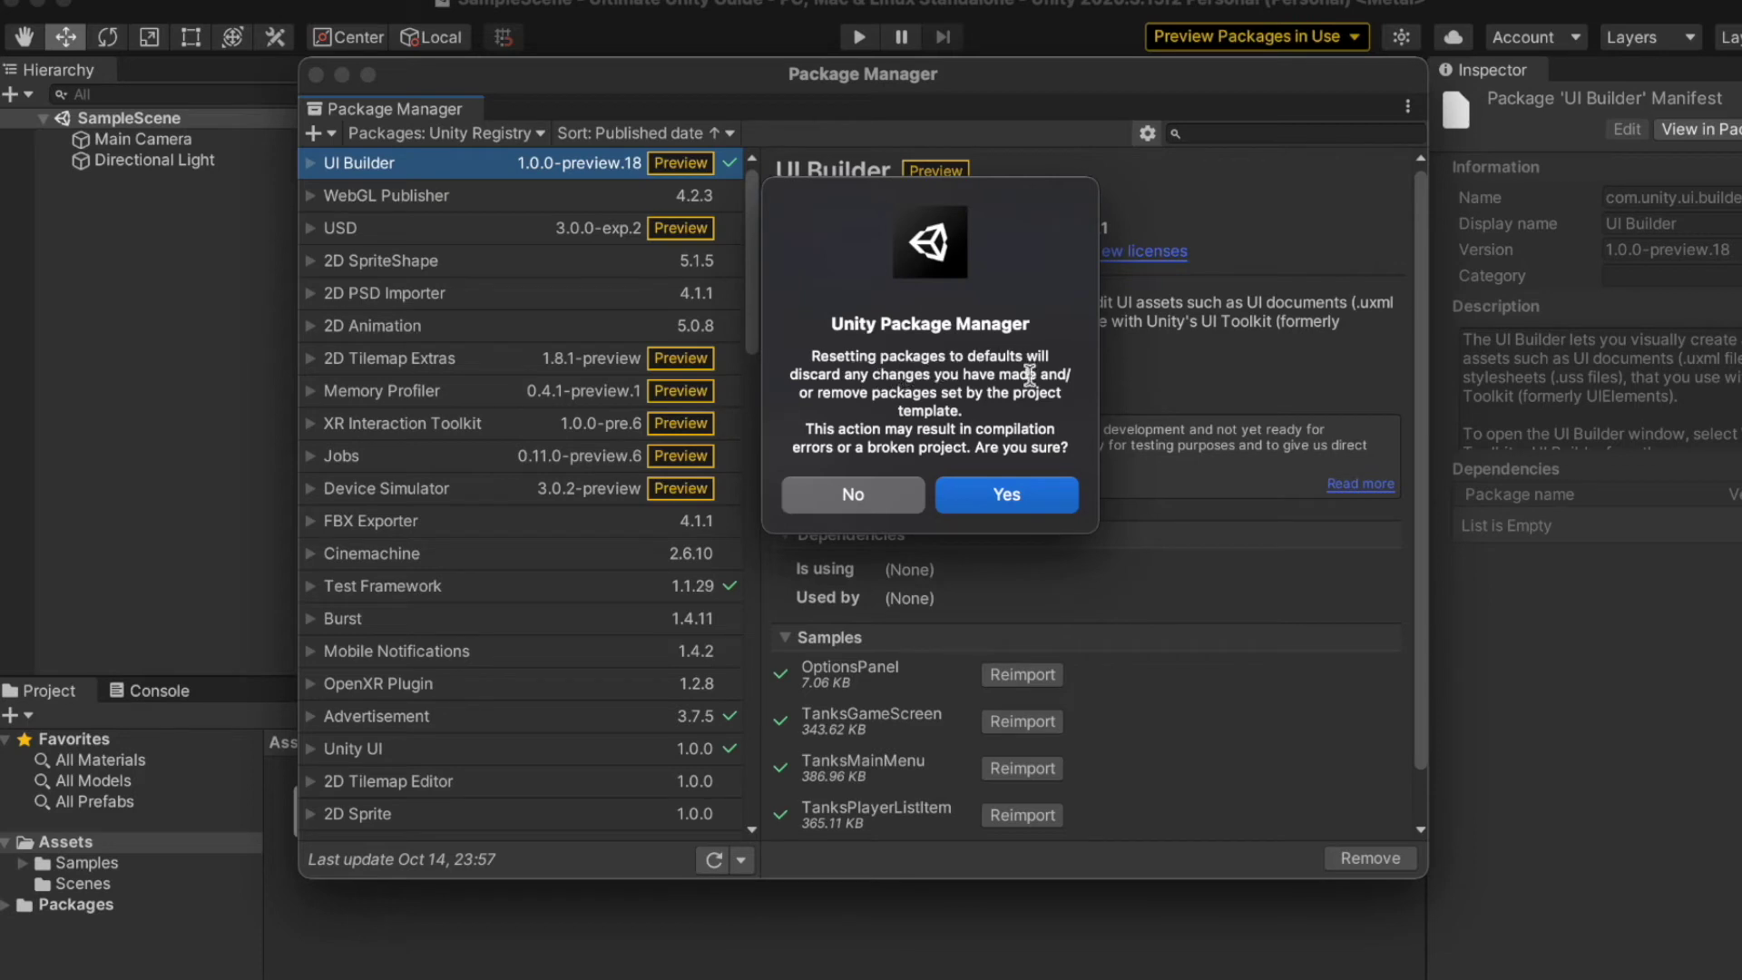
left_click(1007, 495)
left_click(508, 134)
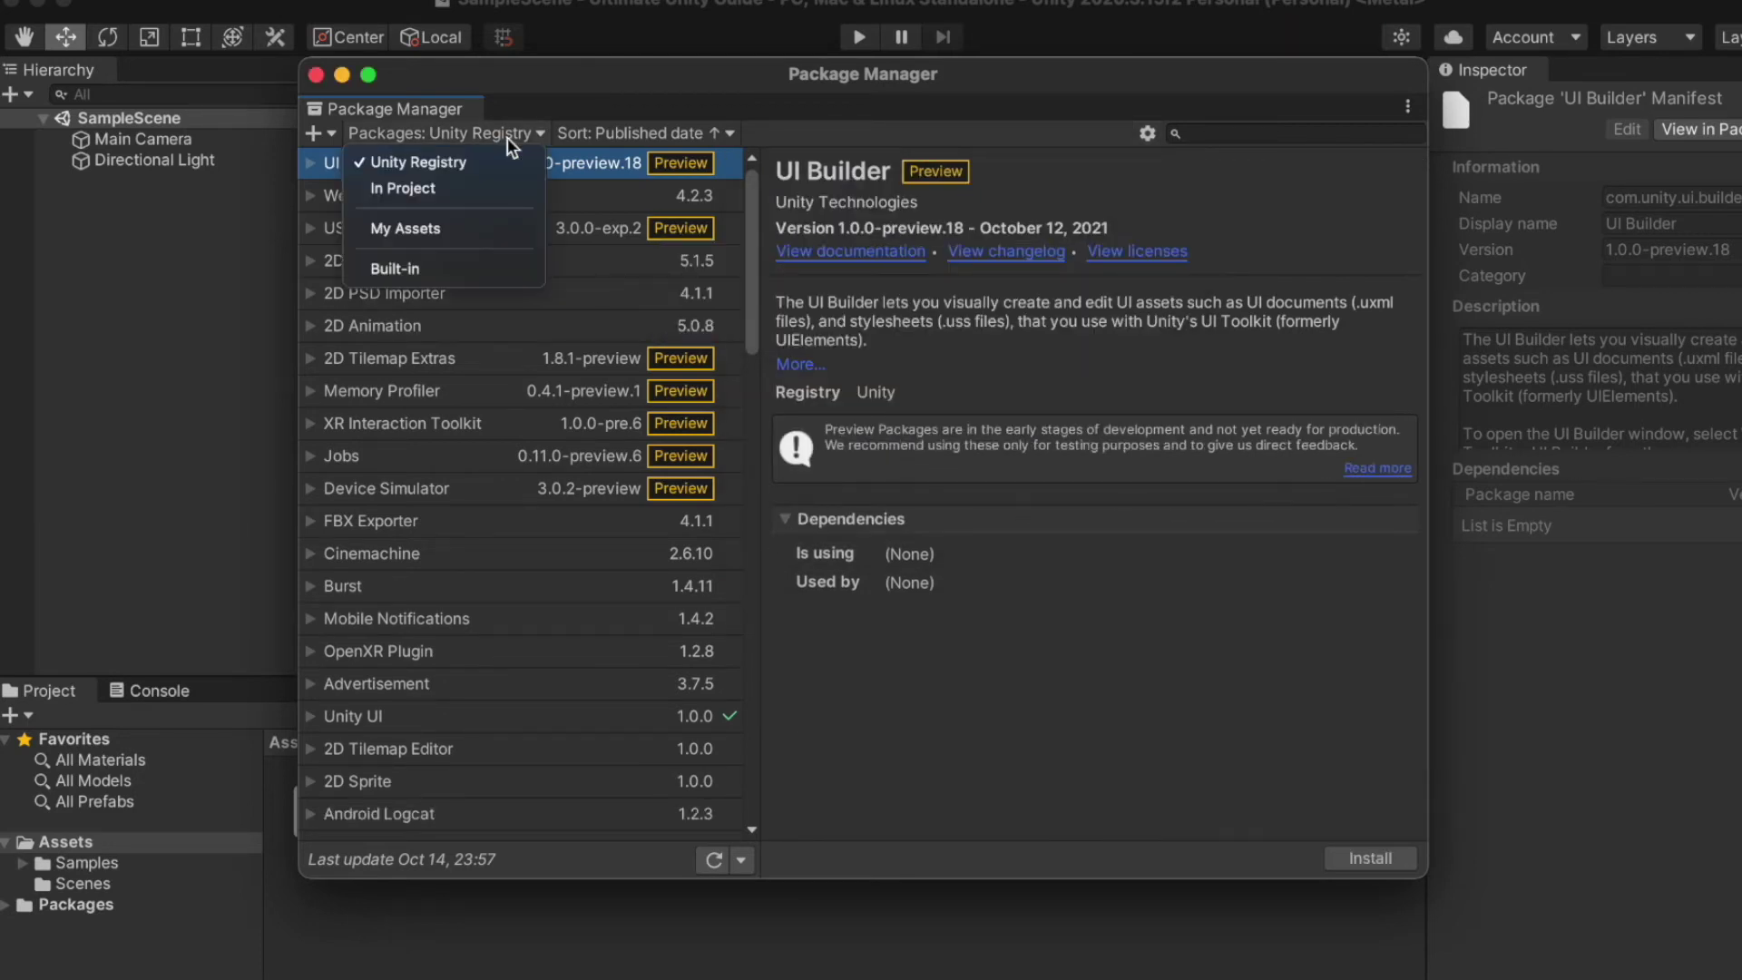
- Filter the Package Manager list to In Project packages
left_click(479, 181)
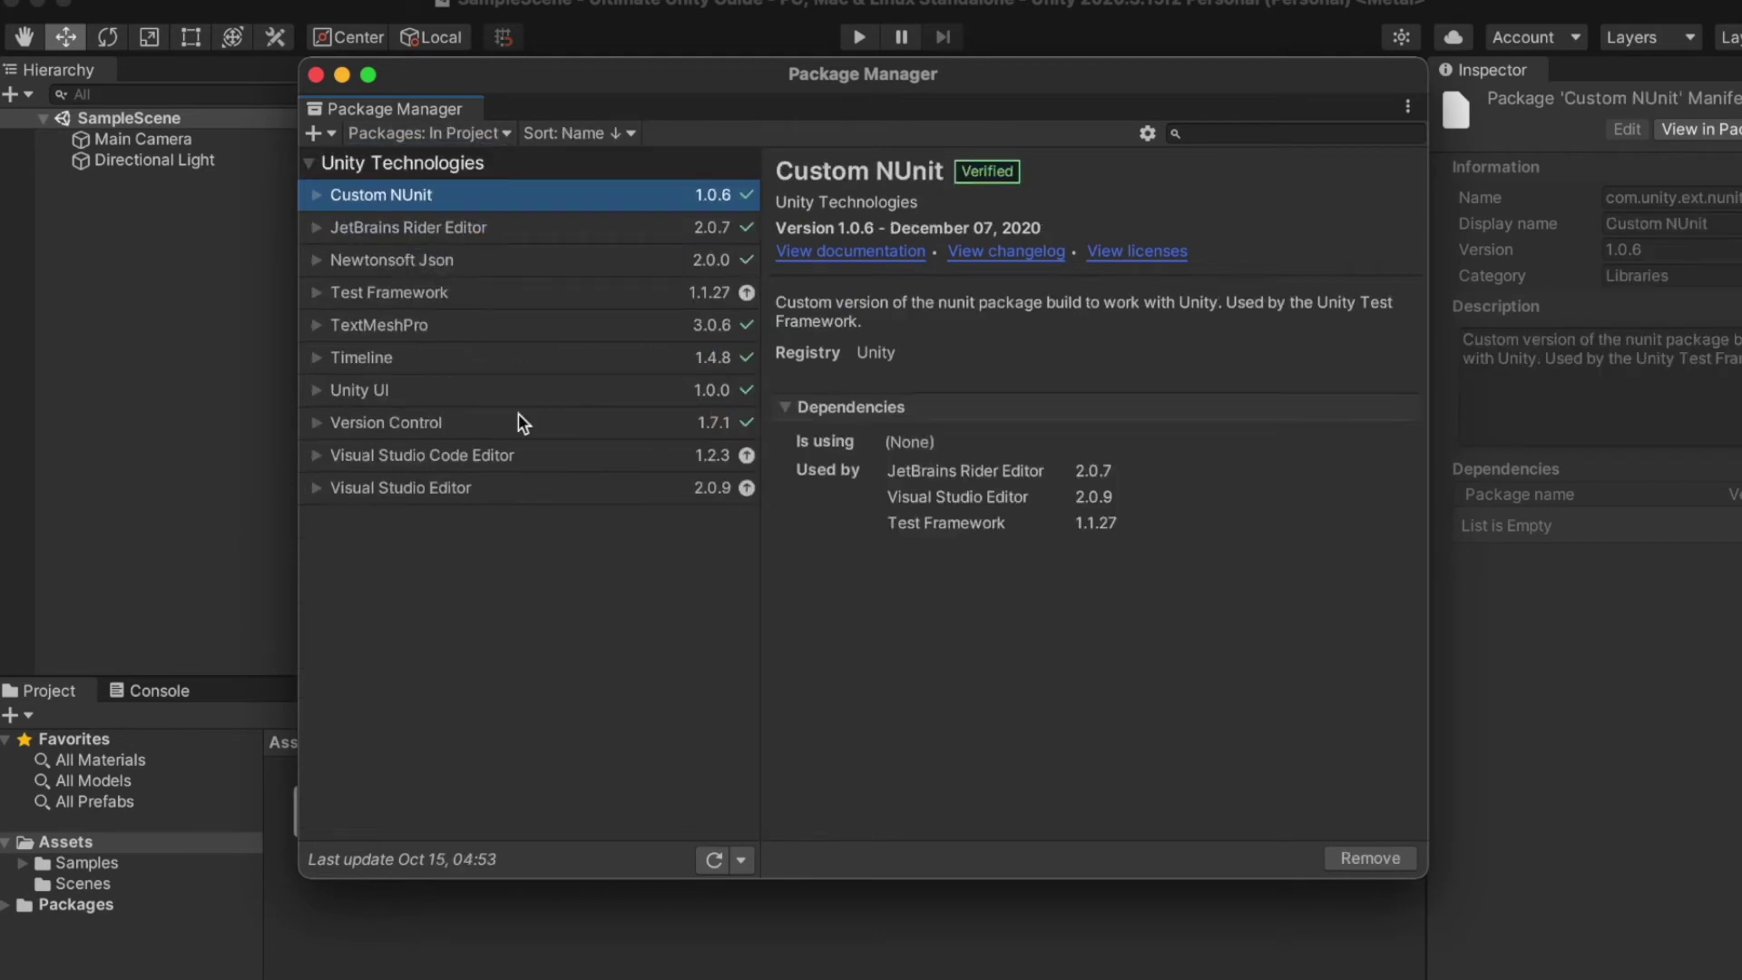
left_click(472, 136)
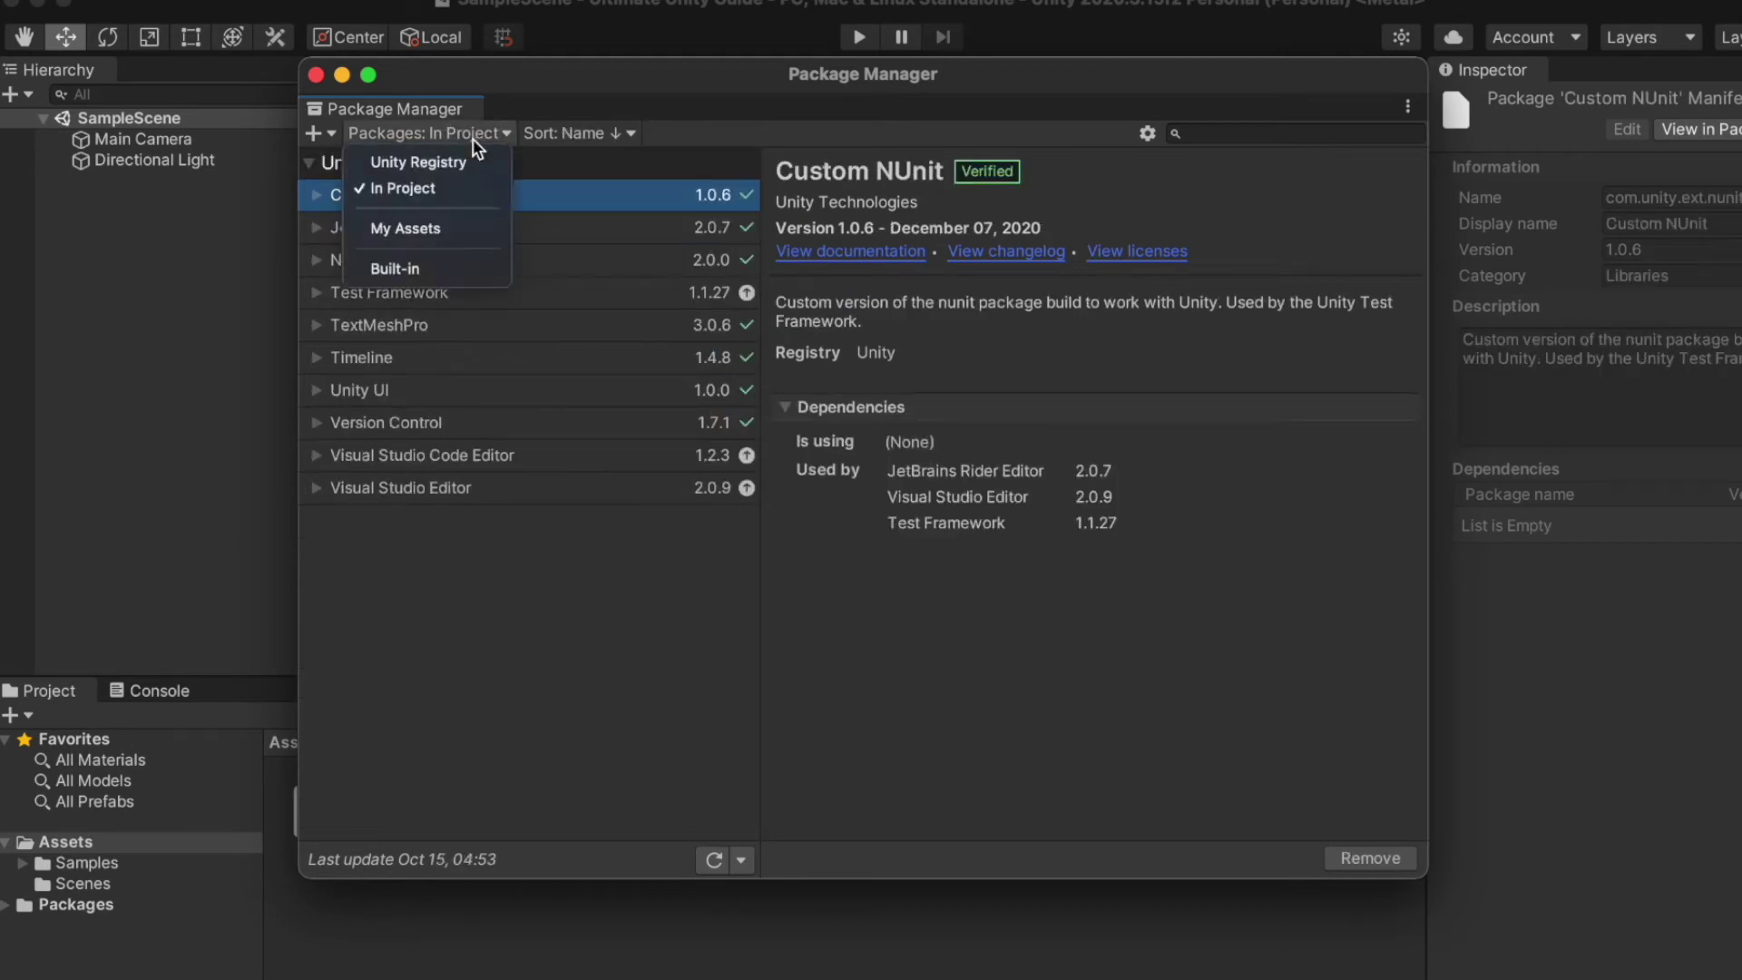
- Switch to My Assets and download Easy Ads for Unity Ads 1.0
left_click(442, 231)
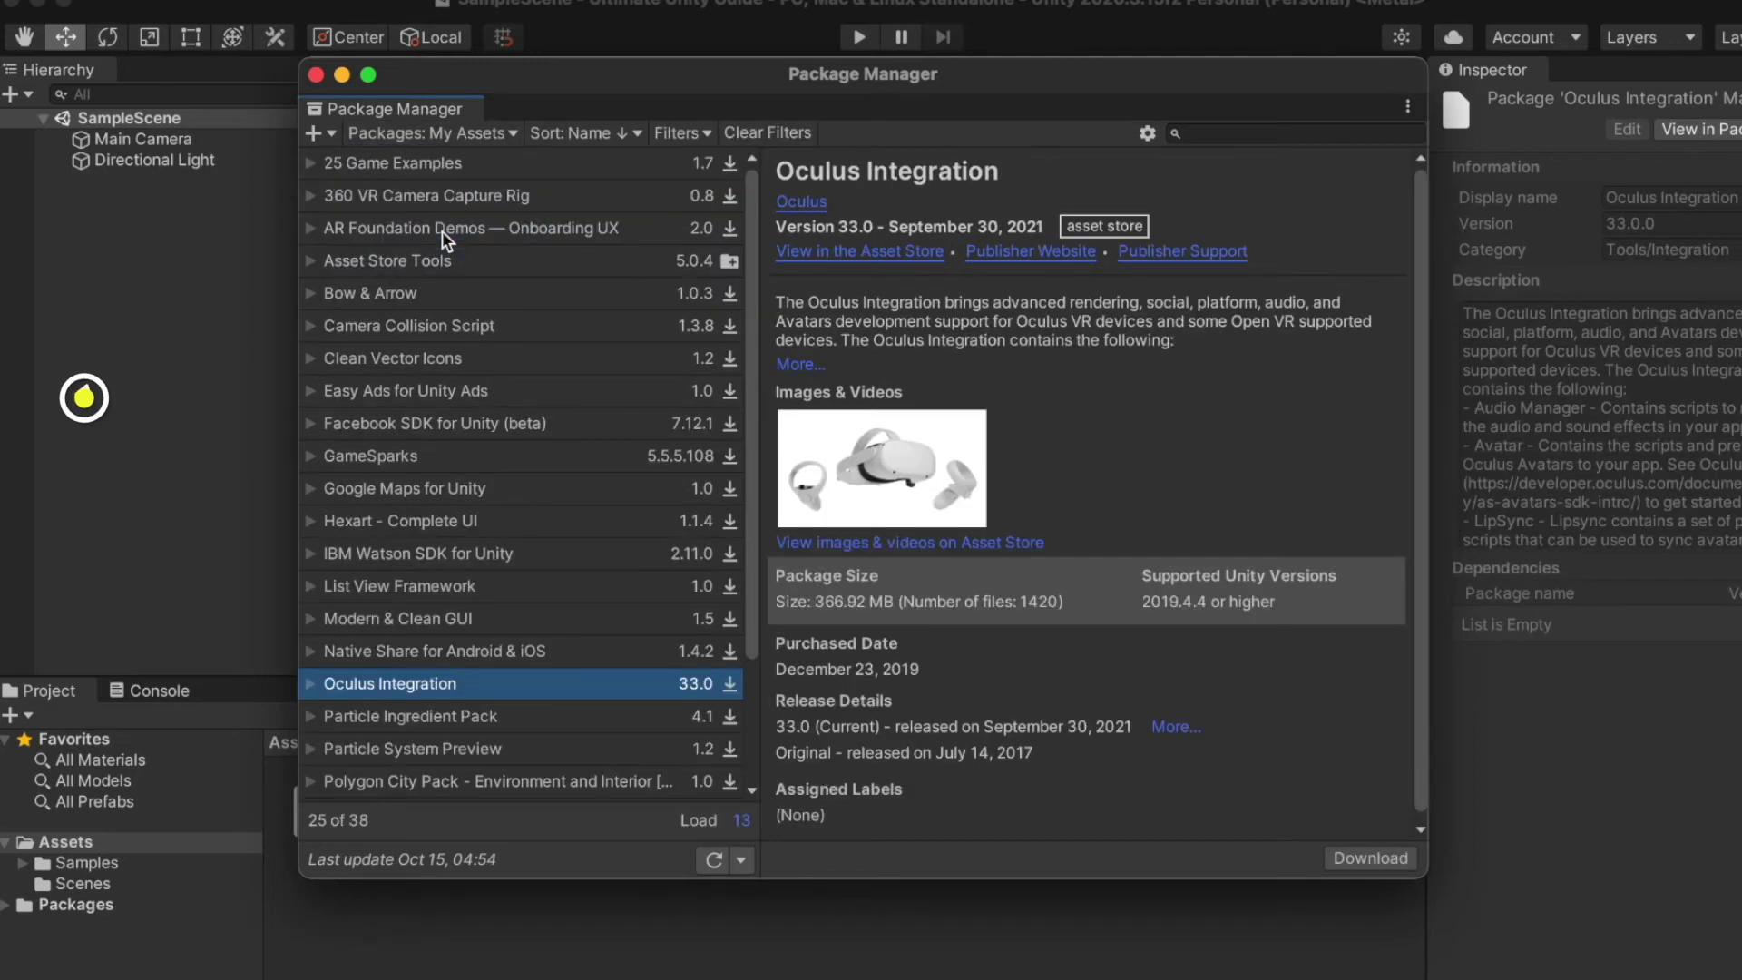
scroll(555, 490, "down", 2)
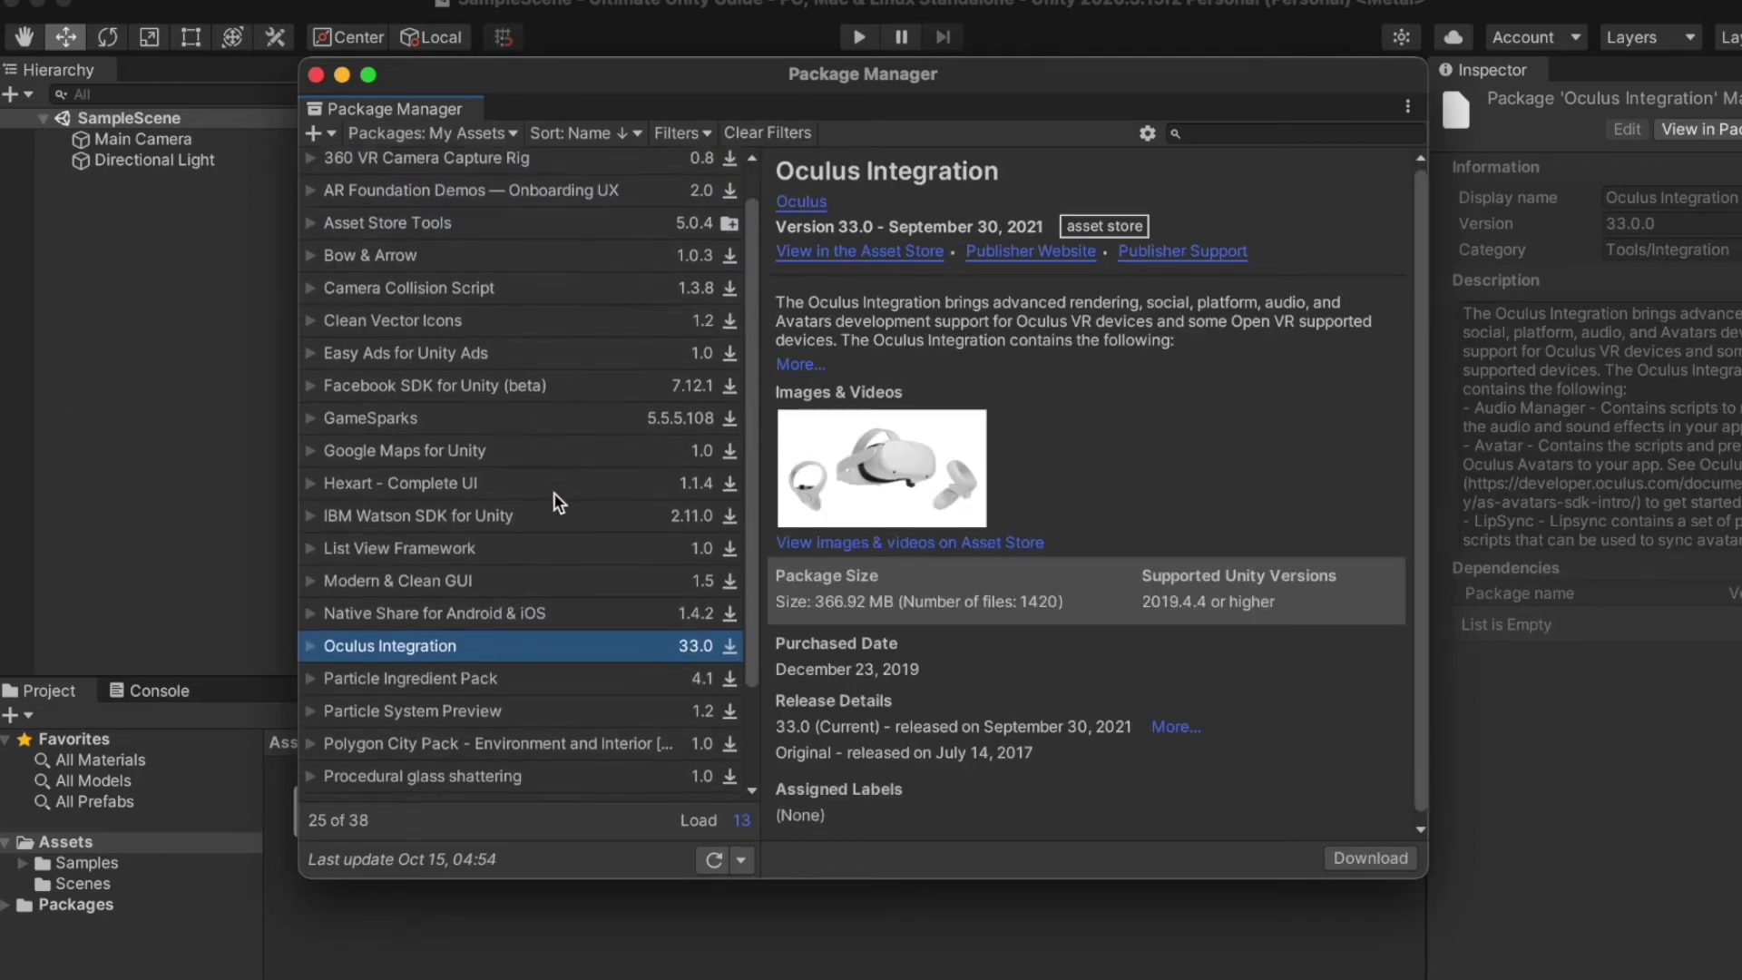
scroll(552, 492, "down", 3)
scroll(553, 492, "up", 3)
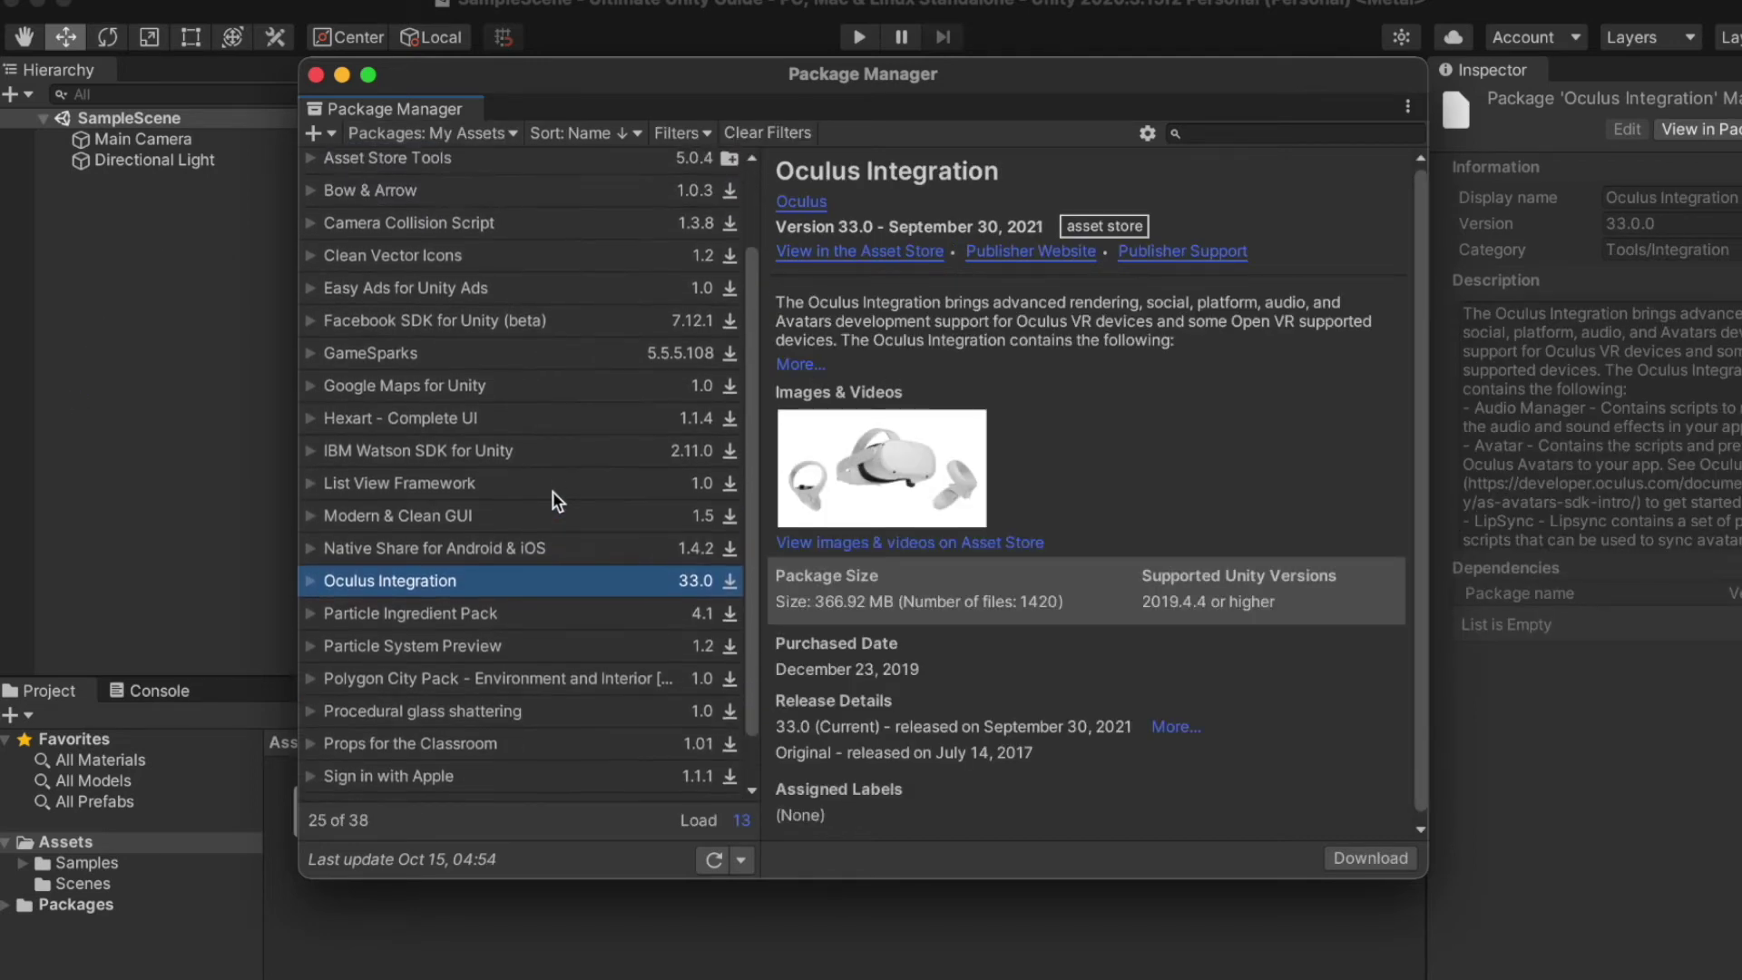
scroll(552, 491, "down", 3)
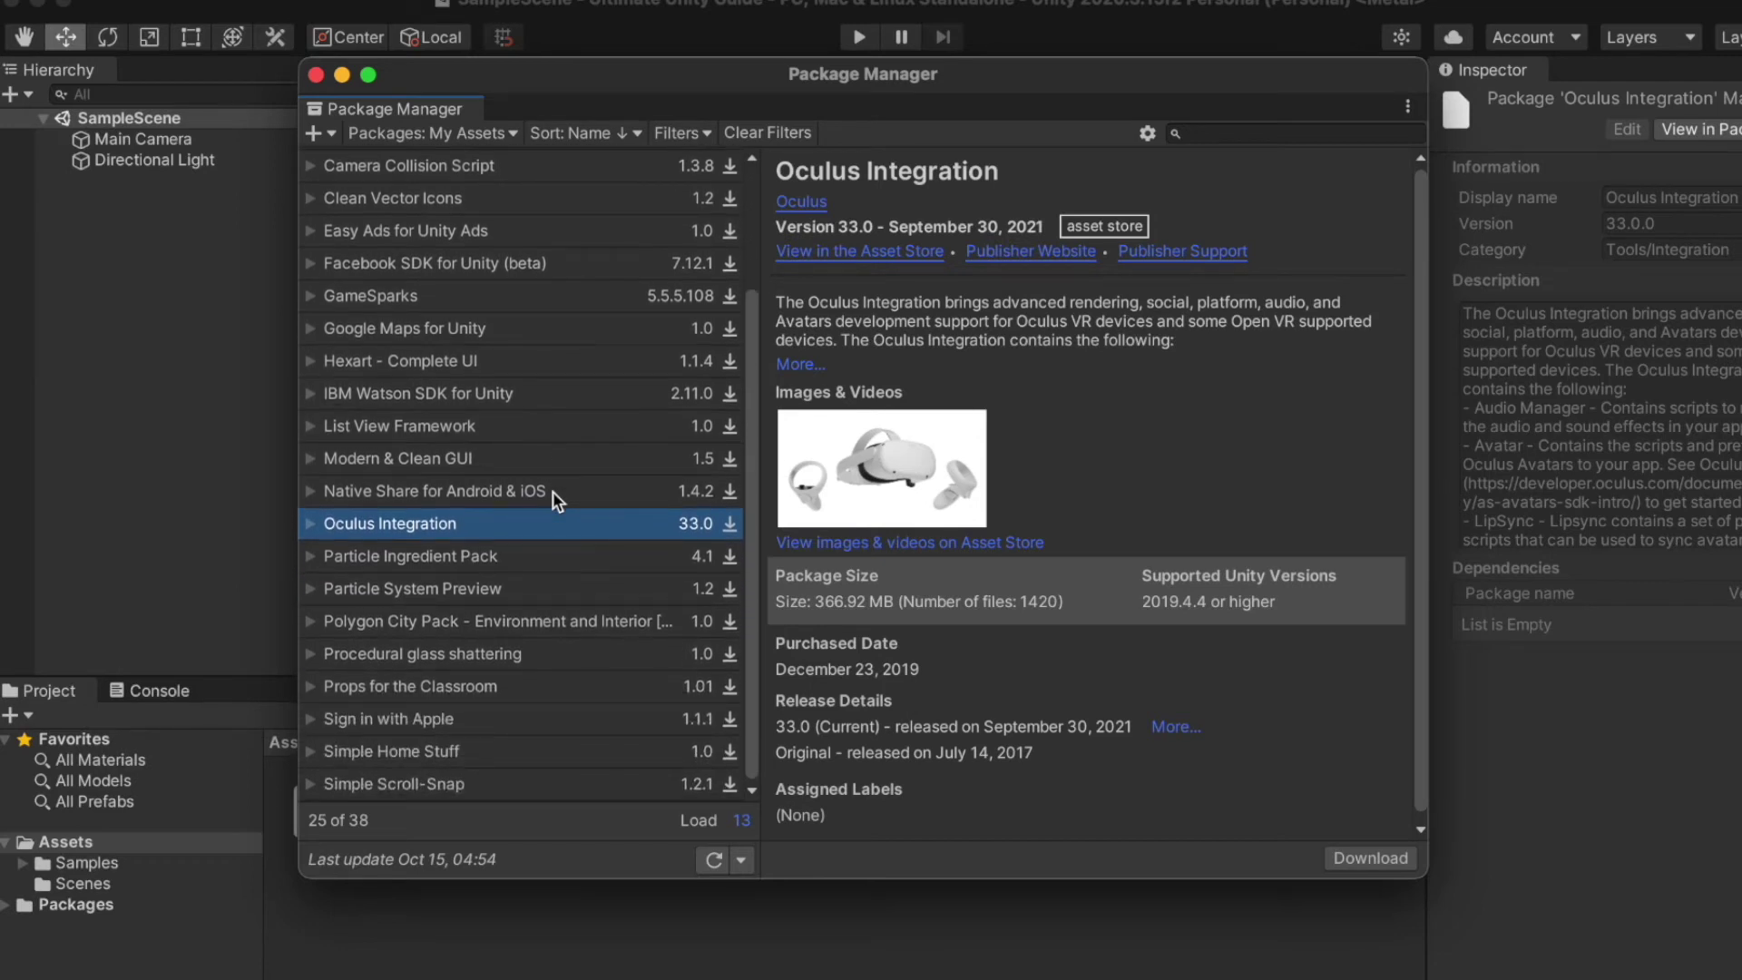
scroll(553, 492, "up", 5)
left_click(554, 389)
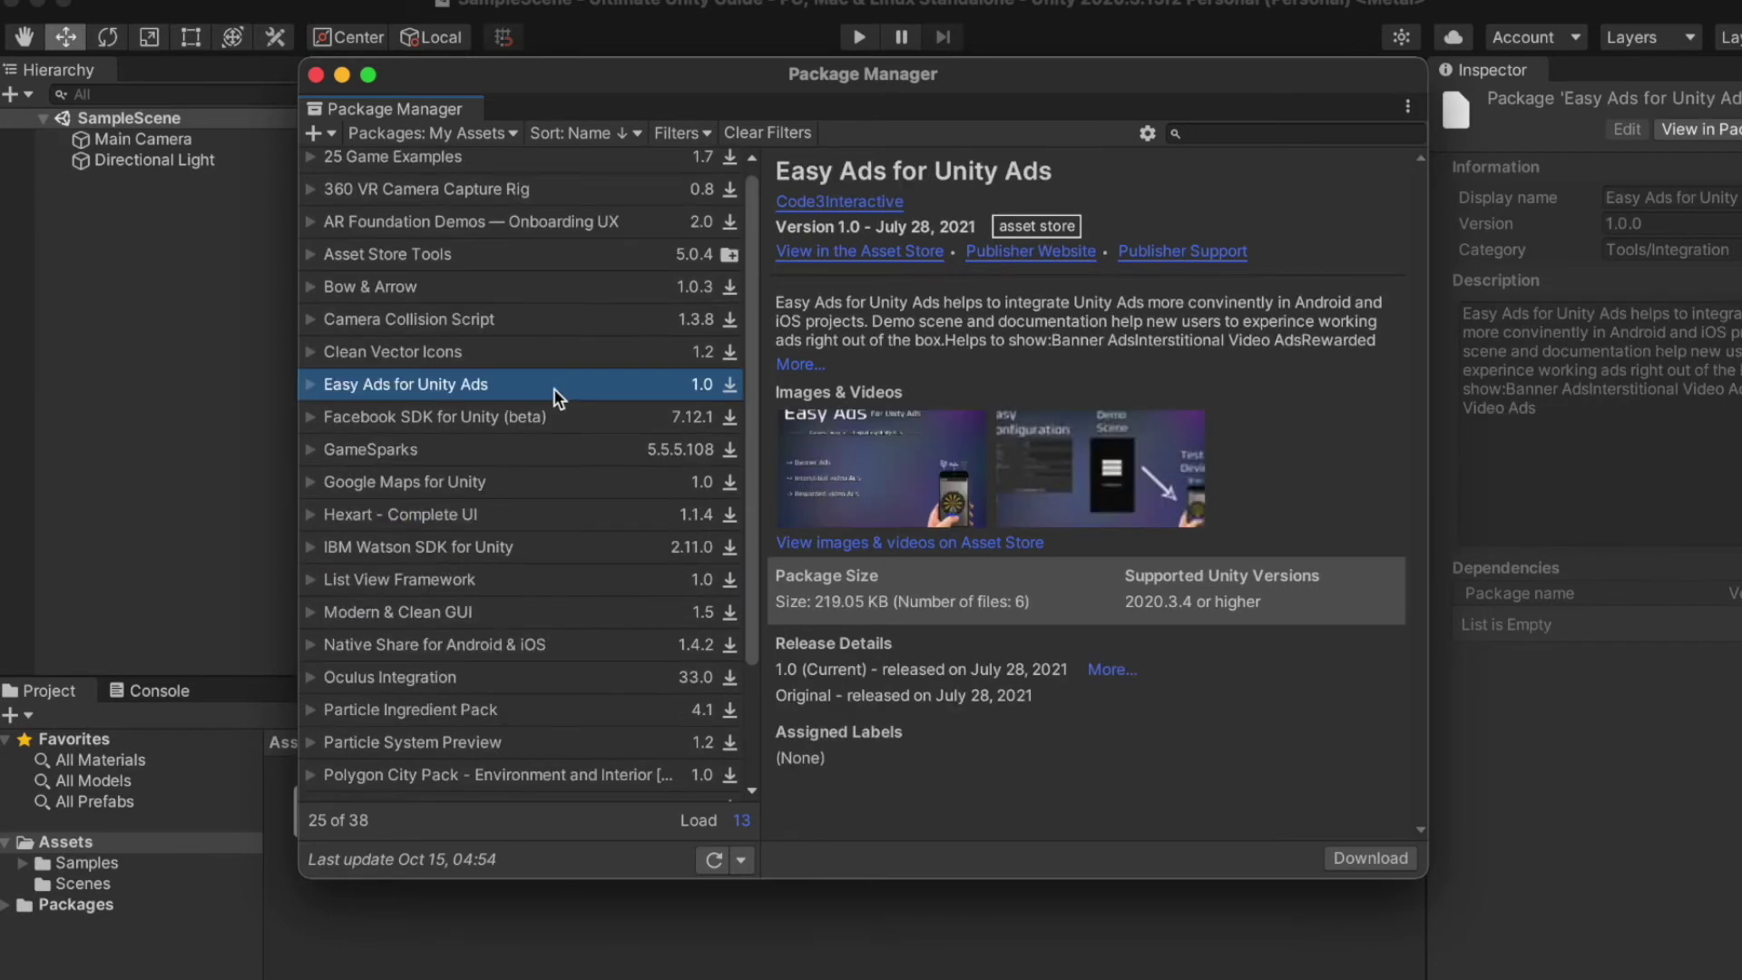
left_click(1345, 859)
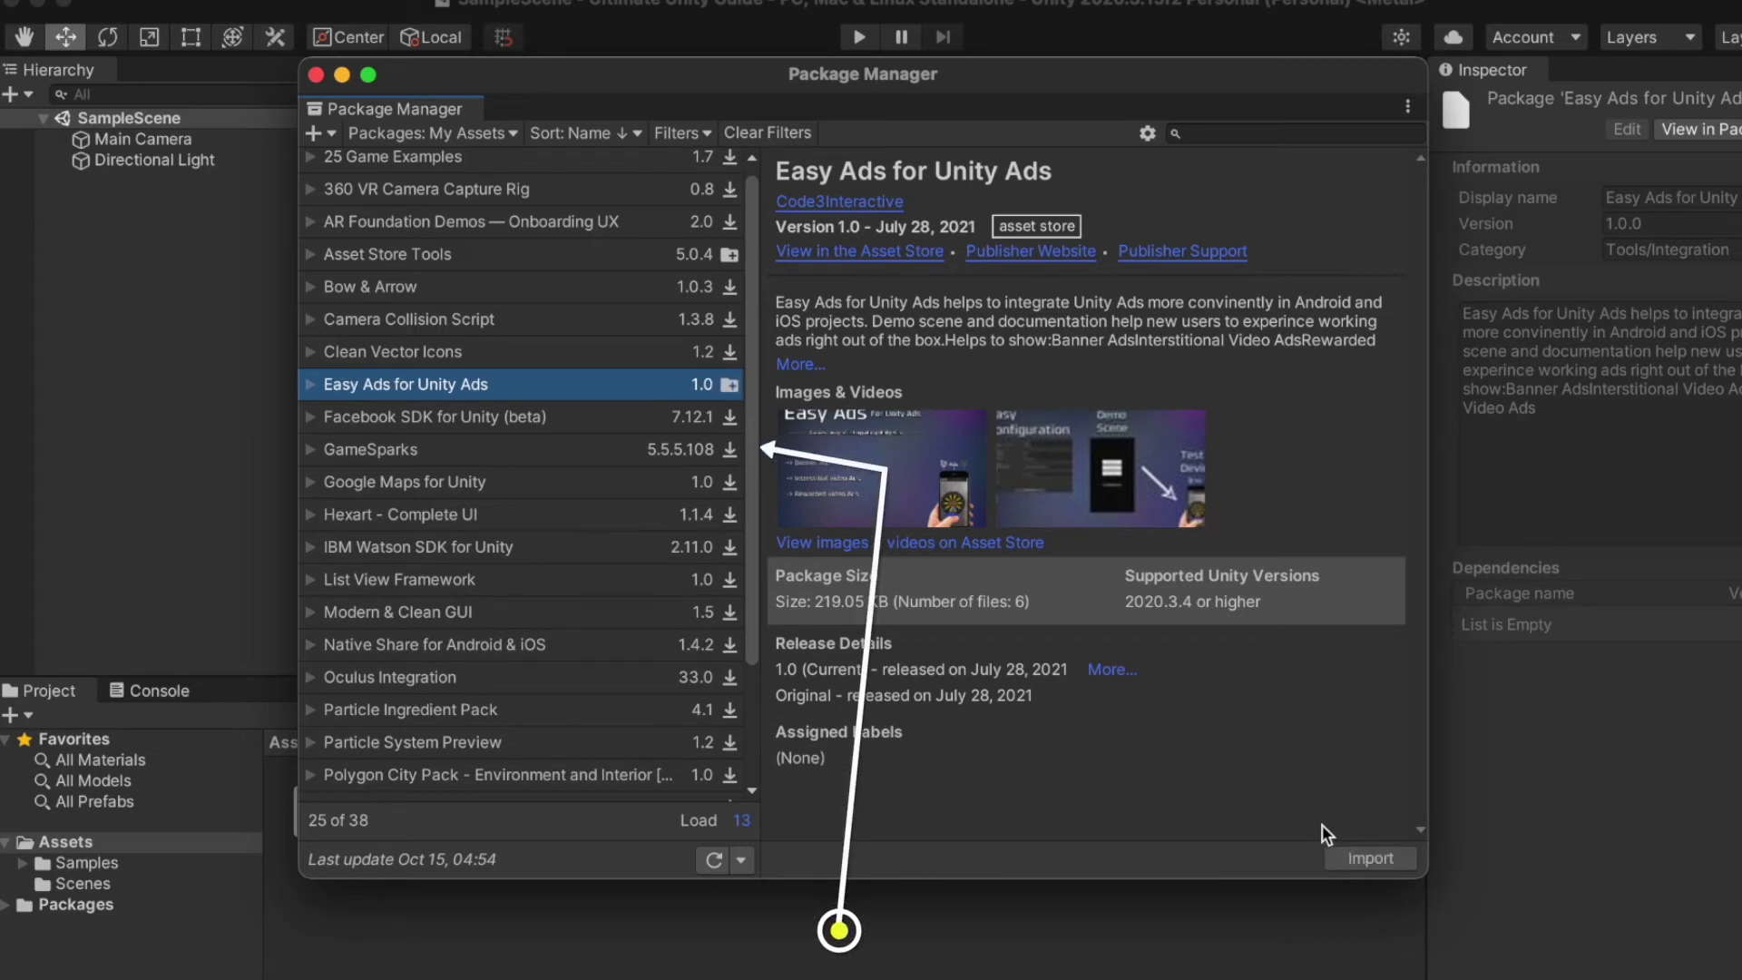
- Import Easy Ads for Unity Ads, installing its package dependencies and all its files
left_click(1398, 859)
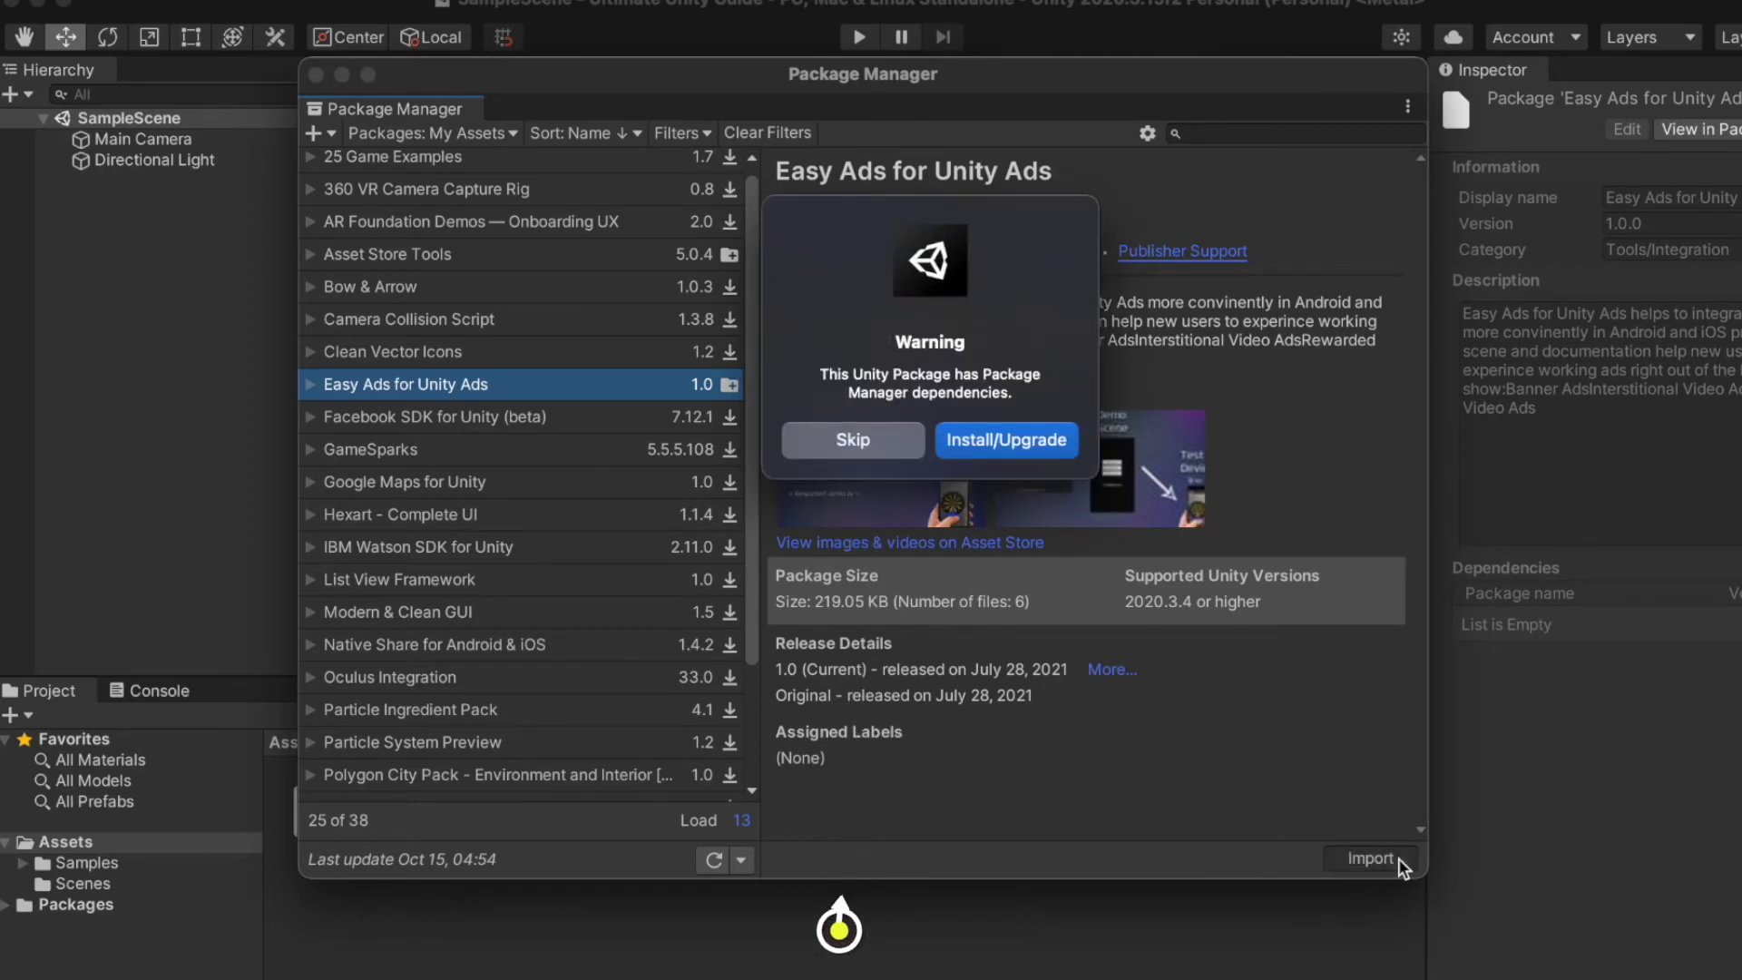
left_click(1048, 445)
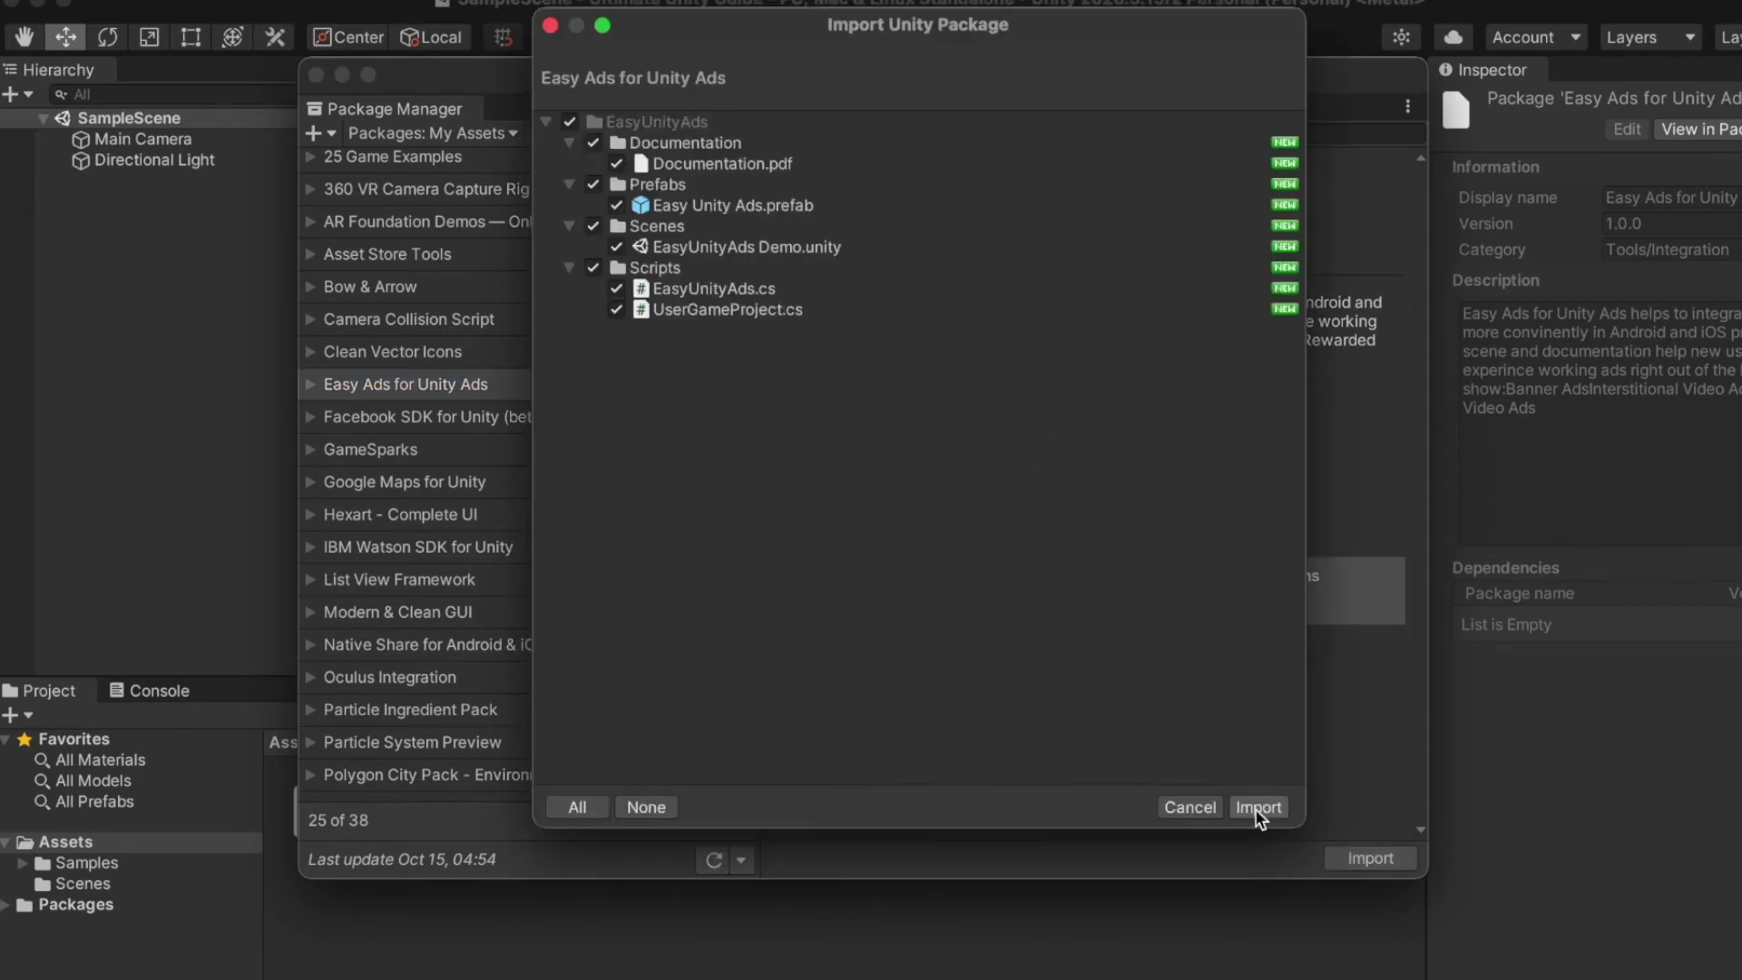
left_click(1255, 808)
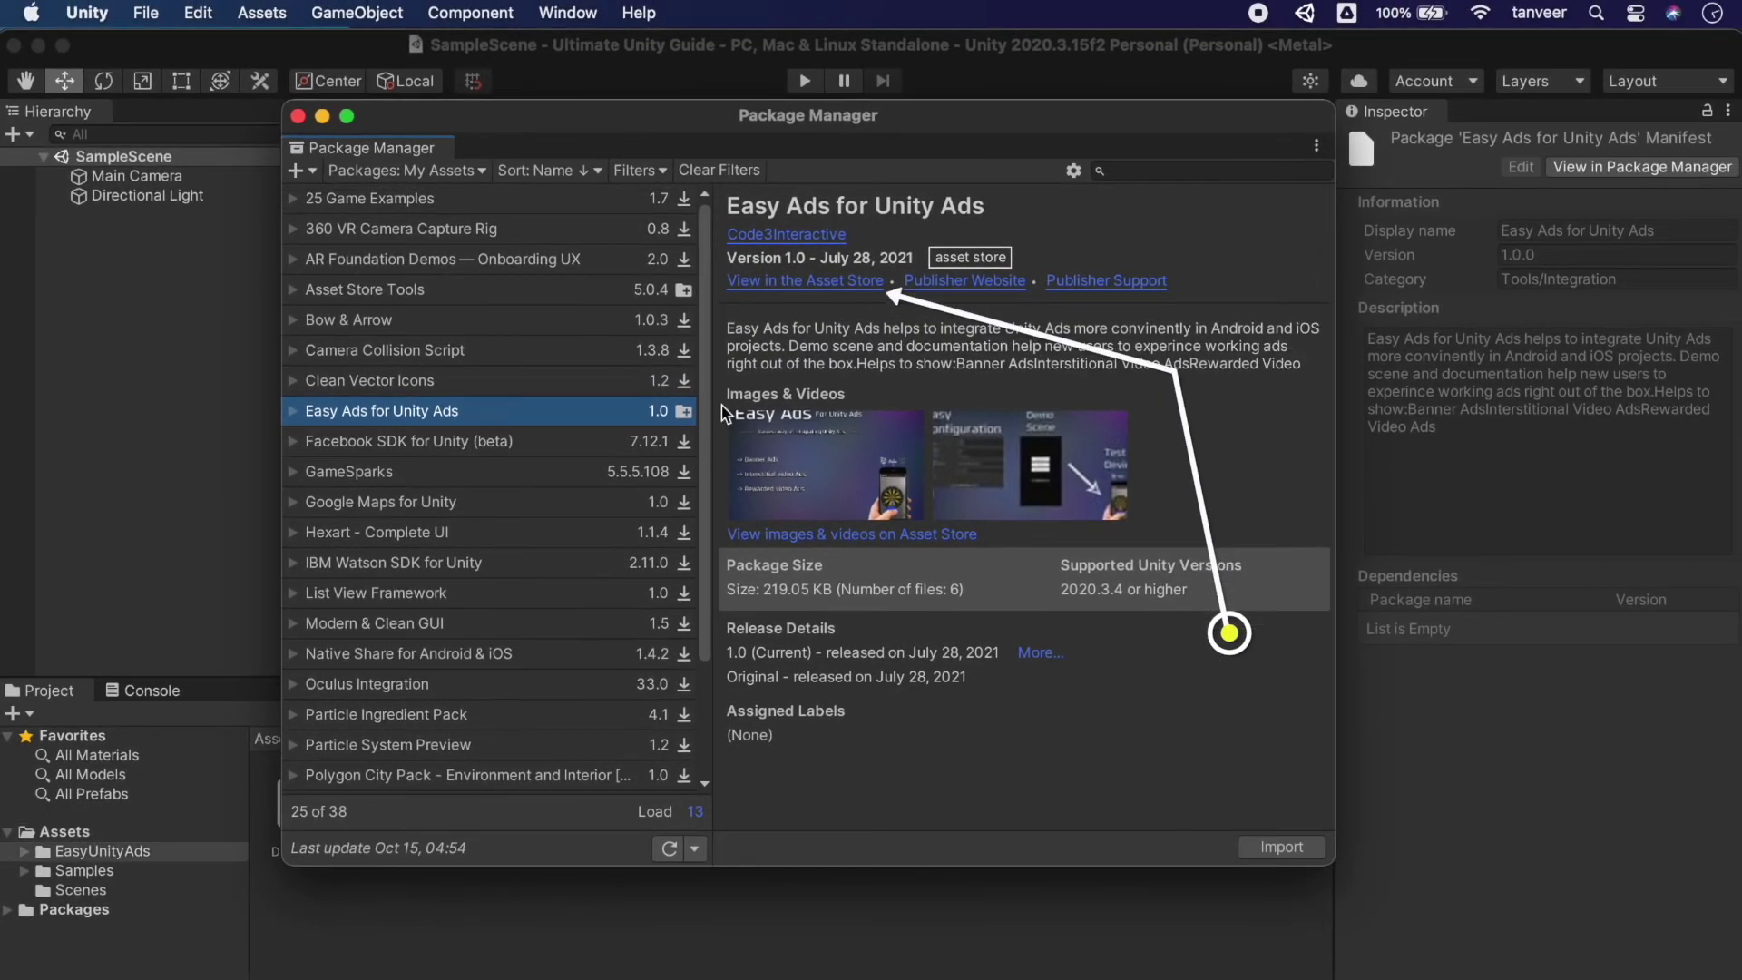
- Look over the Easy Ads Asset Store page in Chrome, then return to Unity
left_click(825, 283)
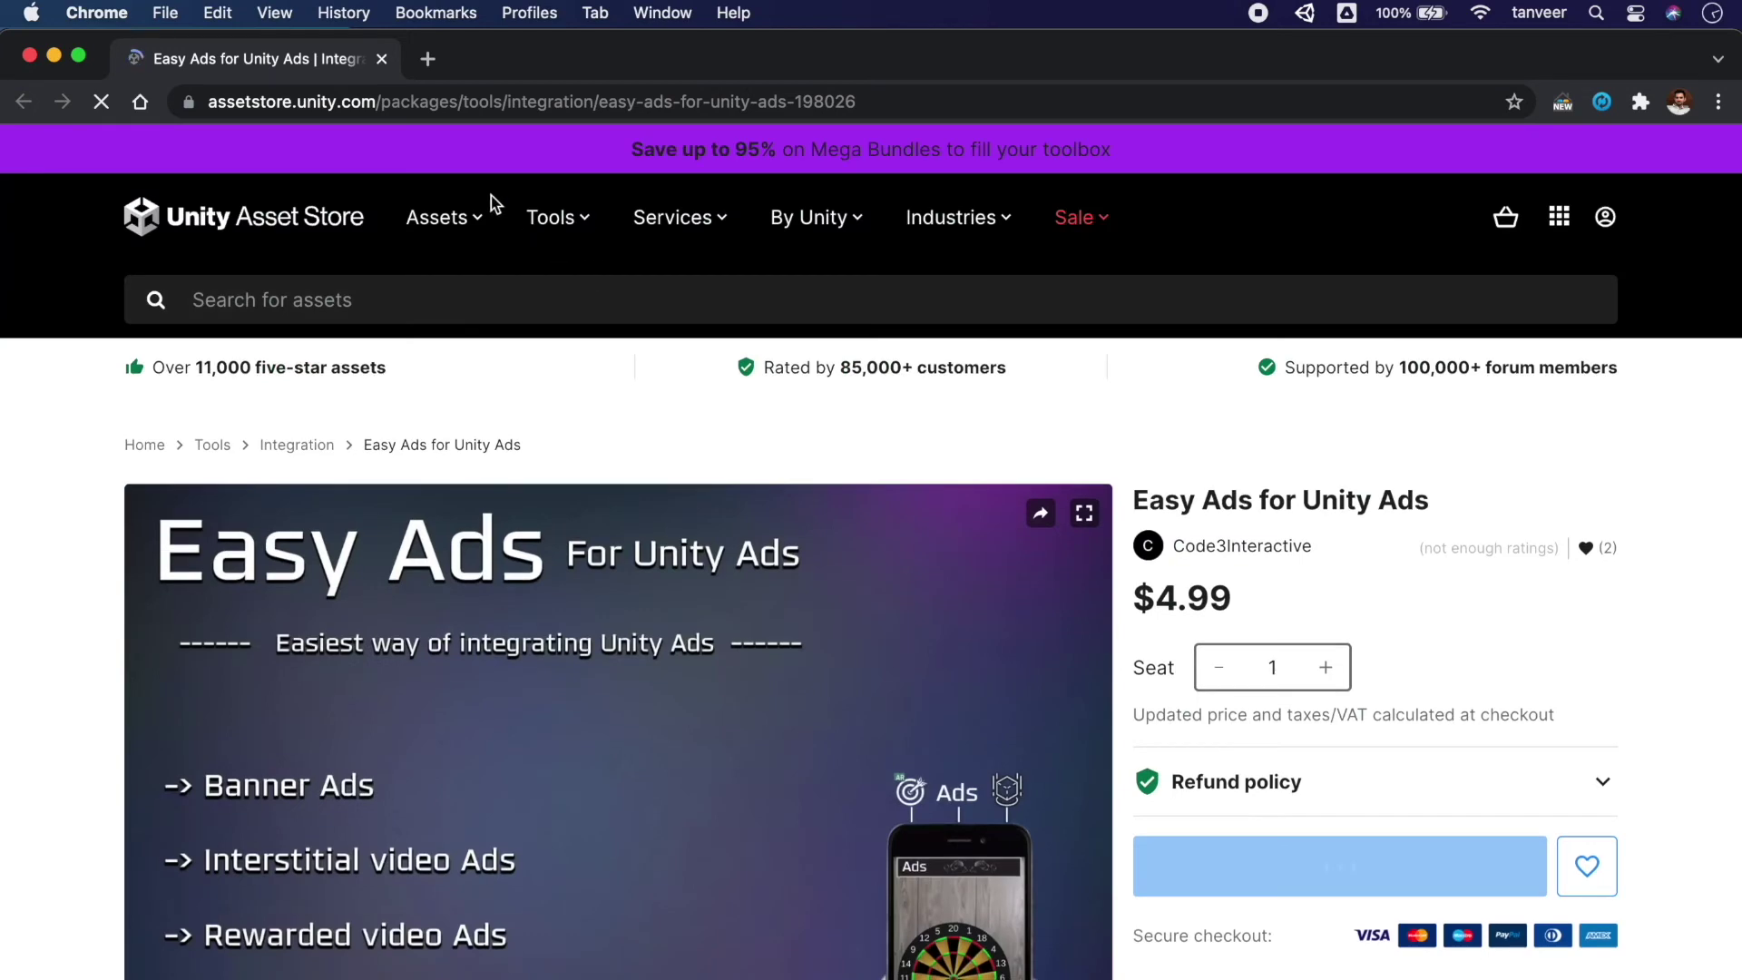
scroll(717, 610, "down", 5)
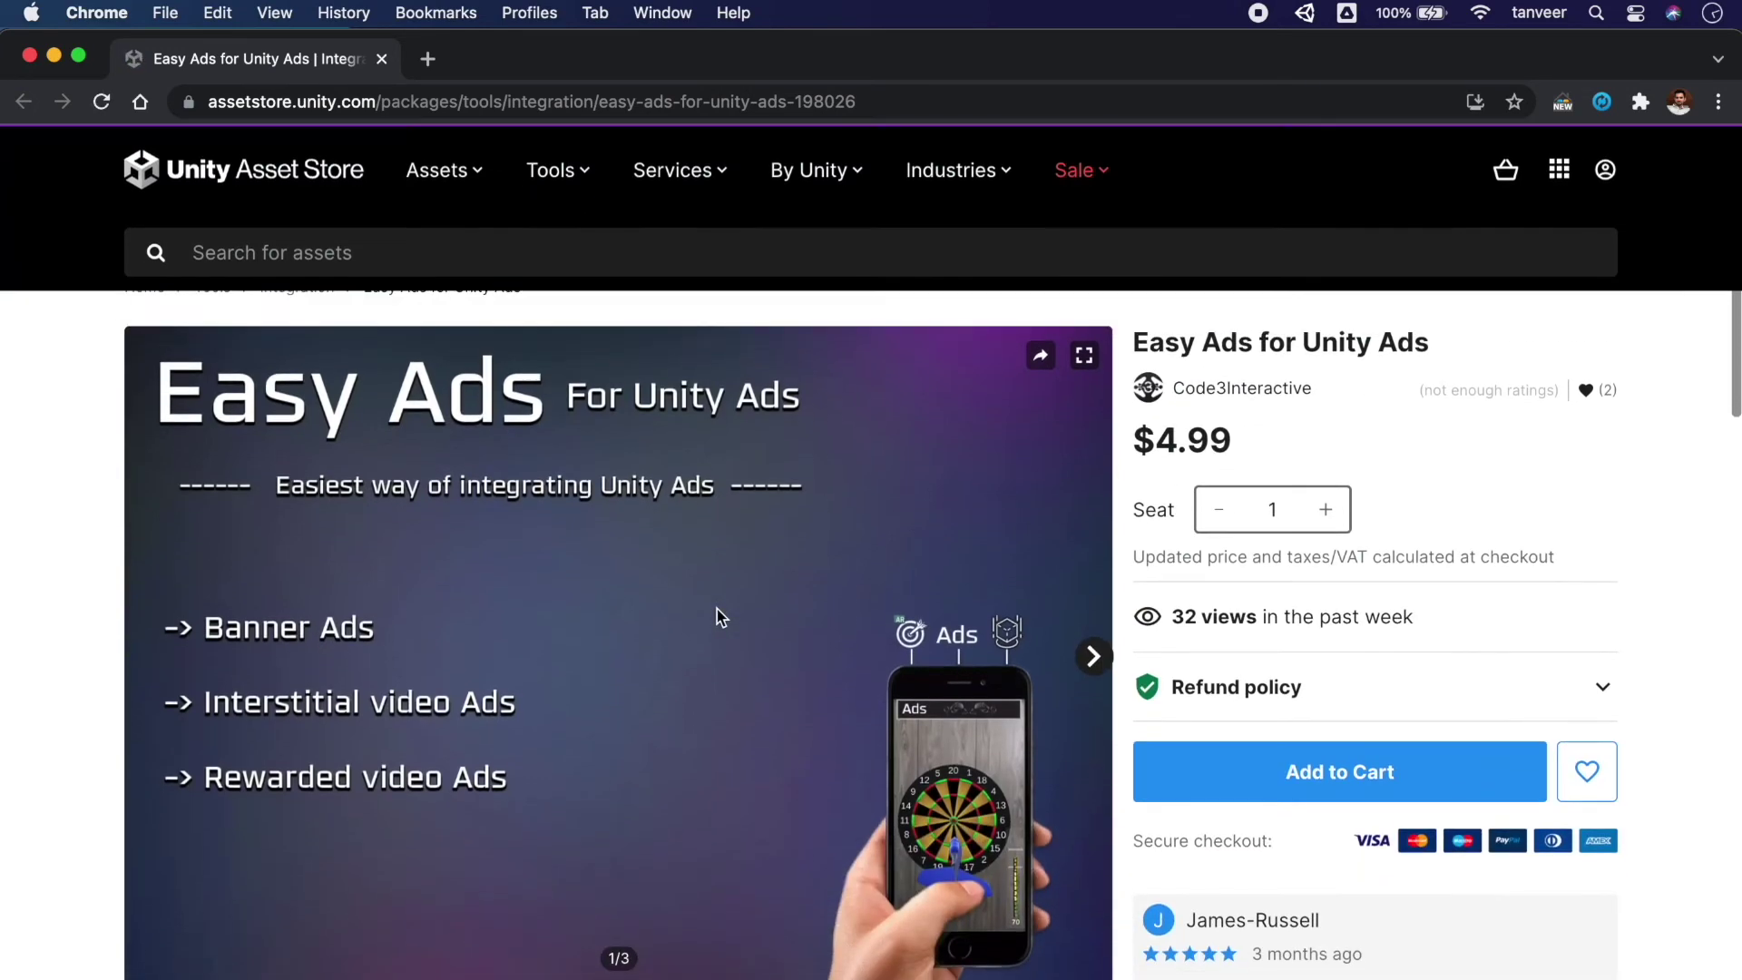
scroll(717, 607, "up", 5)
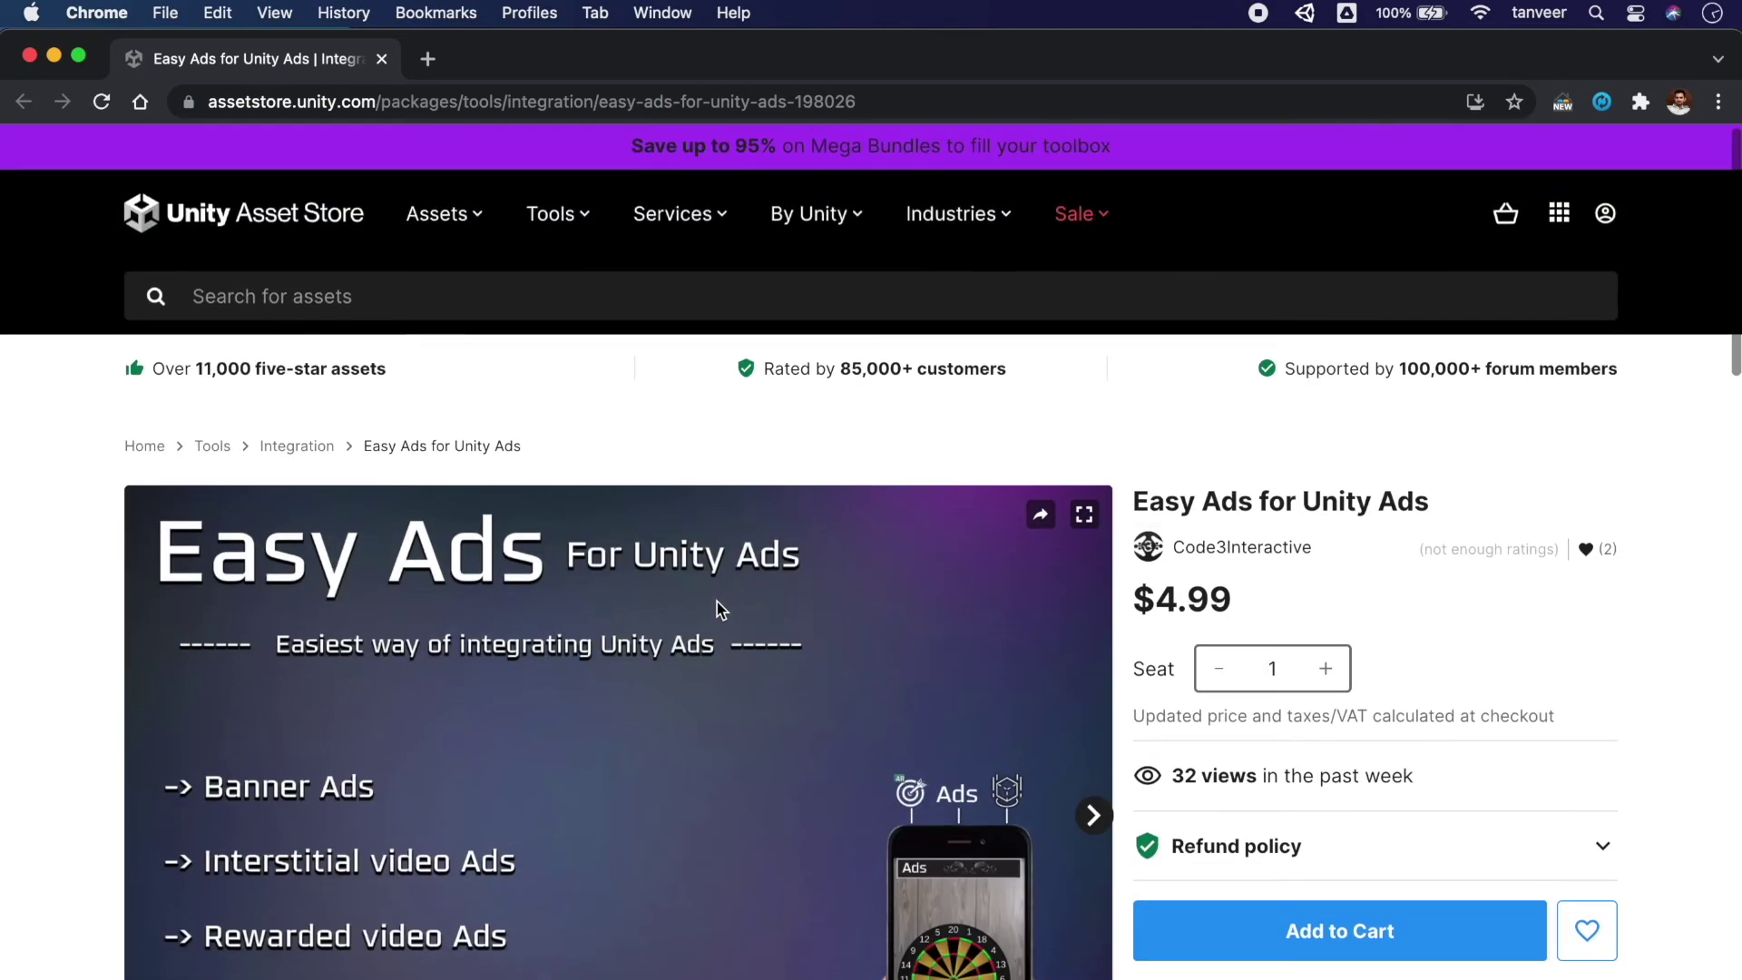
left_click(381, 58)
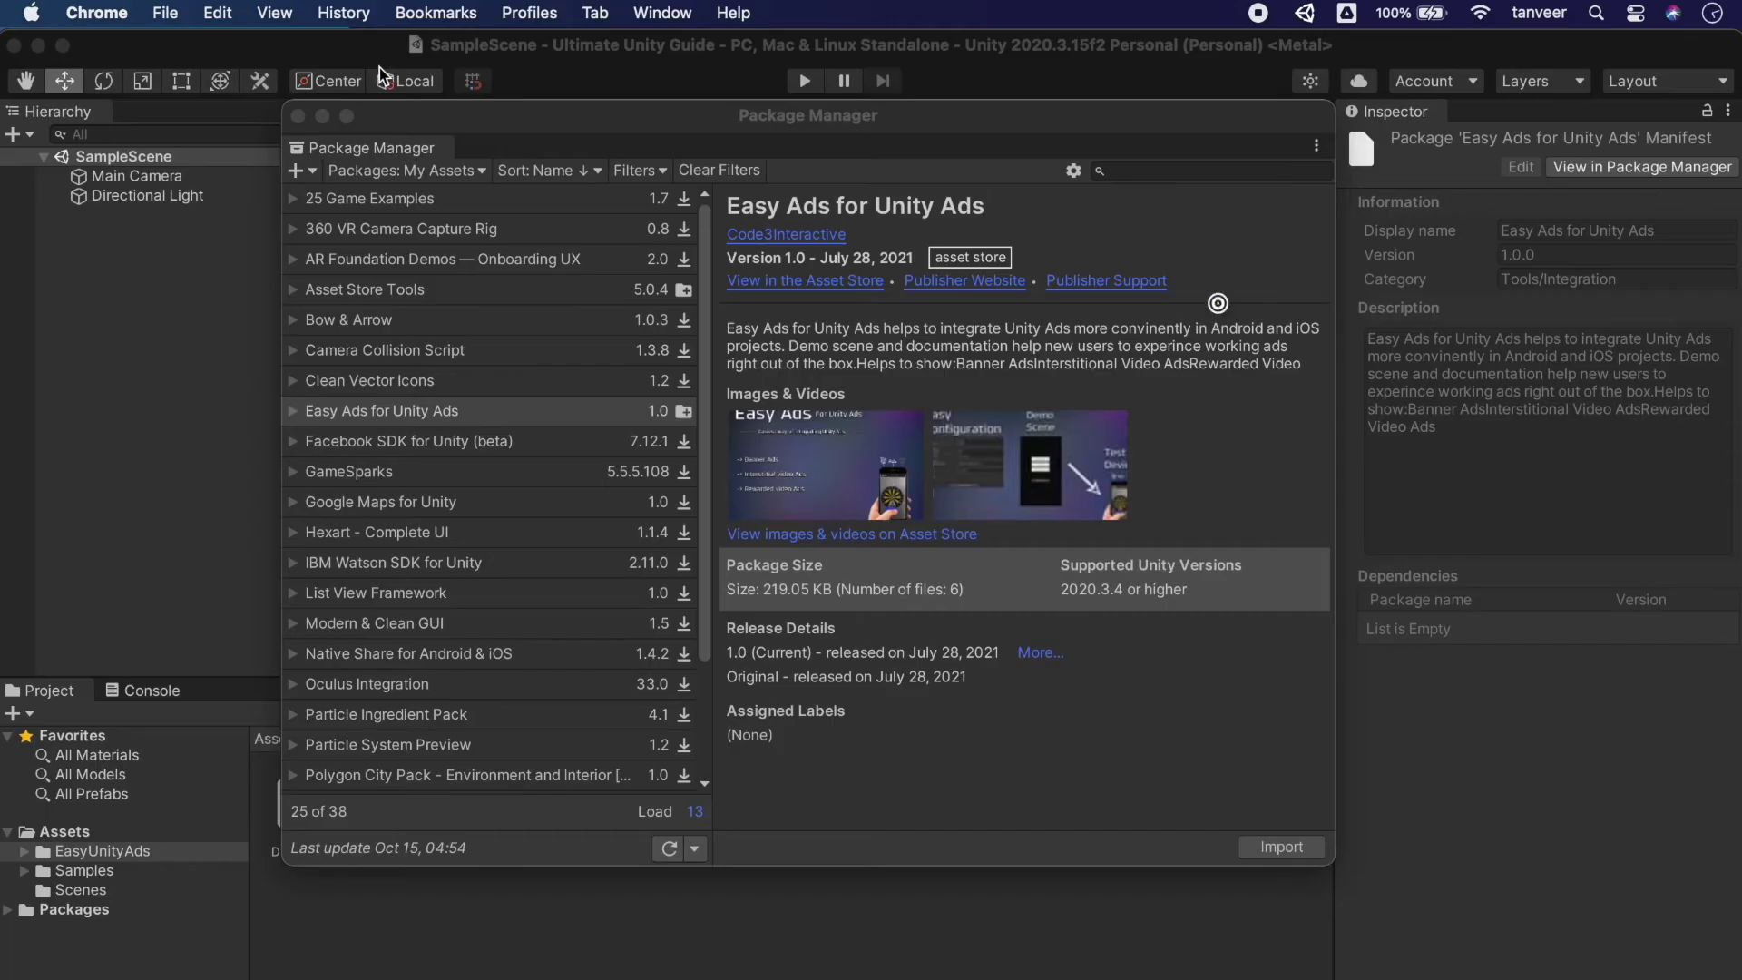
left_click(1216, 299)
- Check the publisher's website, then show Facebook SDK for Unity (beta) details
left_click(975, 282)
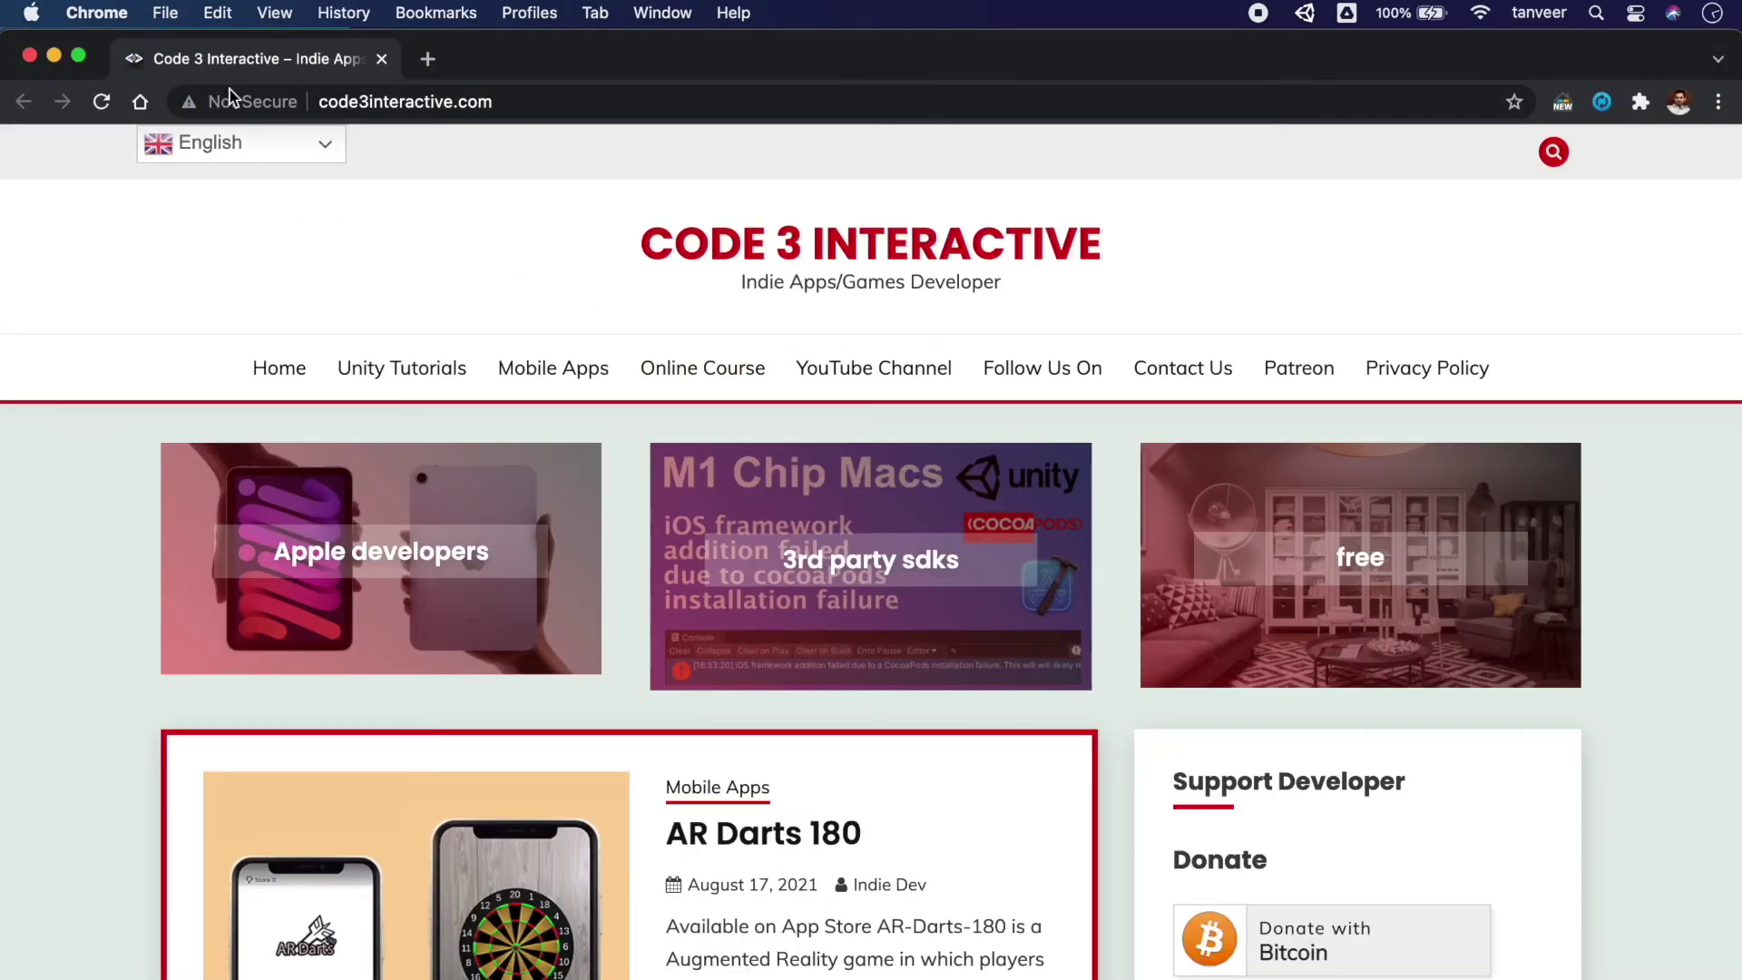
left_click(381, 58)
left_click(451, 443)
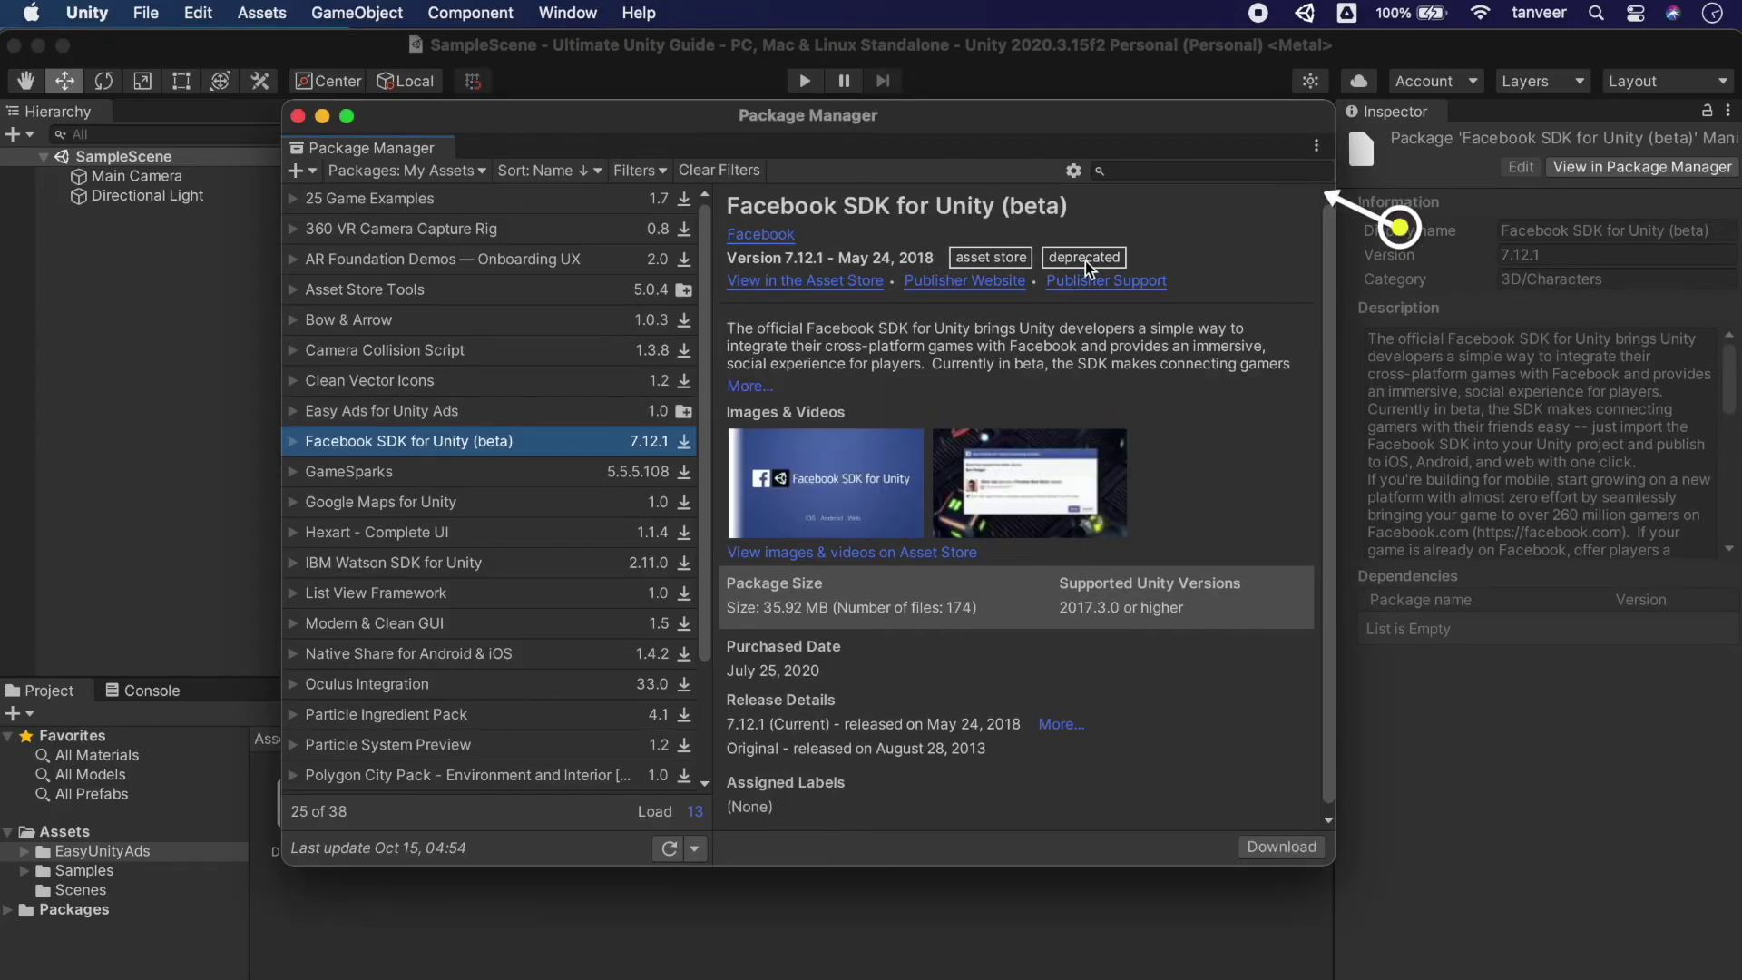
- Download and save facebook-unity-sdk-11.0.0.zip from the Facebook SDK publisher's website
left_click(777, 281)
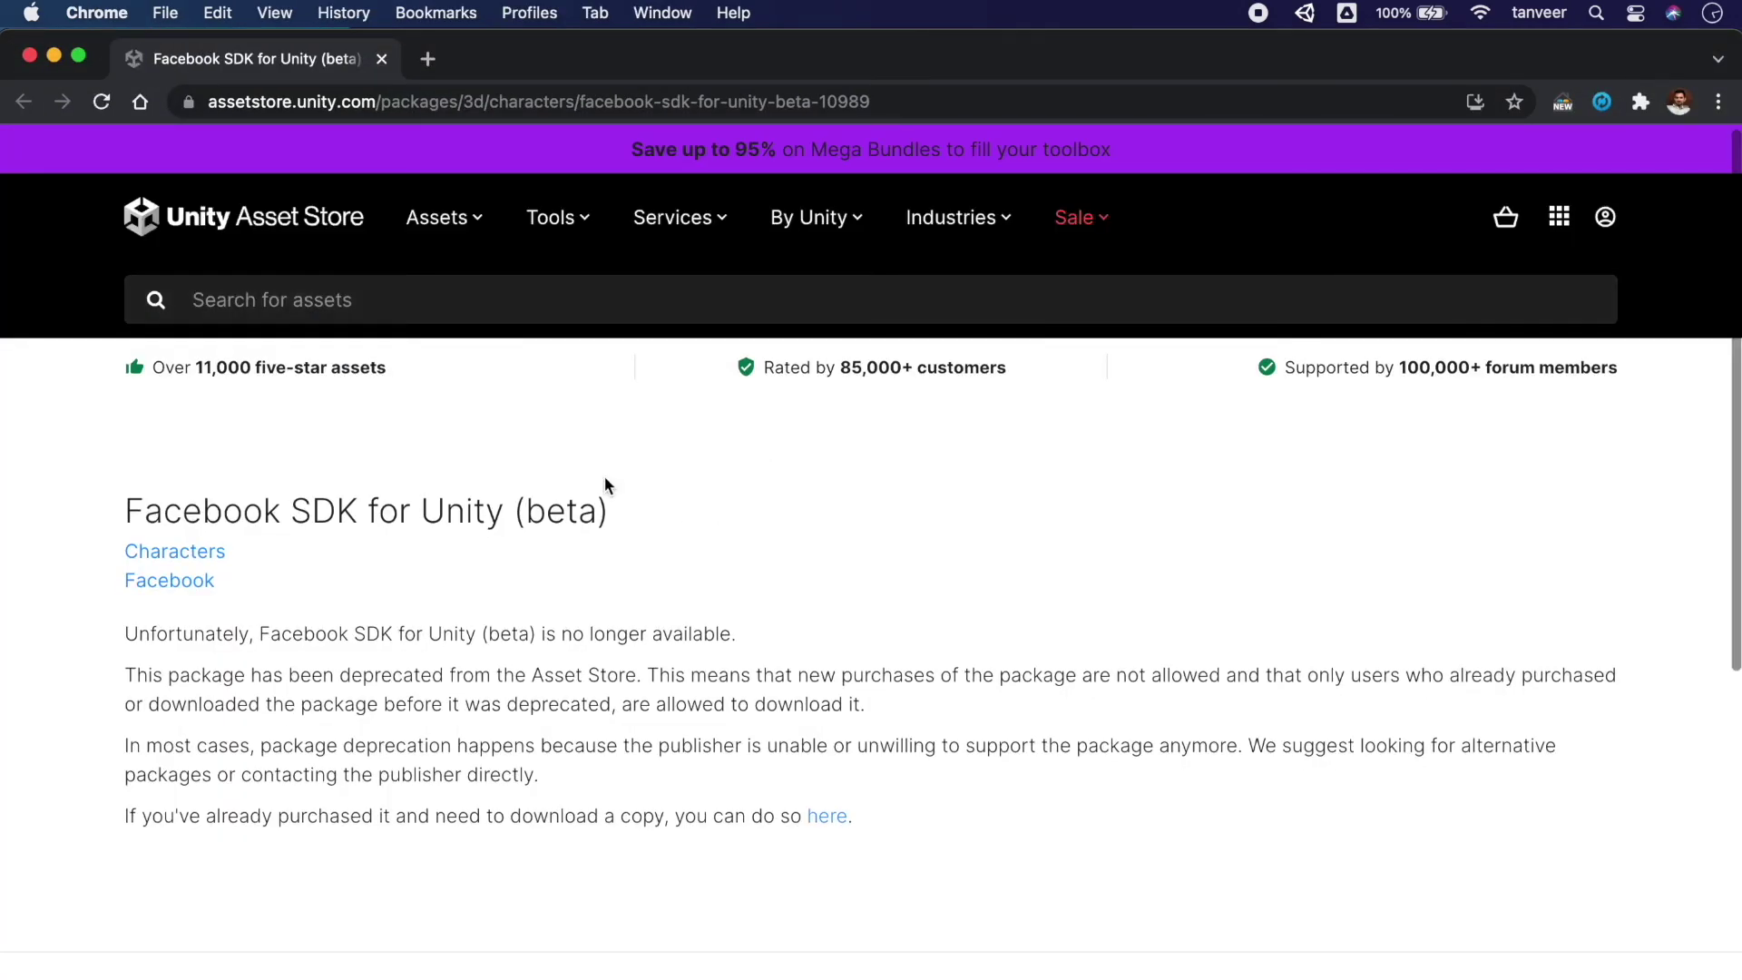
left_click(382, 60)
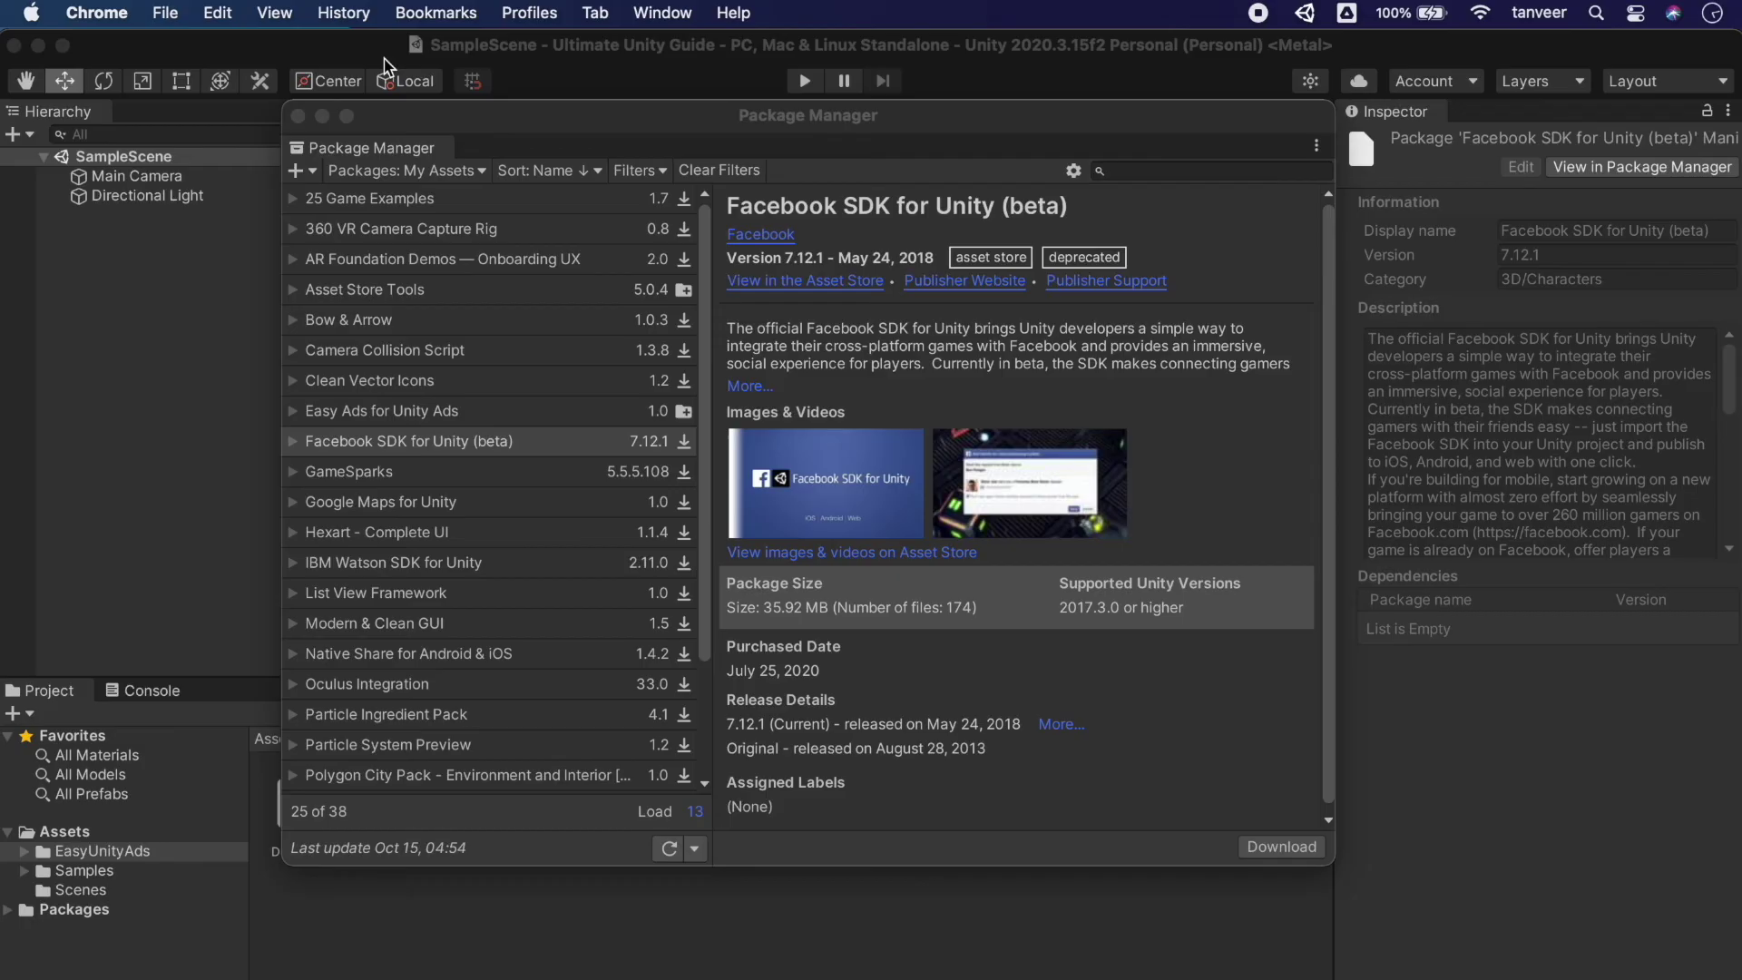
left_click(932, 283)
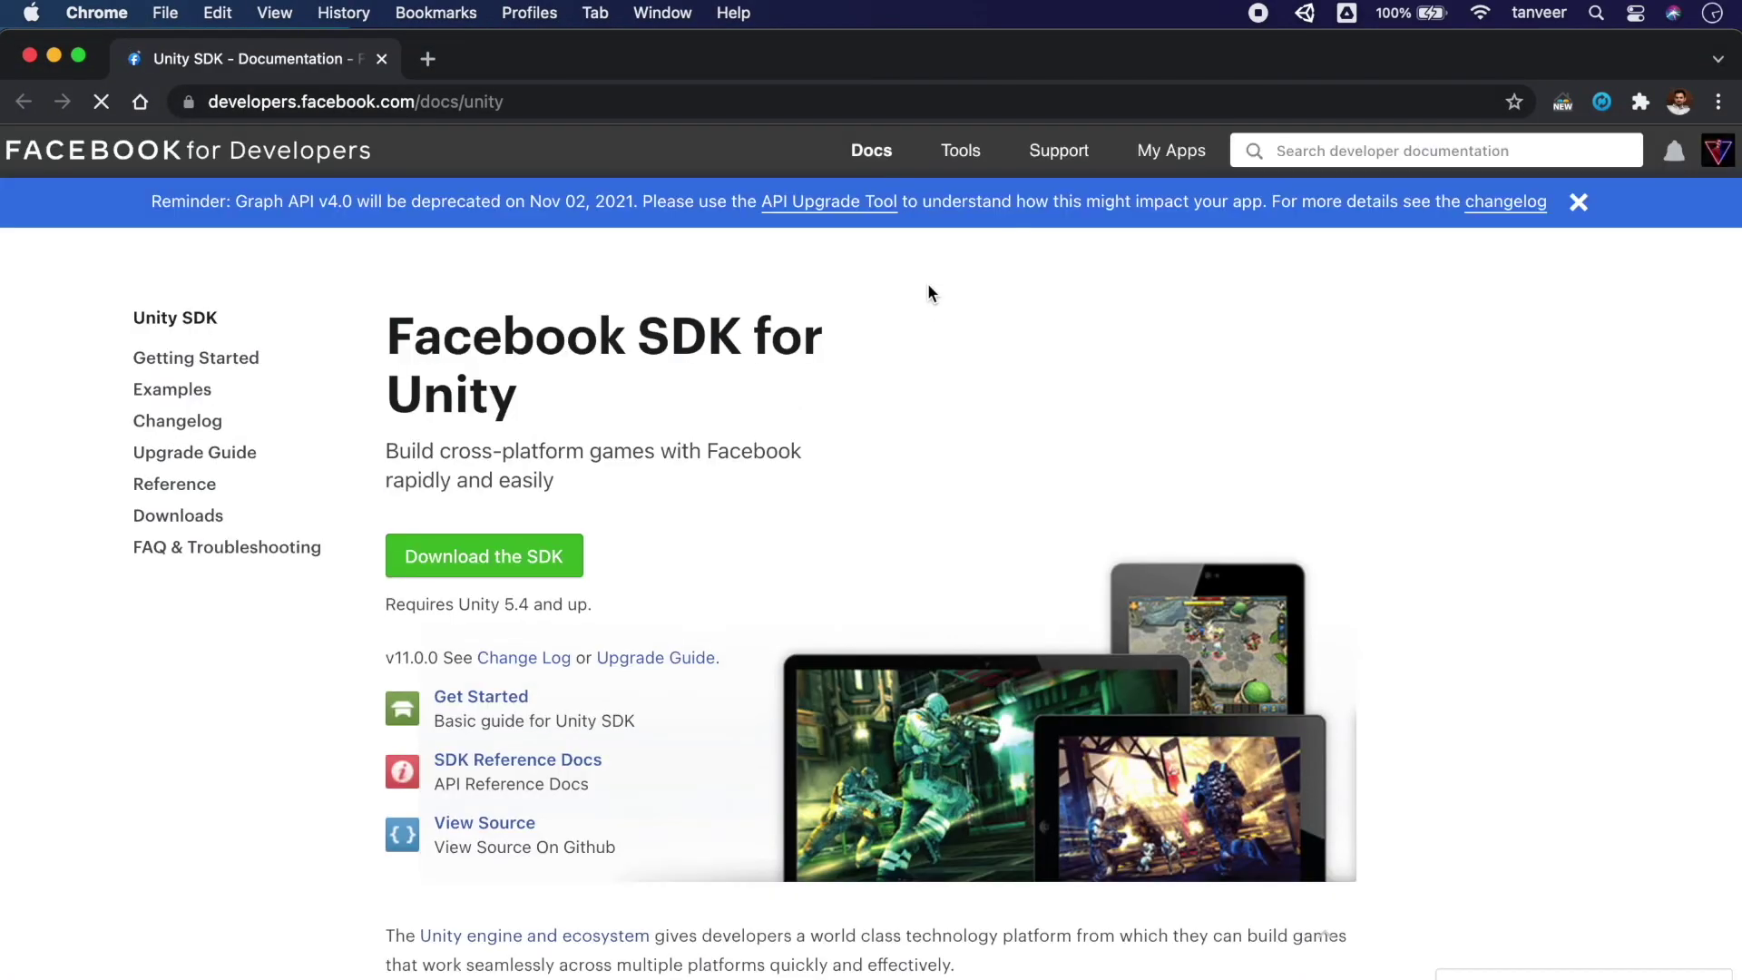
left_click(552, 572)
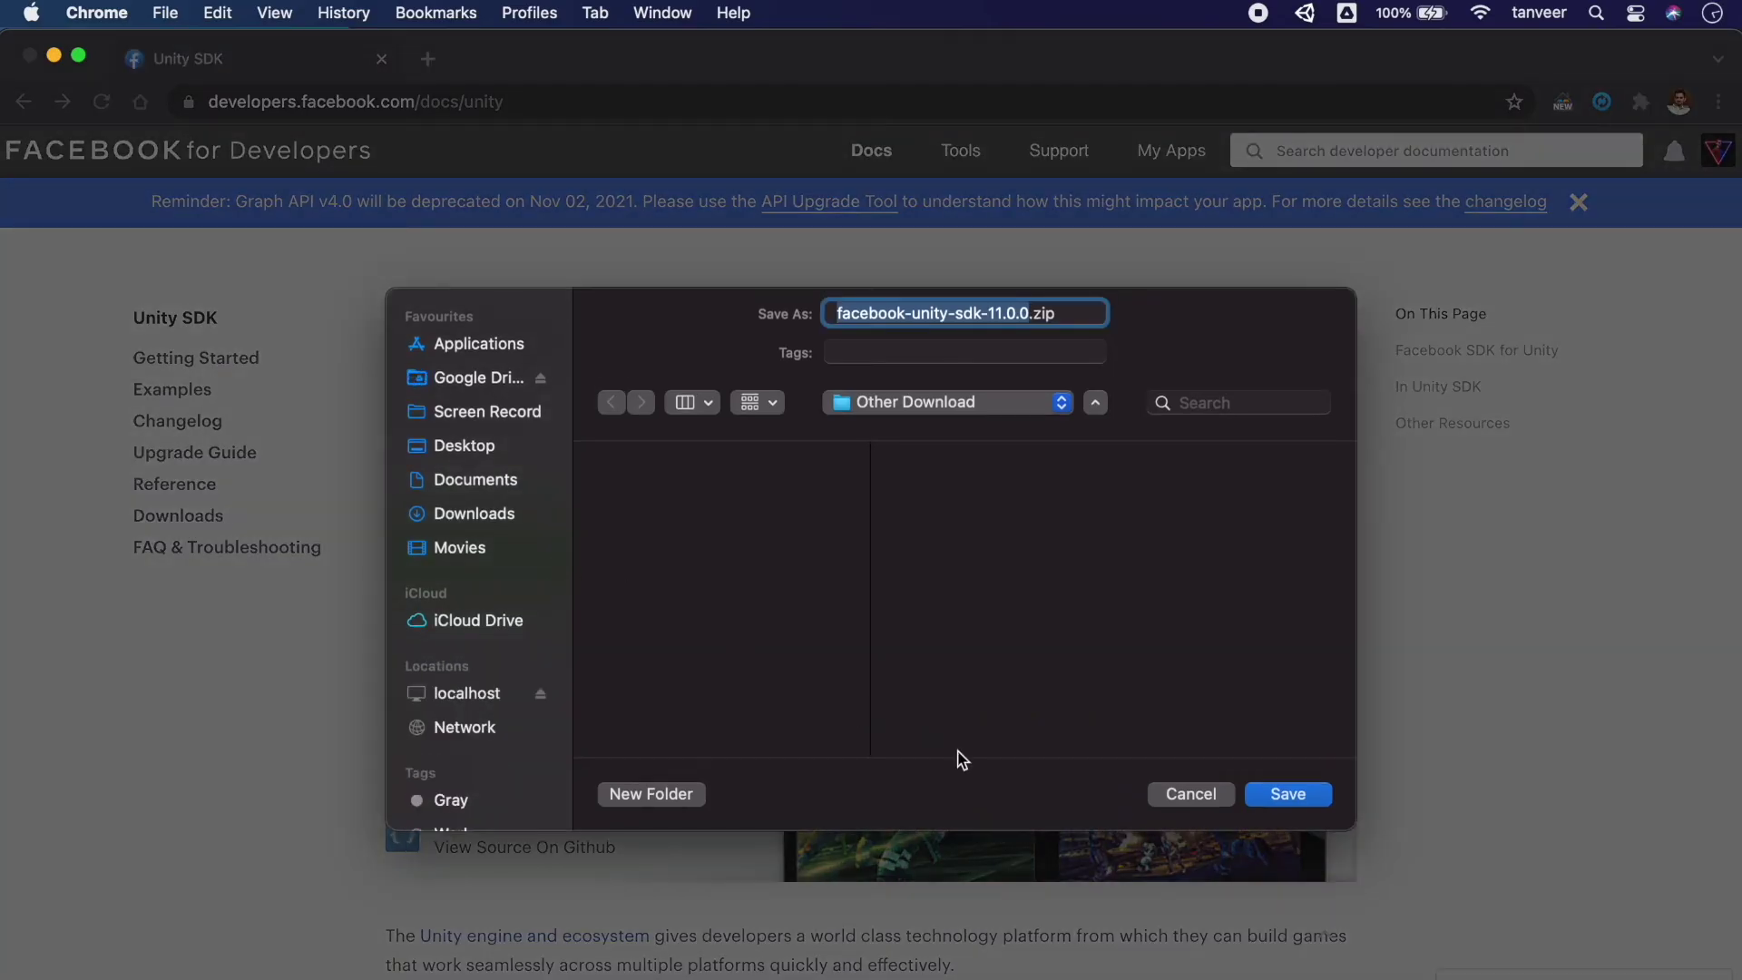
left_click(1286, 795)
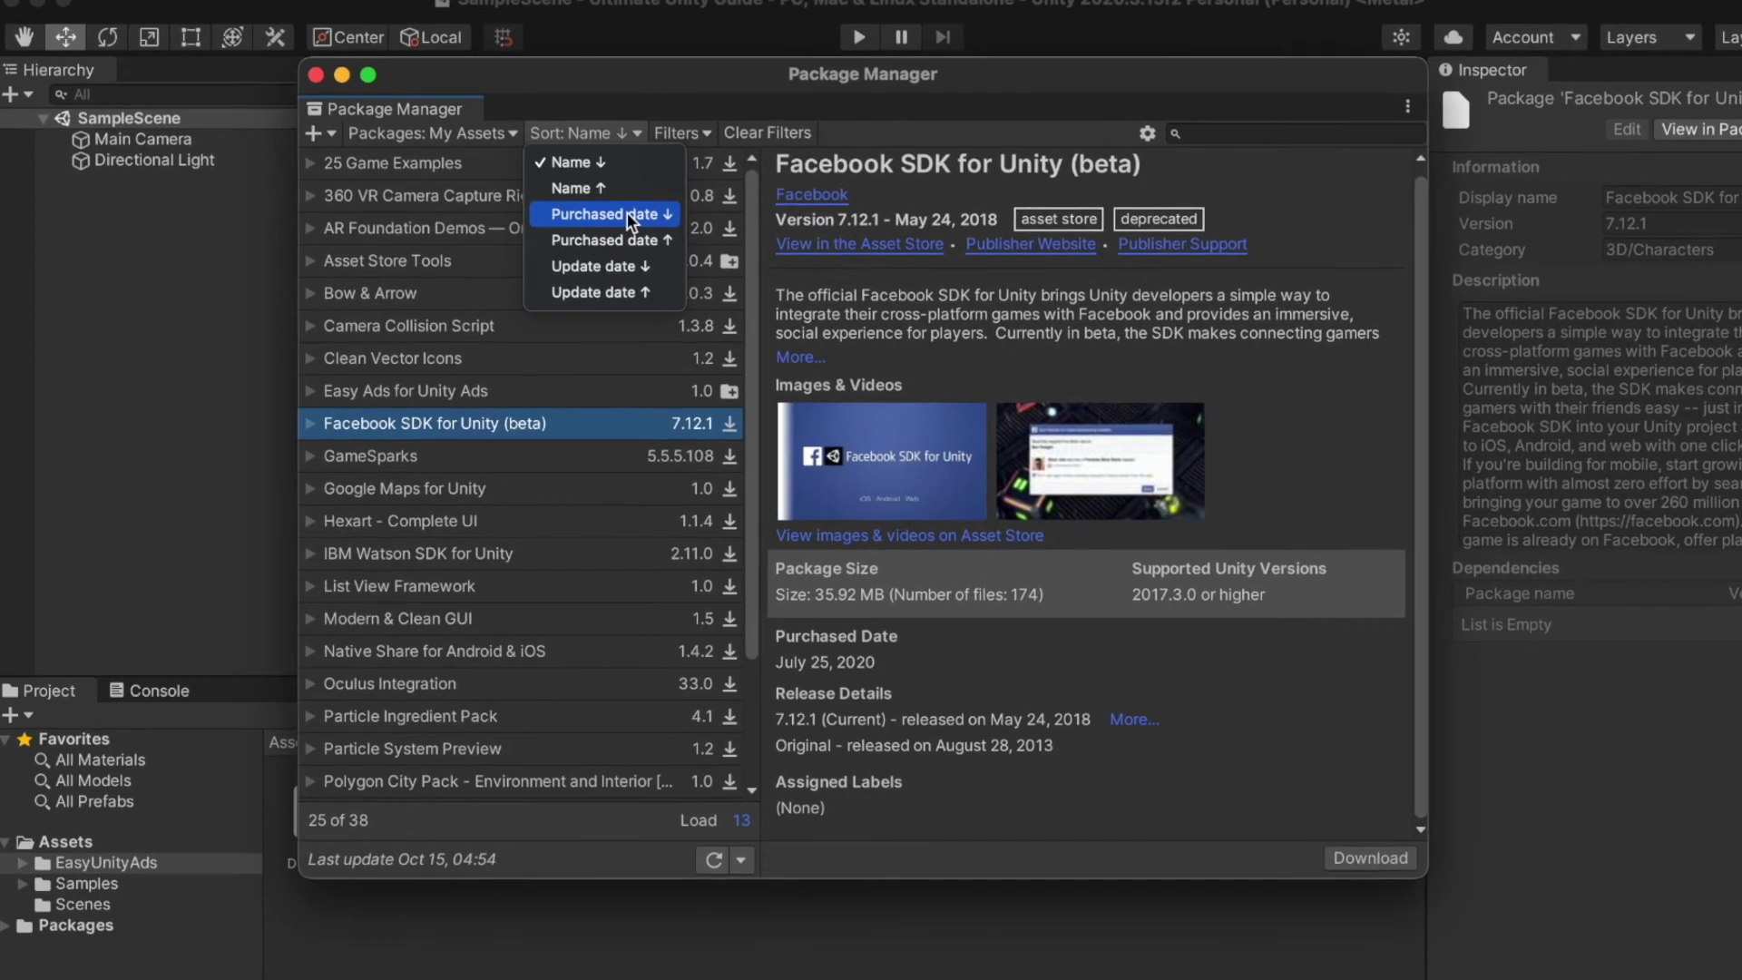
- Sort My Assets by purchased date and refresh the package list
left_click(628, 213)
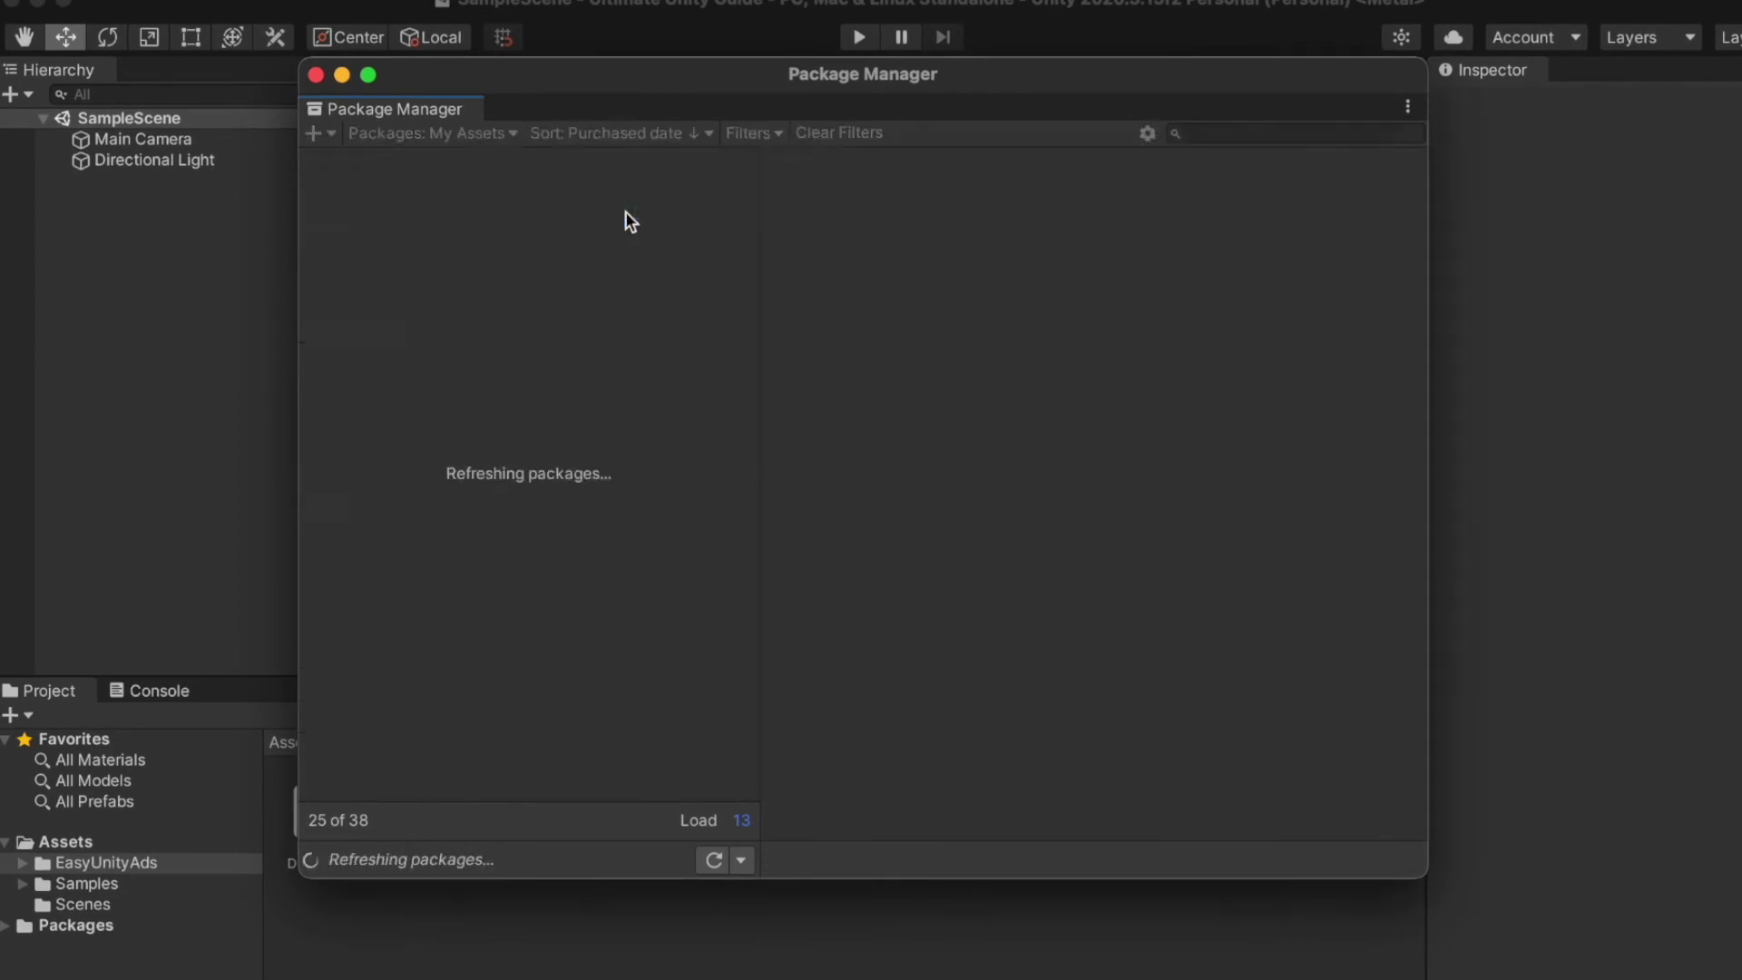
left_click(716, 862)
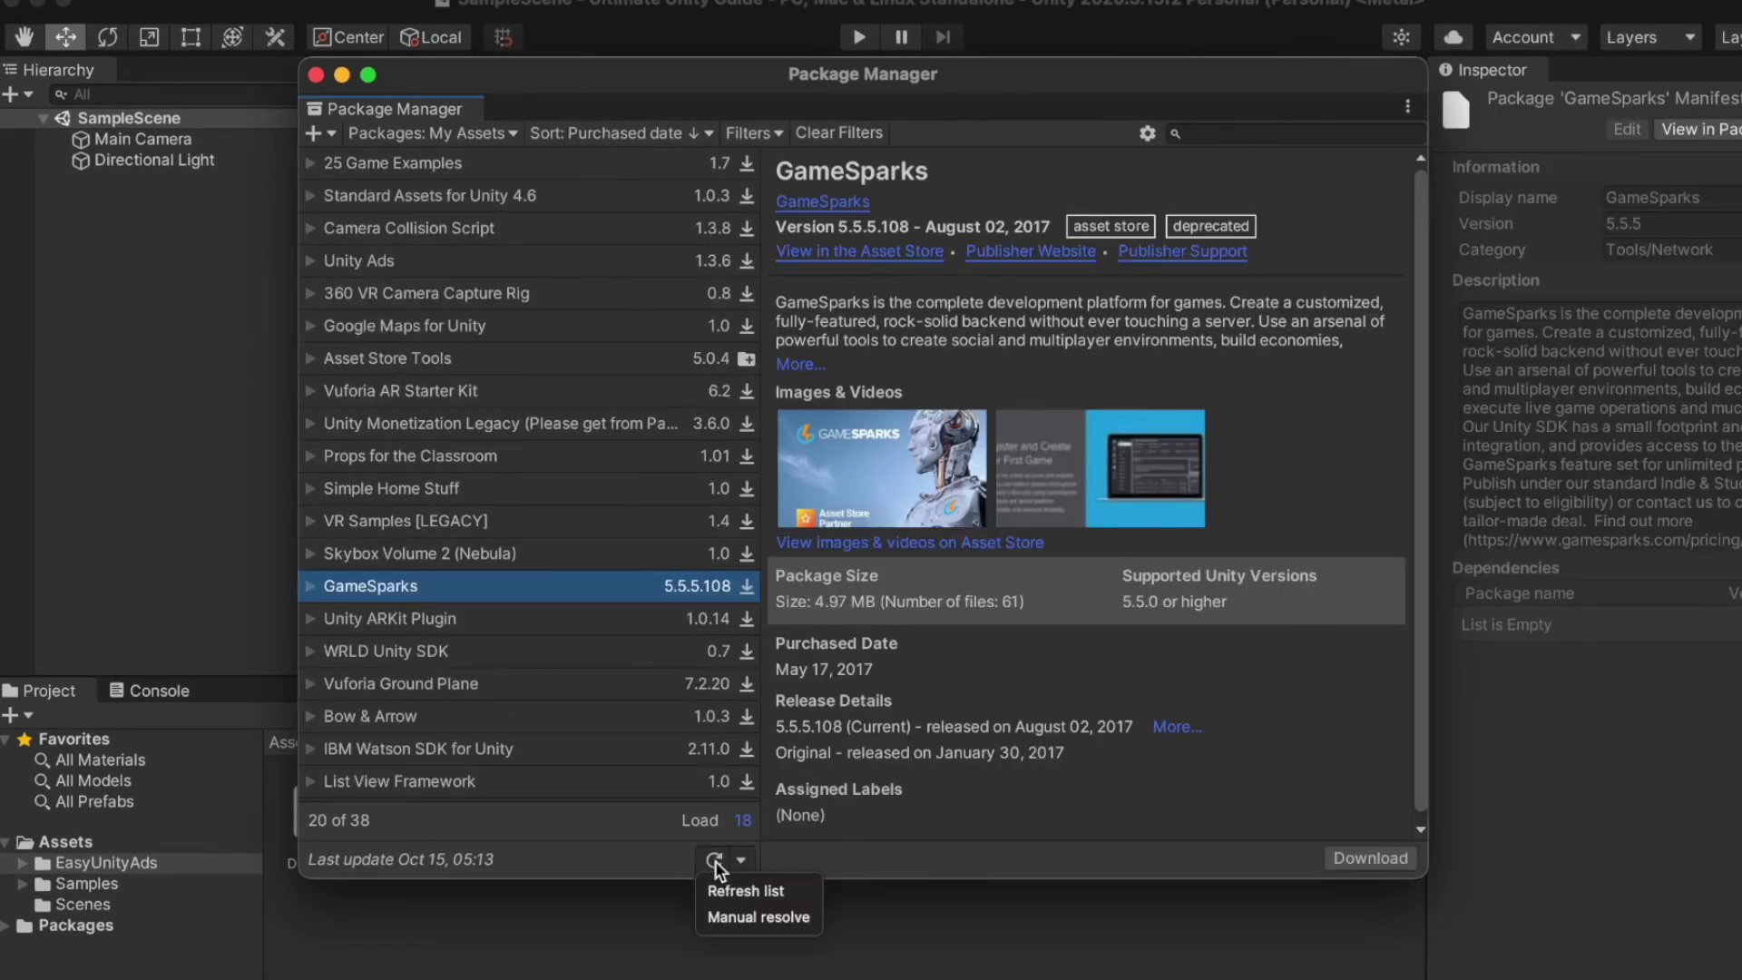
left_click(739, 882)
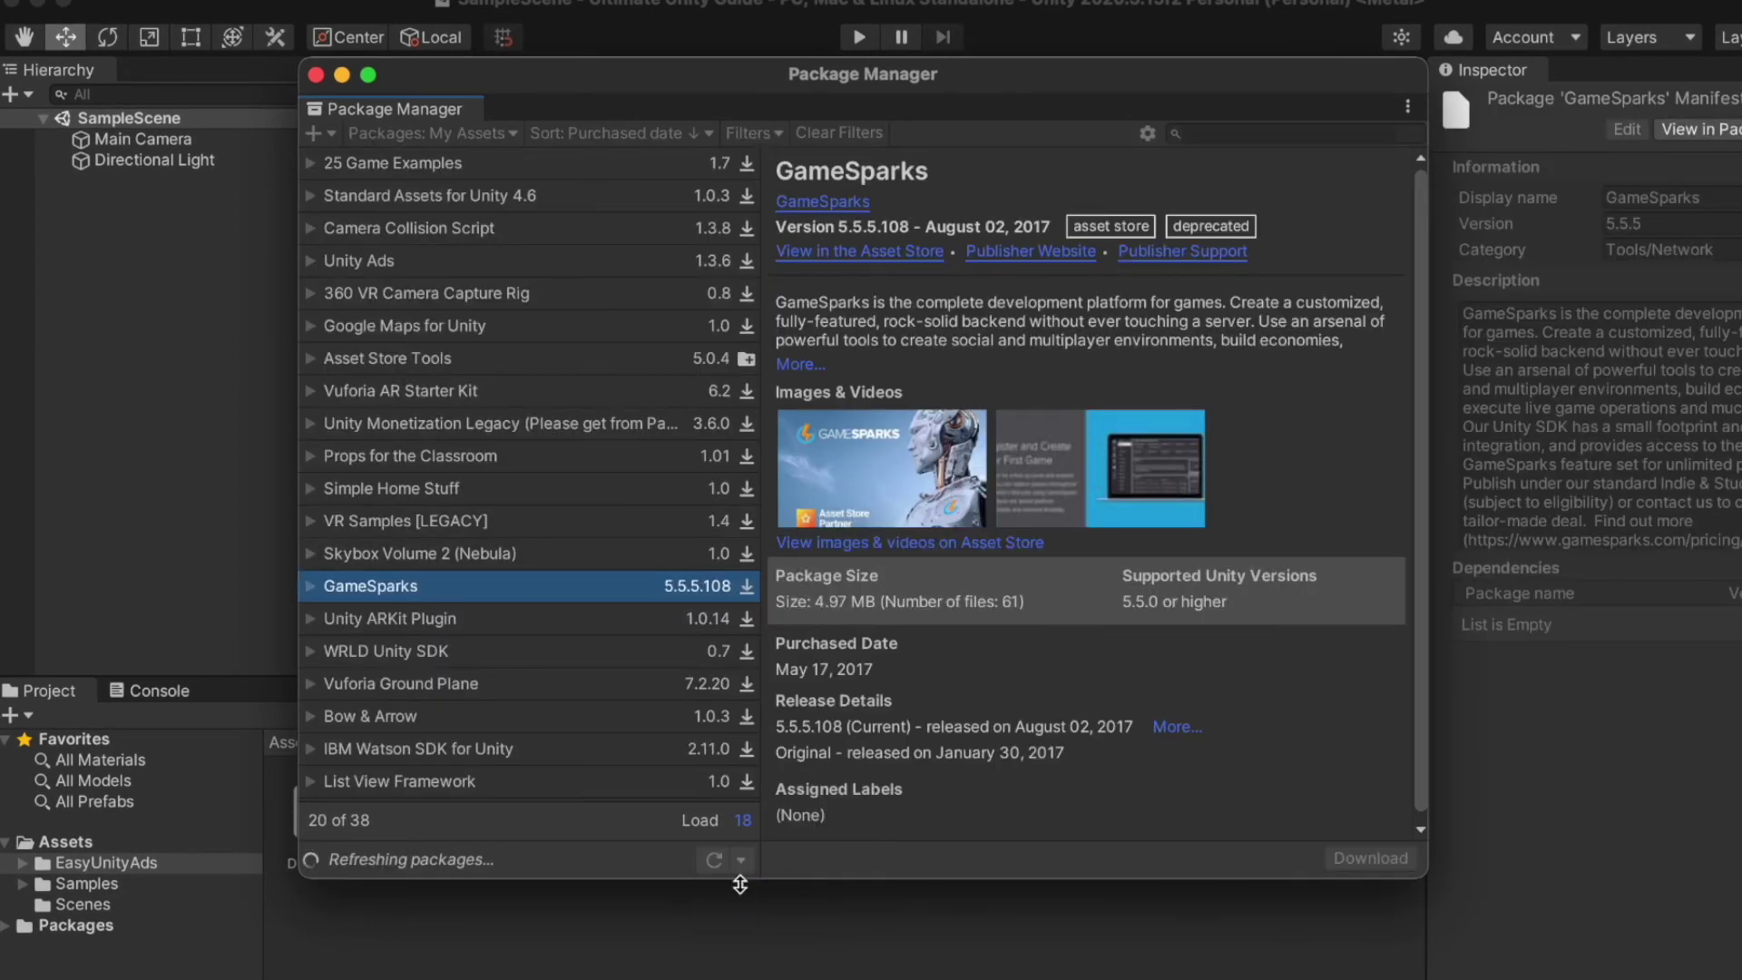
- Filter the list by Deprecated, then by 2D, then clear all filters
left_click(776, 133)
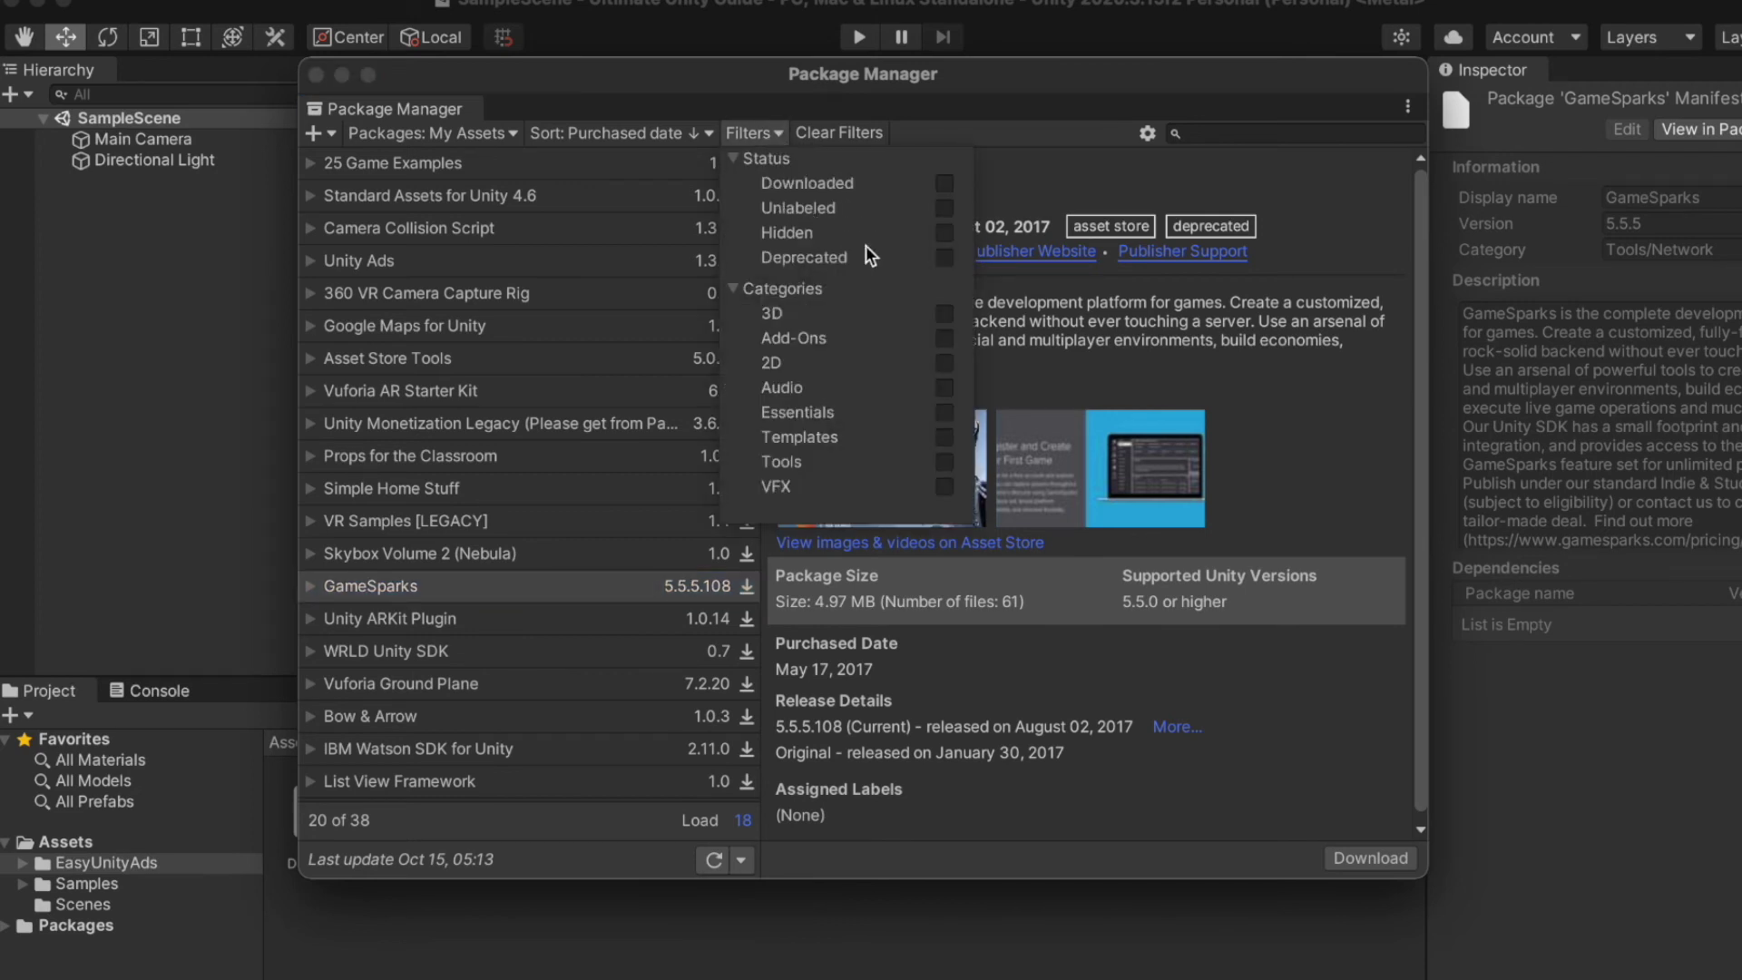
left_click(945, 259)
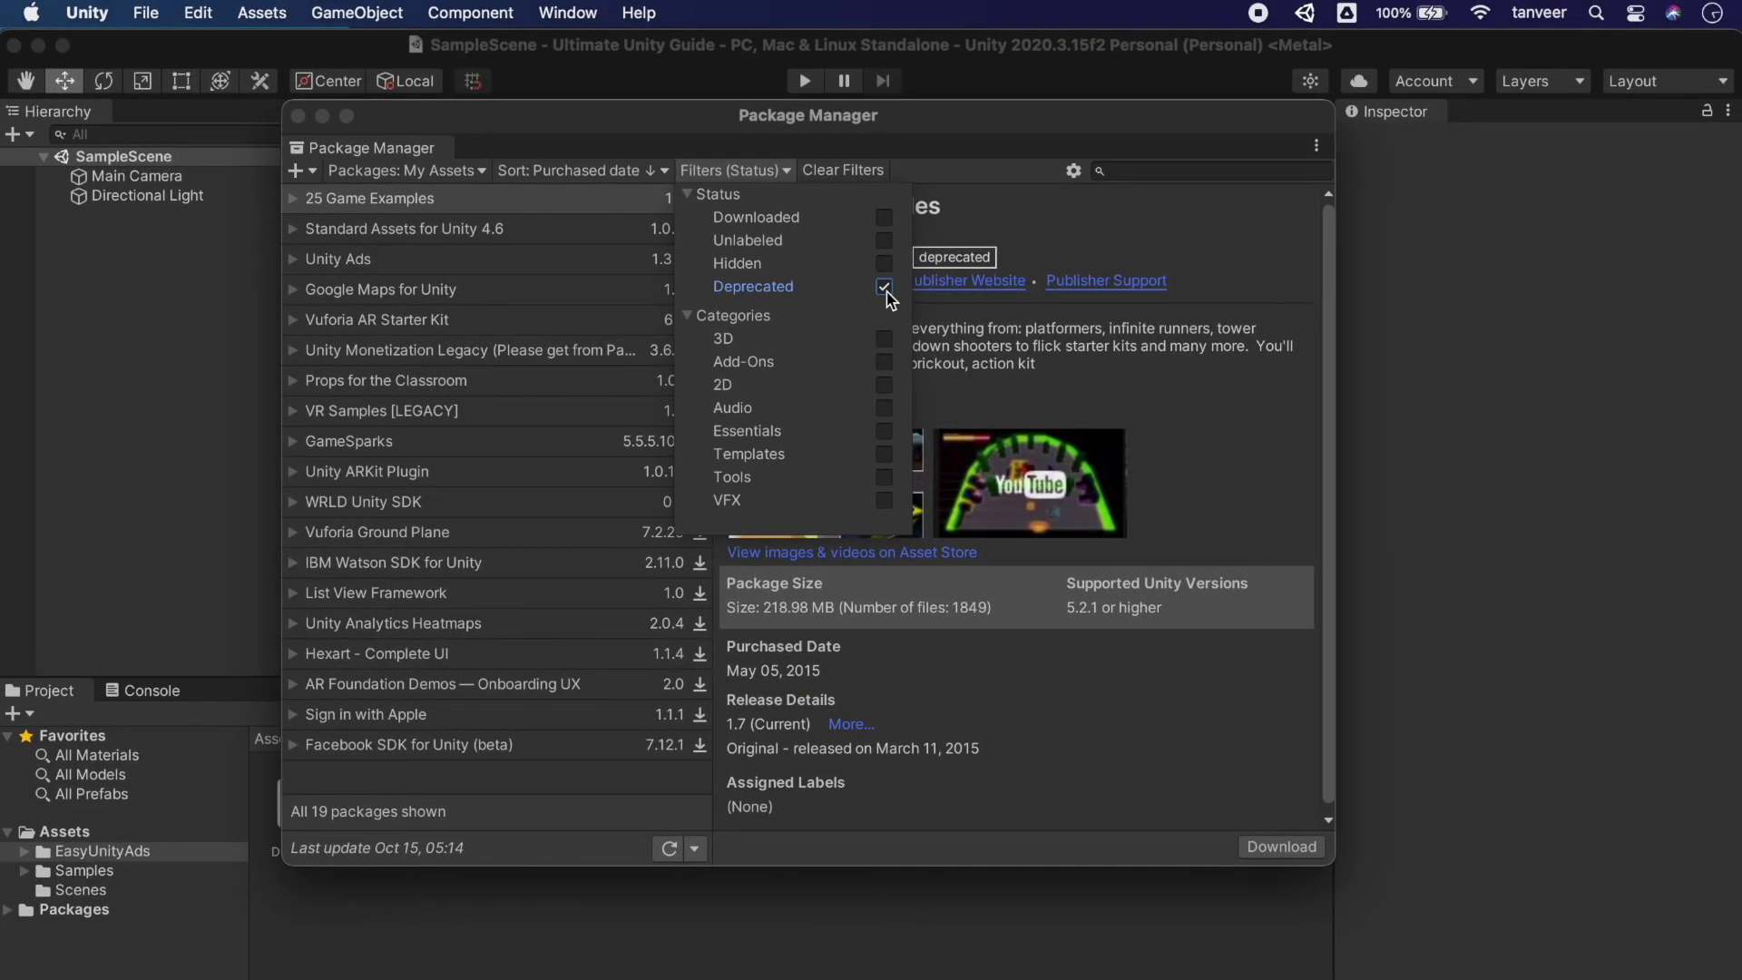
left_click(883, 287)
left_click(884, 385)
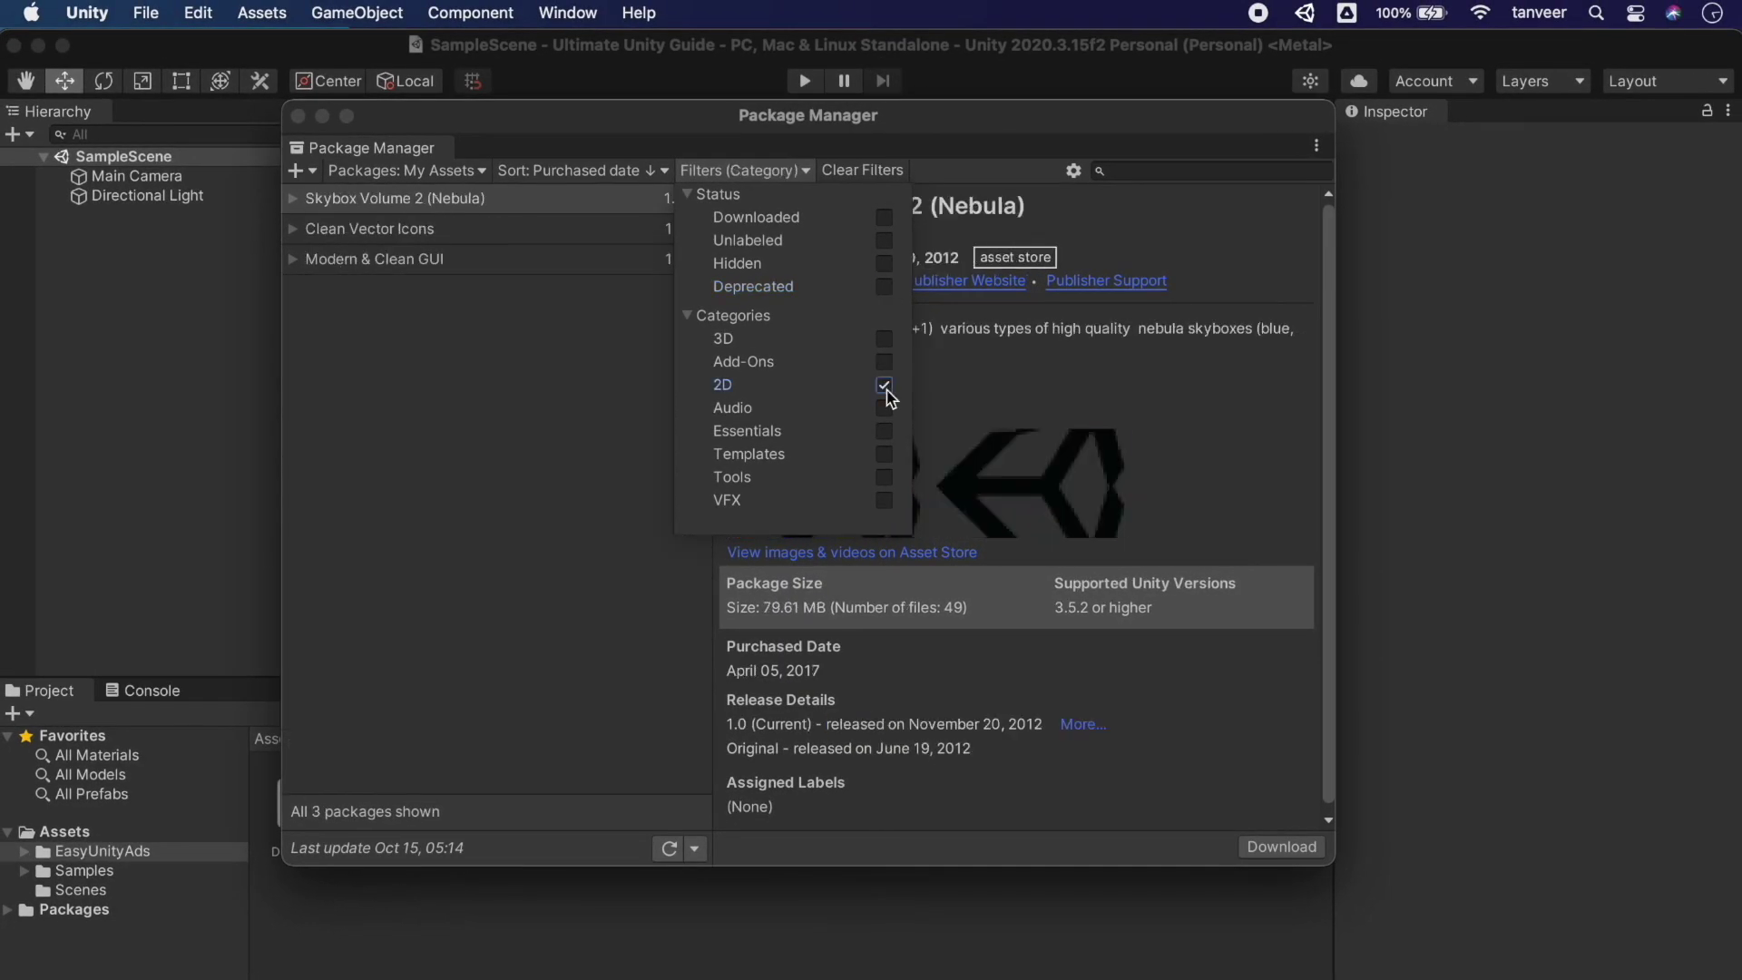
left_click(871, 182)
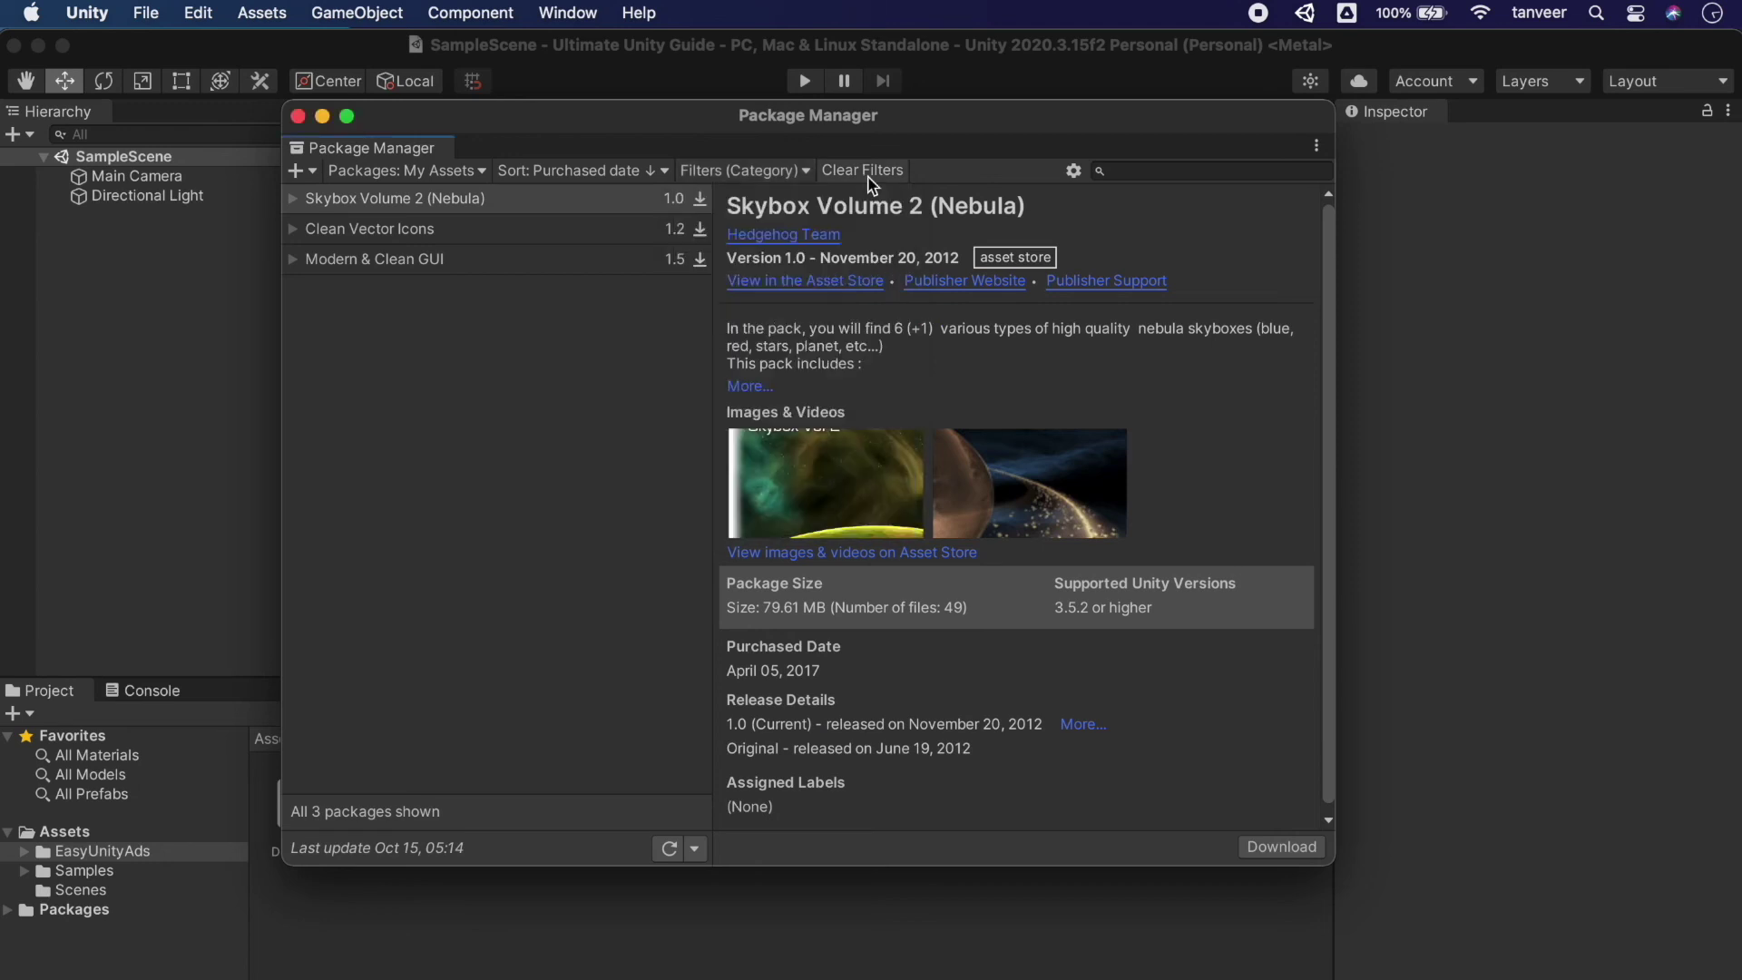
left_click(868, 177)
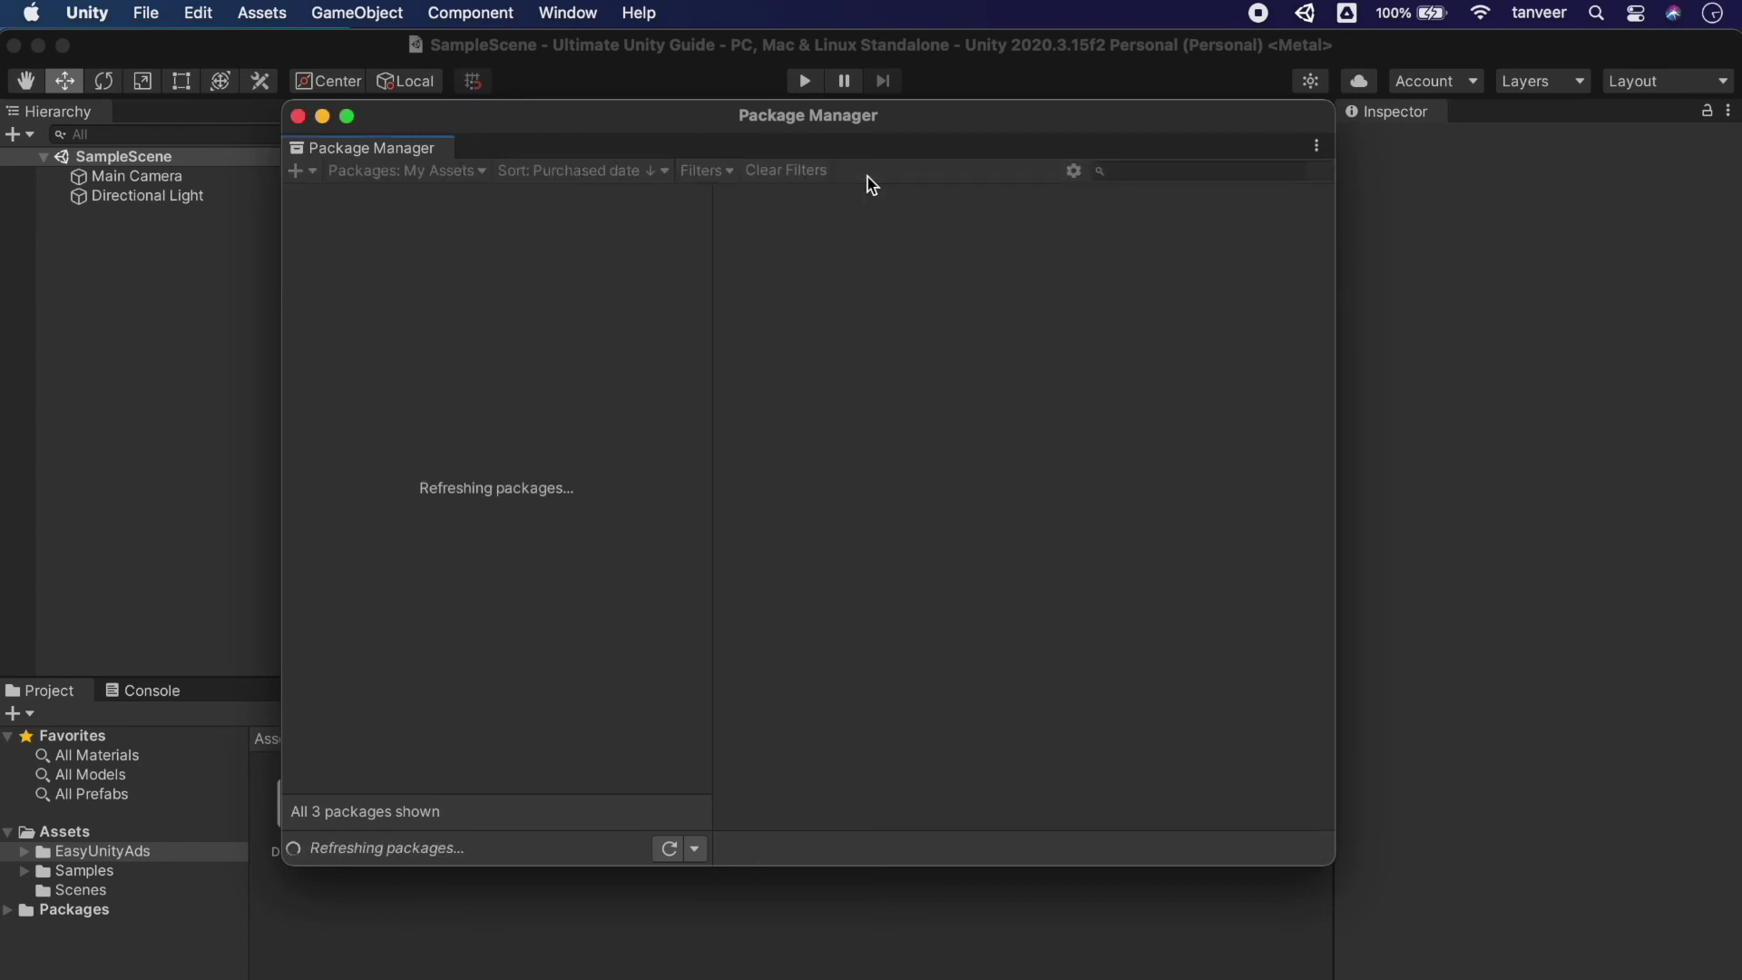
left_click(440, 172)
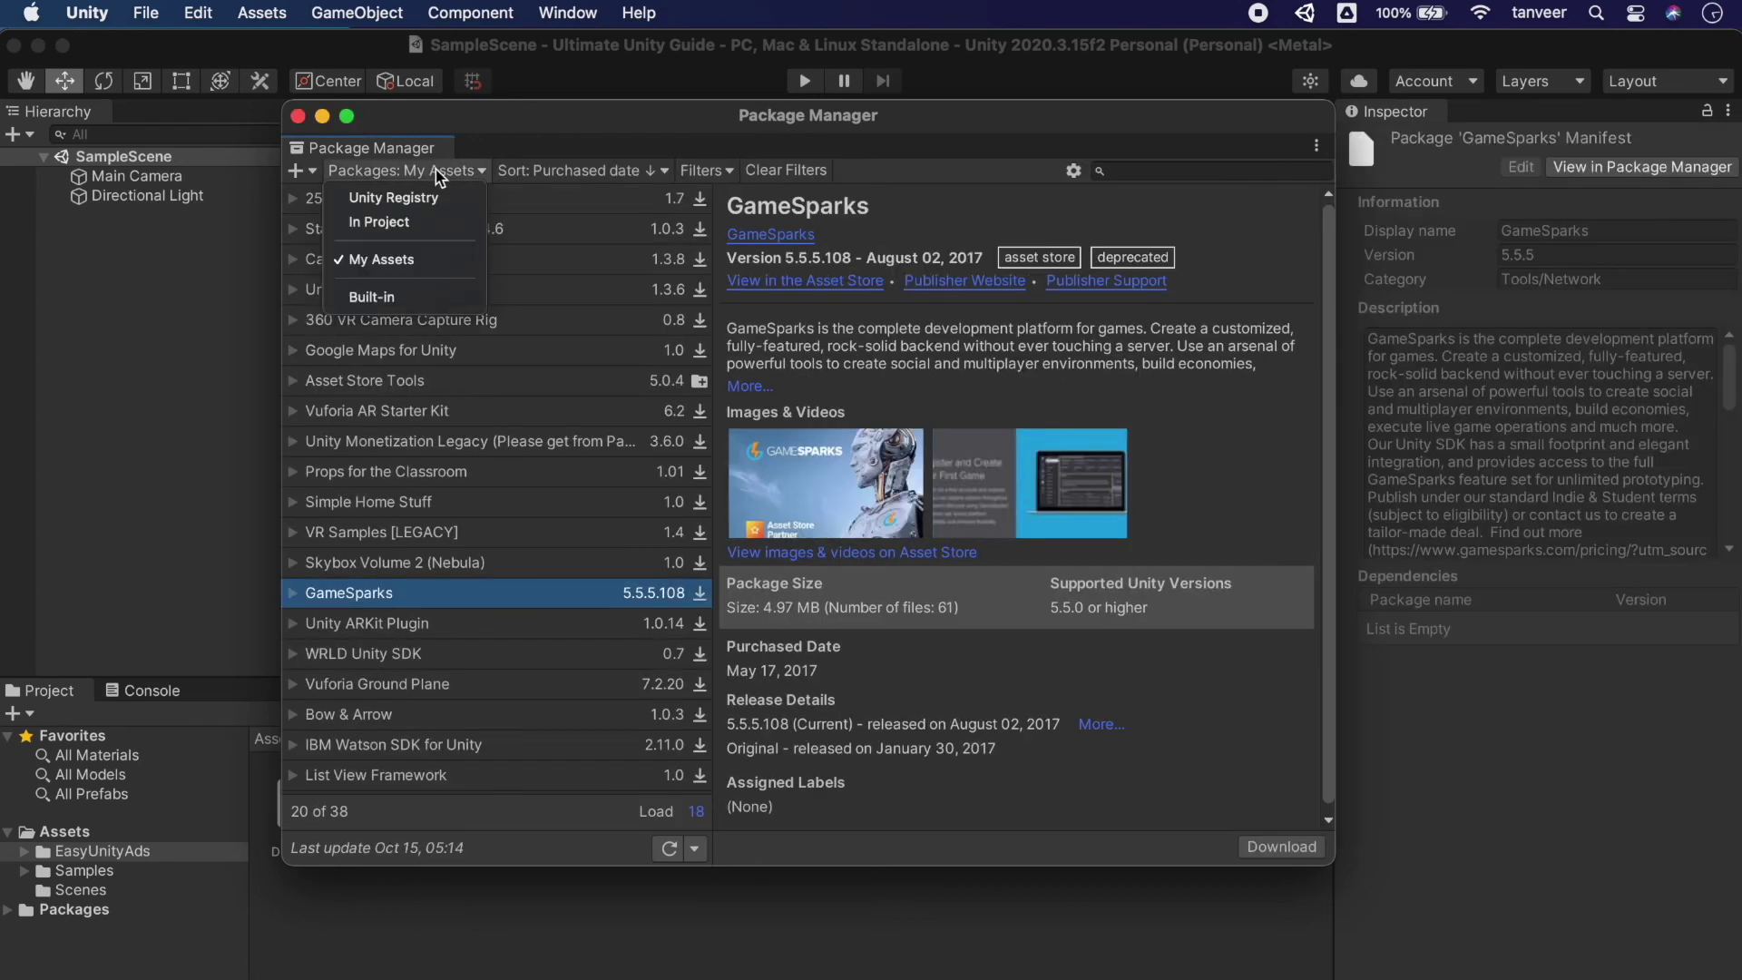
- List the built-in packages and scroll through them
left_click(408, 298)
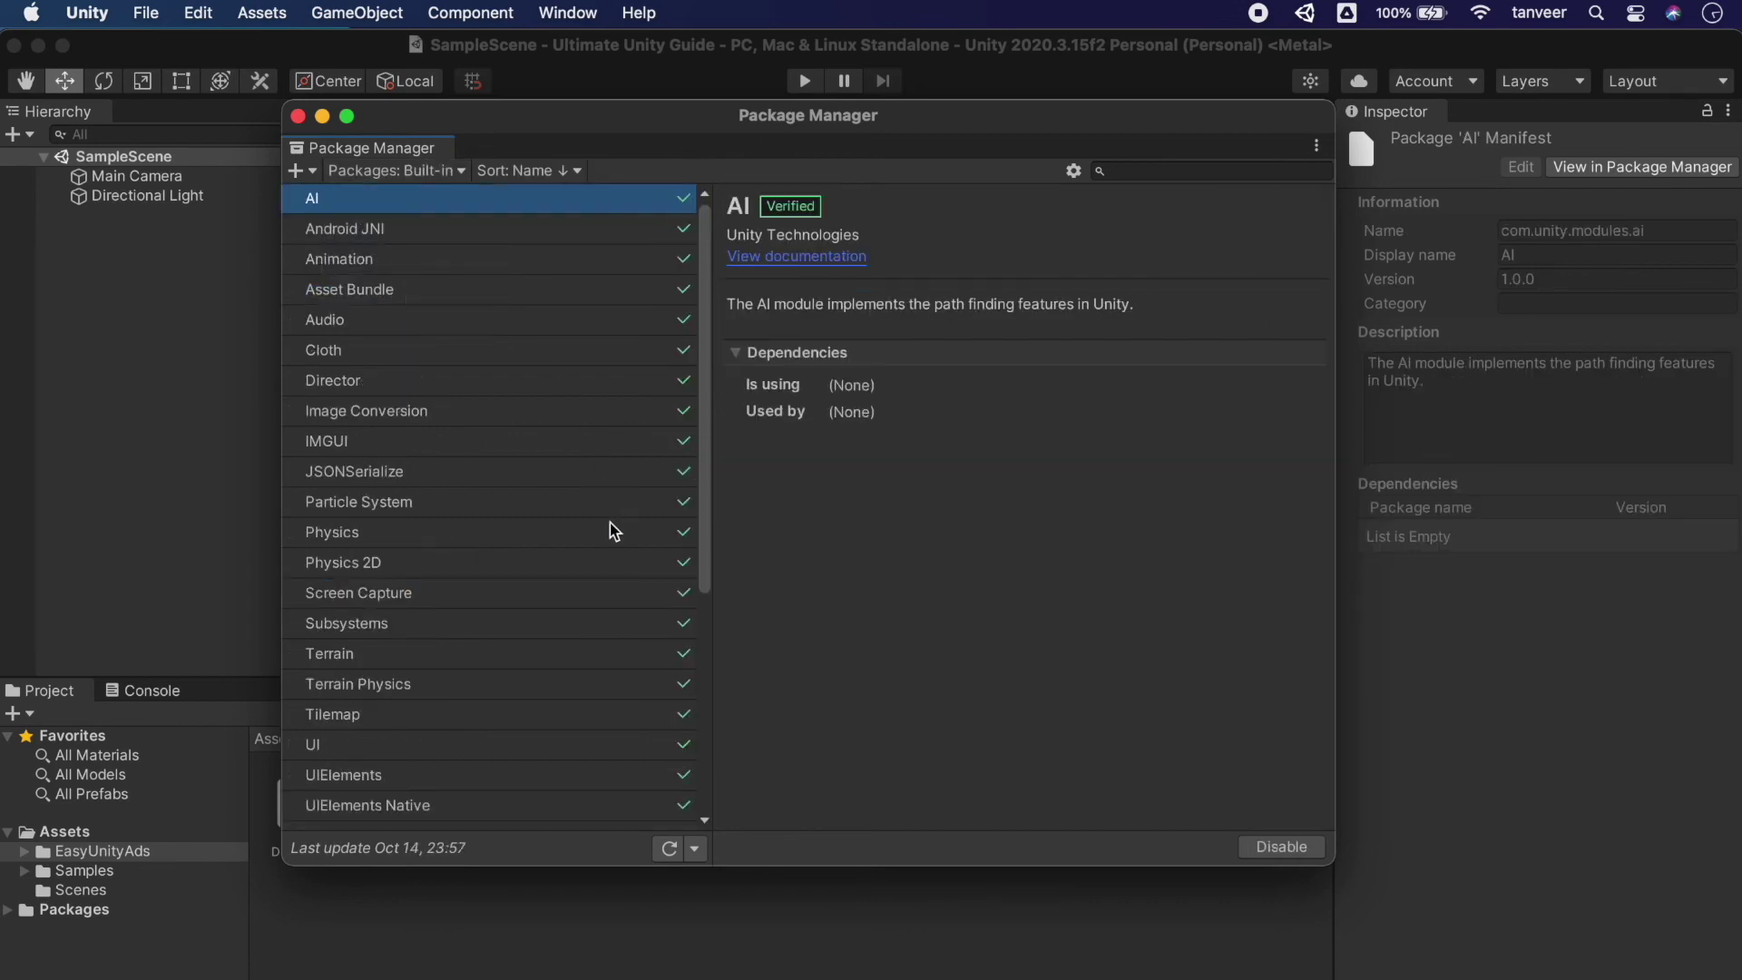
scroll(610, 523, "down", 6)
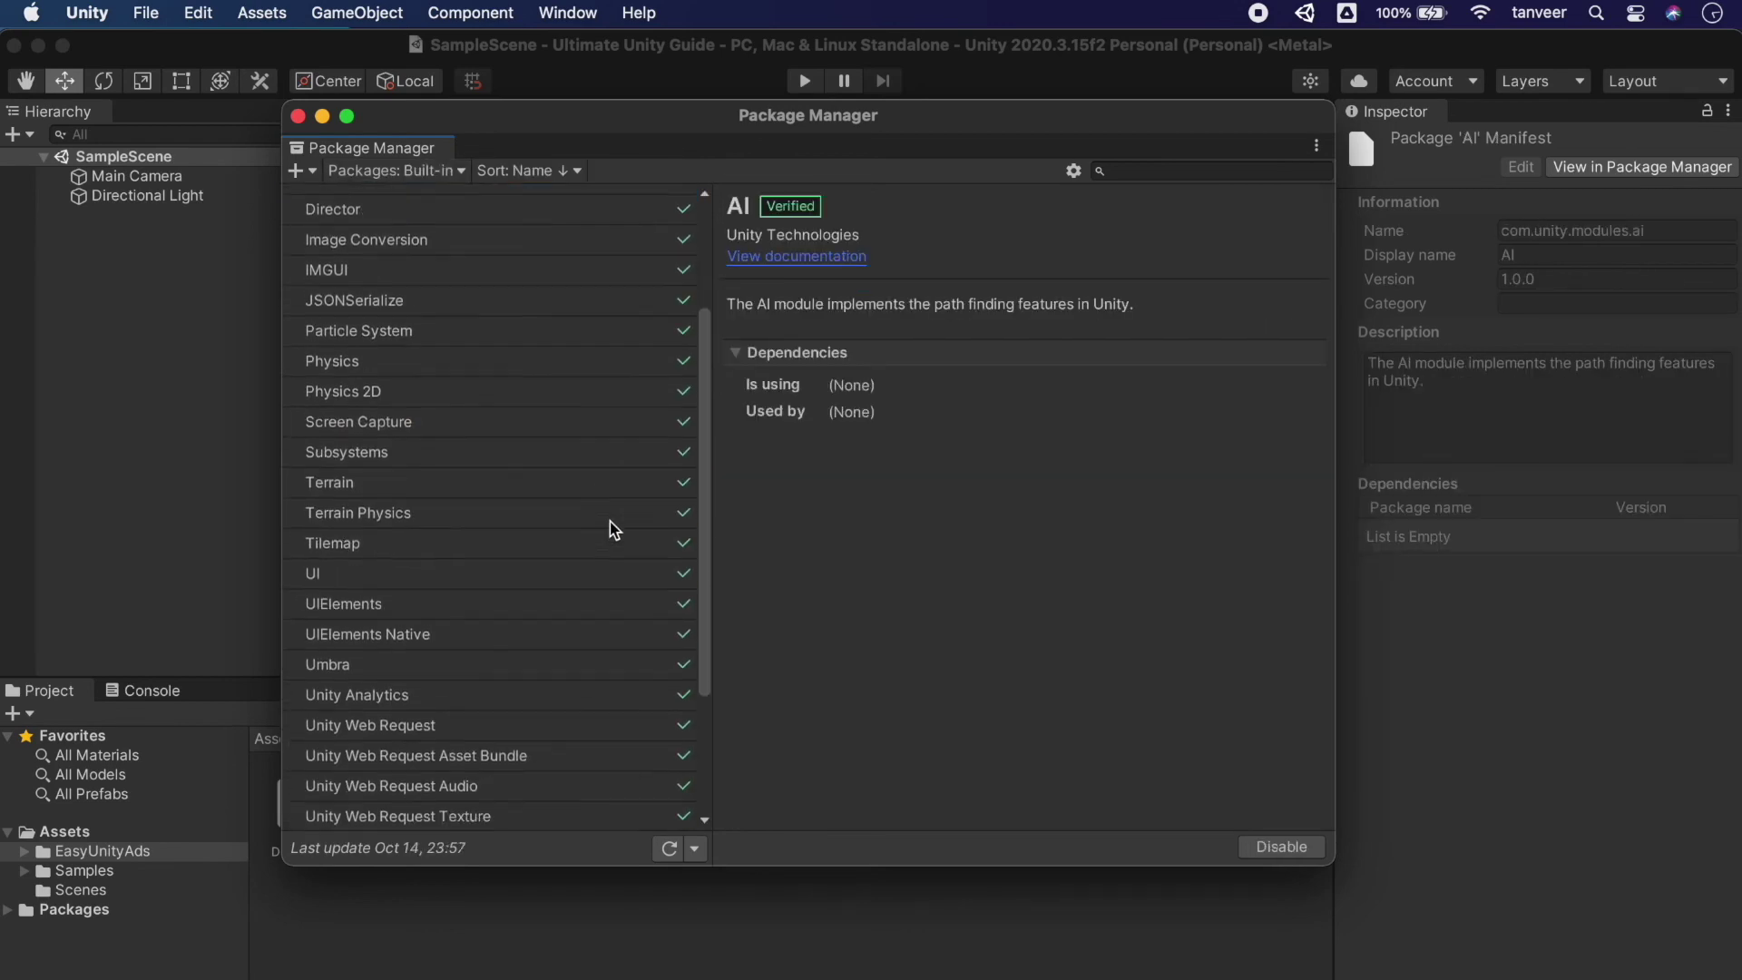
scroll(610, 526, "down", 3)
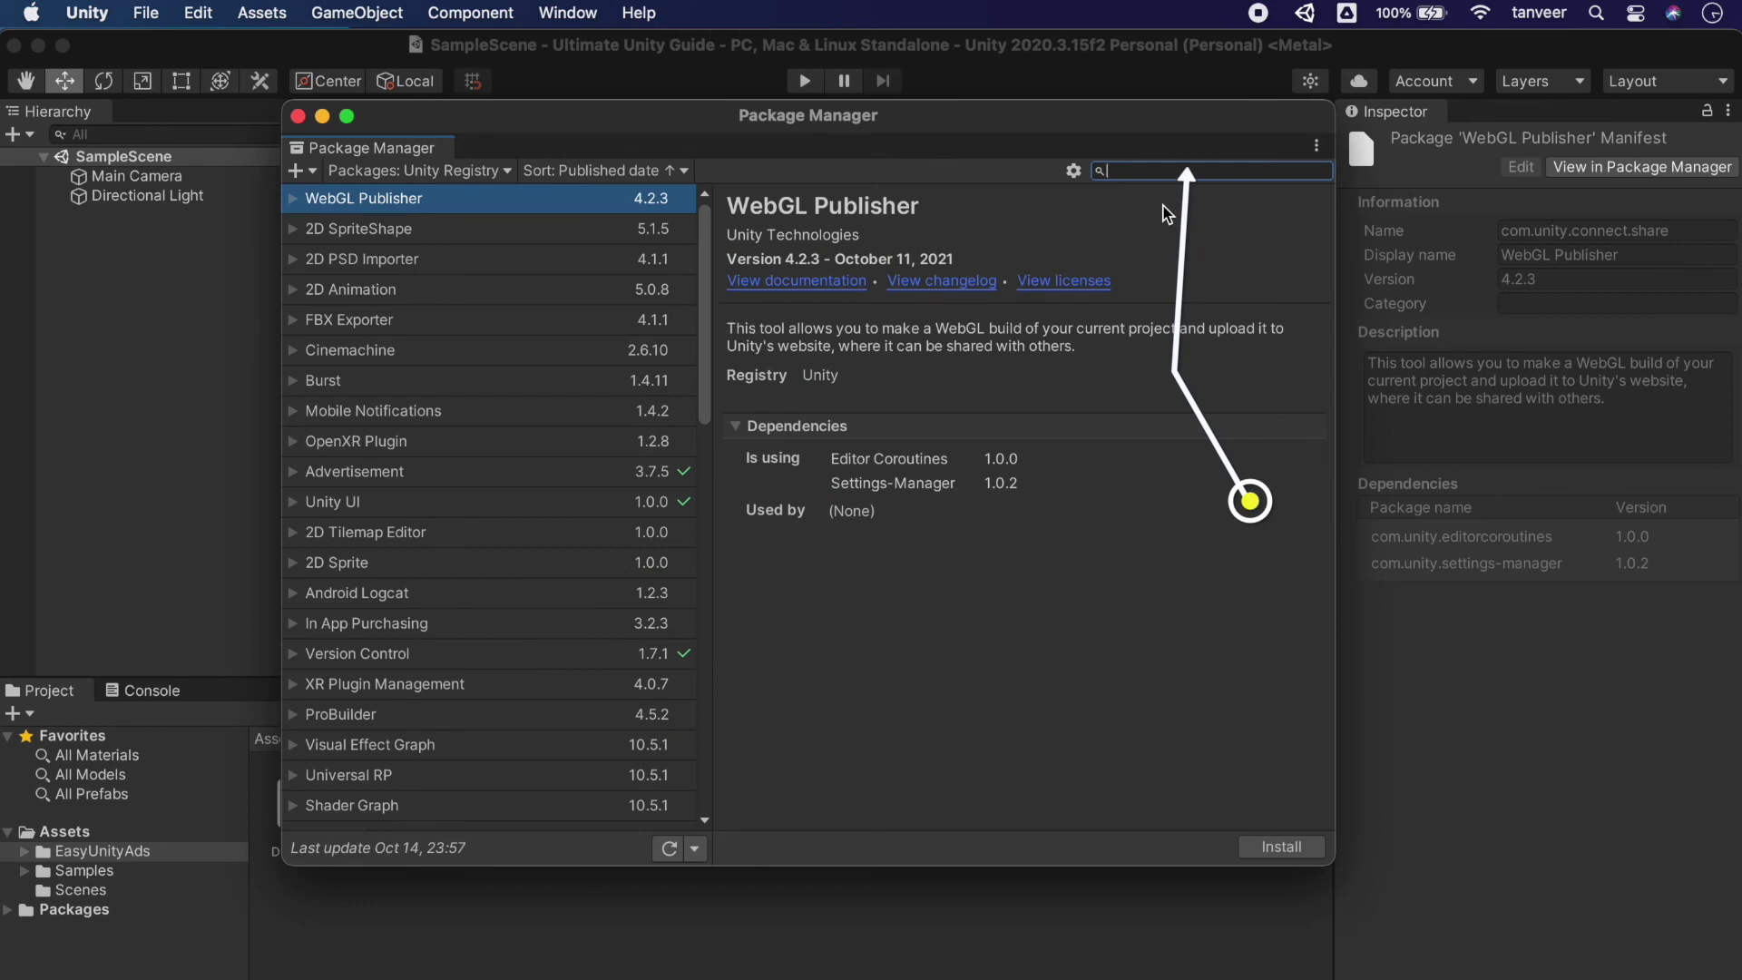
- Search 'AR' and view ARKit, AR Foundation, ARCore, Analytics and Quick Search details
type("AR")
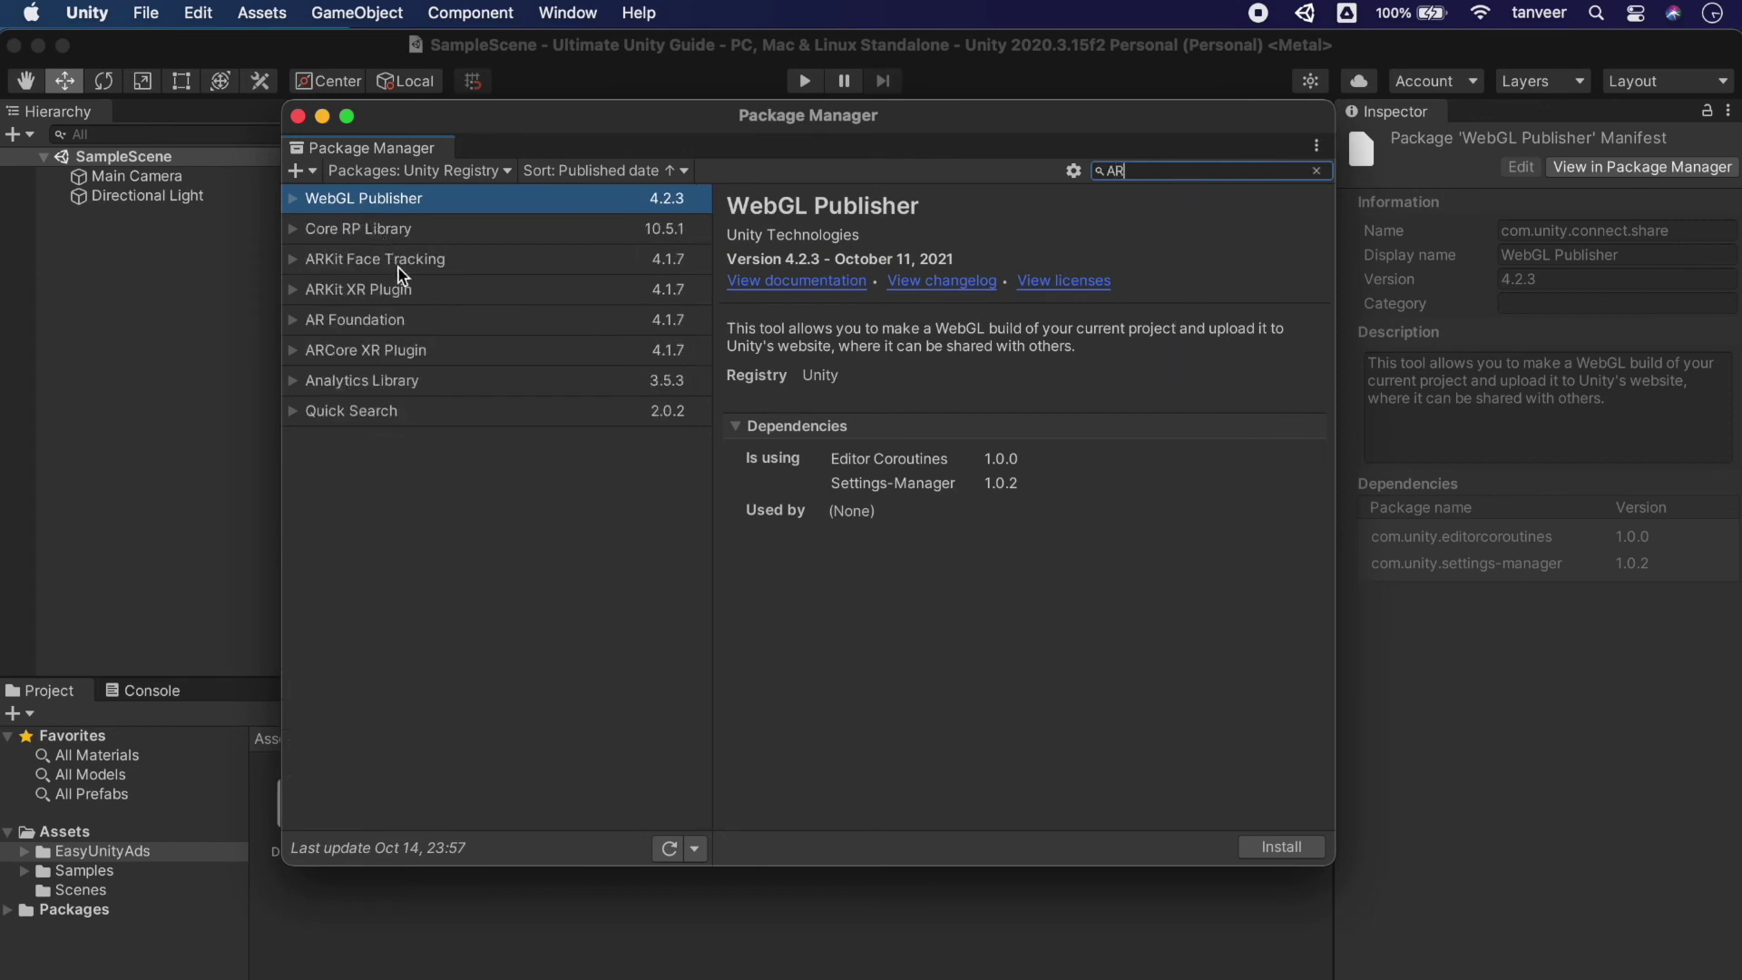
left_click(429, 287)
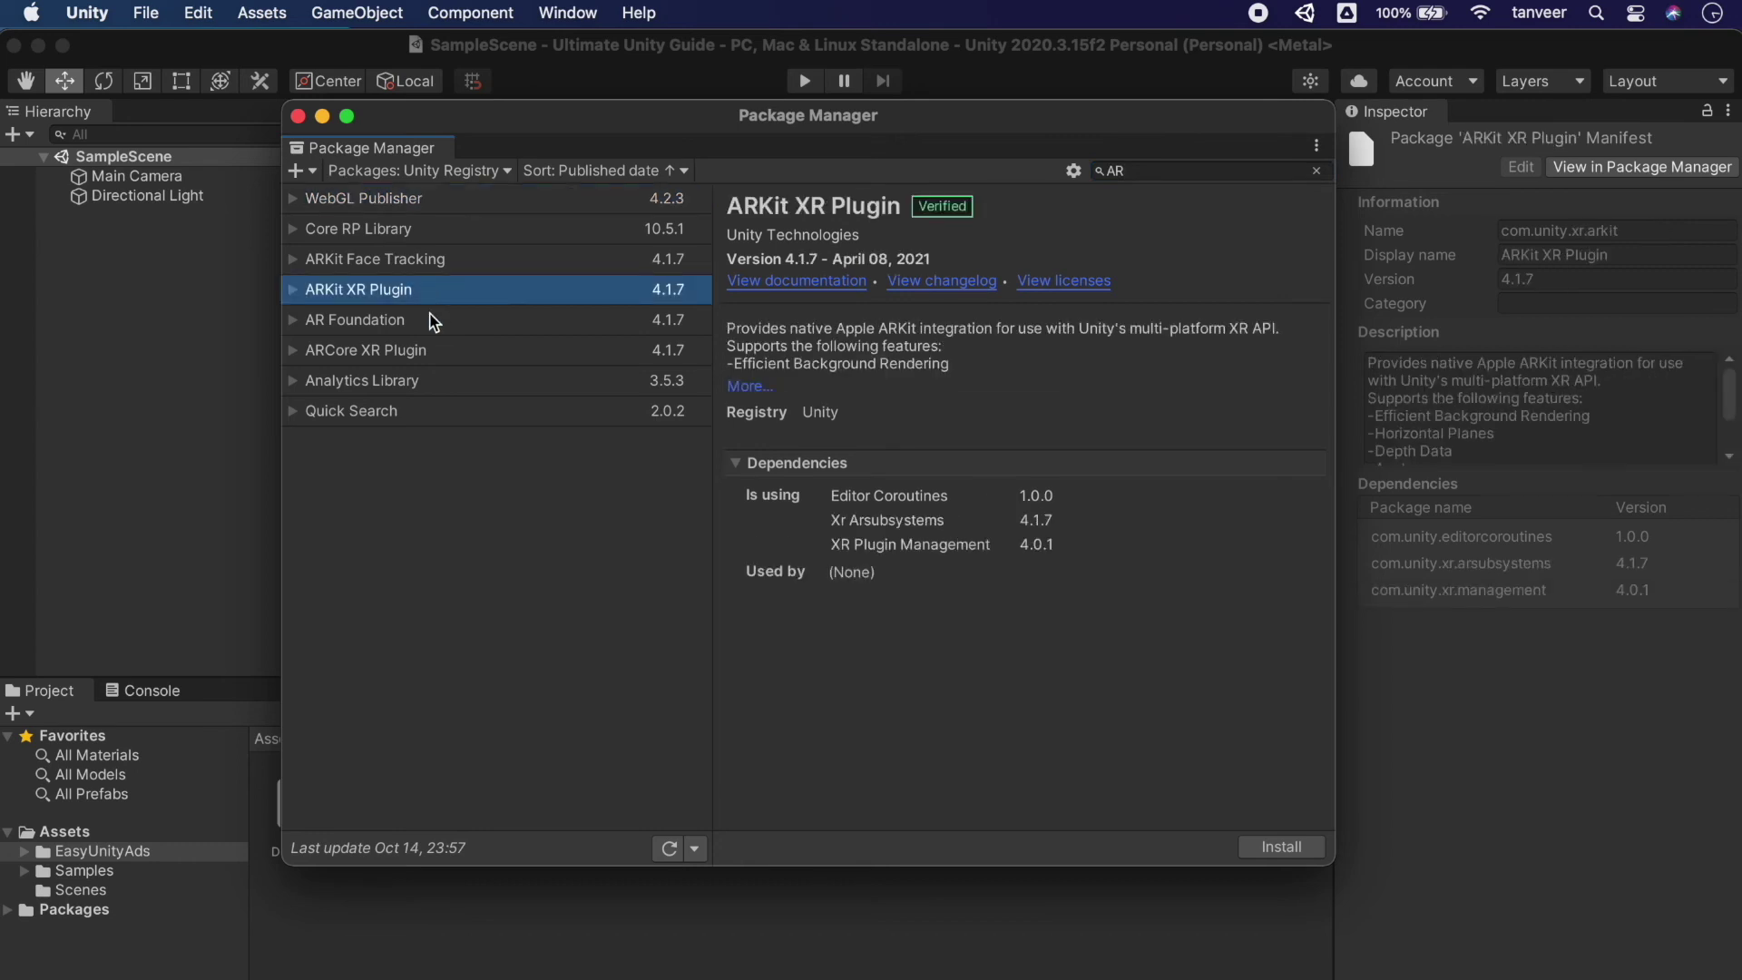
left_click(428, 320)
left_click(449, 350)
left_click(475, 382)
left_click(484, 408)
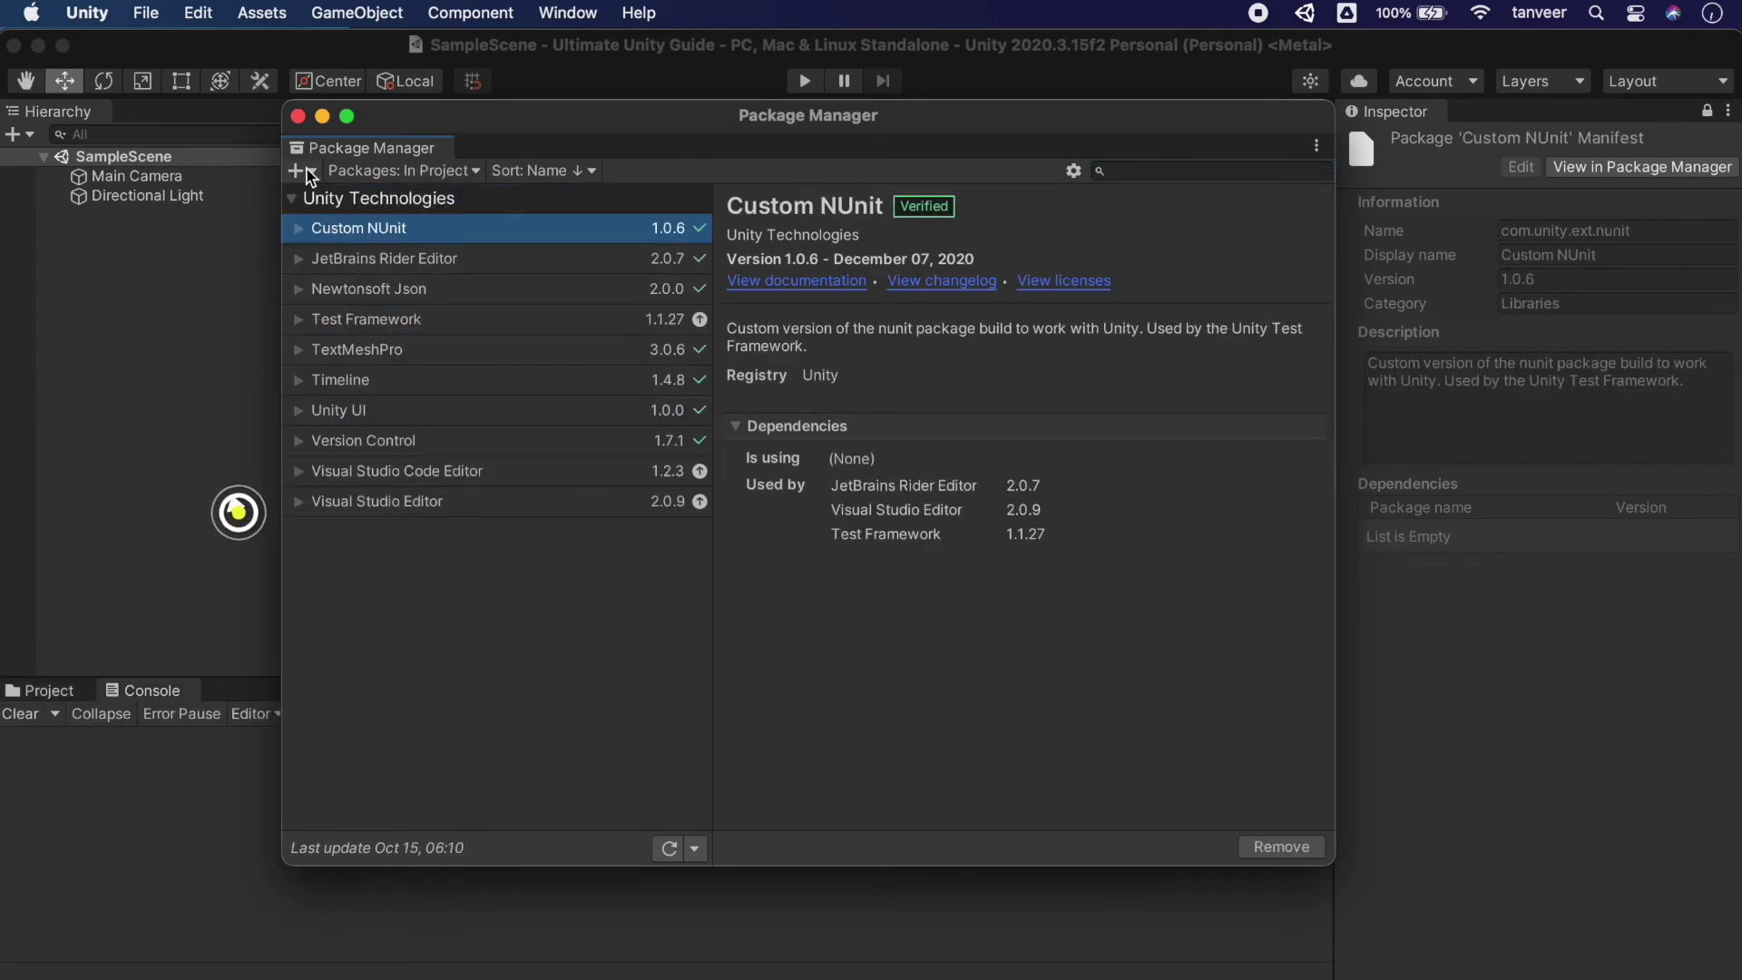
left_click(310, 171)
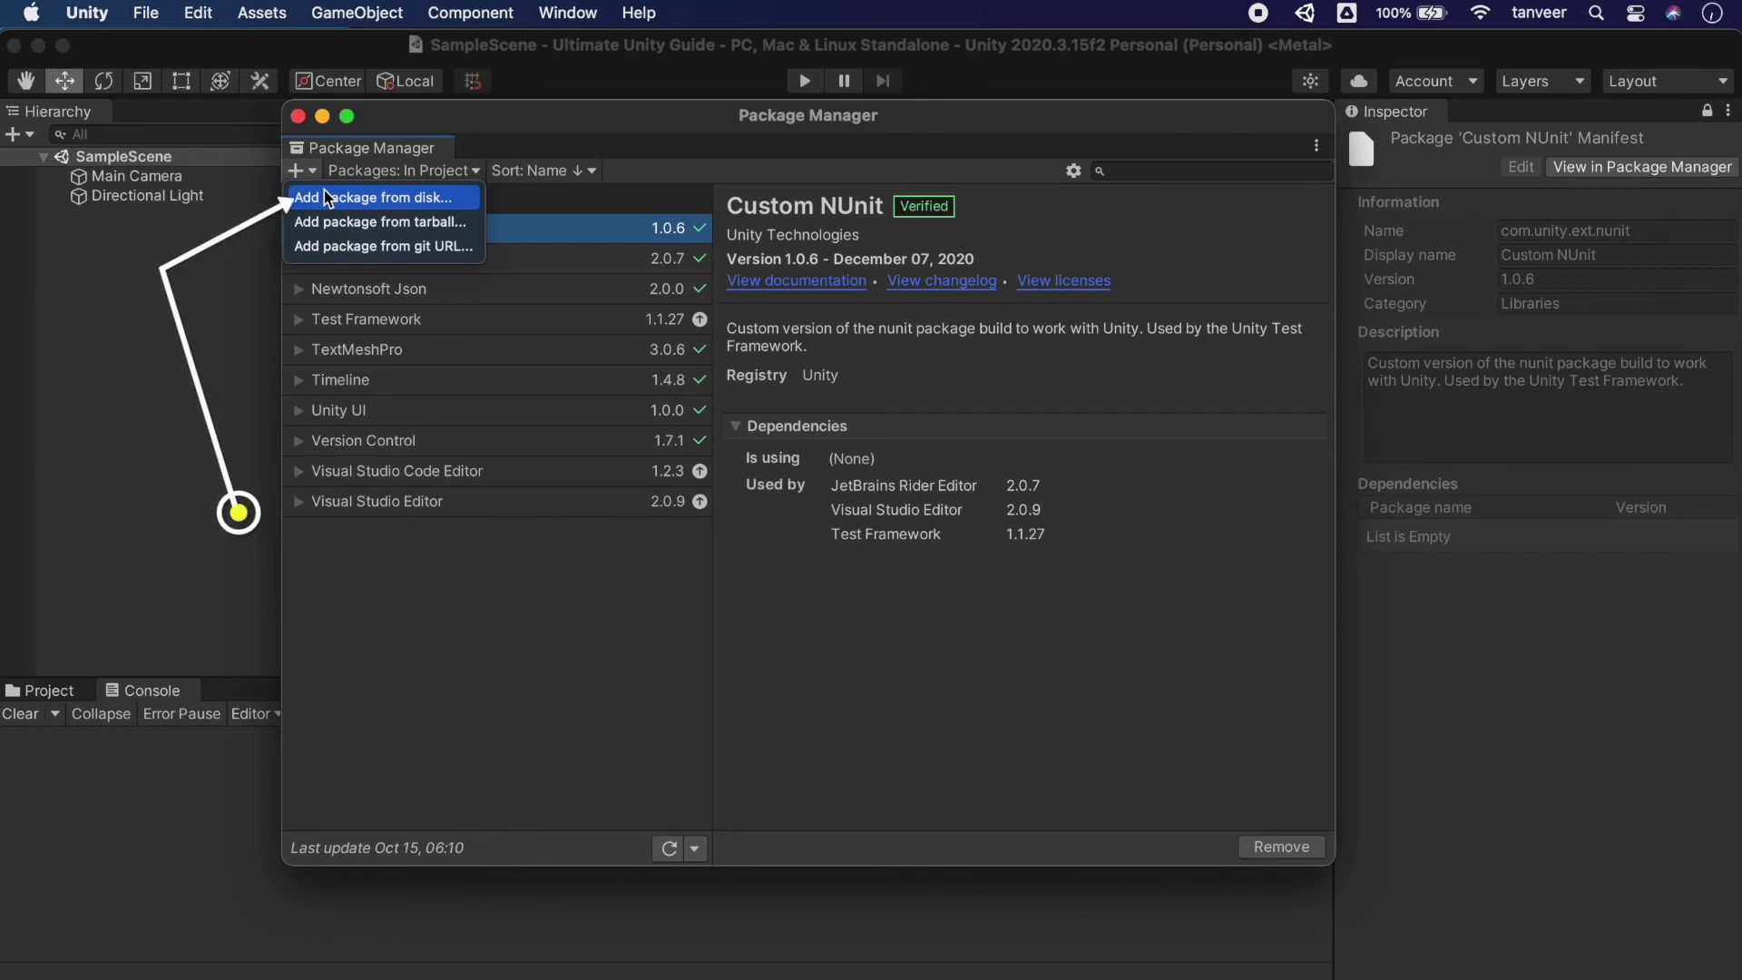
- Install the AR Development Bundle from package.json in Desktop/CustomPackages/Code3InteractivePackages
left_click(329, 198)
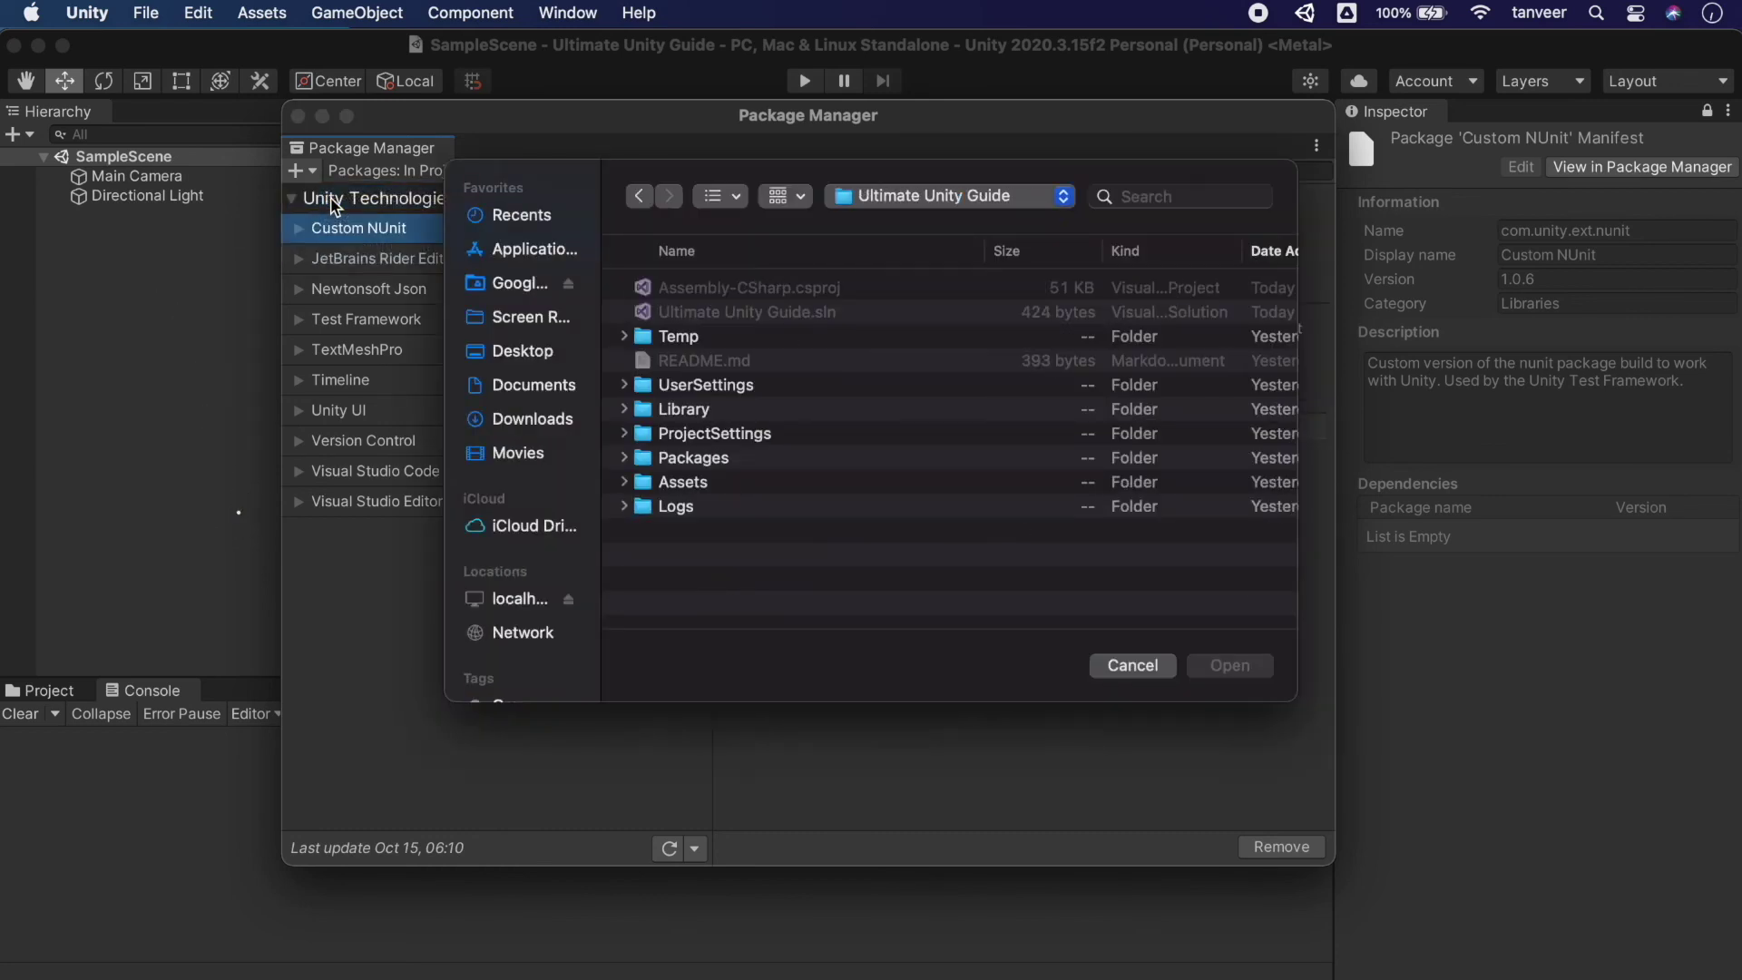
left_click(546, 360)
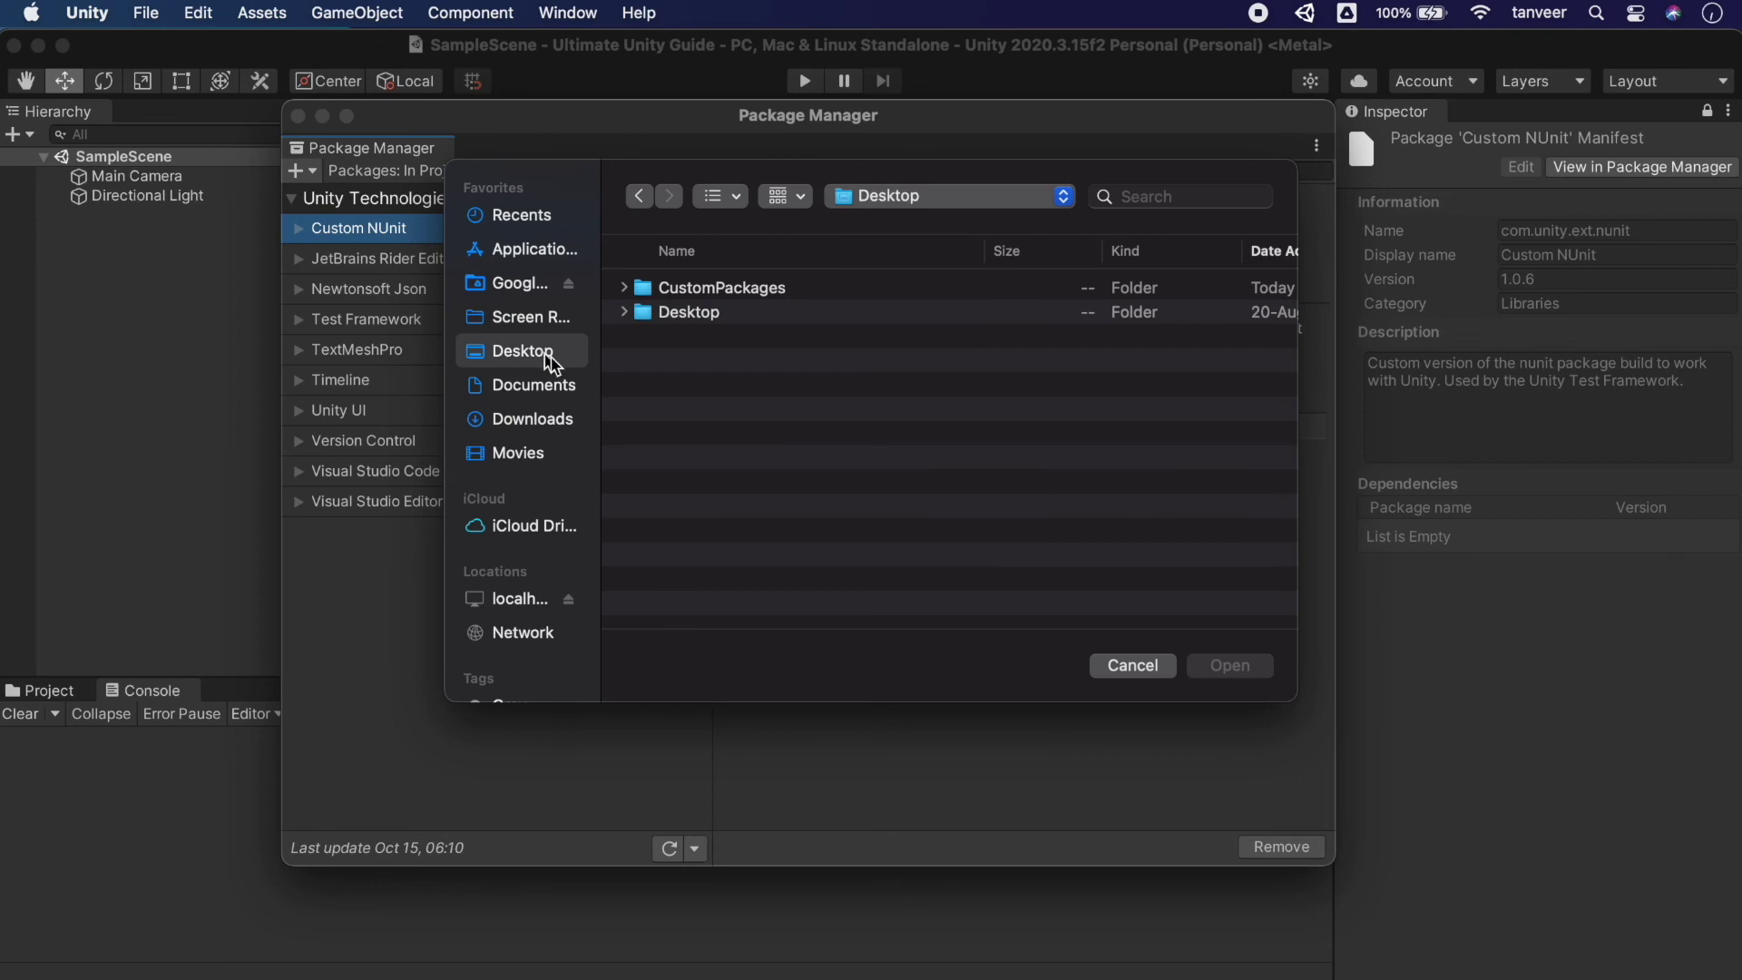
double_click(726, 287)
double_click(726, 286)
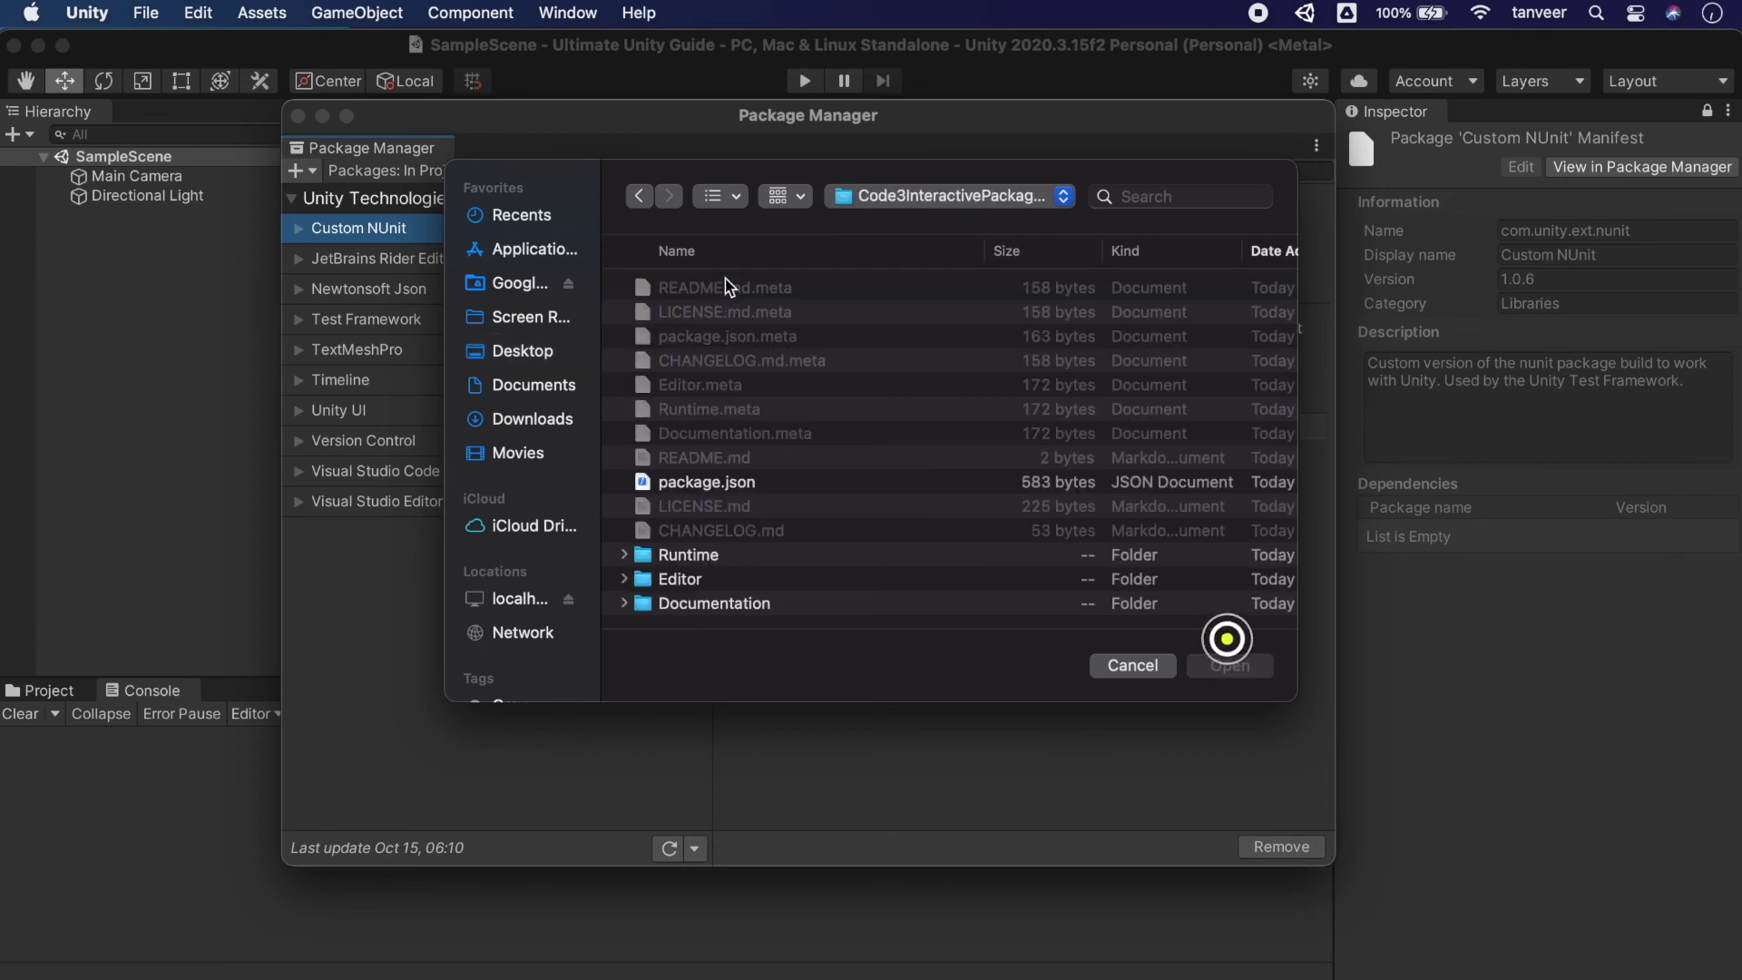
double_click(715, 483)
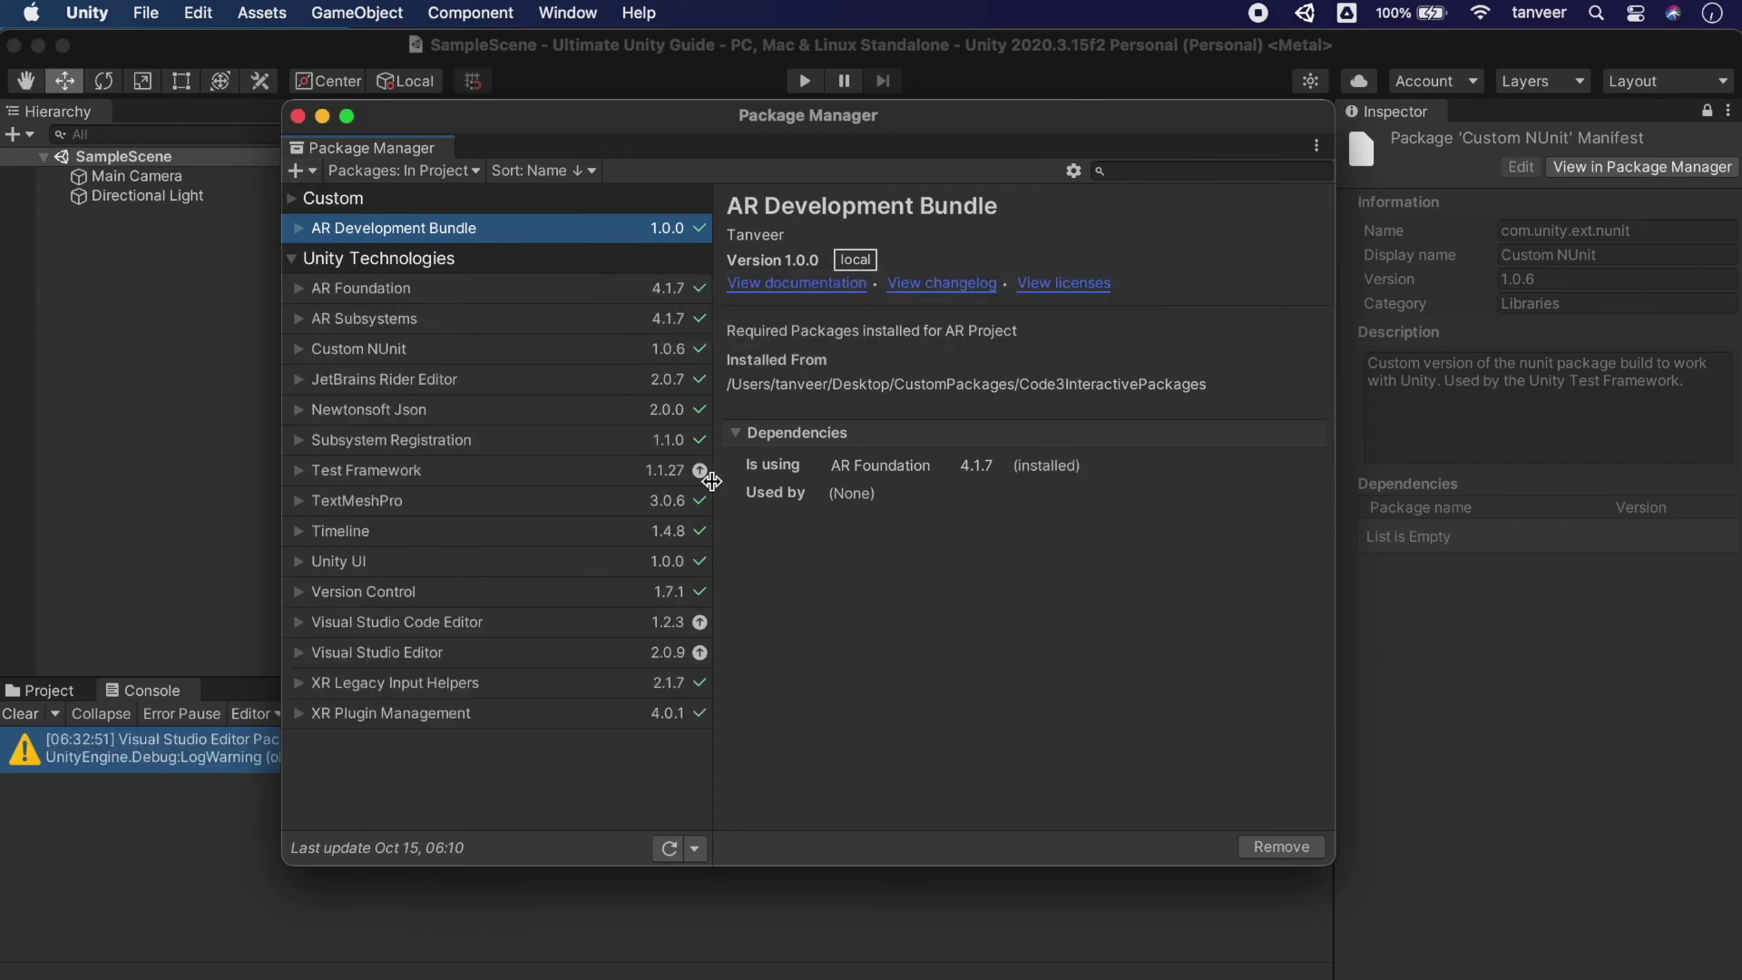
- Install com.google.android.appbundle-1.5.0.tgz from the Desktop as a tarball package
left_click(297, 171)
left_click(403, 222)
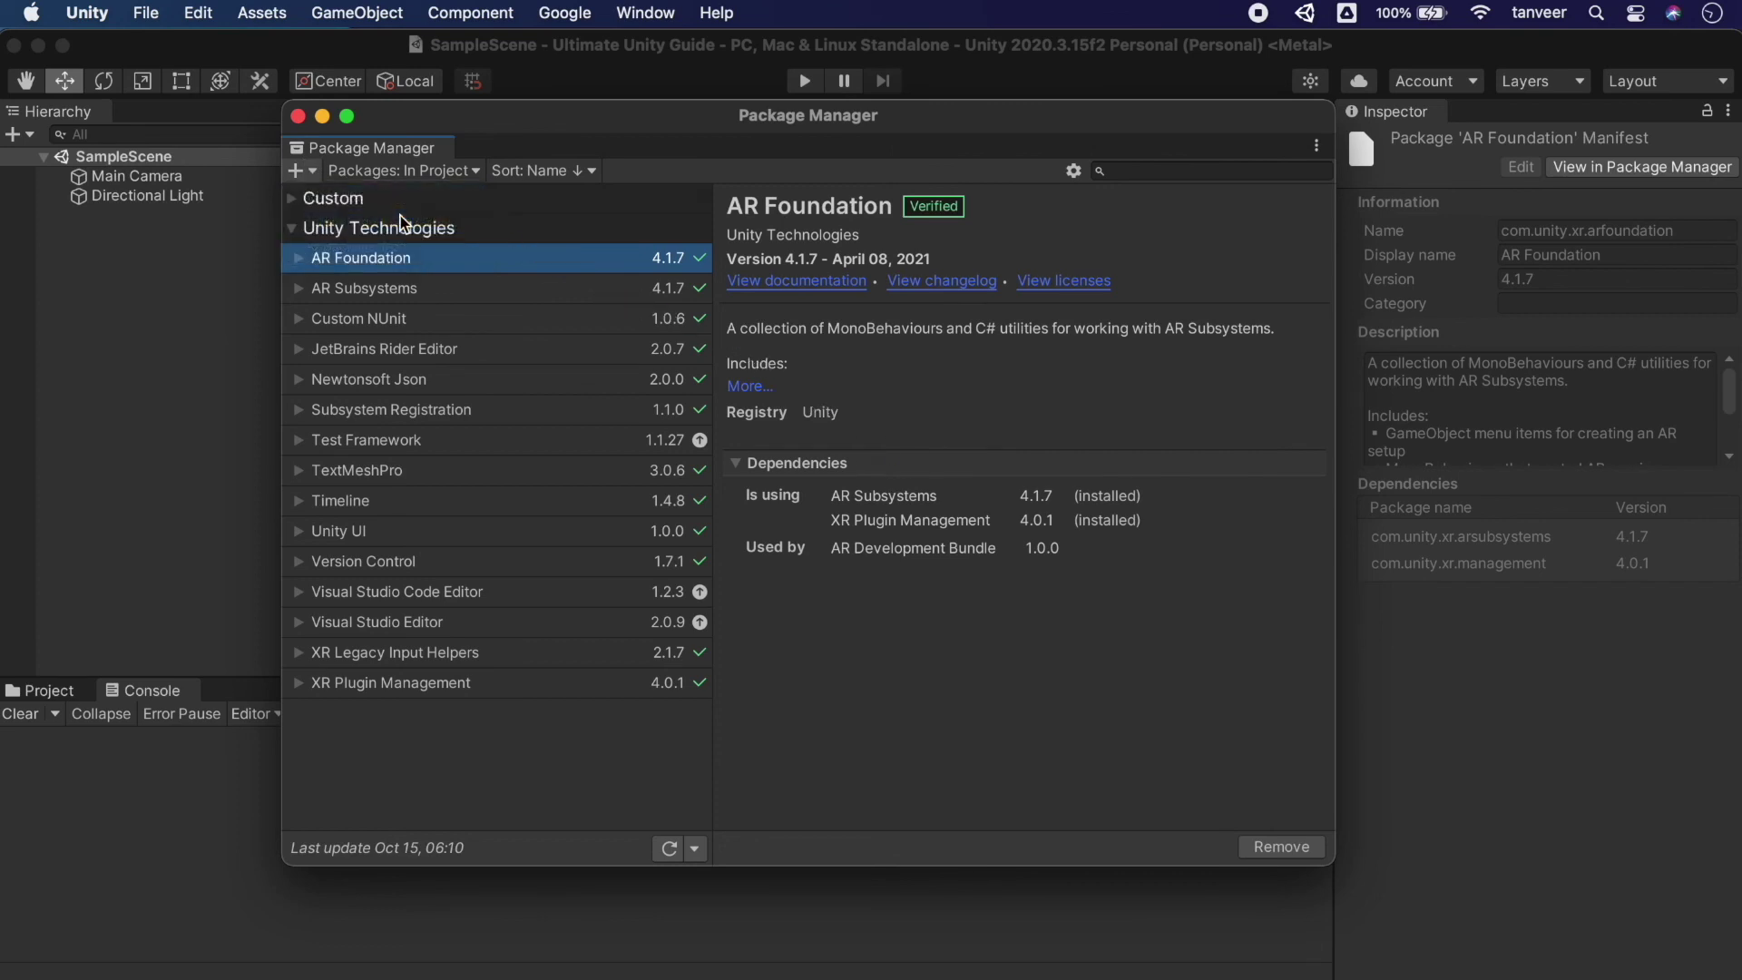
left_click(523, 351)
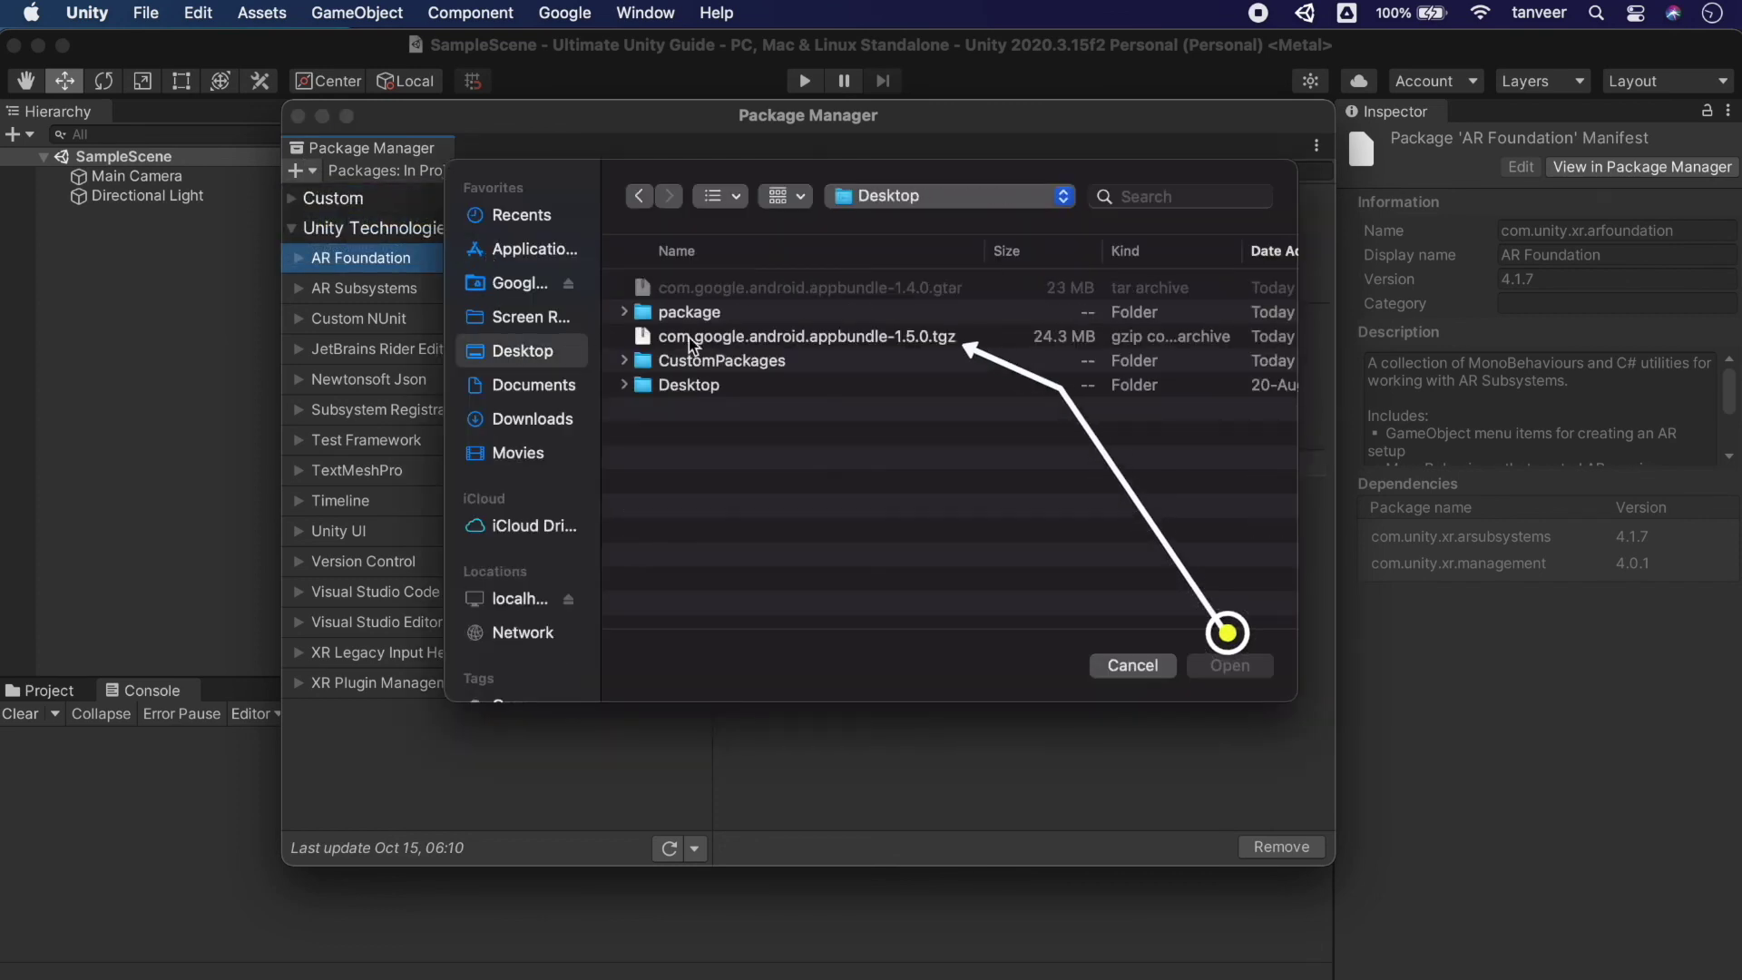
left_click(778, 338)
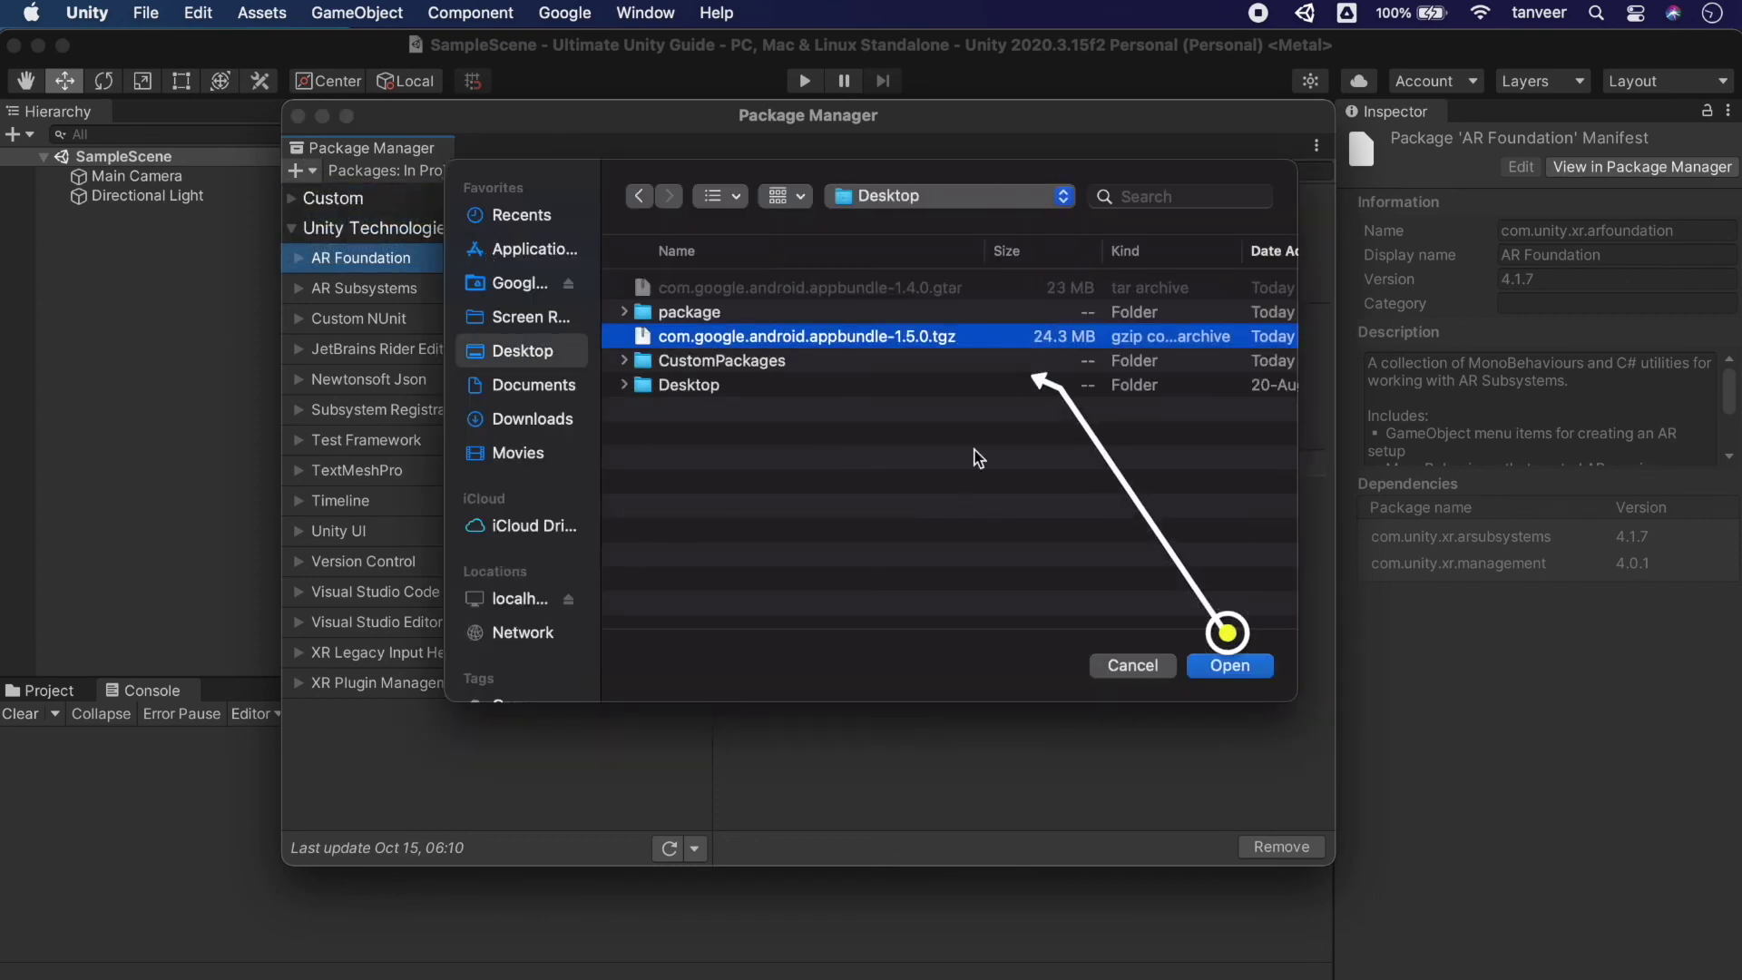
left_click(1230, 667)
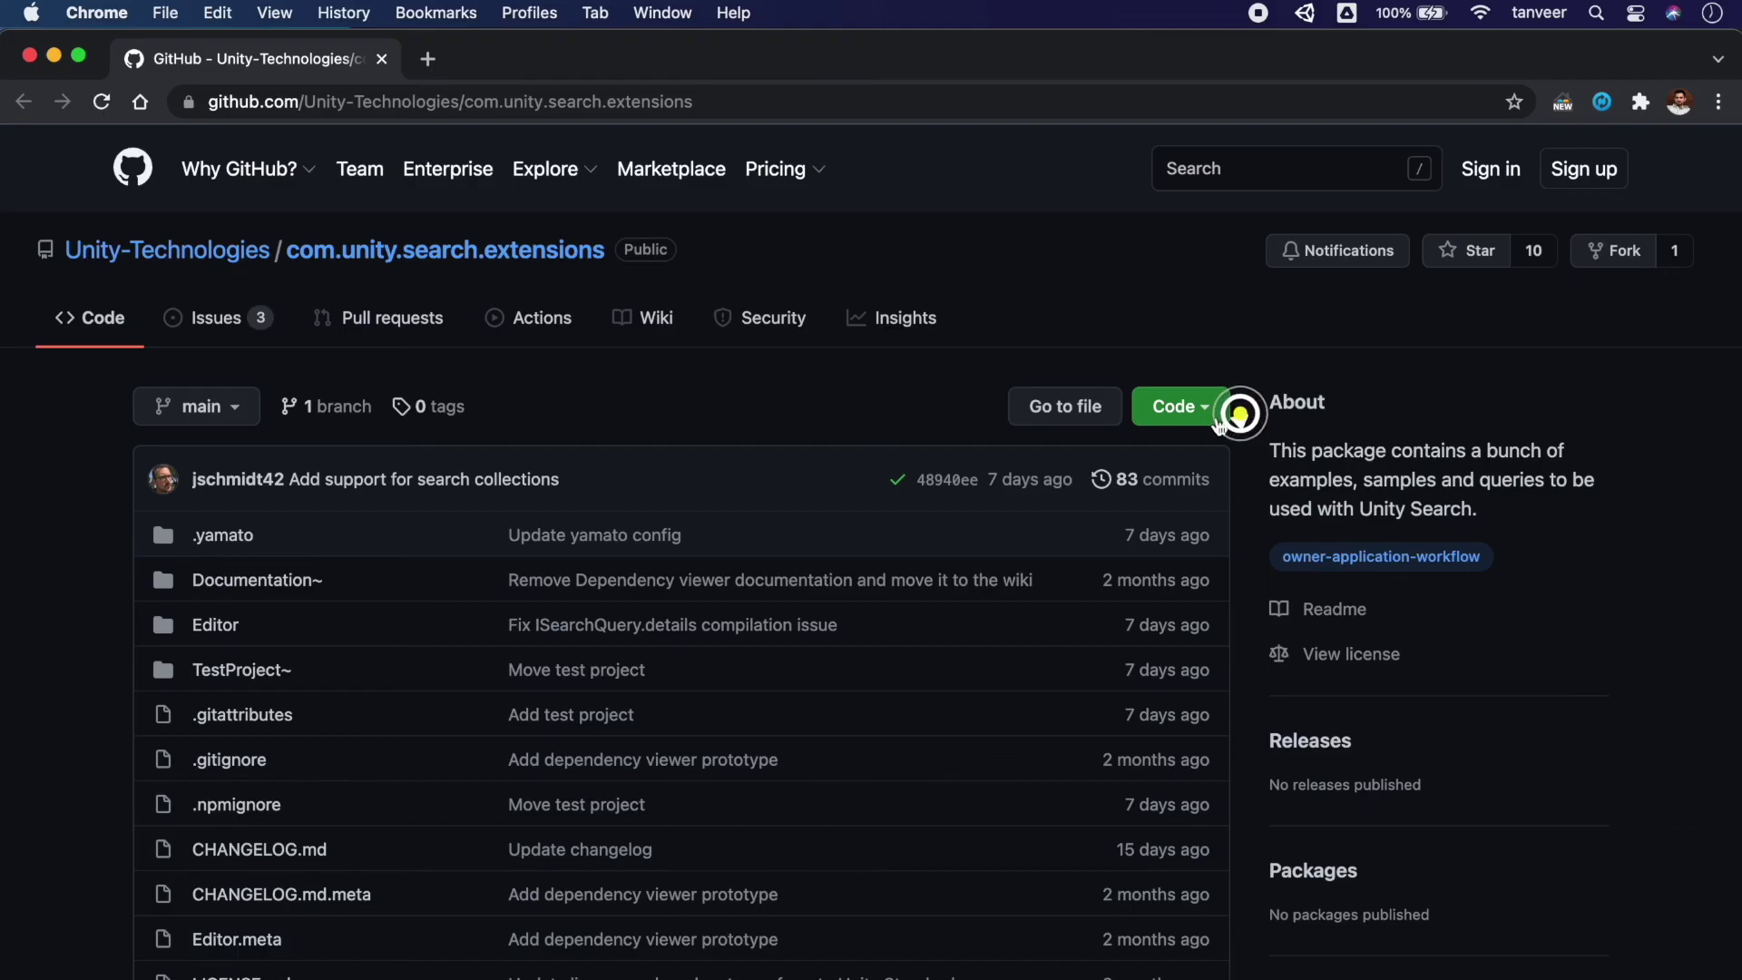
left_click(1213, 408)
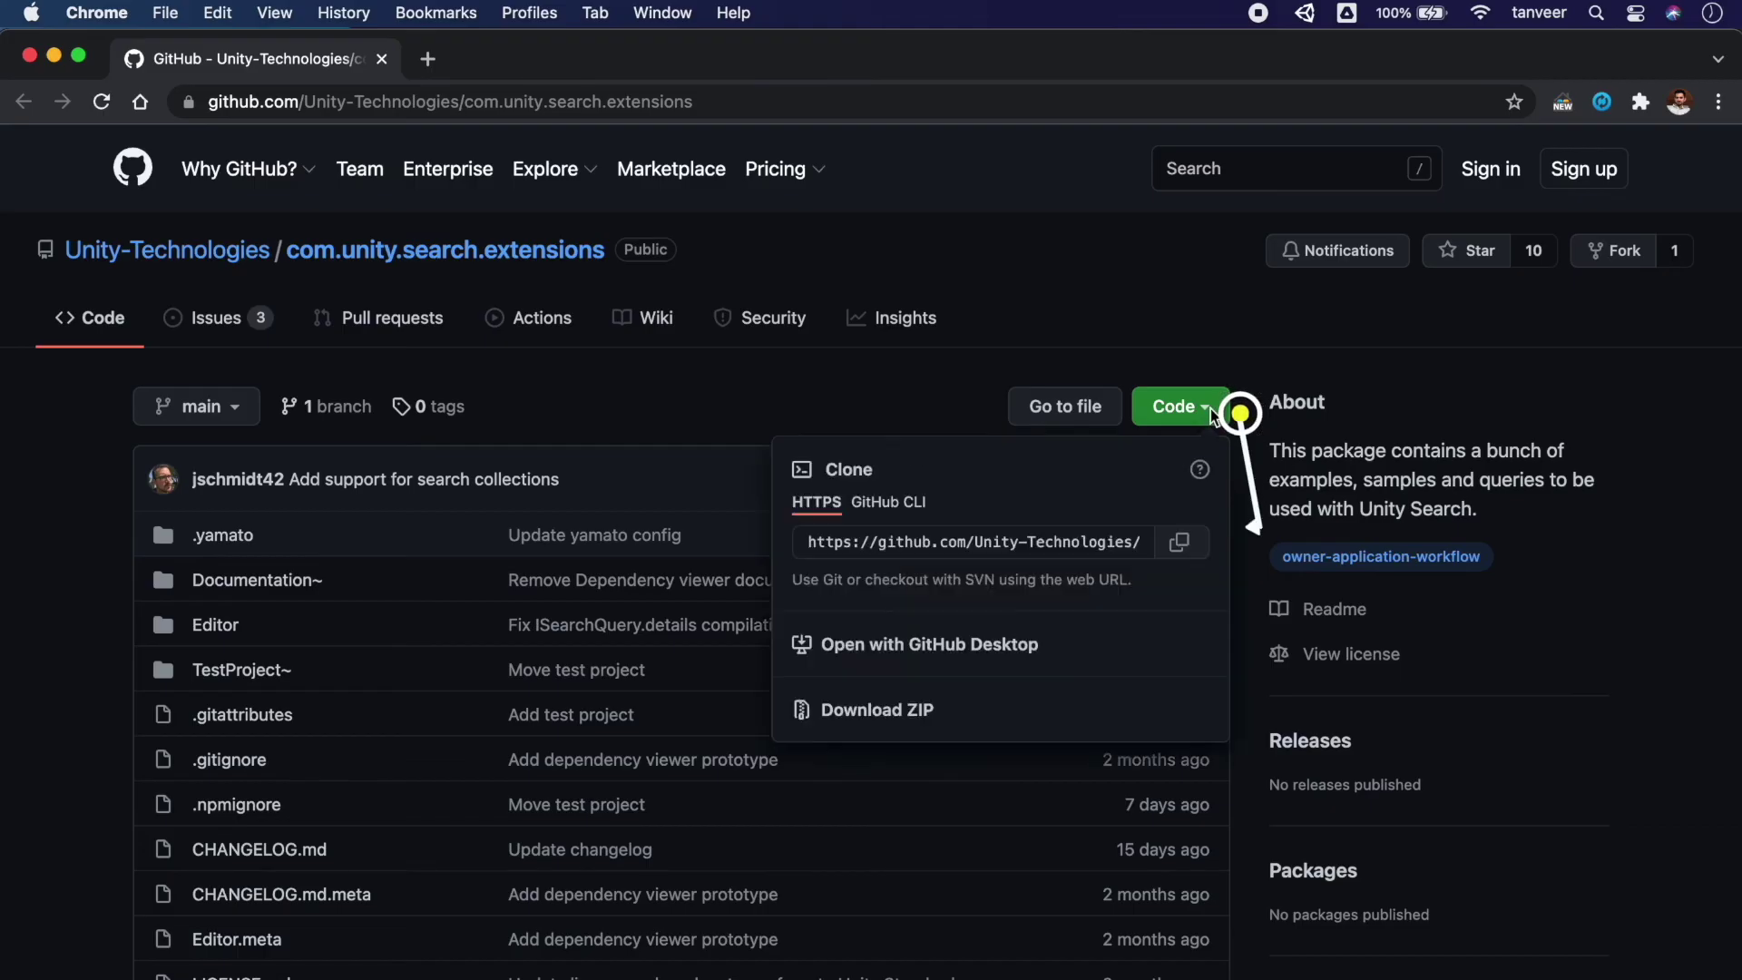
- Add Search Extensions via the copied com.unity.search.extensions HTTPS git URL
left_click(1180, 544)
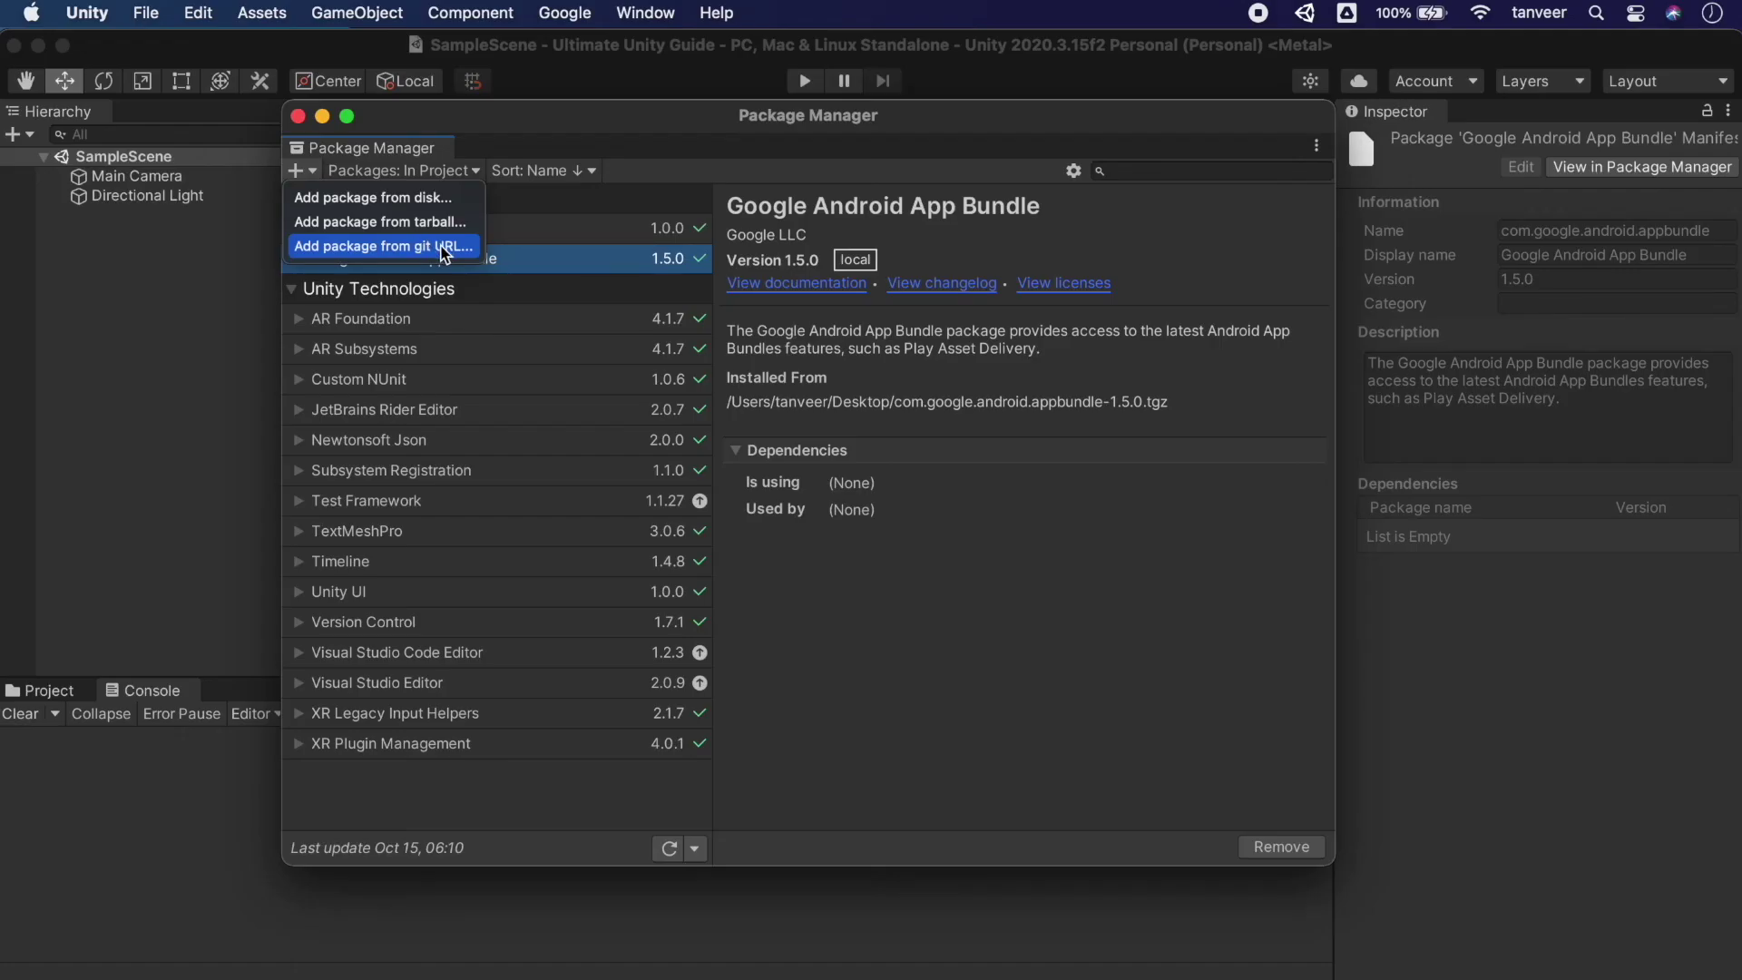
left_click(444, 247)
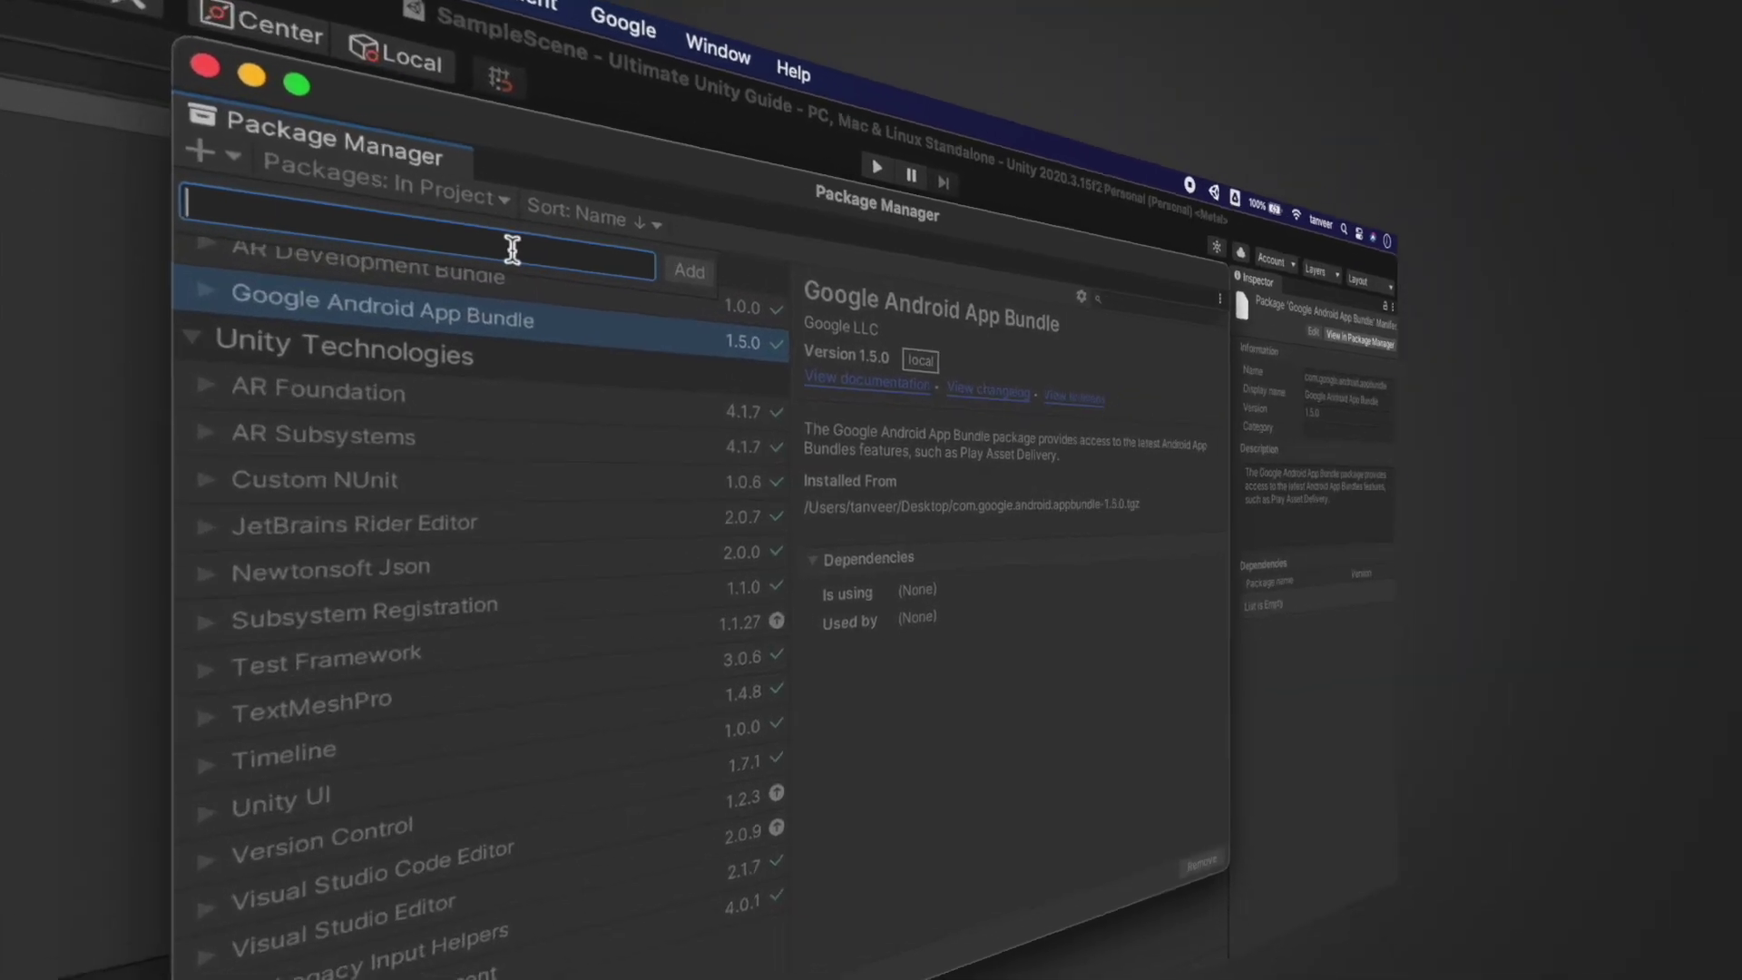
key("super+v")
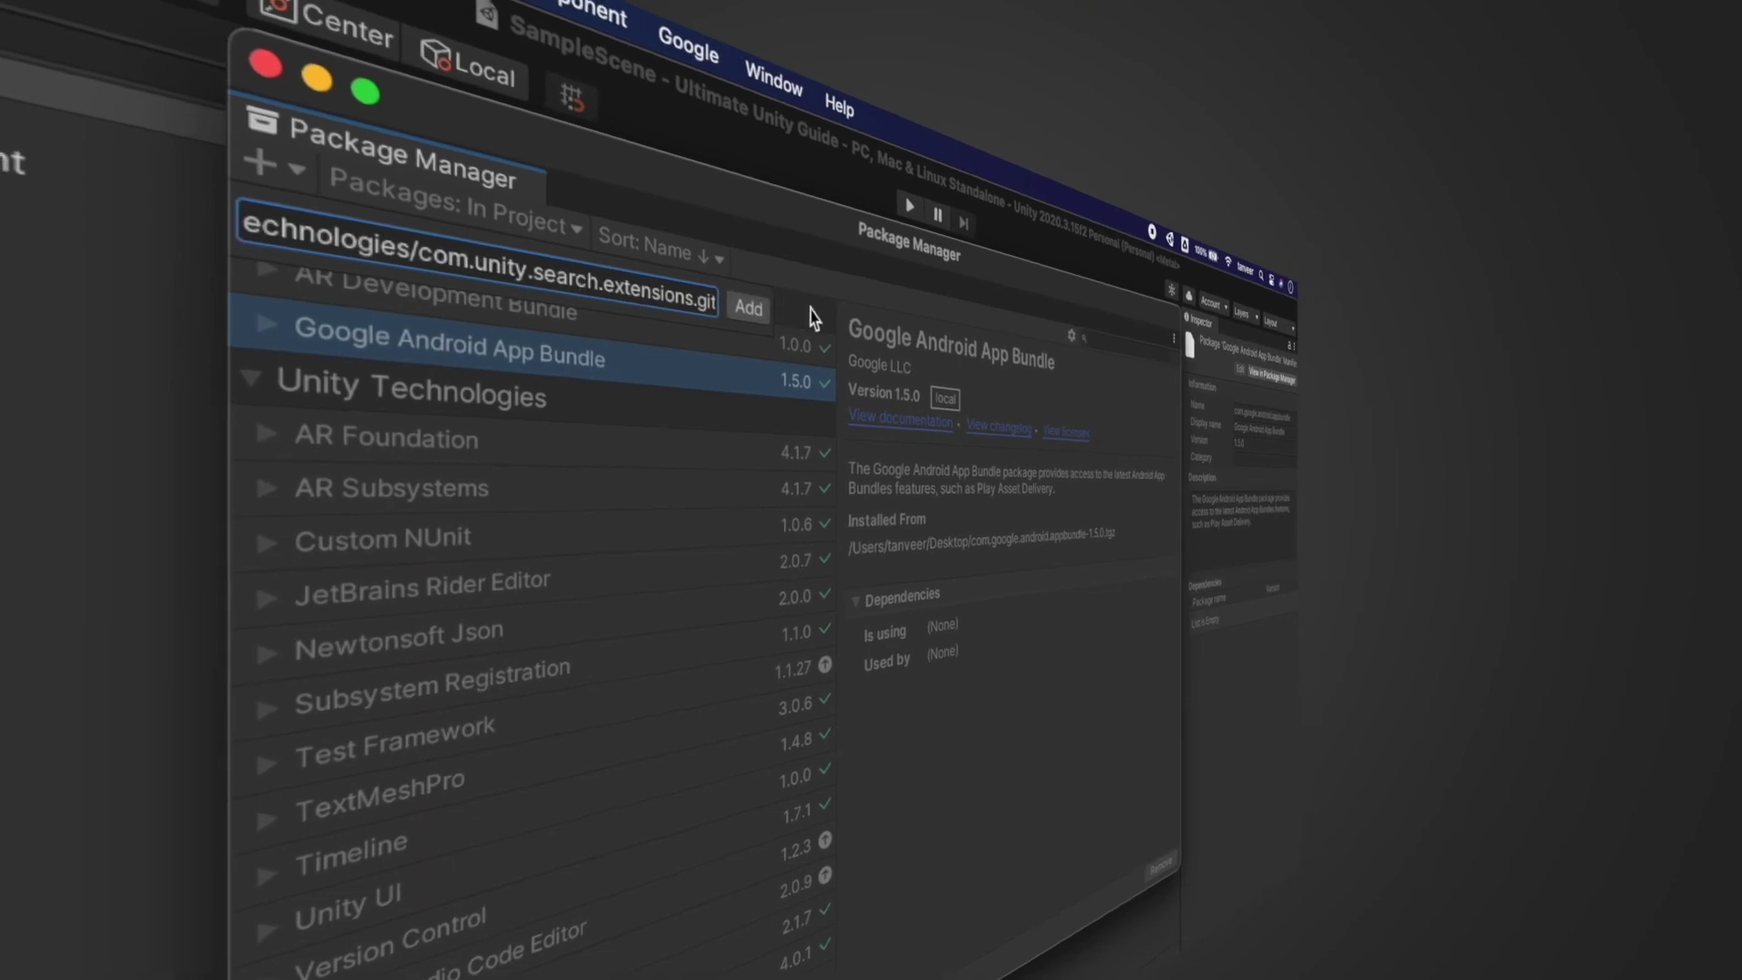
left_click(749, 308)
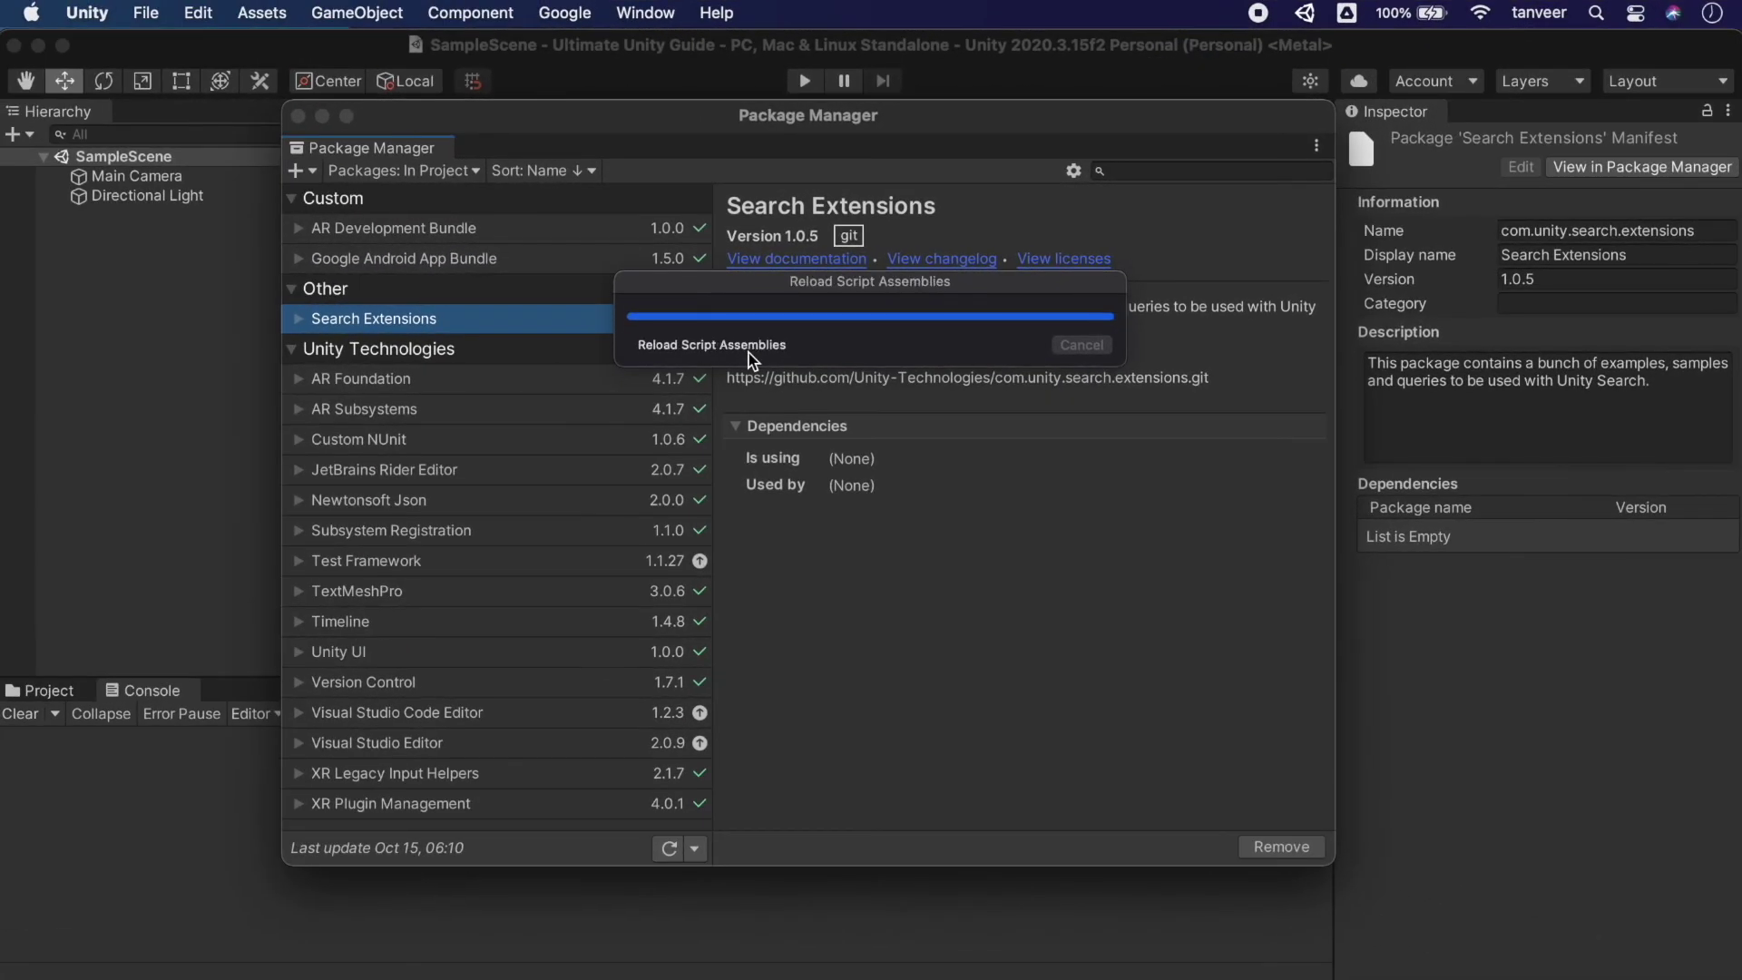